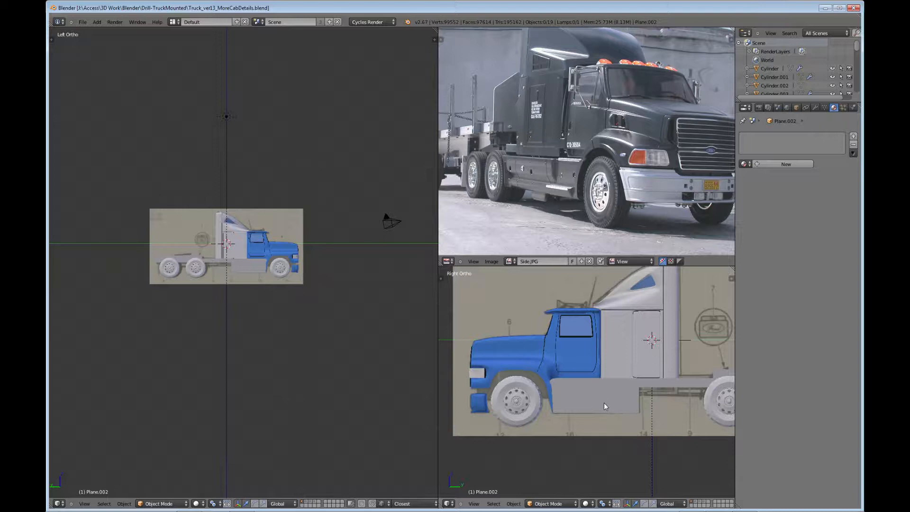
Step: Select the box panel mesh under the cab and turn off Clipping in its Mirror modifier
{"action": "right_click", "coordinate": [599, 403]}
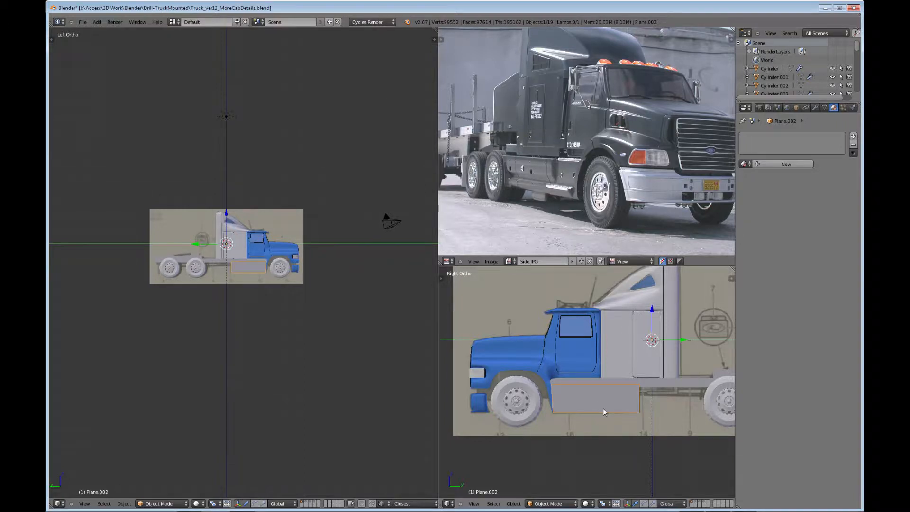
{"action": "middle_click_drag", "start_coordinate": [602, 408], "coordinate": [569, 369]}
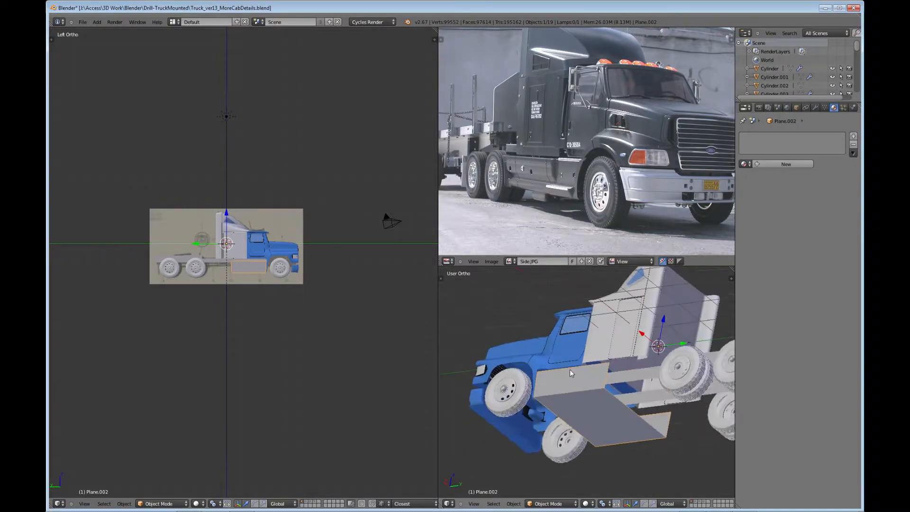
{"action": "mouse_move", "coordinate": [585, 406]}
{"action": "middle_mouse_down"}
{"action": "mouse_move", "coordinate": [590, 419]}
{"action": "mouse_move", "coordinate": [594, 408]}
{"action": "middle_mouse_up"}
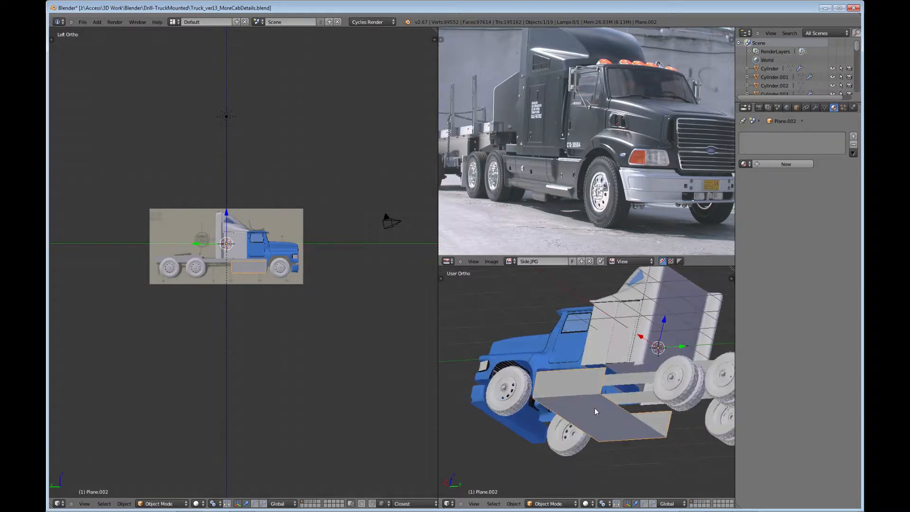
{"action": "left_click", "coordinate": [816, 107]}
{"action": "left_click", "coordinate": [776, 195]}
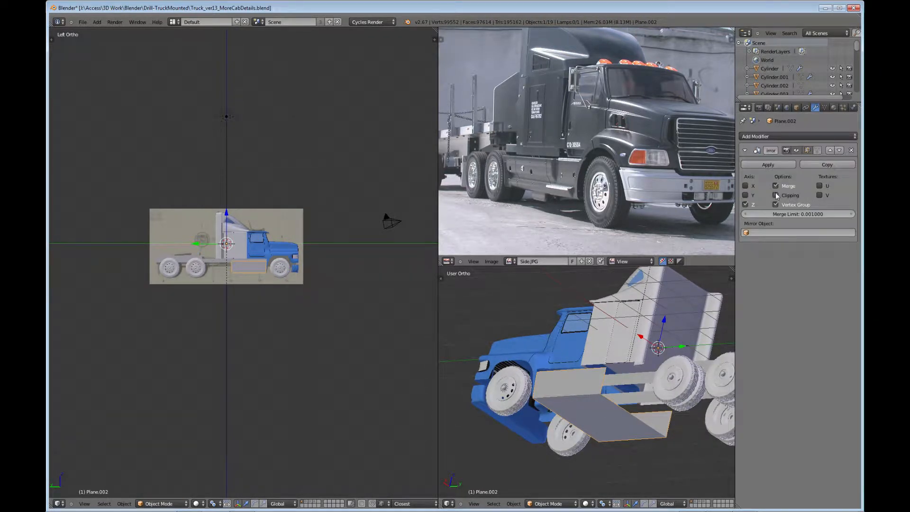
Step: Enter Edit Mode on the box panel mesh and select the underside's edge along the truck's centreline
{"action": "key", "text": "Tab"}
{"action": "middle_click_drag", "start_coordinate": [584, 399], "coordinate": [612, 410]}
{"action": "right_click", "coordinate": [620, 408], "text": "alt"}
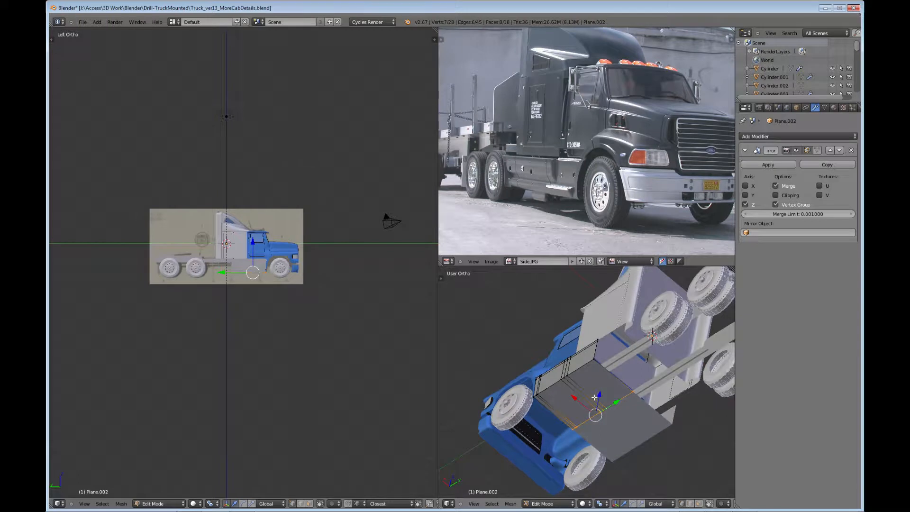
Step: Start the Screencast Keys display in the 3D viewport
{"action": "key", "text": "n"}
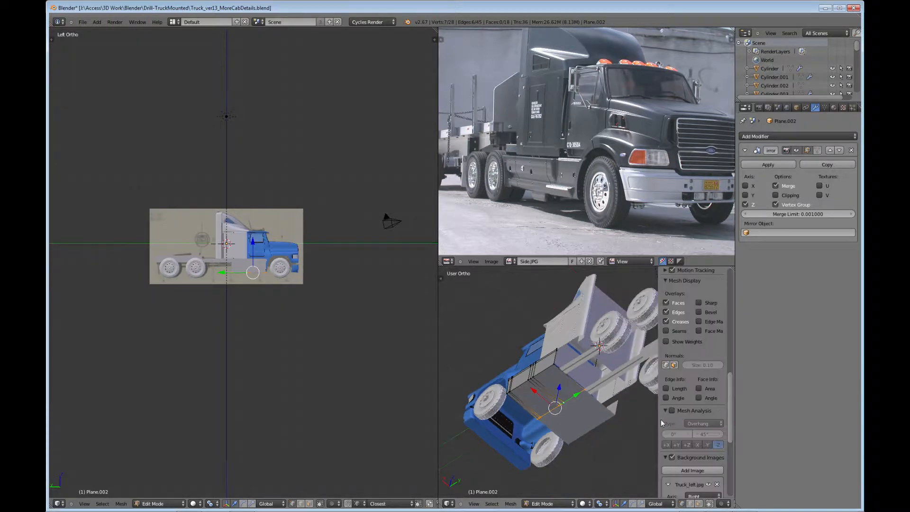
{"action": "left_click_drag", "start_coordinate": [729, 431], "coordinate": [730, 488]}
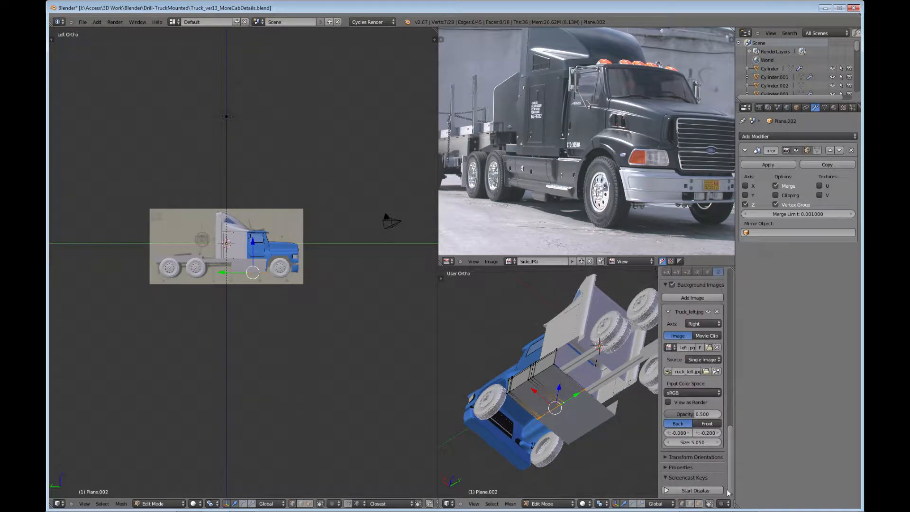
{"action": "left_click", "coordinate": [711, 491]}
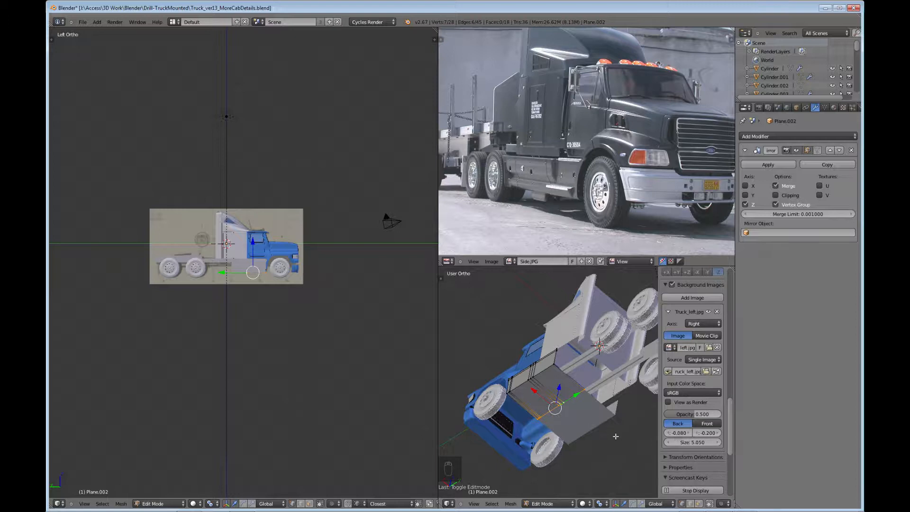
{"action": "key", "text": "n"}
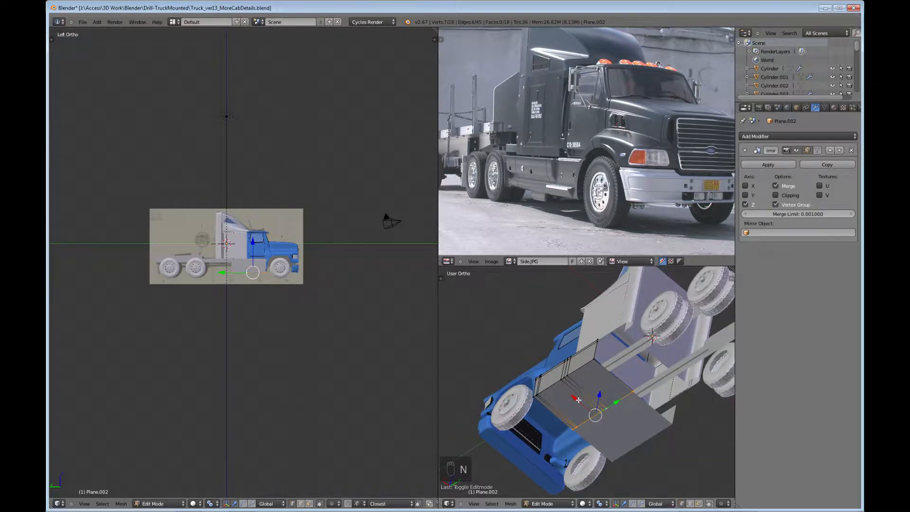
Step: Move the selected underside edge from the centreline out towards the side panel, and enable Clipping in the Mirror modifier
{"action": "key", "text": "g"}
{"action": "left_click", "coordinate": [558, 375]}
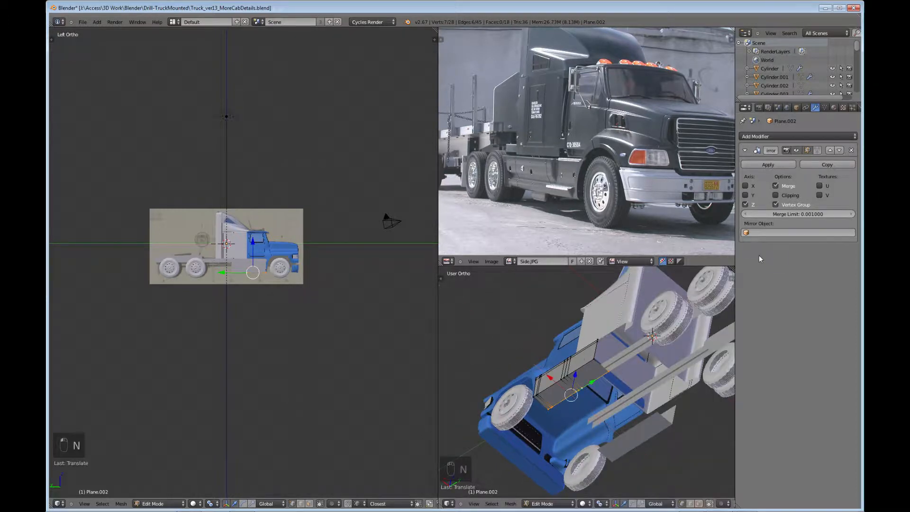
{"action": "left_click", "coordinate": [776, 194]}
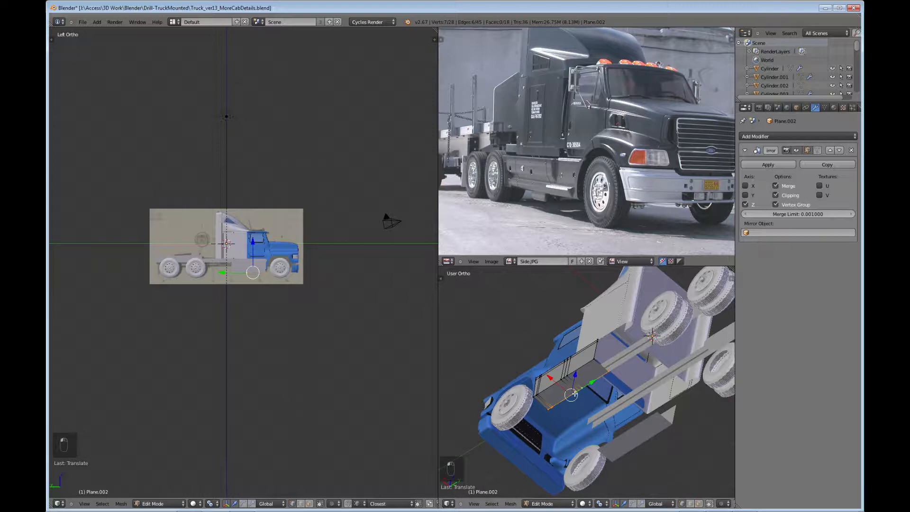
Step: Maximise the 3D viewport and shift the underside's inner edge slightly inward along the X axis
{"action": "key", "text": "ctrl+Up"}
{"action": "middle_click_drag", "start_coordinate": [590, 238], "coordinate": [420, 213]}
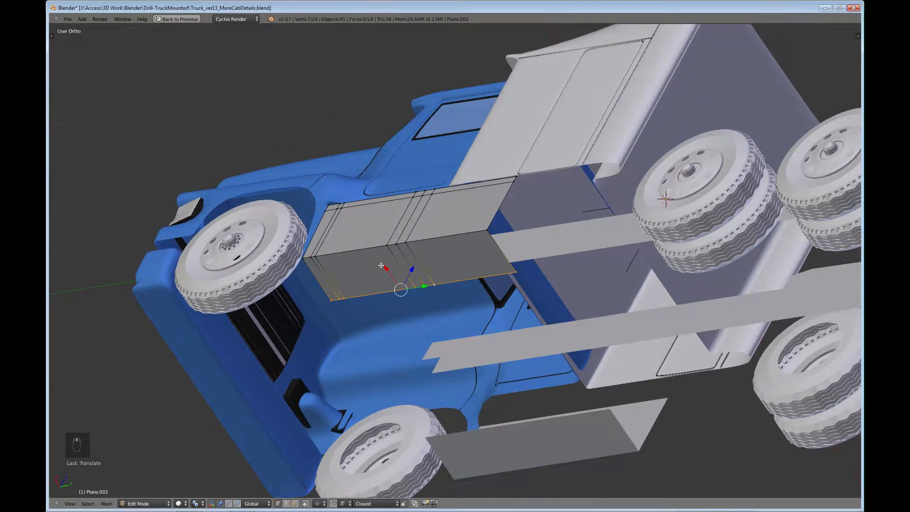
{"action": "left_click_drag", "start_coordinate": [385, 267], "coordinate": [391, 286]}
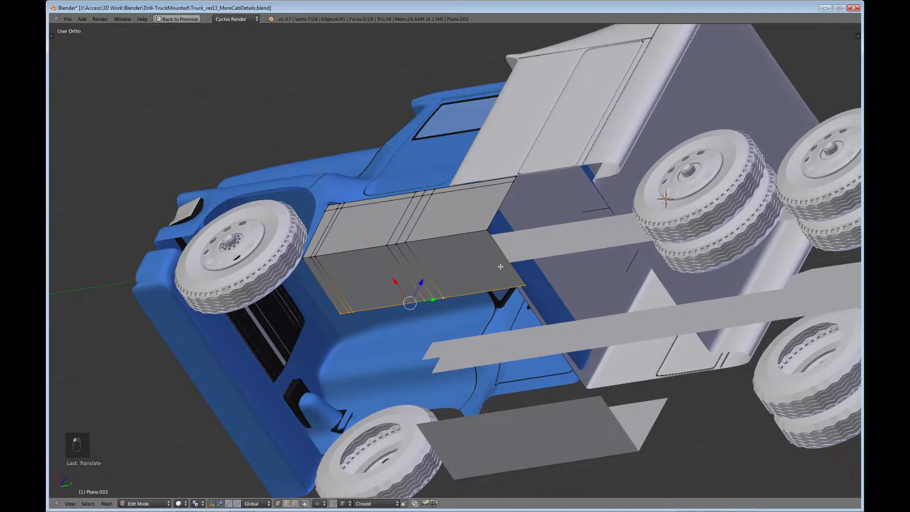
Step: Extrude the underside's inner edge upward to form the box's inner wall, and raise its top edge to the side panel's height
{"action": "middle_click_drag", "start_coordinate": [392, 286], "coordinate": [412, 331]}
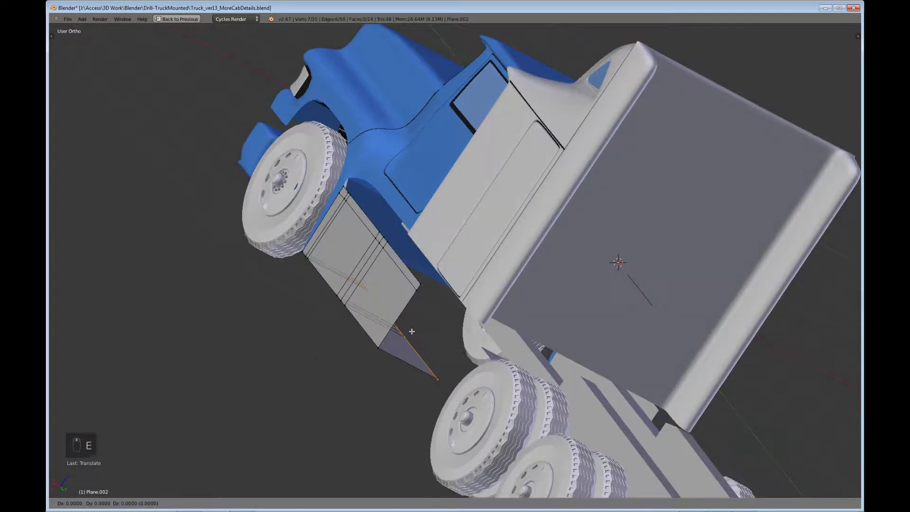
{"action": "key", "text": "e"}
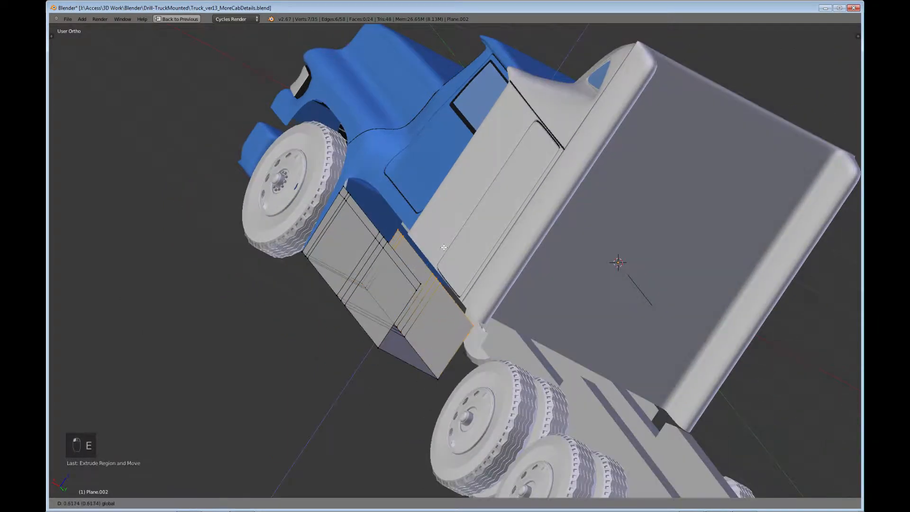
{"action": "left_click", "coordinate": [443, 247]}
{"action": "key", "text": "KP_3"}
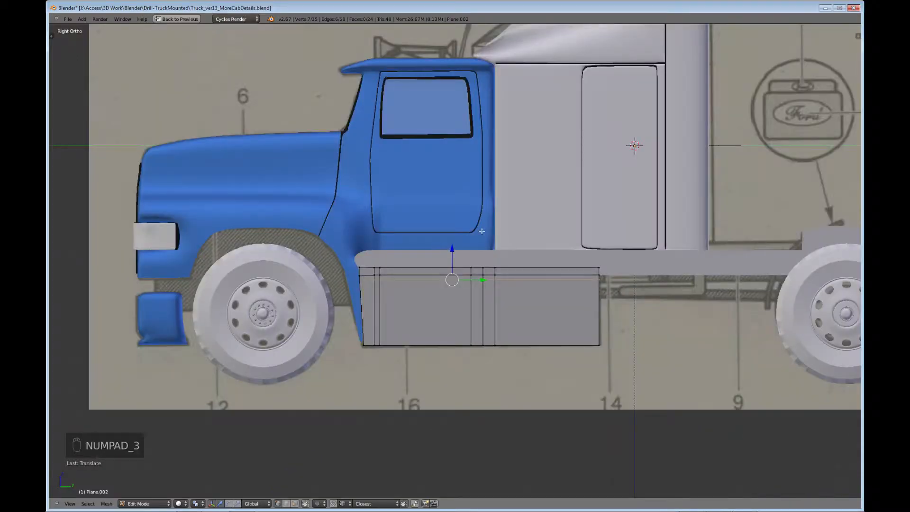
{"action": "left_click_drag", "start_coordinate": [452, 249], "coordinate": [453, 238]}
Step: Extrude the inner wall's top edge and move it outward along the X axis to the side panel, forming the box's top
{"action": "middle_click_drag", "start_coordinate": [452, 238], "coordinate": [396, 299]}
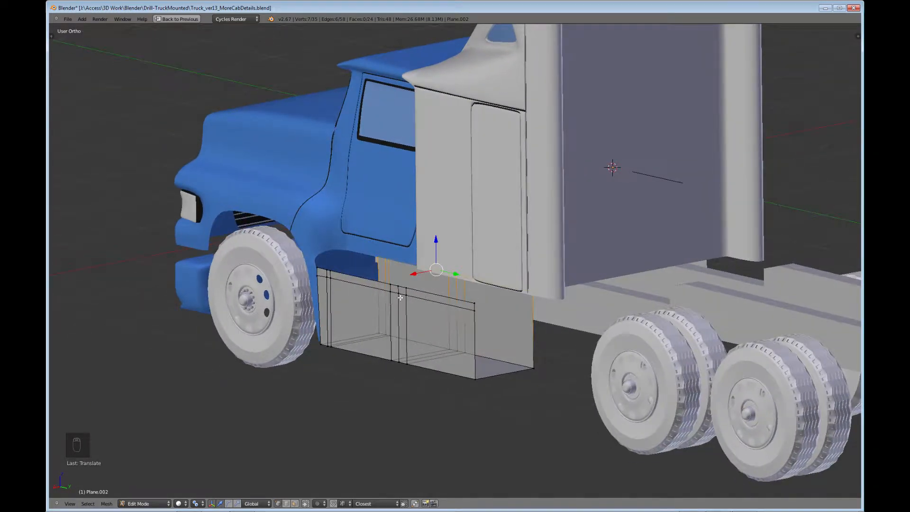
{"action": "key", "text": "e"}
{"action": "left_click", "coordinate": [418, 281]}
{"action": "left_click_drag", "start_coordinate": [417, 273], "coordinate": [367, 289]}
Step: Delete the three vertical edge loops around the middle of the box
{"action": "middle_click_drag", "start_coordinate": [367, 290], "coordinate": [453, 345]}
{"action": "scroll", "coordinate": [499, 366], "scroll_direction": "up", "scroll_amount": 3}
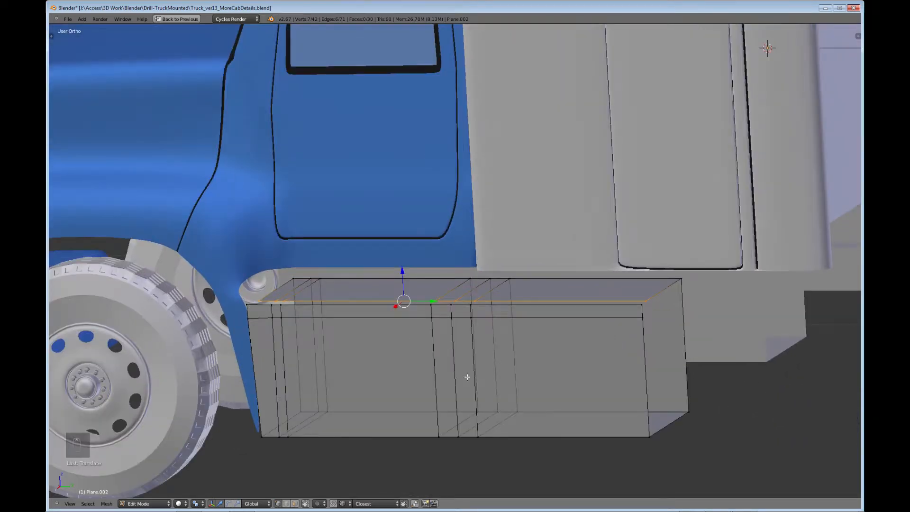
{"action": "right_click", "coordinate": [437, 377], "text": "alt"}
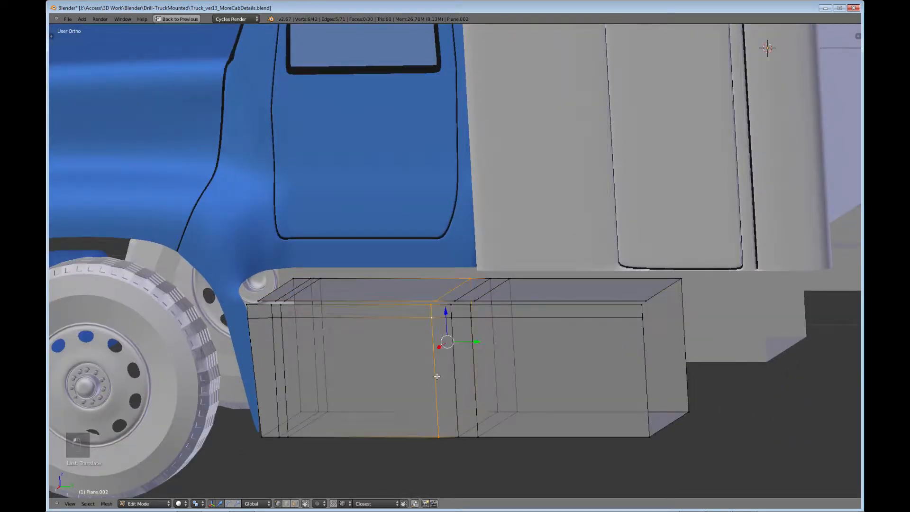
{"action": "key", "text": "x"}
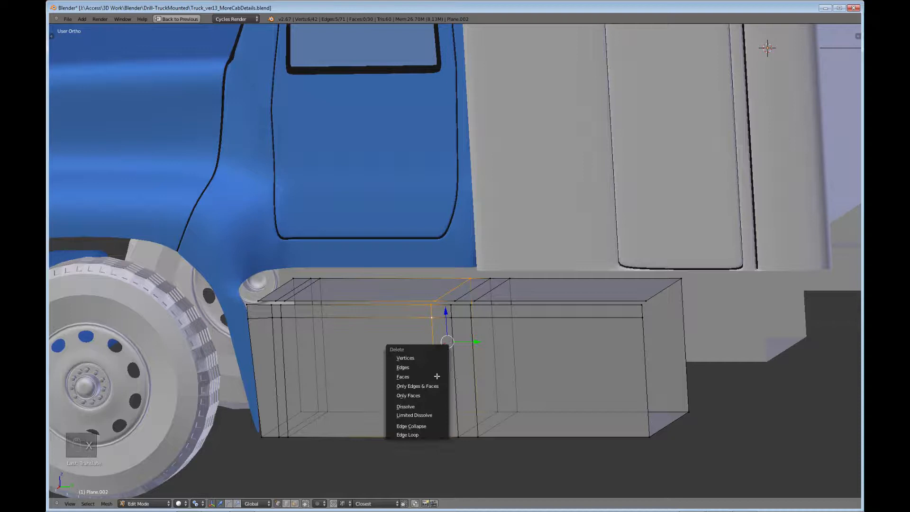
{"action": "left_click", "coordinate": [424, 433]}
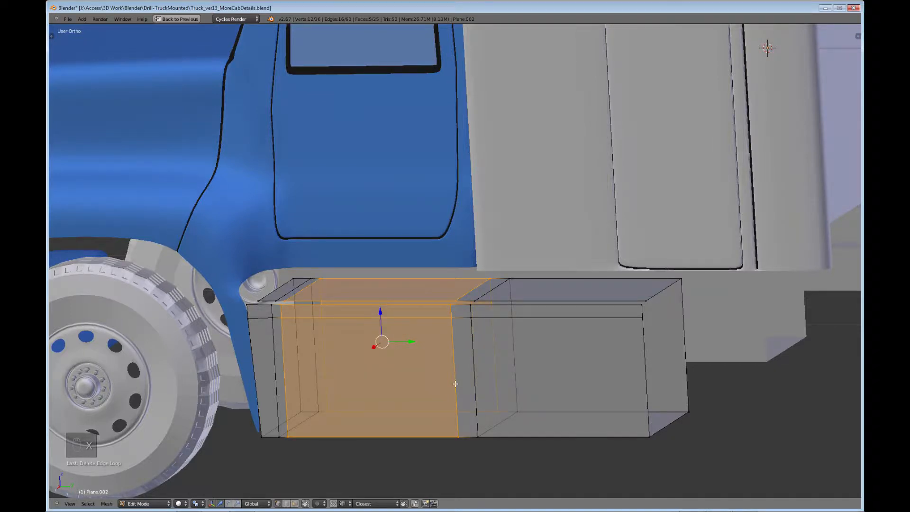
{"action": "right_click", "coordinate": [453, 385], "text": "alt"}
{"action": "key", "text": "x"}
{"action": "left_click", "coordinate": [455, 384]}
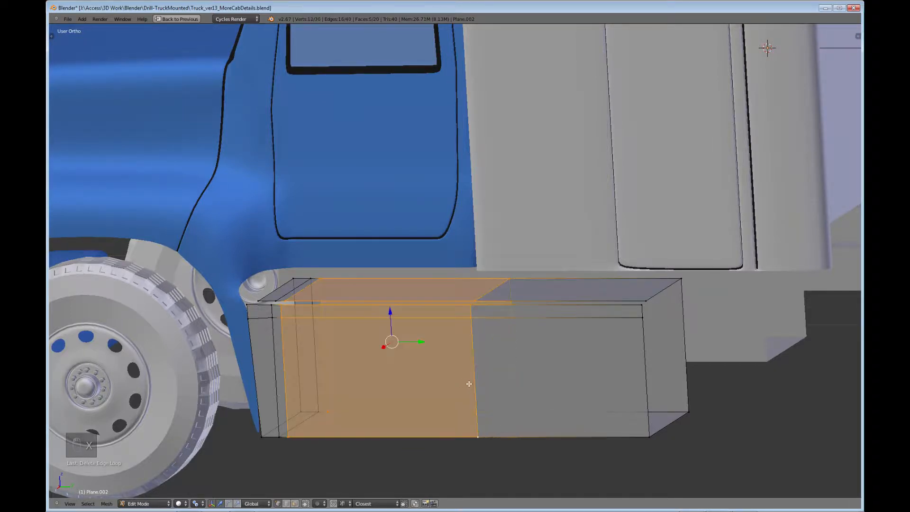
{"action": "right_click", "coordinate": [476, 378], "text": "alt"}
{"action": "key", "text": "x"}
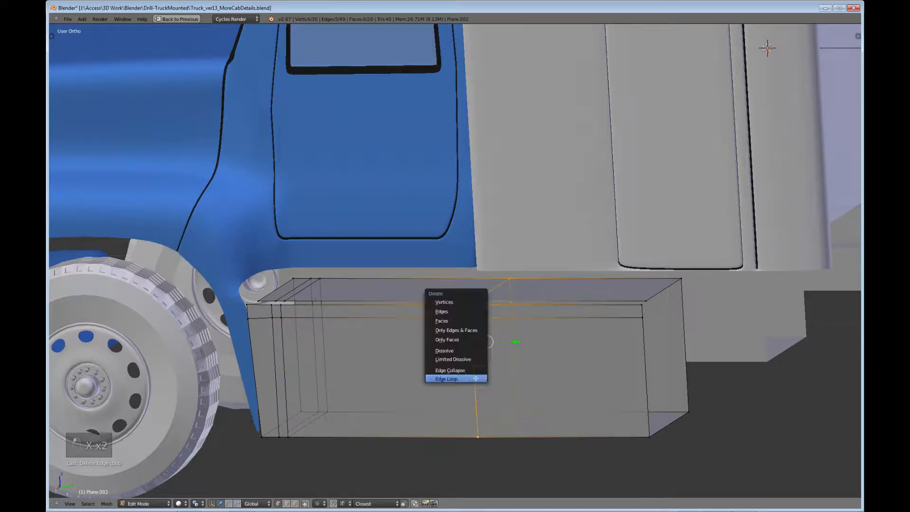
{"action": "left_click", "coordinate": [469, 377]}
Step: Delete the two remaining vertical edge loops near the box's front end
{"action": "middle_click_drag", "start_coordinate": [469, 373], "coordinate": [380, 378]}
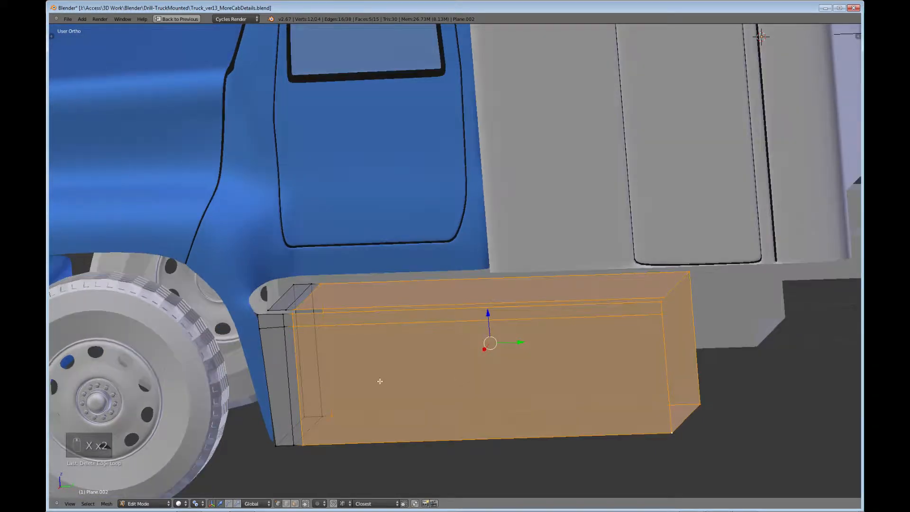
{"action": "right_click", "coordinate": [299, 384], "text": "alt"}
{"action": "key", "text": "x"}
{"action": "left_click", "coordinate": [295, 385]}
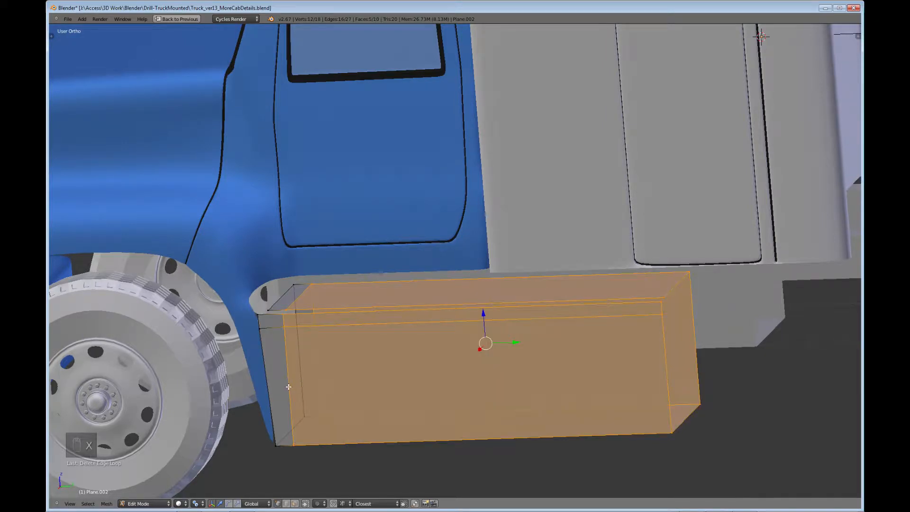
{"action": "right_click", "coordinate": [293, 386], "text": "alt"}
{"action": "key", "text": "x"}
{"action": "left_click", "coordinate": [289, 387]}
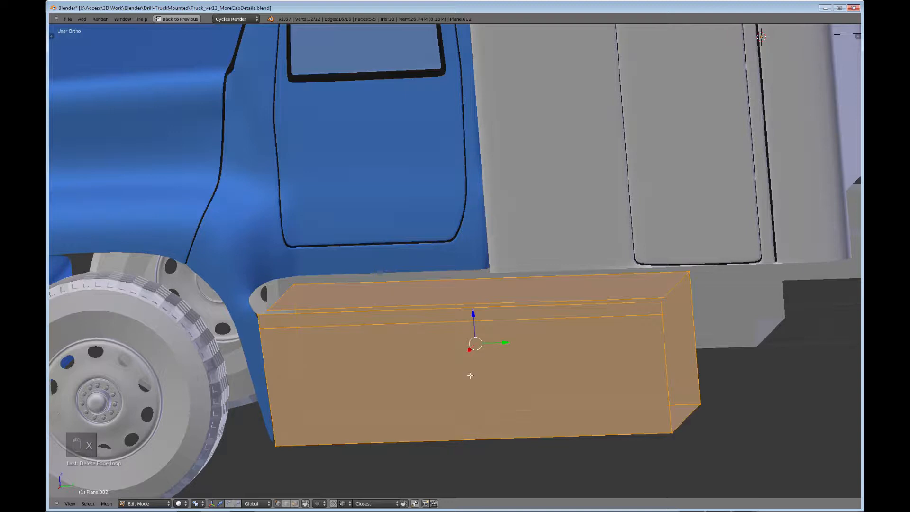
Step: Delete the horizontal edge loop just below the top edge of the box's outer side panel
{"action": "middle_click_drag", "start_coordinate": [515, 370], "coordinate": [509, 338]}
{"action": "right_click", "coordinate": [507, 333]}
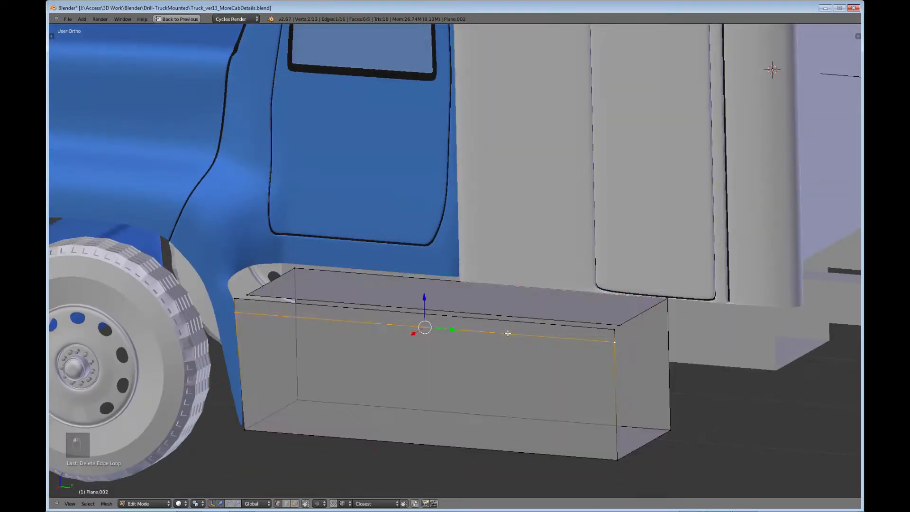
{"action": "key", "text": "x"}
{"action": "left_click", "coordinate": [508, 334]}
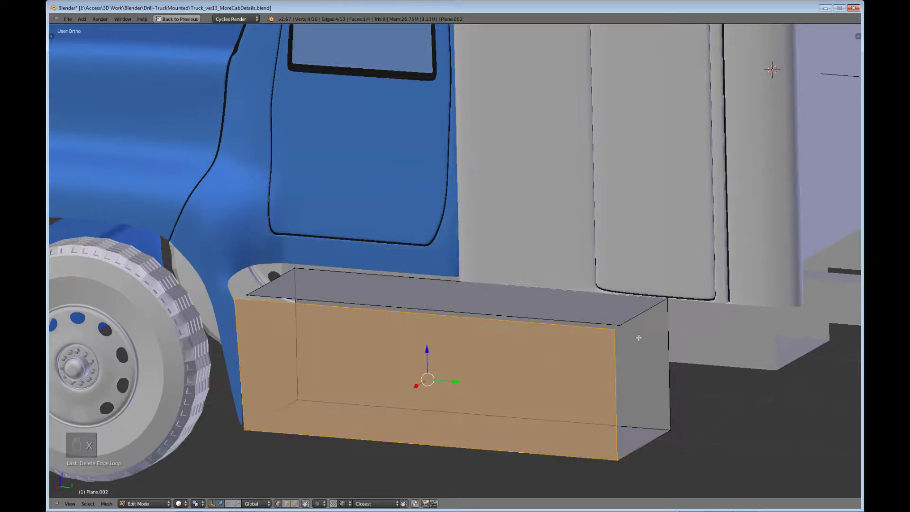
Step: Merge the two vertices at the box's rear outer top corner using At Last
{"action": "middle_click_drag", "start_coordinate": [635, 337], "coordinate": [610, 366]}
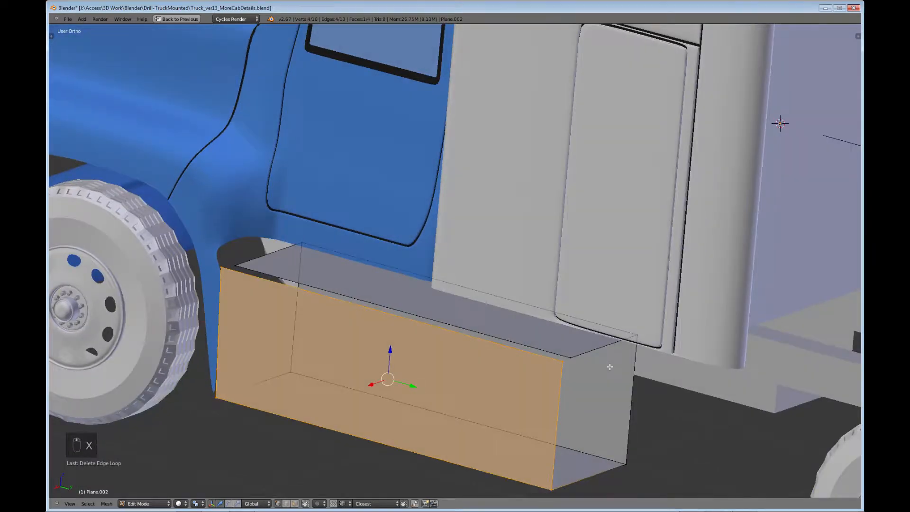
{"action": "right_click", "coordinate": [572, 358]}
{"action": "right_click", "coordinate": [562, 378], "text": "shift"}
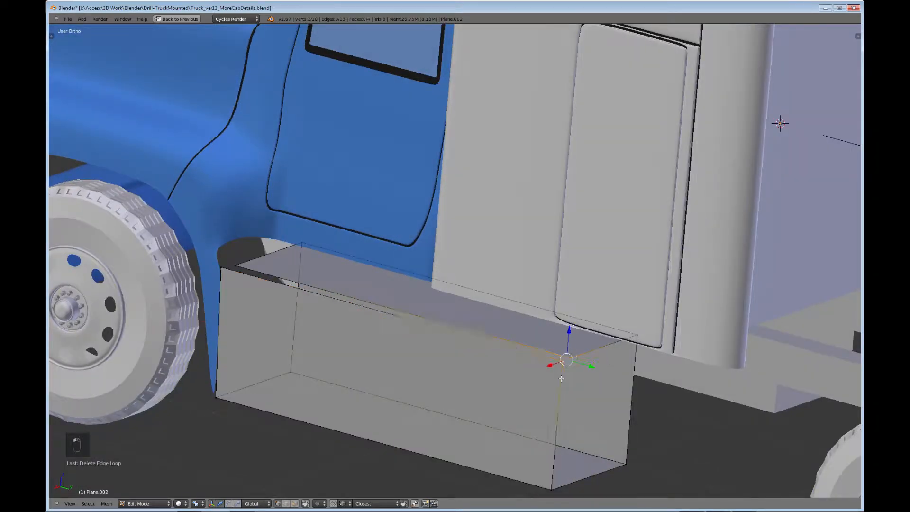
{"action": "key", "text": "alt+m"}
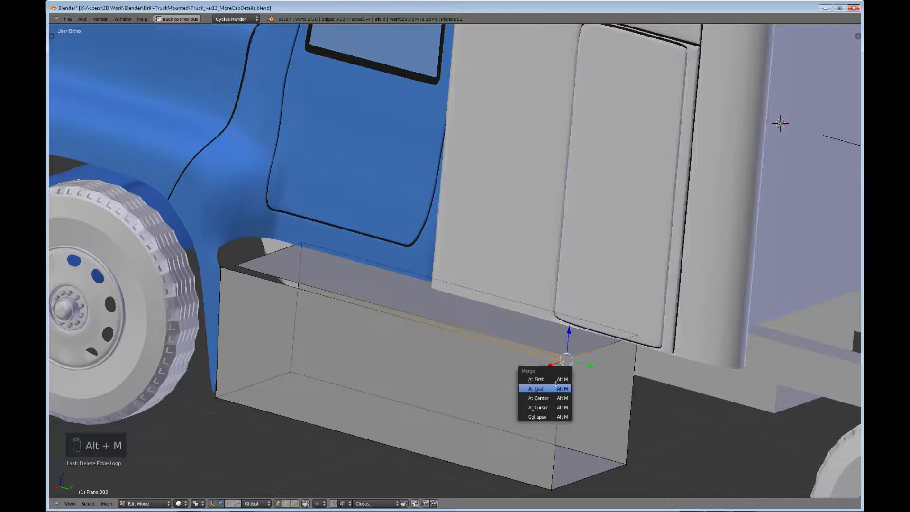
{"action": "left_click", "coordinate": [559, 378]}
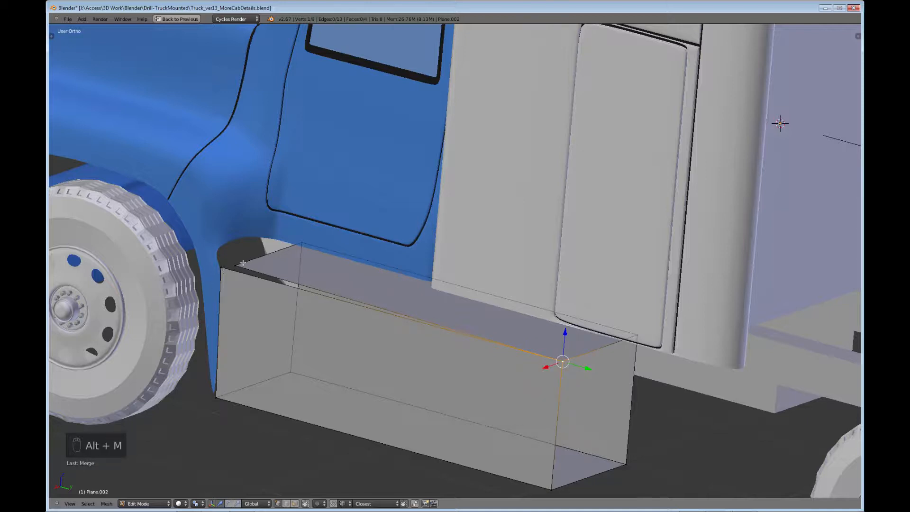
Step: Merge the two vertices at the box's front outer top corner onto the side panel's corner
{"action": "right_click", "coordinate": [222, 268]}
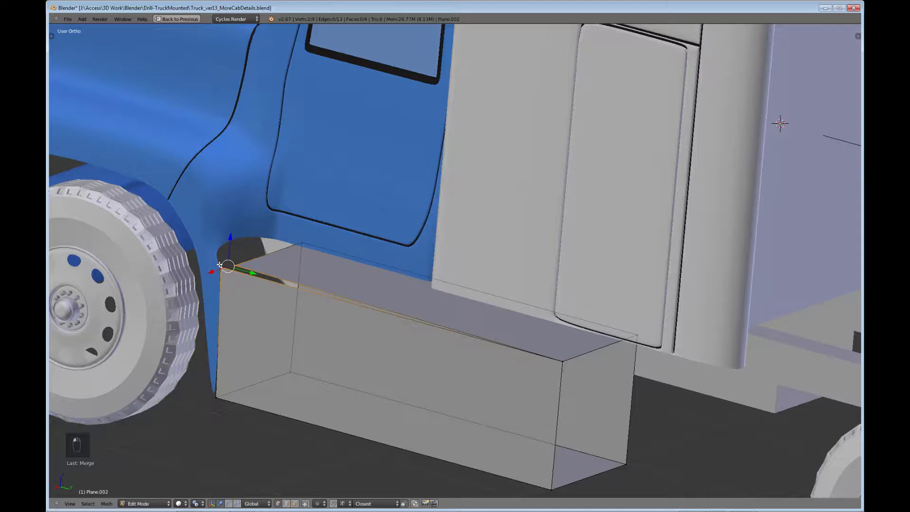
{"action": "key", "text": "alt+m"}
{"action": "left_click", "coordinate": [211, 270]}
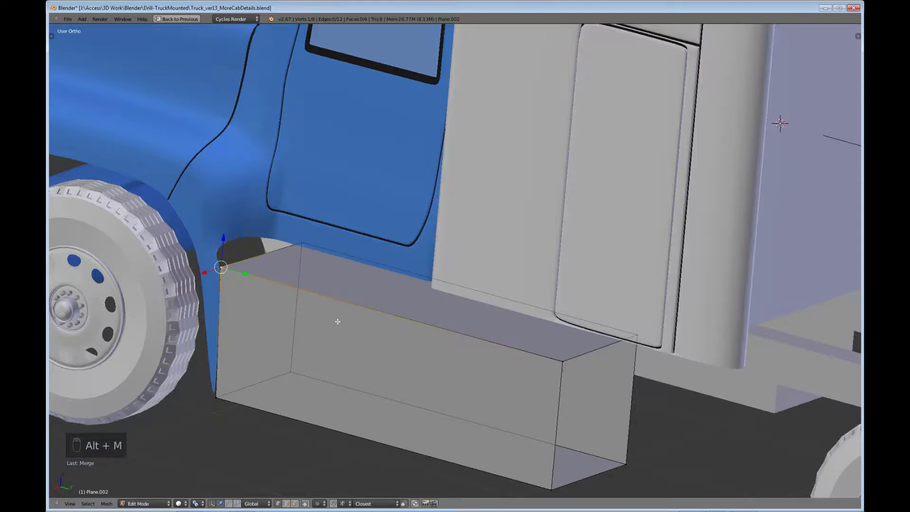
{"action": "middle_click_drag", "start_coordinate": [335, 319], "coordinate": [544, 382]}
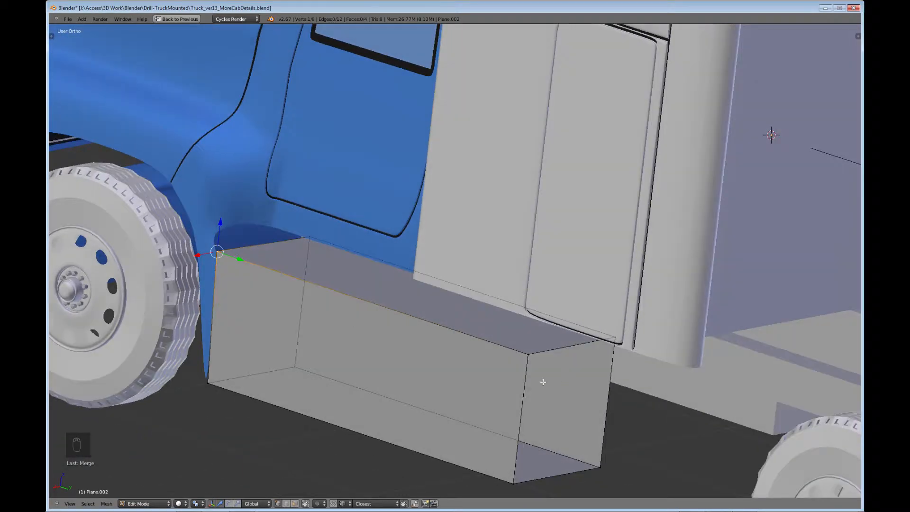
Step: Fill the open rear end of the box with a face between its four corner vertices
{"action": "right_click", "coordinate": [525, 356]}
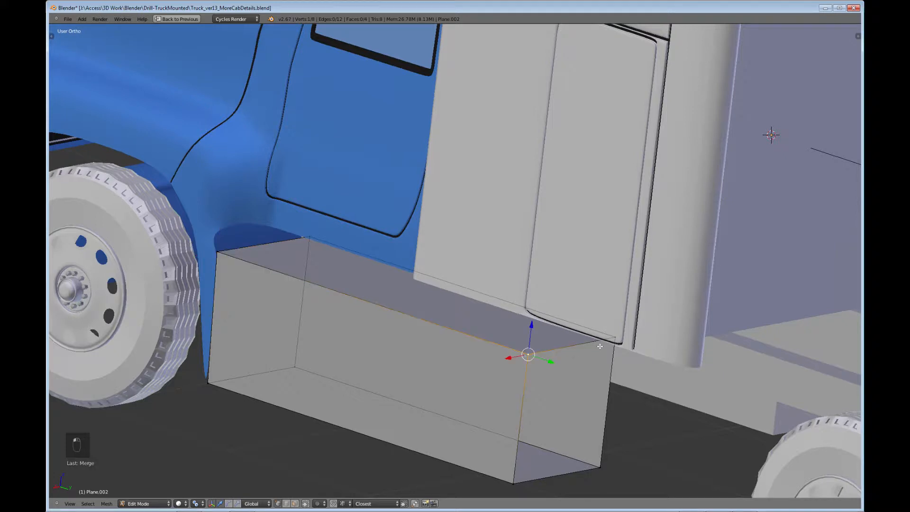
{"action": "right_click", "coordinate": [613, 342], "text": "shift"}
{"action": "right_click", "coordinate": [593, 465], "text": "shift"}
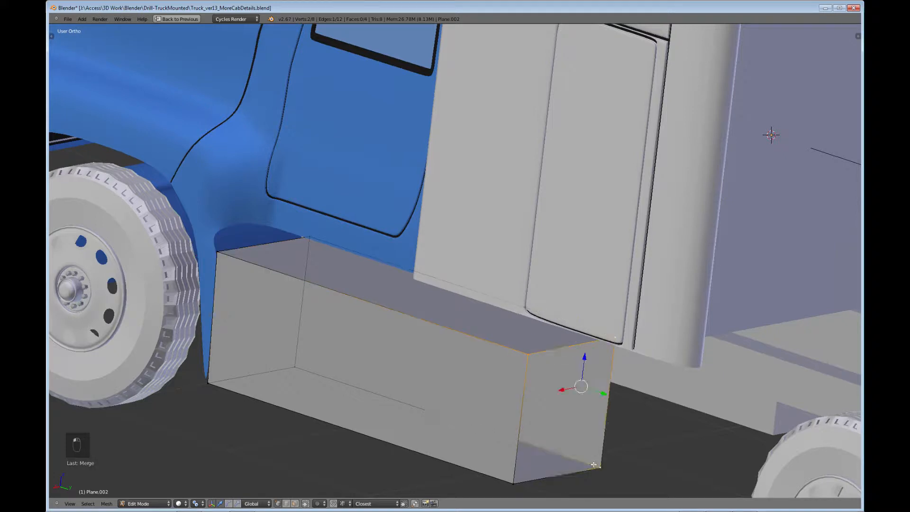
{"action": "right_click", "coordinate": [515, 483], "text": "shift"}
{"action": "key", "text": "f"}
Step: Examine the side skirt and step between the front and rear wheels in the reference photo
{"action": "middle_click_drag", "start_coordinate": [508, 423], "coordinate": [469, 368]}
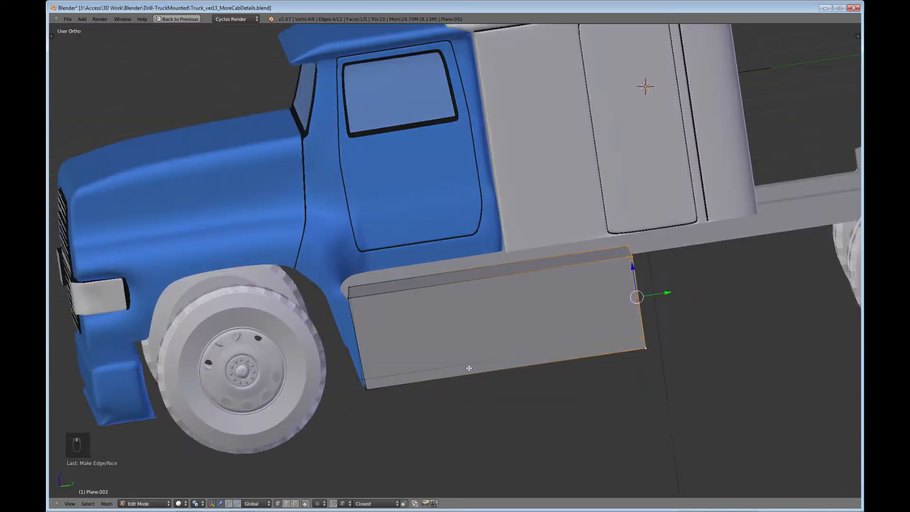
{"action": "key", "text": "KP_3"}
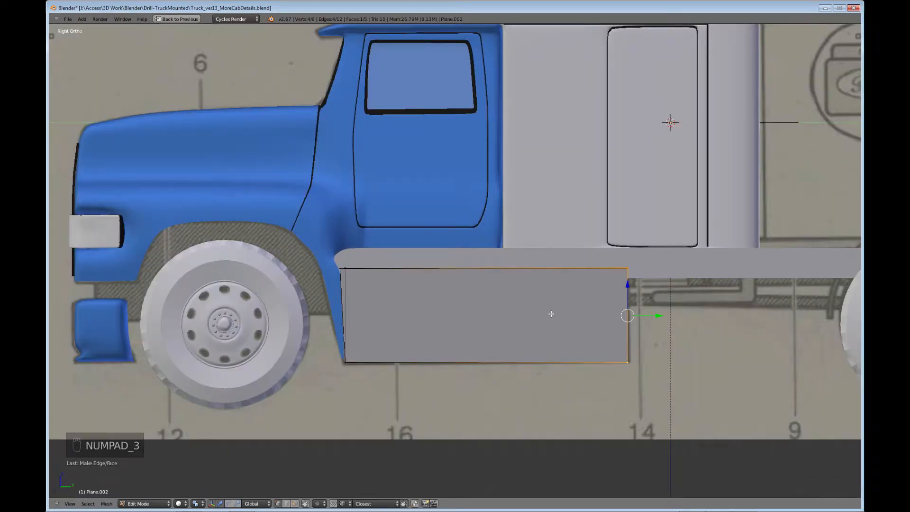
{"action": "middle_click_drag", "start_coordinate": [551, 314], "coordinate": [459, 316], "text": "shift"}
{"action": "key", "text": "ctrl+Up"}
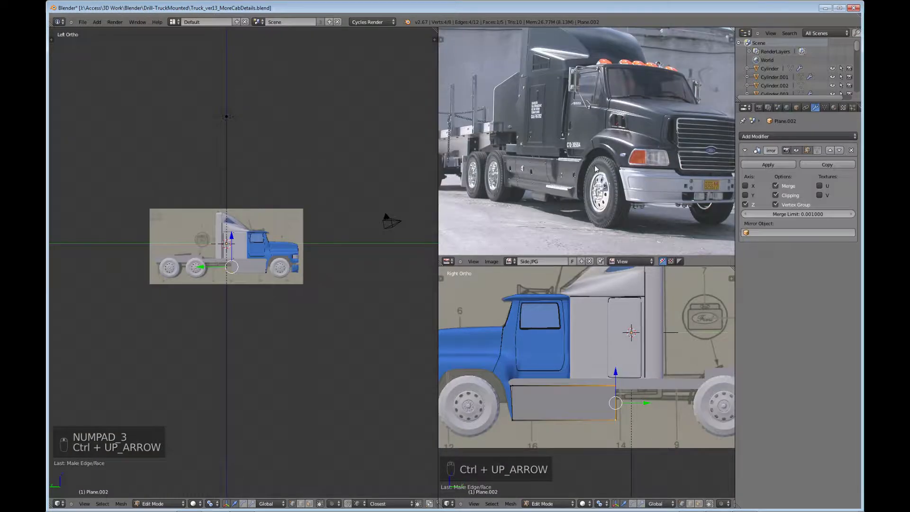
{"action": "scroll", "coordinate": [599, 166], "scroll_direction": "up", "scroll_amount": 3}
{"action": "middle_click_drag", "start_coordinate": [616, 136], "coordinate": [619, 134]}
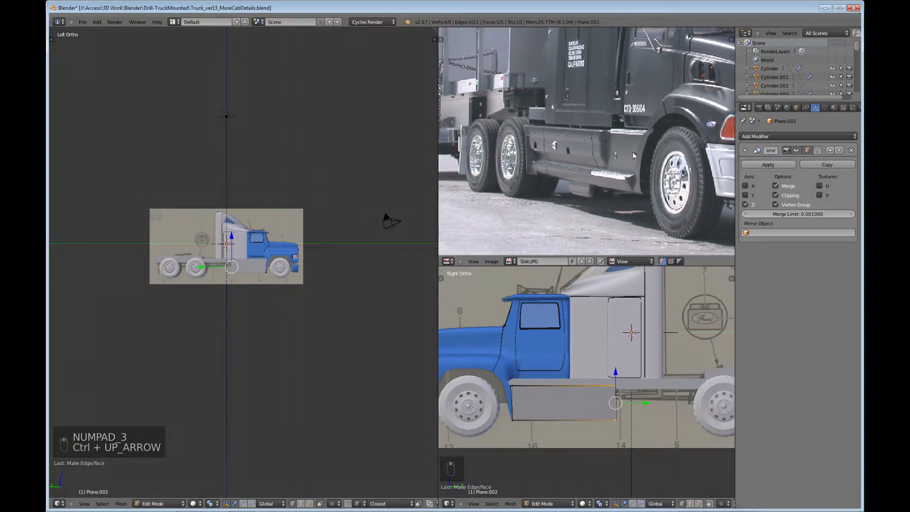
{"action": "scroll", "coordinate": [632, 151], "scroll_direction": "up", "scroll_amount": 1}
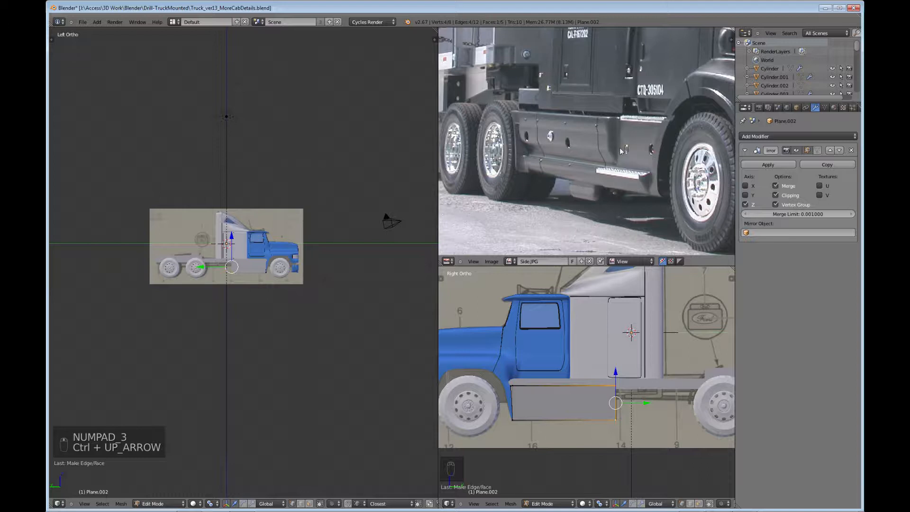
{"action": "key", "text": "ctrl+Up"}
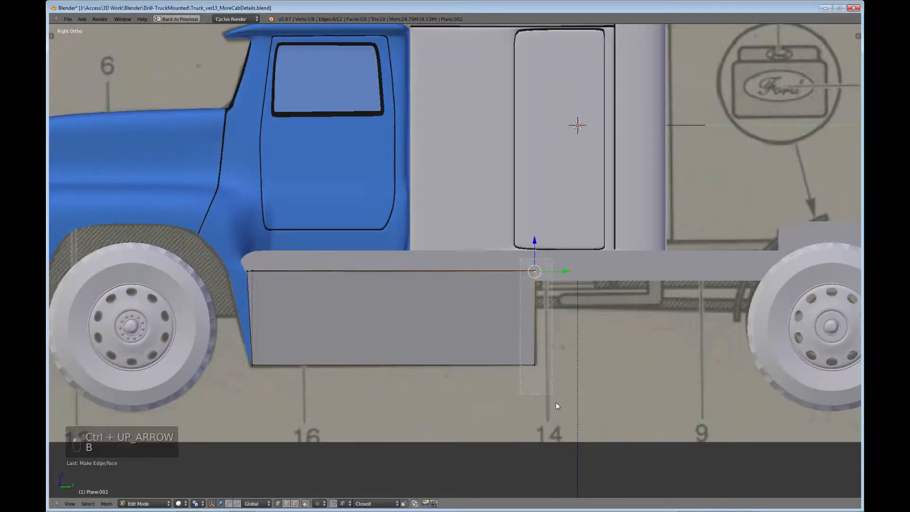
Step: Move the box's rear end vertices back along Y to just in front of the rear wheels
{"action": "key", "text": "b"}
{"action": "mouse_move", "coordinate": [545, 371]}
{"action": "middle_mouse_down"}
{"action": "mouse_move", "coordinate": [496, 382]}
{"action": "mouse_move", "coordinate": [545, 374]}
{"action": "middle_mouse_up"}
{"action": "key", "text": "KP_3"}
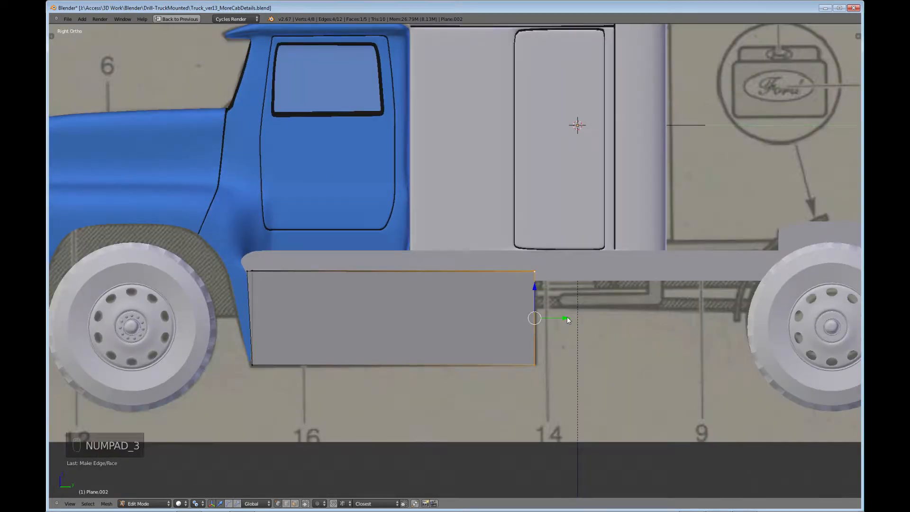
{"action": "left_click_drag", "start_coordinate": [566, 317], "coordinate": [764, 309]}
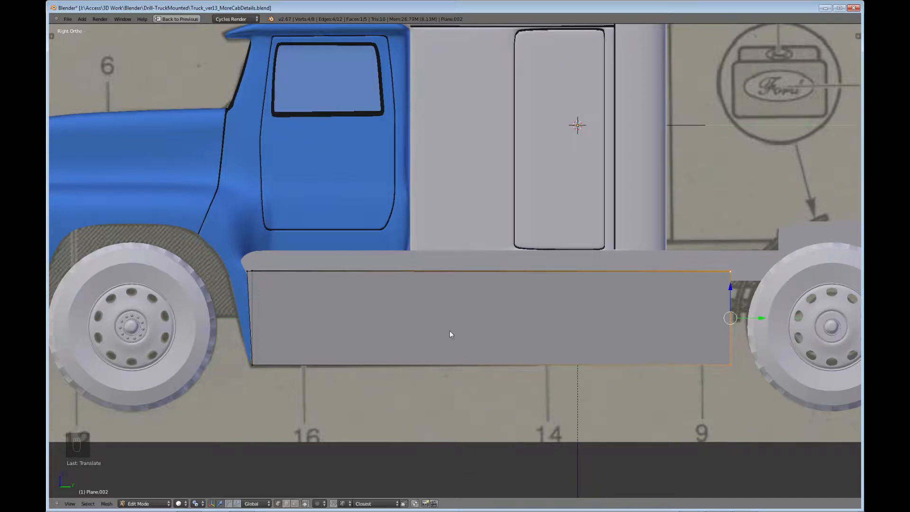
Step: Add a vertical loop cut around the box in line with the rear edge of the blue cab
{"action": "key", "text": "ctrl+r"}
{"action": "left_click", "coordinate": [408, 337]}
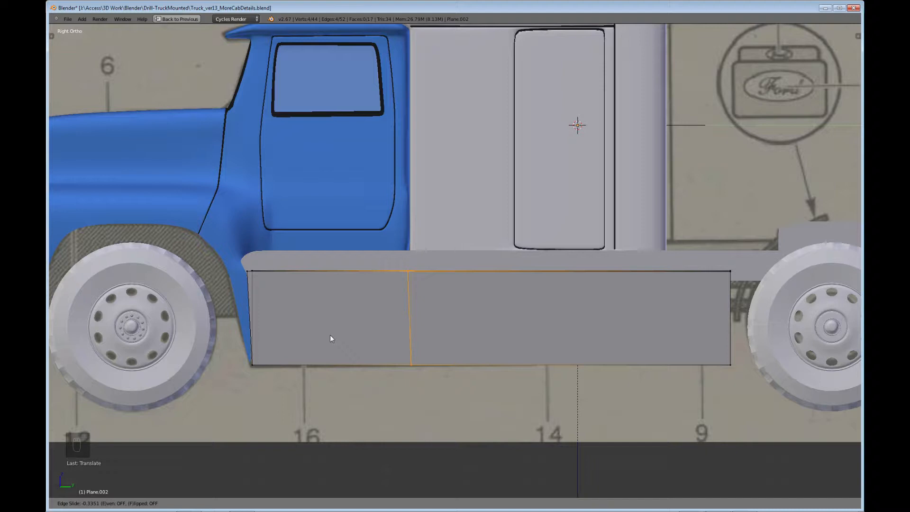
{"action": "left_click", "coordinate": [330, 336]}
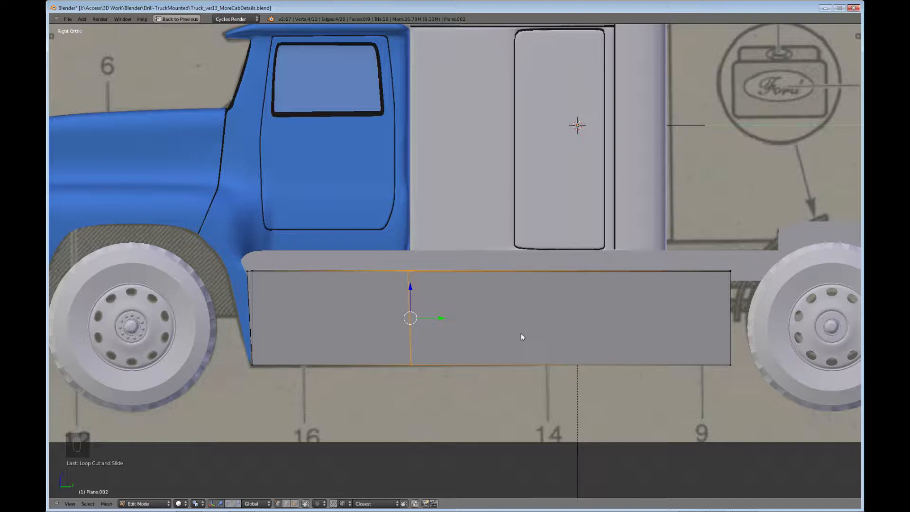
{"action": "key", "text": "ctrl+Up"}
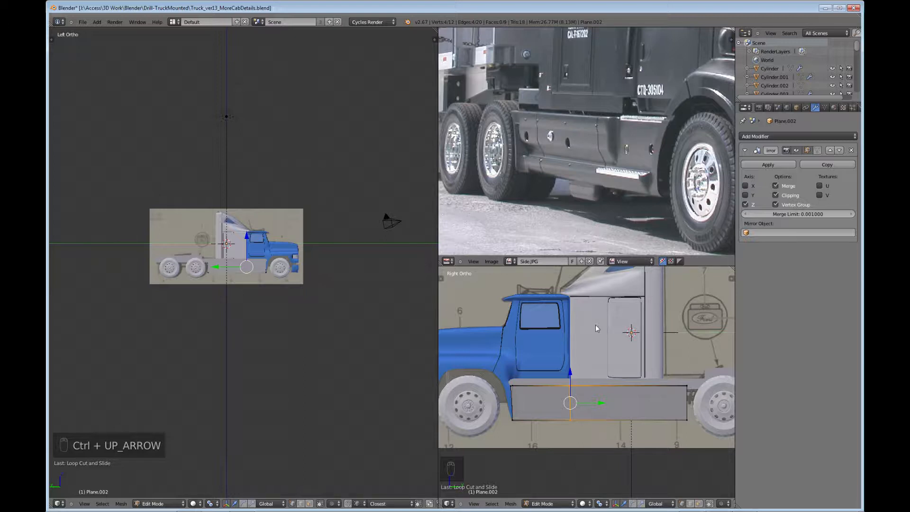
{"action": "key", "text": "ctrl+Up"}
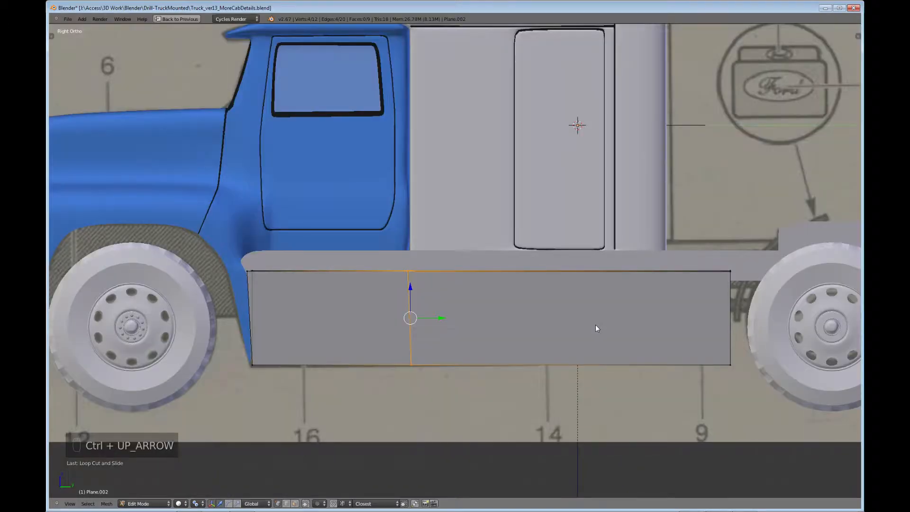
Step: Add two more vertical loop cuts, one shortly behind the first and one below the sleeper's rear edge
{"action": "key", "text": "ctrl+r"}
{"action": "key", "text": "ctrl+r"}
{"action": "left_click", "coordinate": [484, 363]}
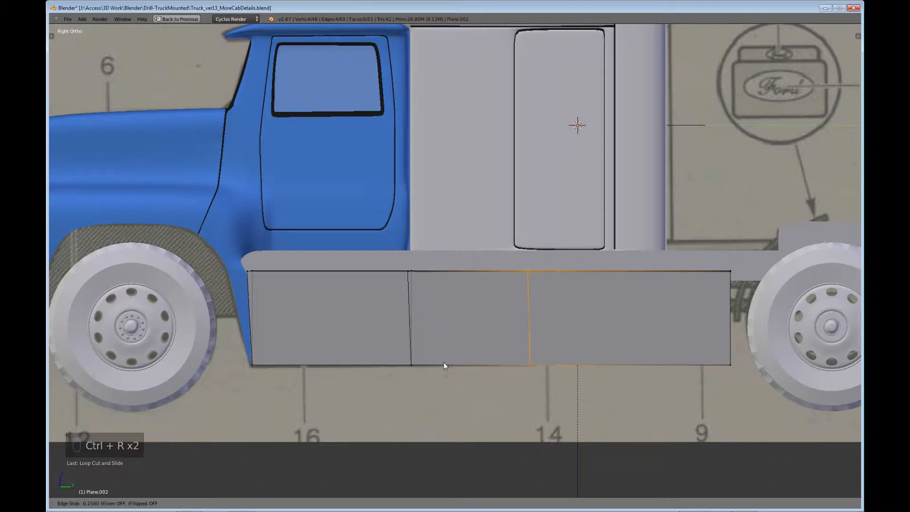
{"action": "left_click", "coordinate": [369, 360]}
{"action": "key", "text": "ctrl+r"}
{"action": "left_click", "coordinate": [608, 354]}
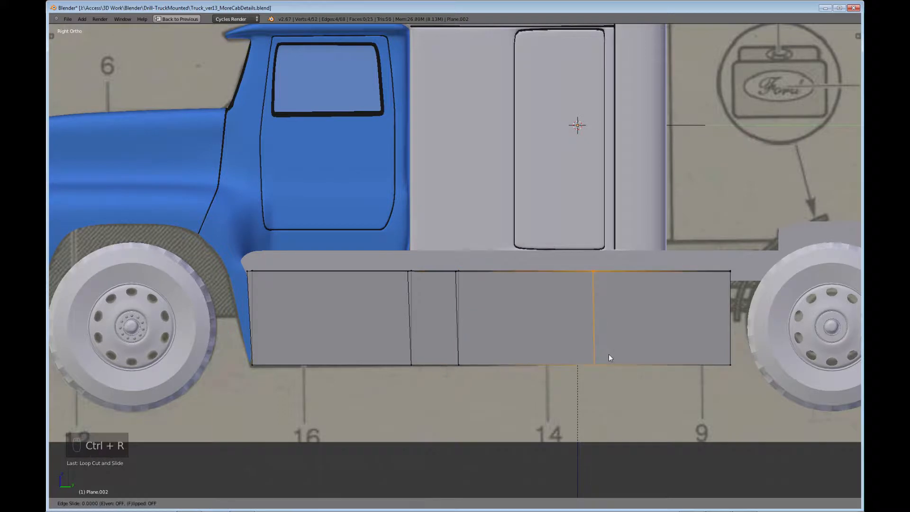
{"action": "left_click", "coordinate": [668, 355]}
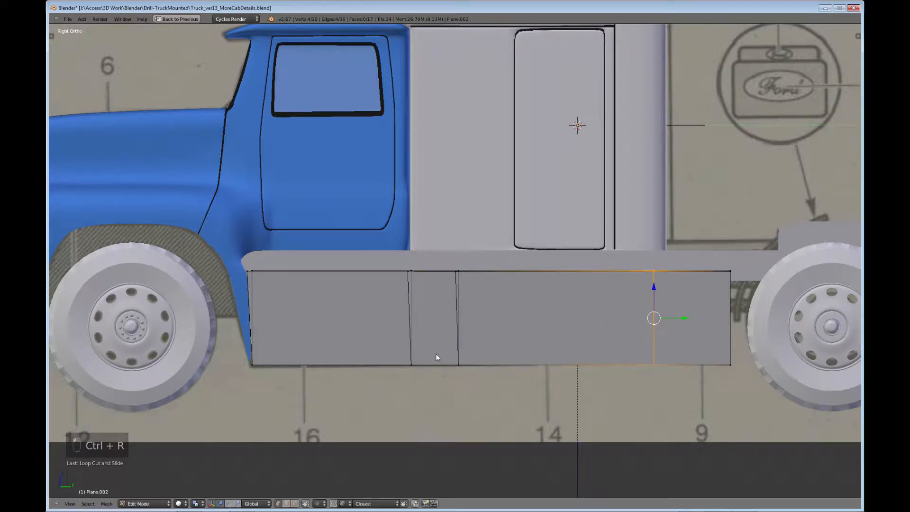
Step: Move the four outer side faces of the box inward along X, closer to the cab
{"action": "middle_click_drag", "start_coordinate": [419, 343], "coordinate": [536, 368]}
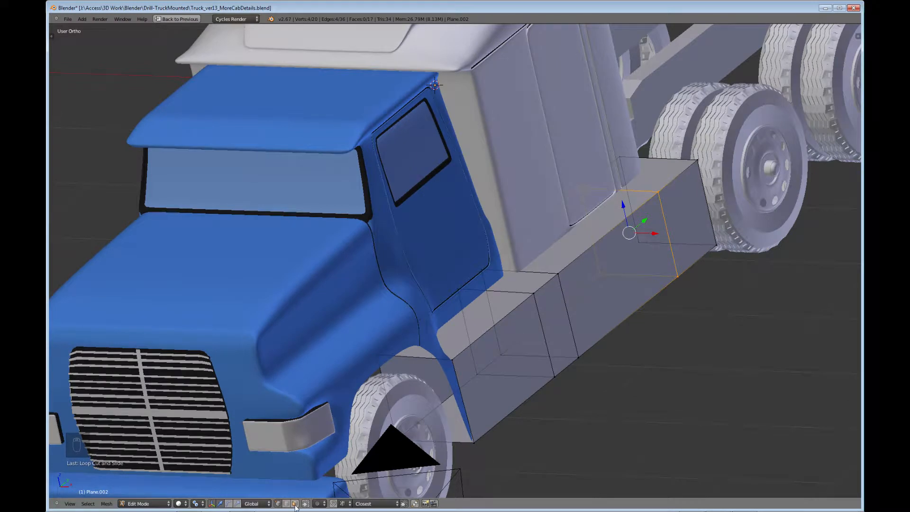
{"action": "left_click", "coordinate": [295, 503]}
{"action": "right_click", "coordinate": [505, 366]}
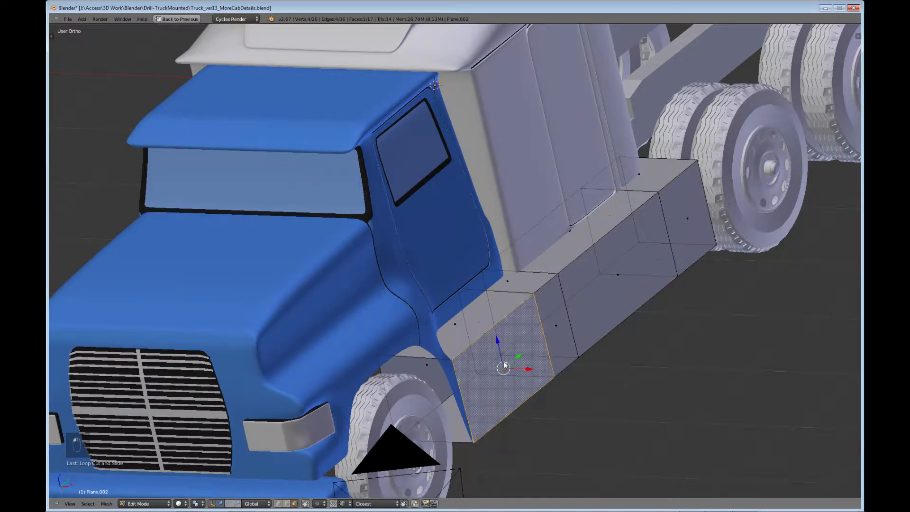
{"action": "right_click", "coordinate": [559, 329], "text": "shift"}
{"action": "right_click", "coordinate": [618, 277], "text": "shift"}
{"action": "right_click", "coordinate": [678, 226], "text": "shift"}
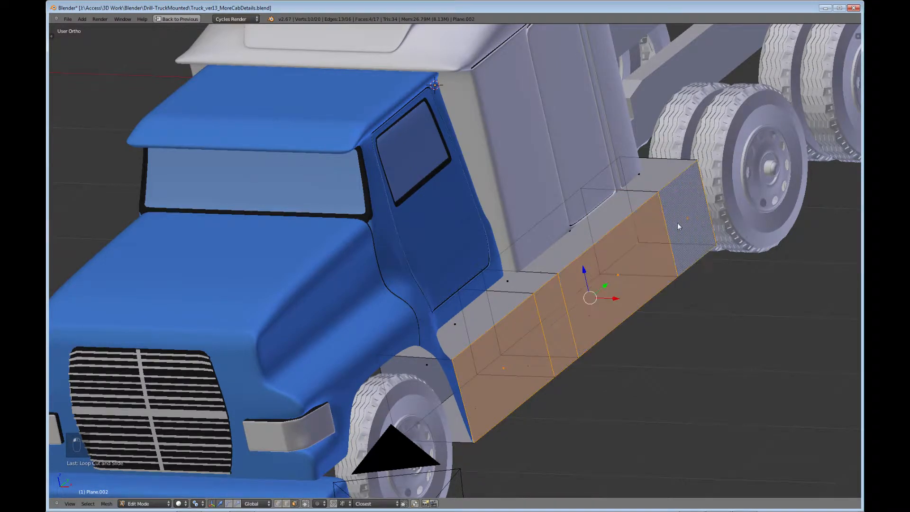
{"action": "middle_click_drag", "start_coordinate": [678, 223], "coordinate": [629, 336]}
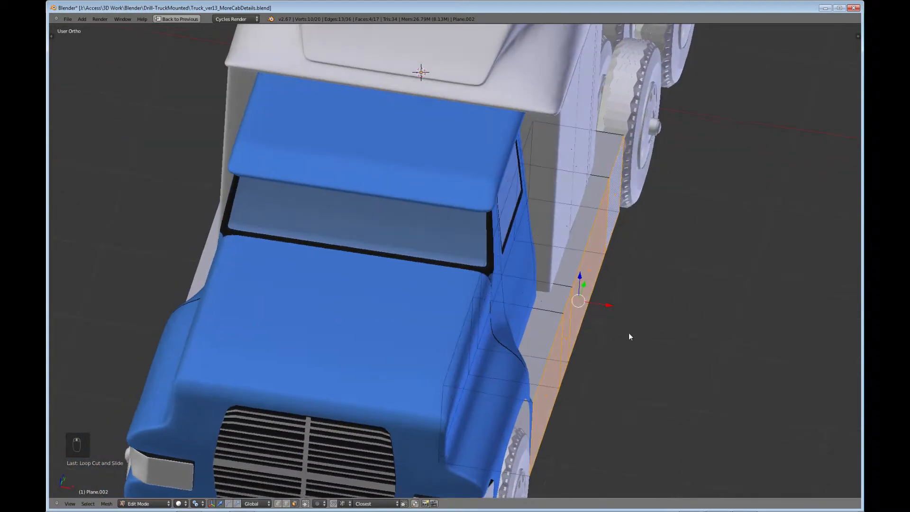
{"action": "key", "text": "g"}
{"action": "key", "text": "x"}
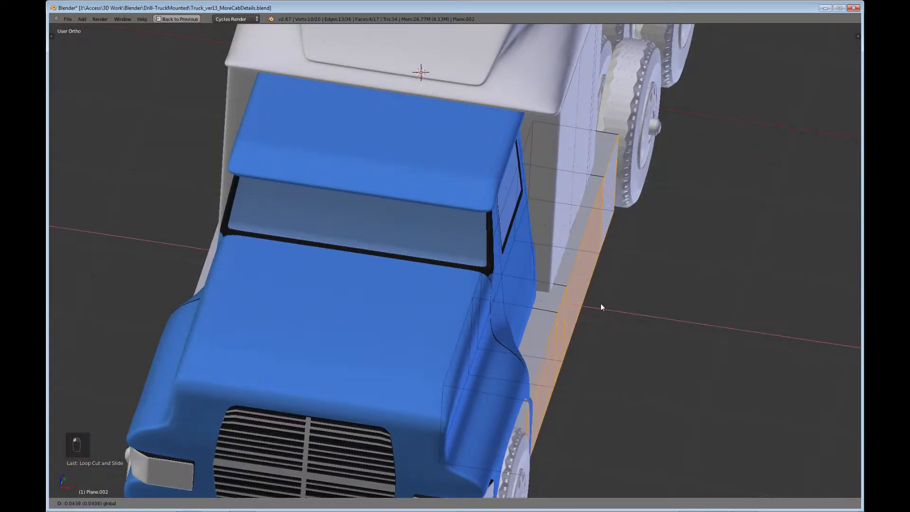
{"action": "left_click", "coordinate": [594, 300]}
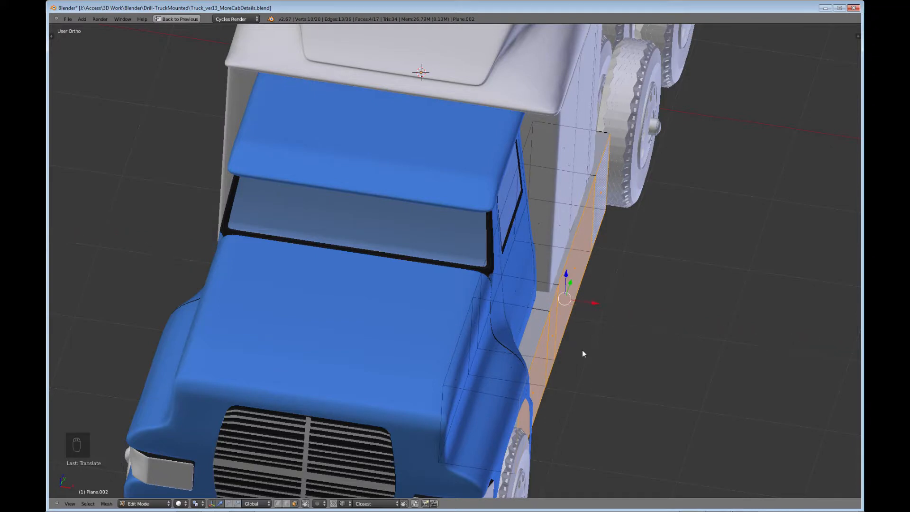
Step: Shift the four outer side faces back outward along X by about 0.05
{"action": "mouse_move", "coordinate": [582, 350]}
{"action": "middle_mouse_down"}
{"action": "mouse_move", "coordinate": [504, 428]}
{"action": "mouse_move", "coordinate": [487, 482]}
{"action": "mouse_move", "coordinate": [454, 416]}
{"action": "mouse_move", "coordinate": [595, 335]}
{"action": "mouse_move", "coordinate": [576, 349]}
{"action": "mouse_move", "coordinate": [580, 337]}
{"action": "middle_mouse_up"}
{"action": "key", "text": "g"}
{"action": "key", "text": "x"}
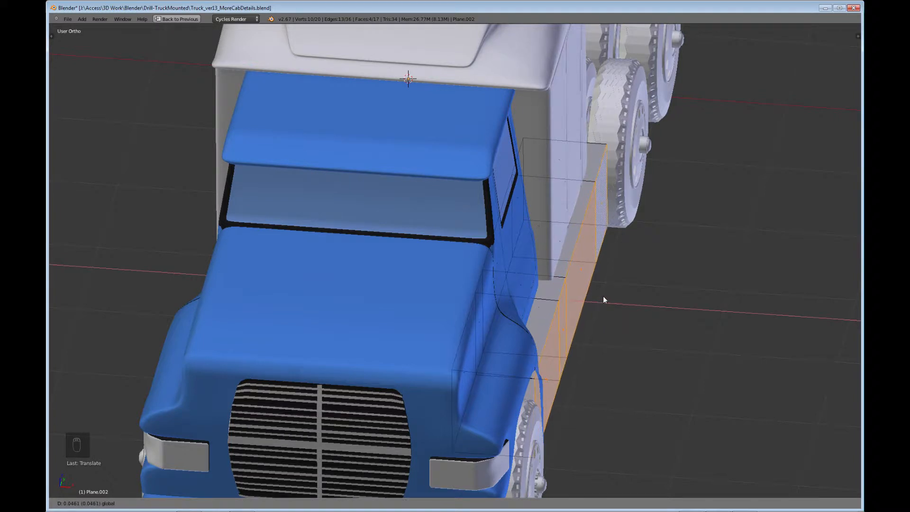
{"action": "left_click", "coordinate": [602, 298]}
Step: Raise the four top faces of the box slightly along Z
{"action": "middle_click_drag", "start_coordinate": [573, 327], "coordinate": [397, 299]}
{"action": "middle_click_drag", "start_coordinate": [459, 346], "coordinate": [326, 317]}
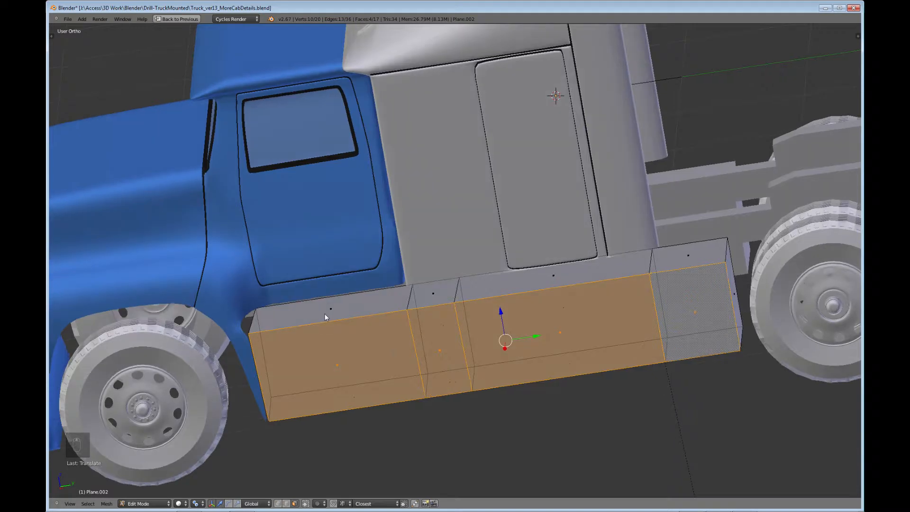
{"action": "right_click", "coordinate": [339, 309]}
{"action": "right_click", "coordinate": [426, 298], "text": "shift"}
{"action": "right_click", "coordinate": [550, 278], "text": "shift"}
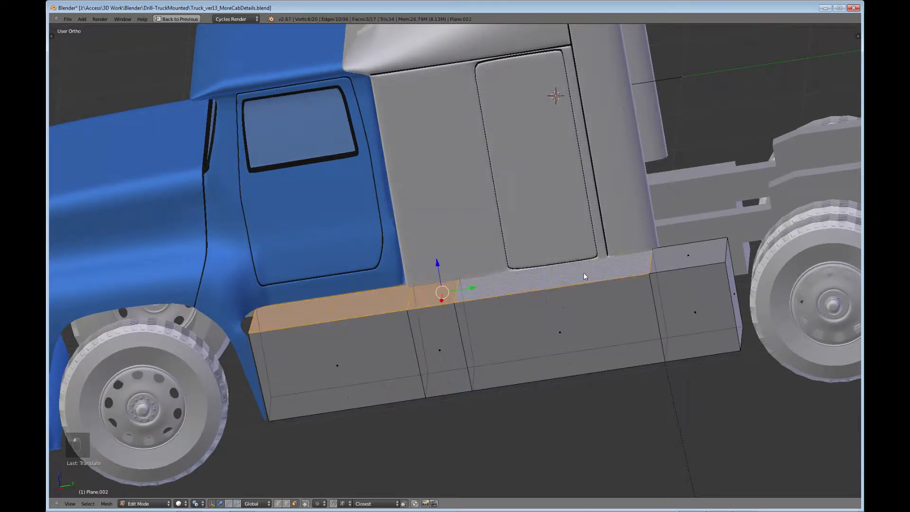
{"action": "right_click", "coordinate": [666, 263], "text": "shift"}
{"action": "key", "text": "KP_3"}
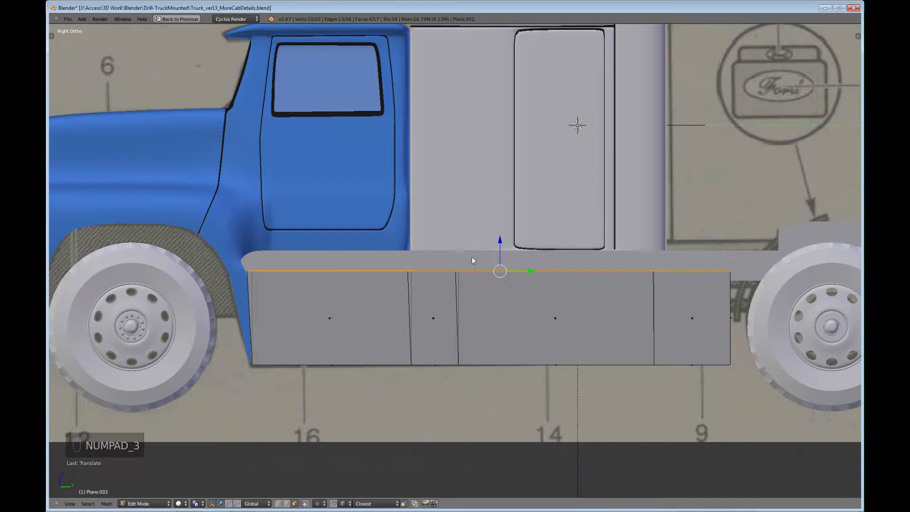
{"action": "left_click_drag", "start_coordinate": [500, 242], "coordinate": [496, 233]}
Step: Add a centred horizontal loop cut along the full length of the box
{"action": "mouse_move", "coordinate": [445, 362]}
{"action": "middle_mouse_down"}
{"action": "mouse_move", "coordinate": [501, 379]}
{"action": "mouse_move", "coordinate": [439, 366]}
{"action": "middle_mouse_up"}
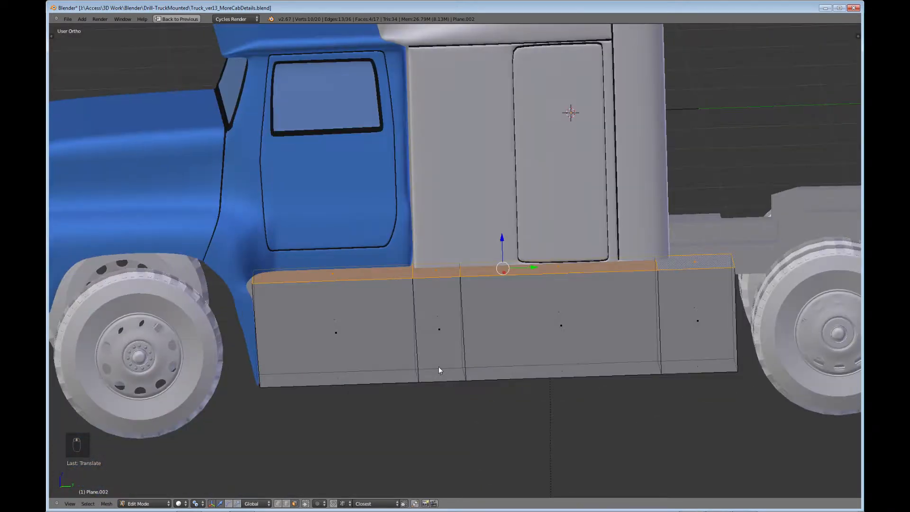
{"action": "key", "text": "ctrl+r"}
{"action": "left_click", "coordinate": [258, 352]}
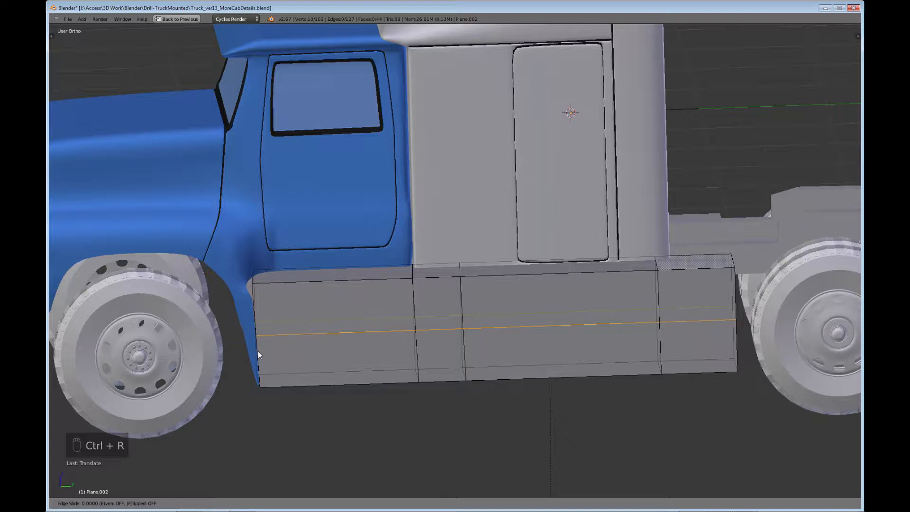
{"action": "right_click", "coordinate": [258, 351]}
Step: Fill the upper and lower openings at the box's front end with two faces between their edges
{"action": "middle_click_drag", "start_coordinate": [258, 351], "coordinate": [338, 393]}
{"action": "left_click", "coordinate": [295, 503]}
{"action": "right_click", "coordinate": [427, 379]}
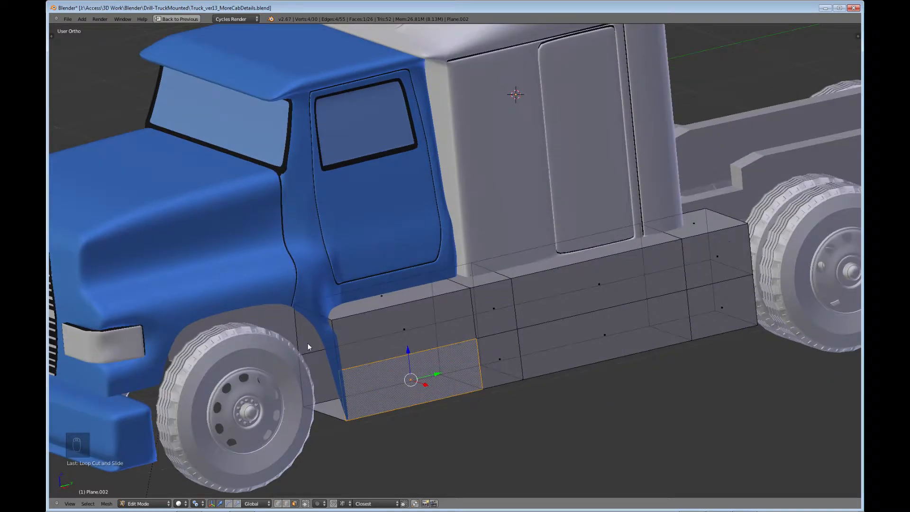
{"action": "left_click", "coordinate": [287, 504]}
{"action": "right_click", "coordinate": [299, 327]}
{"action": "right_click", "coordinate": [329, 414], "text": "shift"}
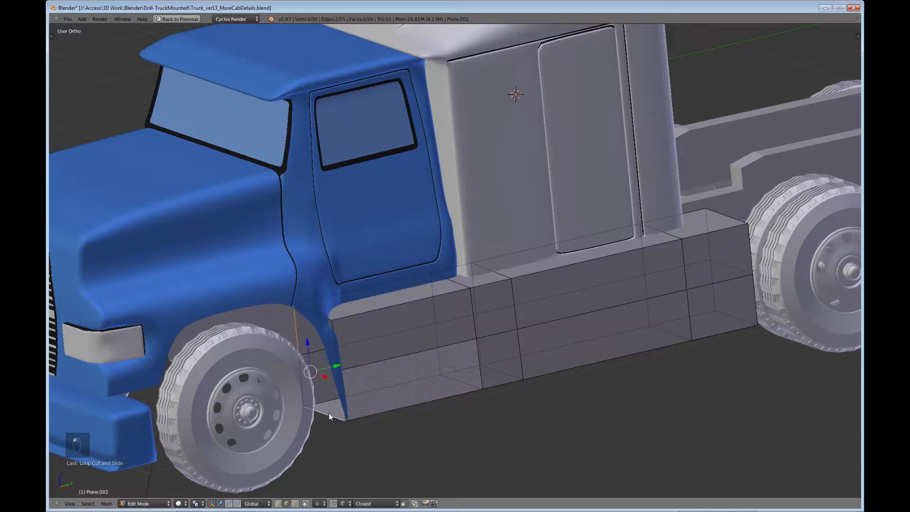
{"action": "right_click", "coordinate": [337, 337], "text": "shift"}
{"action": "key", "text": "f"}
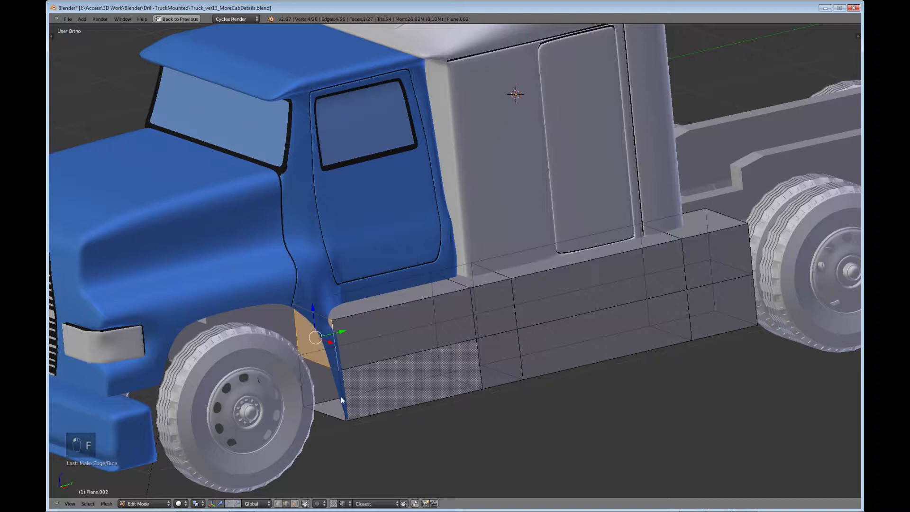
{"action": "right_click", "coordinate": [334, 390]}
{"action": "right_click", "coordinate": [305, 379], "text": "shift"}
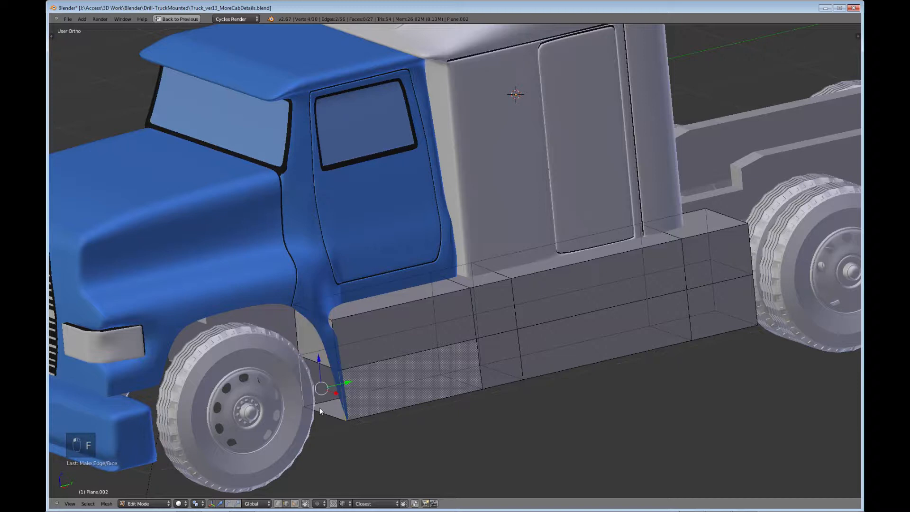
{"action": "key", "text": "f"}
Step: Extrude the lower front side face of the box outward by about 0.24 and shift it slightly inward along X
{"action": "scroll", "coordinate": [334, 399], "scroll_direction": "down", "scroll_amount": 3}
{"action": "middle_click_drag", "start_coordinate": [334, 399], "coordinate": [368, 480]}
{"action": "left_click", "coordinate": [295, 503]}
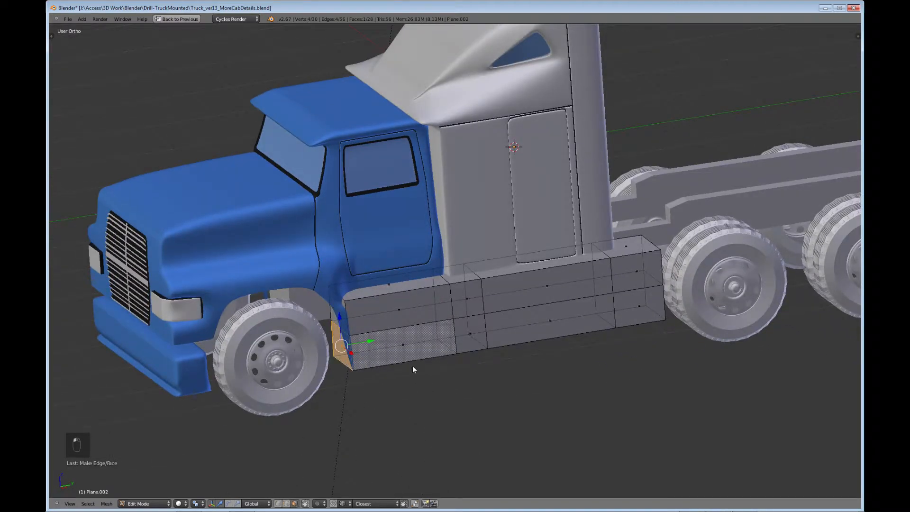
{"action": "right_click", "coordinate": [402, 349]}
{"action": "middle_click_drag", "start_coordinate": [386, 399], "coordinate": [510, 440]}
{"action": "key", "text": "e"}
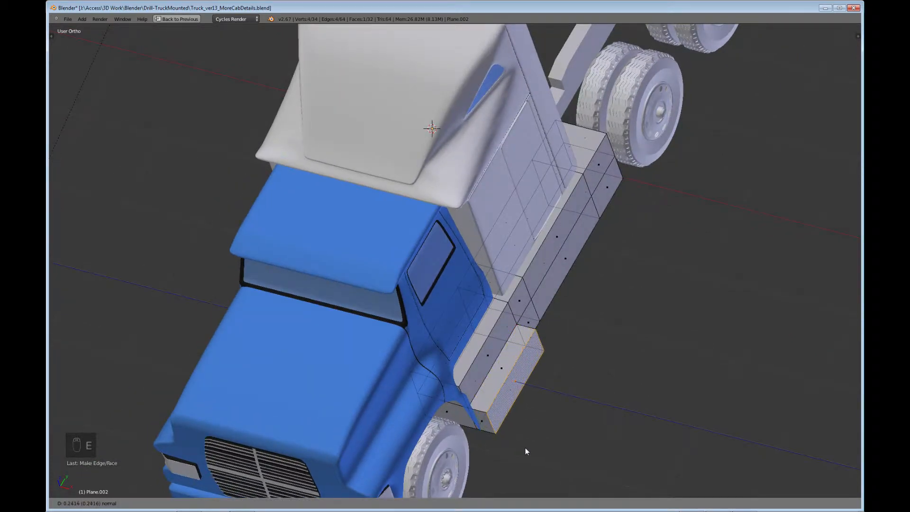
{"action": "left_click", "coordinate": [528, 449]}
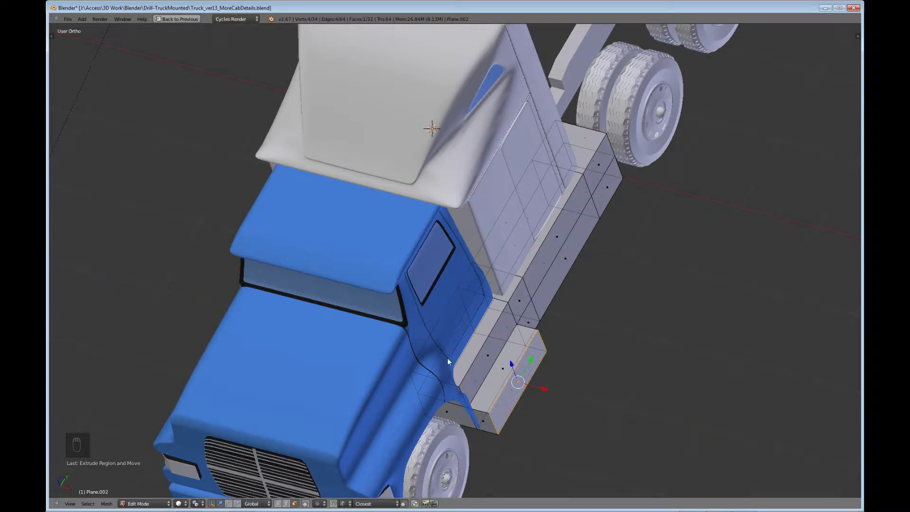
{"action": "middle_click_drag", "start_coordinate": [528, 449], "coordinate": [368, 391]}
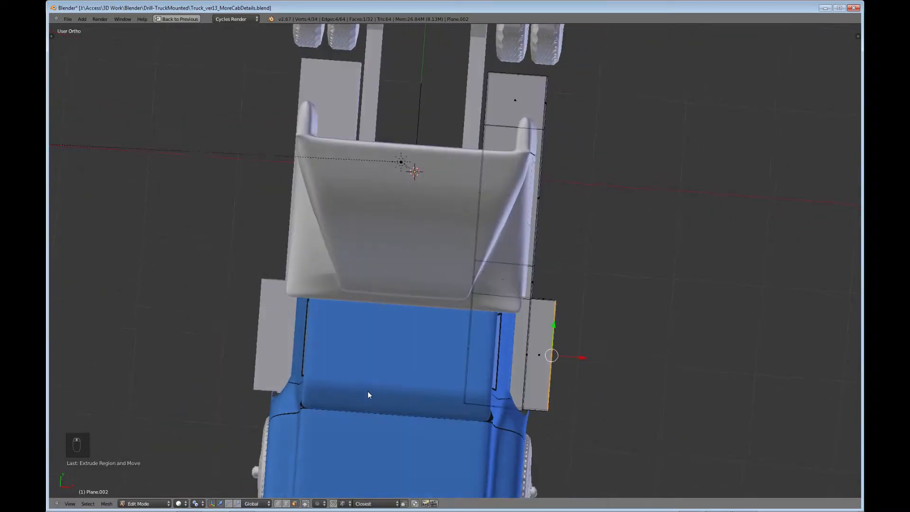
{"action": "left_click_drag", "start_coordinate": [575, 356], "coordinate": [572, 355]}
Step: Add a vertical loop cut just behind the box's second cross seam and move it along Y closer to that seam
{"action": "middle_click_drag", "start_coordinate": [573, 354], "coordinate": [459, 321]}
{"action": "scroll", "coordinate": [459, 321], "scroll_direction": "up", "scroll_amount": 1}
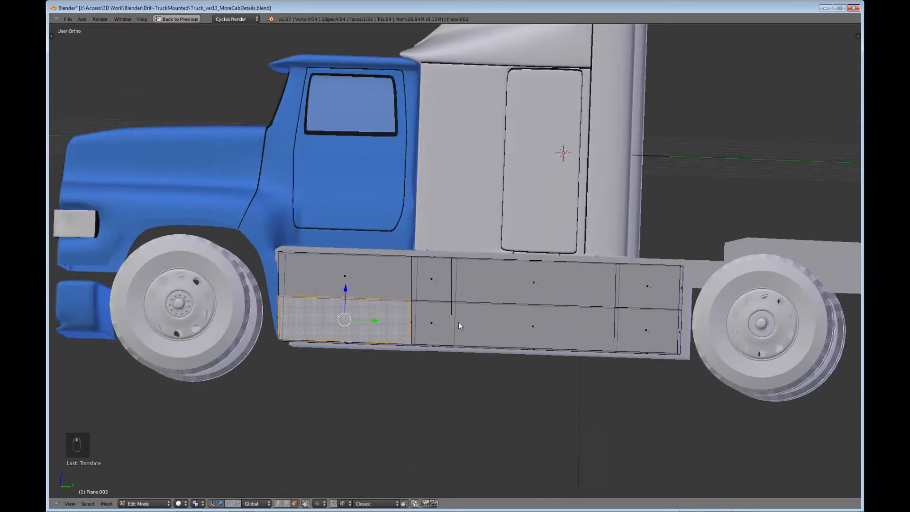
{"action": "key", "text": "ctrl+r"}
{"action": "left_click", "coordinate": [462, 344]}
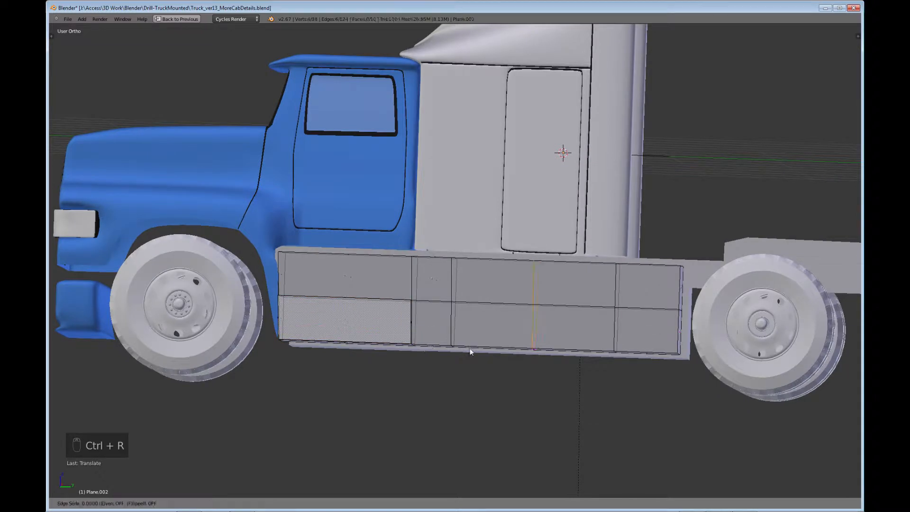
{"action": "left_click", "coordinate": [396, 347]}
{"action": "scroll", "coordinate": [421, 355], "scroll_direction": "up", "scroll_amount": 6}
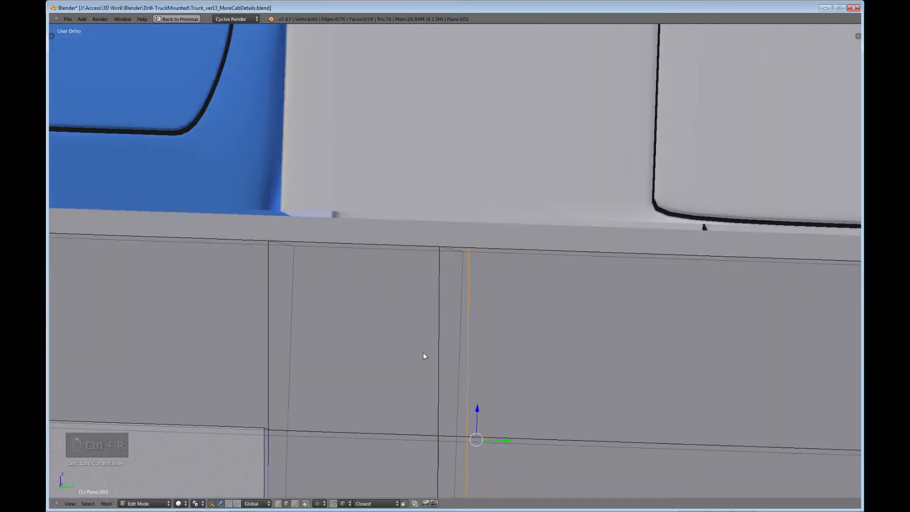
{"action": "key", "text": "KP_3"}
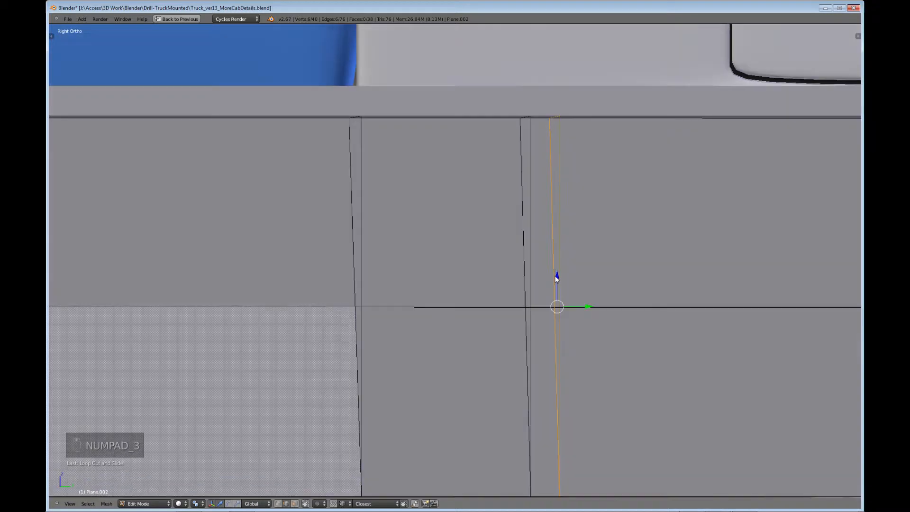
{"action": "middle_click_drag", "start_coordinate": [664, 321], "coordinate": [583, 256], "text": "shift"}
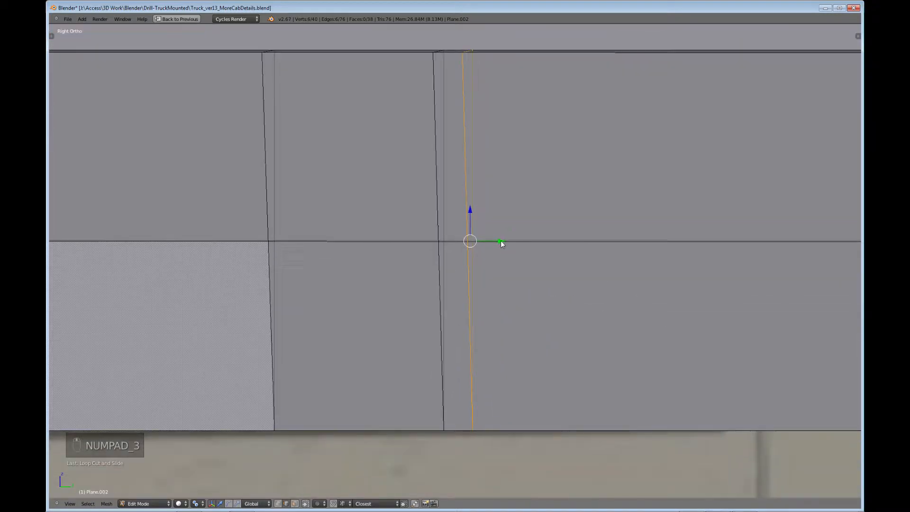
{"action": "left_click_drag", "start_coordinate": [501, 243], "coordinate": [483, 244]}
{"action": "middle_click_drag", "start_coordinate": [693, 197], "coordinate": [574, 174], "text": "shift"}
Step: Add a vertical loop cut just ahead of the rear cross seam and nudge it along Y toward that seam
{"action": "scroll", "coordinate": [506, 201], "scroll_direction": "down", "scroll_amount": 4}
{"action": "key", "text": "ctrl+r"}
{"action": "left_click", "coordinate": [422, 319]}
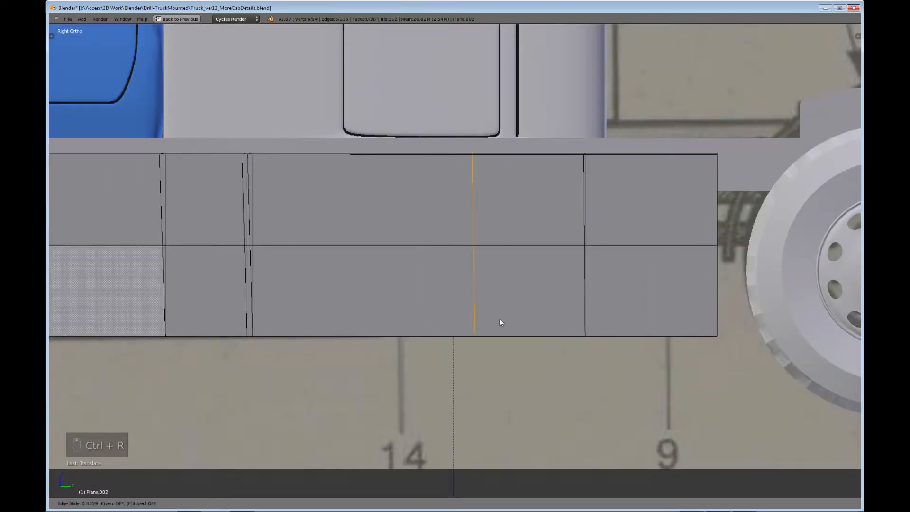
{"action": "left_click", "coordinate": [579, 317]}
{"action": "scroll", "coordinate": [590, 306], "scroll_direction": "up", "scroll_amount": 5}
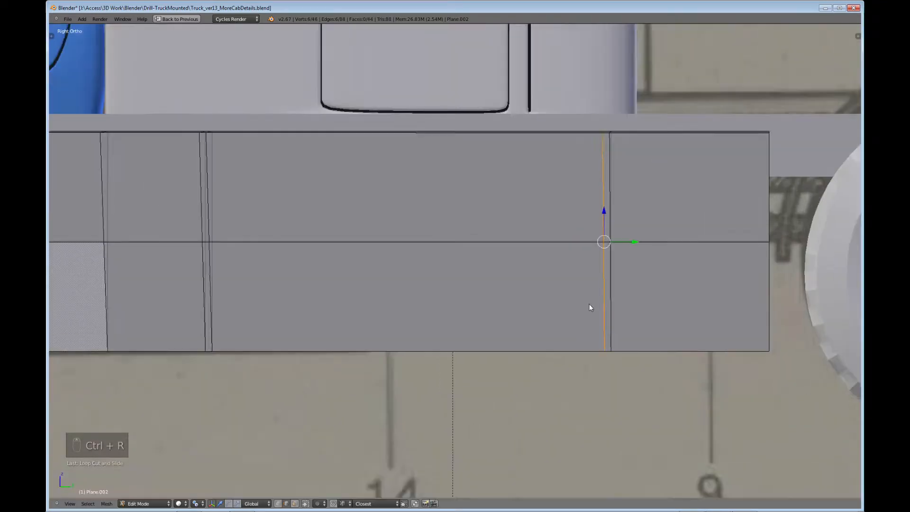
{"action": "middle_click_drag", "start_coordinate": [636, 260], "coordinate": [349, 292], "text": "shift"}
{"action": "left_click_drag", "start_coordinate": [362, 290], "coordinate": [367, 286]}
Step: Select the two narrow face loops between the closely spaced cross seams of the box
{"action": "scroll", "coordinate": [368, 285], "scroll_direction": "down", "scroll_amount": 2}
{"action": "scroll", "coordinate": [374, 284], "scroll_direction": "down", "scroll_amount": 5}
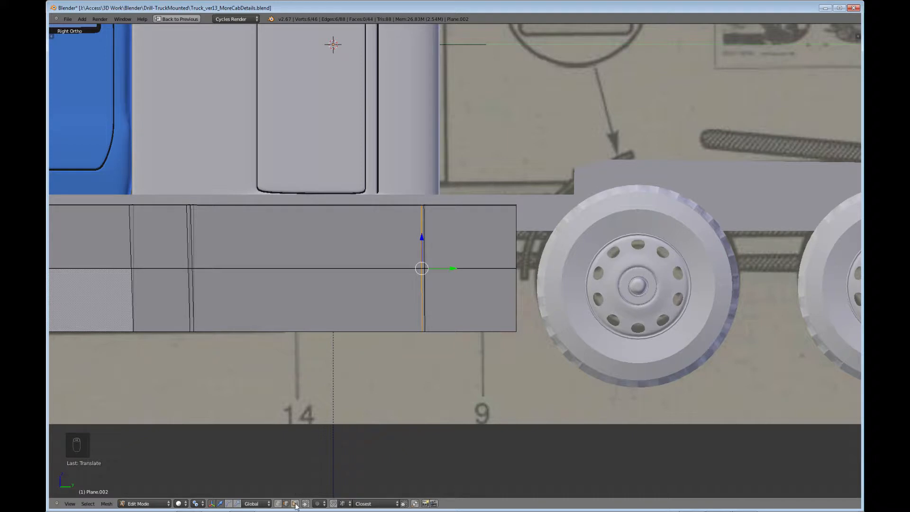
{"action": "key", "text": "a"}
{"action": "middle_click_drag", "start_coordinate": [413, 308], "coordinate": [359, 359]}
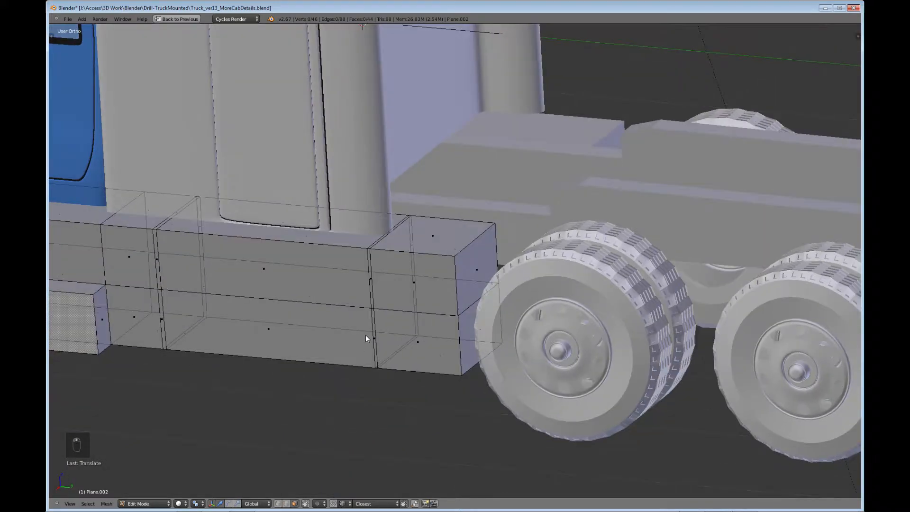
{"action": "scroll", "coordinate": [366, 335], "scroll_direction": "up", "scroll_amount": 2}
{"action": "middle_click_drag", "start_coordinate": [357, 324], "coordinate": [513, 335], "text": "shift"}
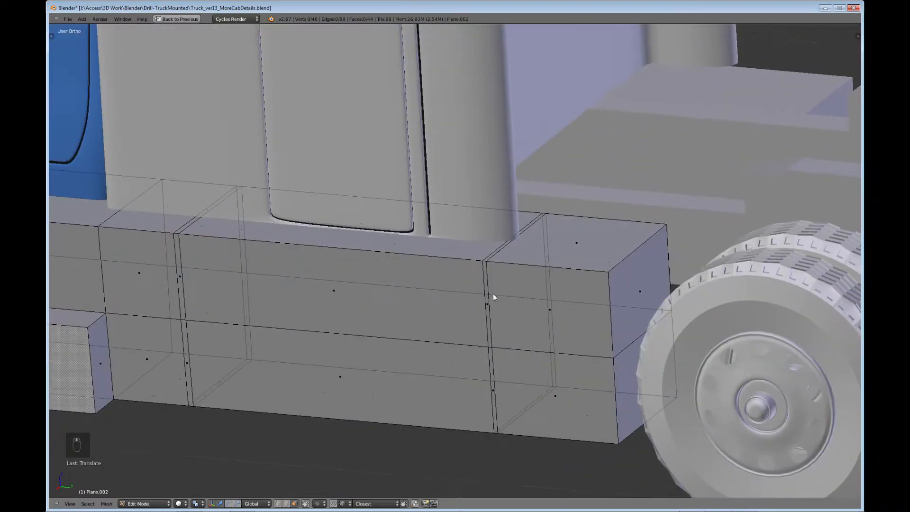
{"action": "left_click", "coordinate": [485, 264], "text": "alt"}
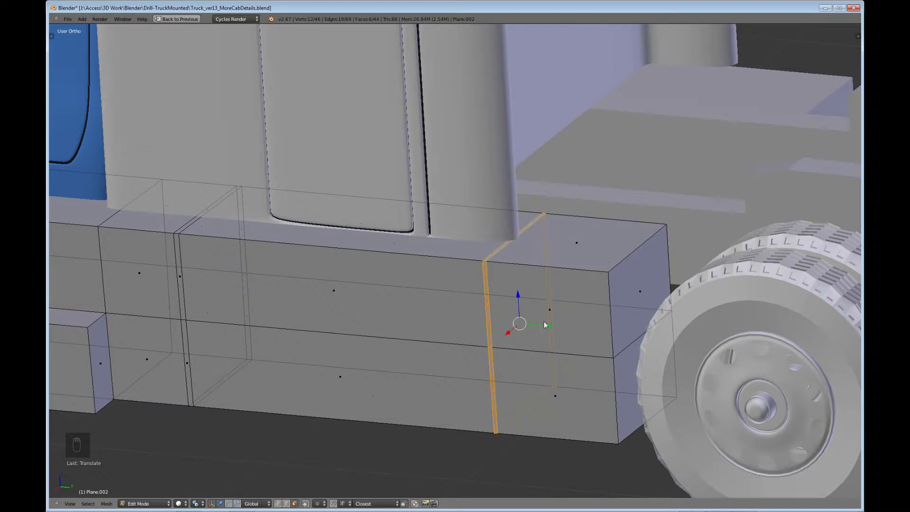
{"action": "middle_click_drag", "start_coordinate": [544, 322], "coordinate": [530, 378]}
{"action": "middle_click_drag", "start_coordinate": [456, 369], "coordinate": [514, 358], "text": "shift"}
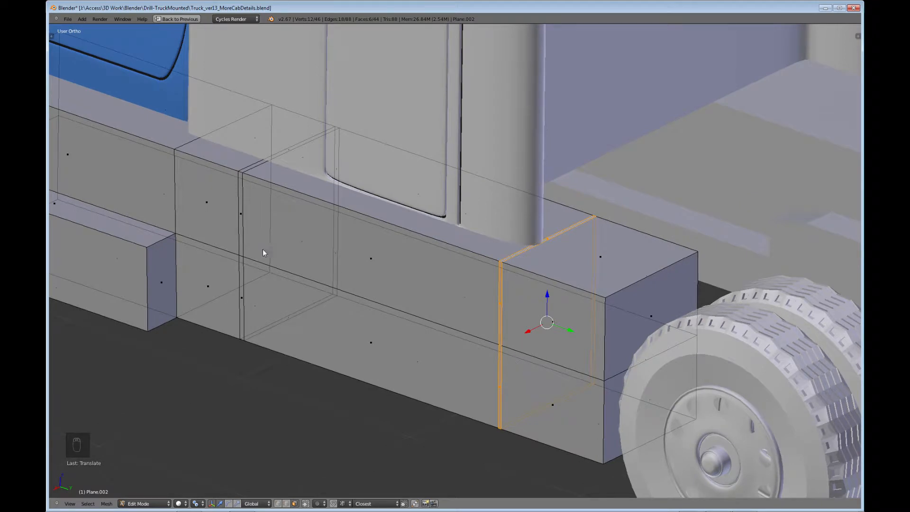
{"action": "right_click", "coordinate": [241, 174], "text": "alt+shift"}
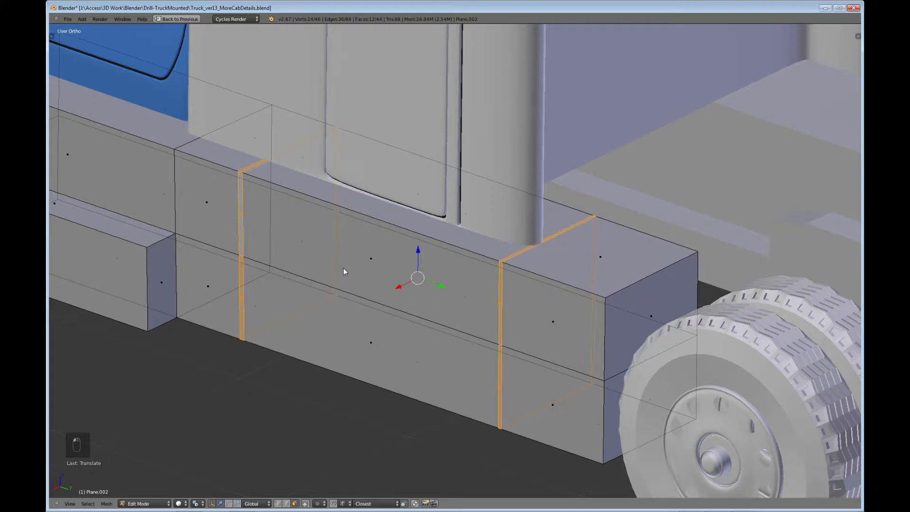
Step: Assign the existing WhiteSpec material to the side skirt object
{"action": "key", "text": "ctrl+Up"}
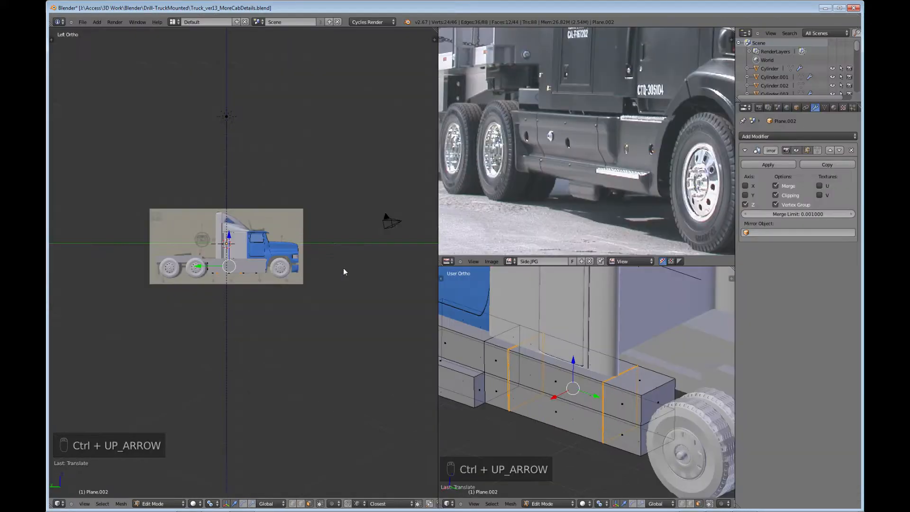
{"action": "left_click", "coordinate": [834, 108]}
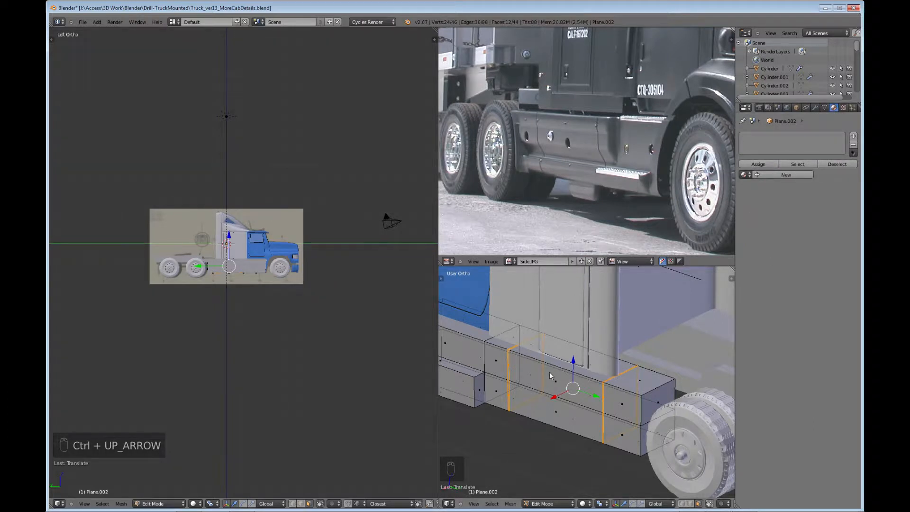
{"action": "key", "text": "Tab"}
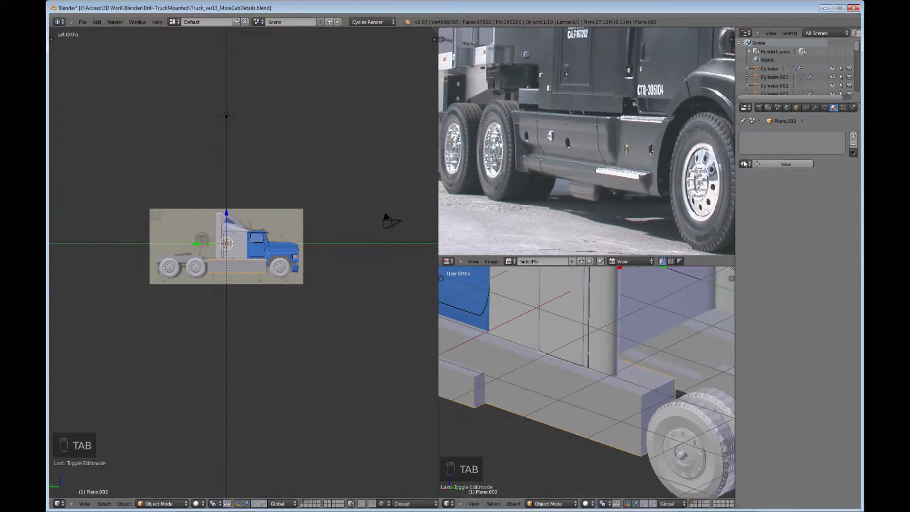
{"action": "left_click", "coordinate": [746, 165]}
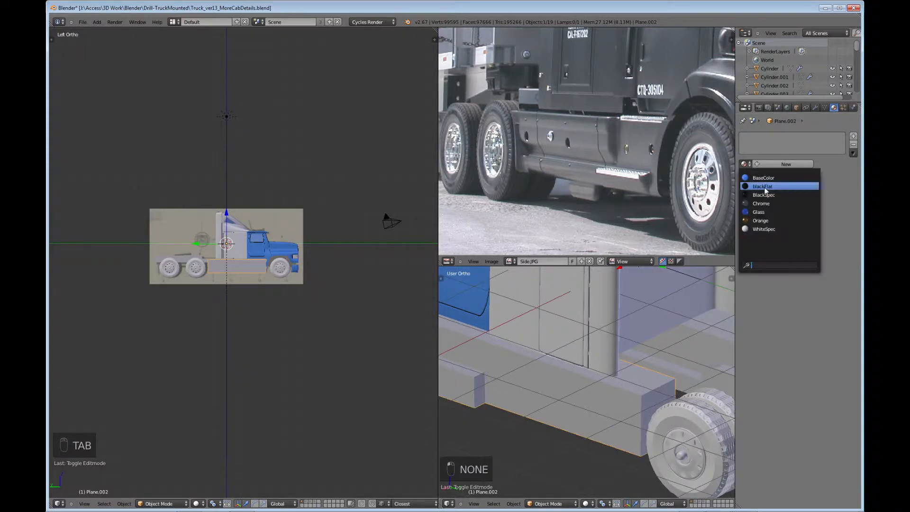
{"action": "left_click", "coordinate": [768, 230]}
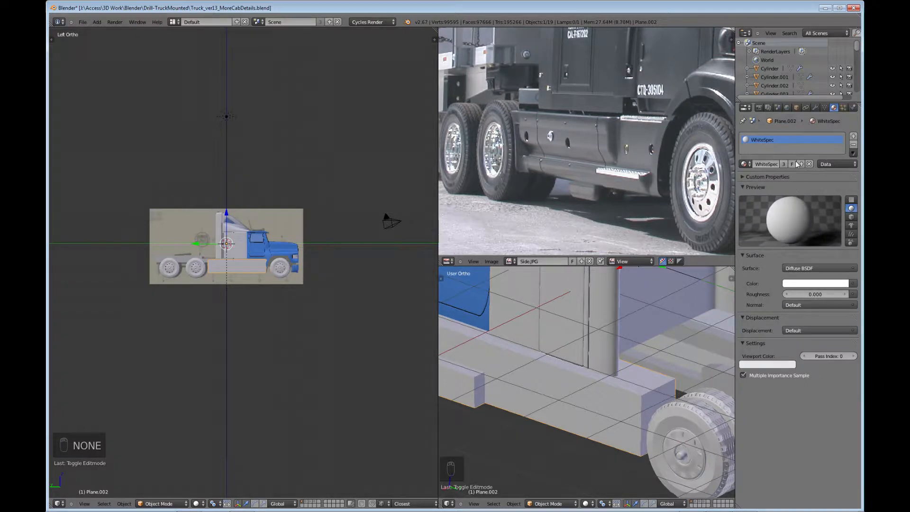
Step: Add a second material slot with BlackSpec and assign it to the two selected narrow face loops
{"action": "key", "text": "Tab"}
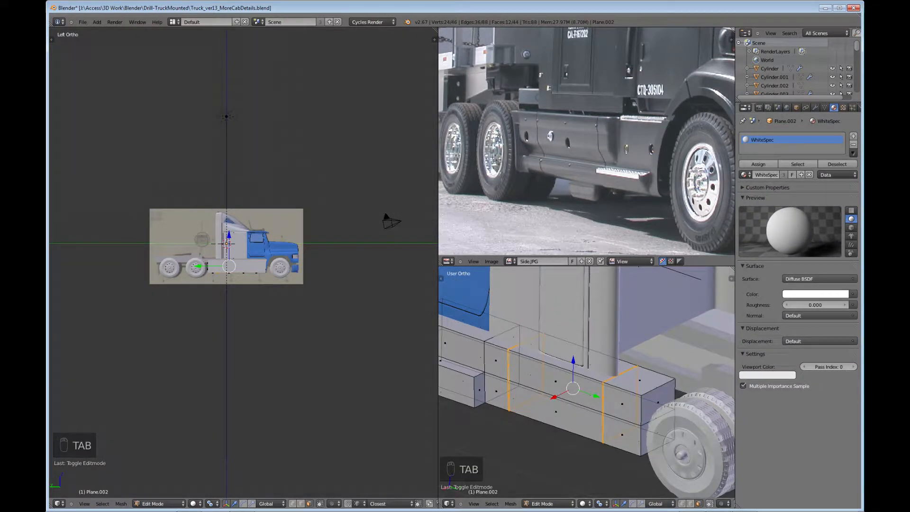
{"action": "left_click", "coordinate": [853, 137]}
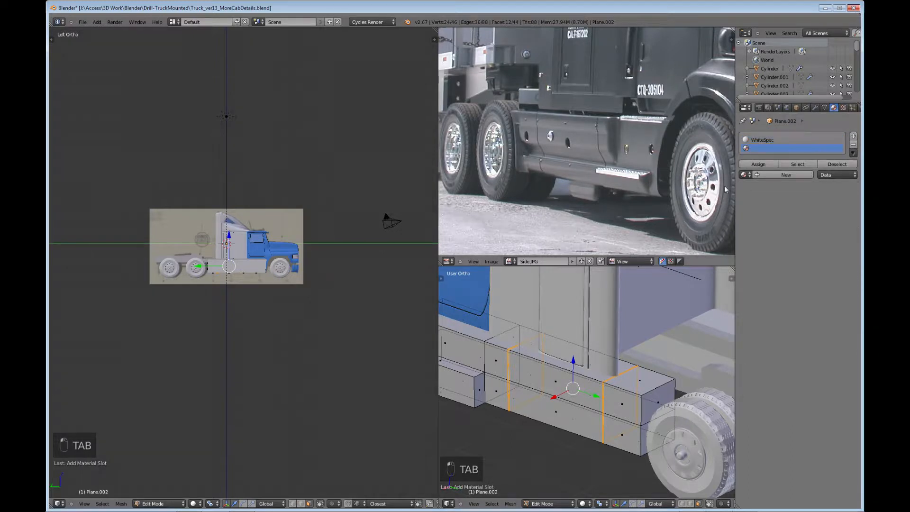
{"action": "left_click", "coordinate": [743, 175]}
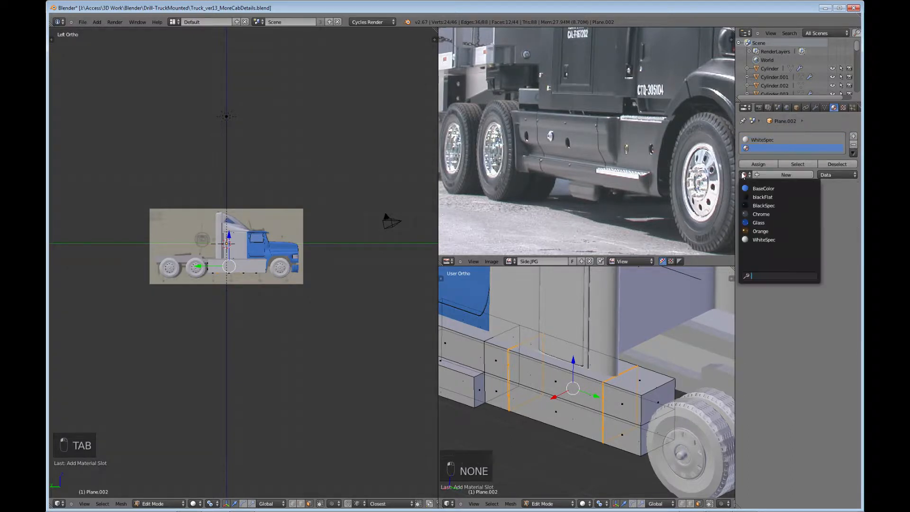
{"action": "left_click", "coordinate": [758, 205]}
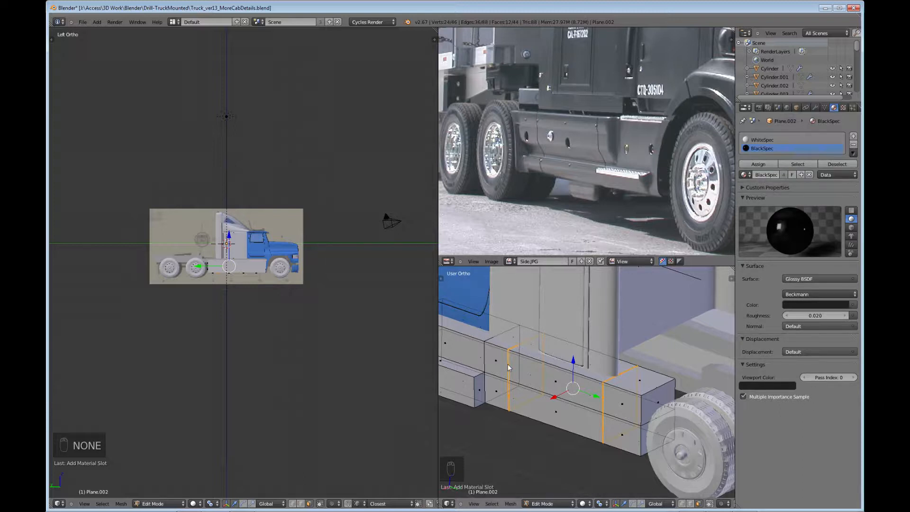
{"action": "left_click", "coordinate": [761, 165]}
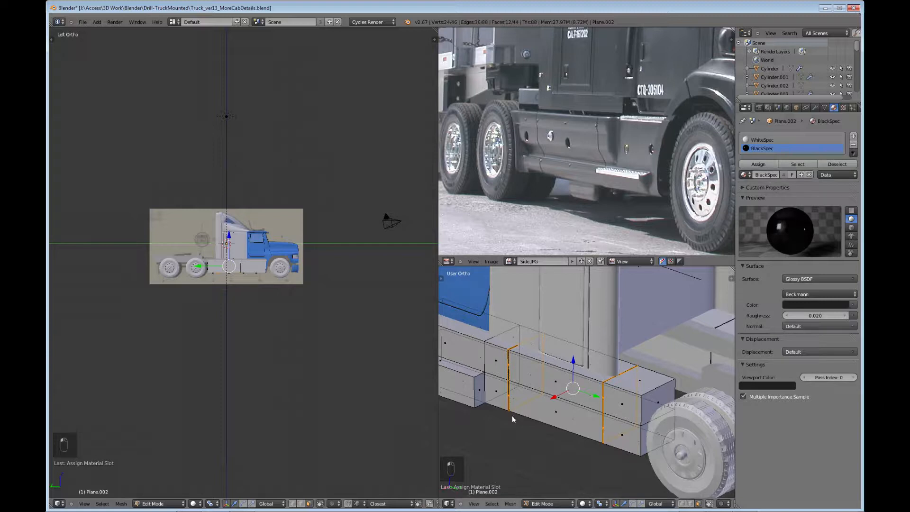
{"action": "key", "text": "ctrl+Up"}
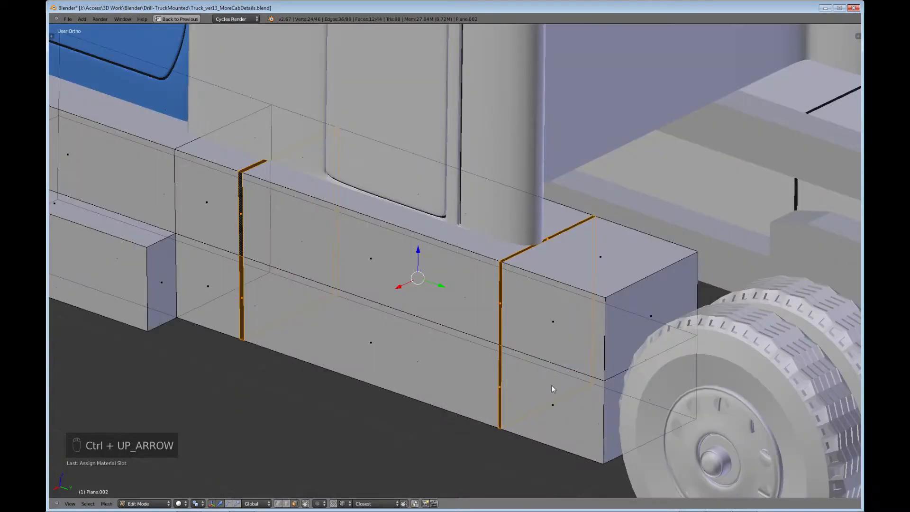
Step: Extrude the two narrow face loops inward twice with the Y axis locked, first by about 0.018, and clear the selection
{"action": "middle_click_drag", "start_coordinate": [551, 386], "coordinate": [511, 333]}
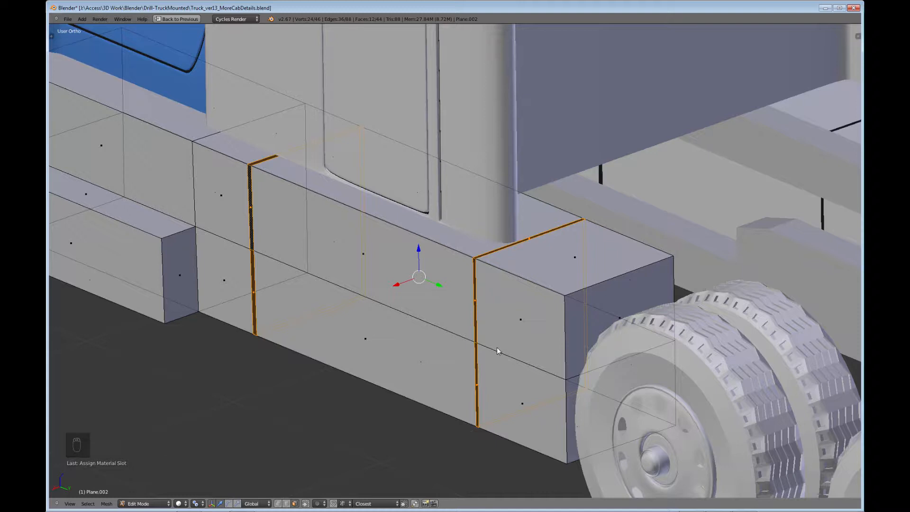
{"action": "key", "text": "e"}
{"action": "key", "text": "shift+y"}
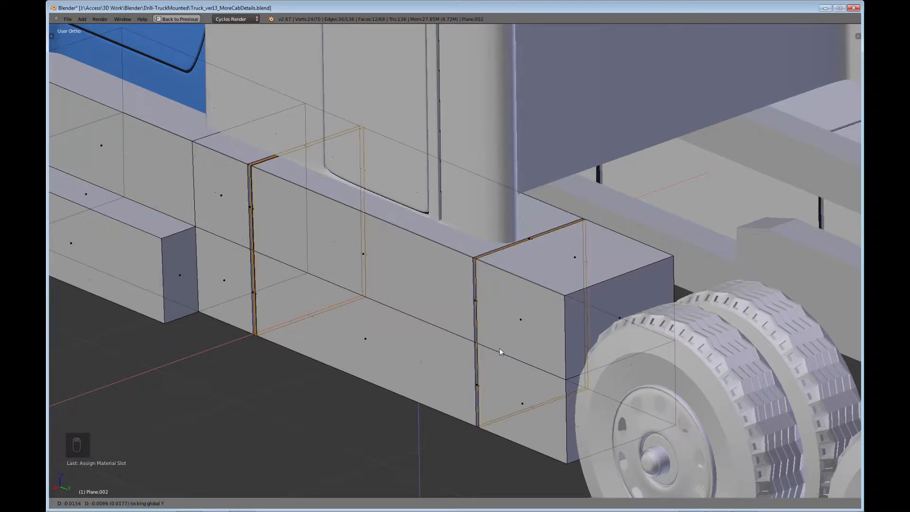
{"action": "left_click", "coordinate": [500, 351]}
{"action": "key", "text": "e"}
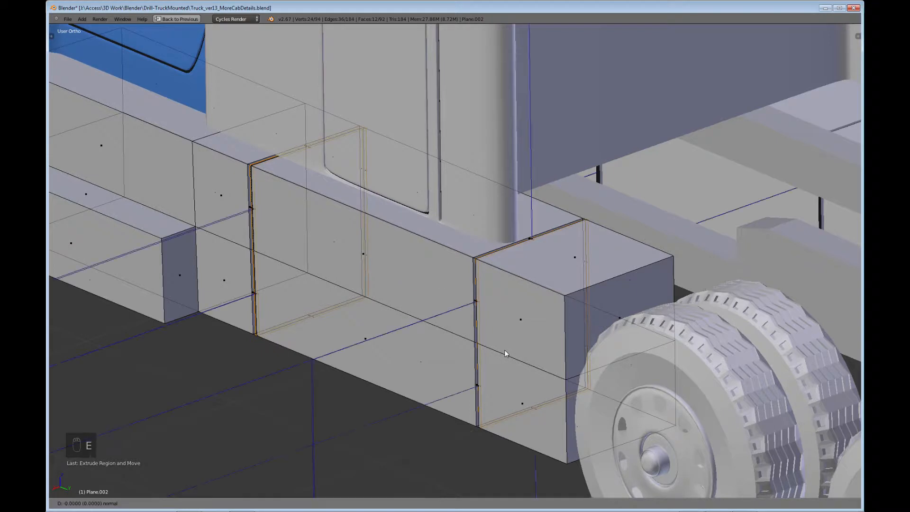
{"action": "key", "text": "y"}
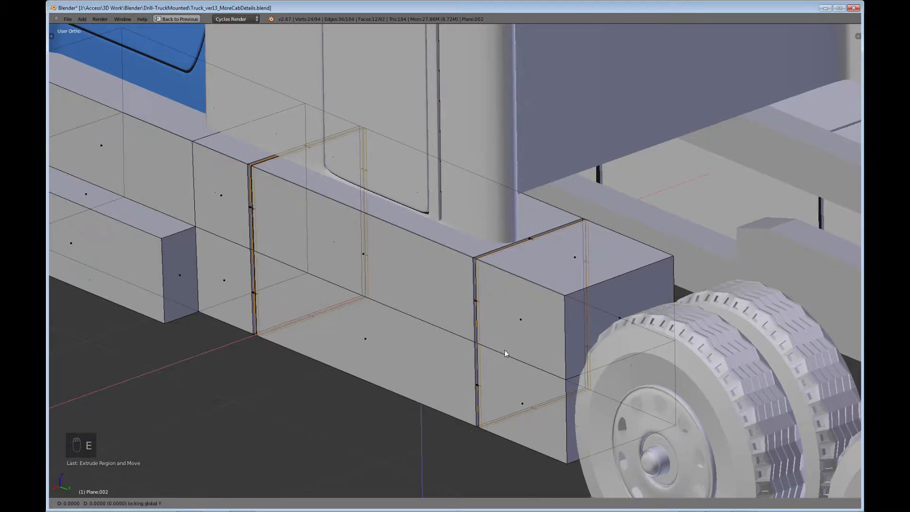
{"action": "left_click", "coordinate": [505, 351]}
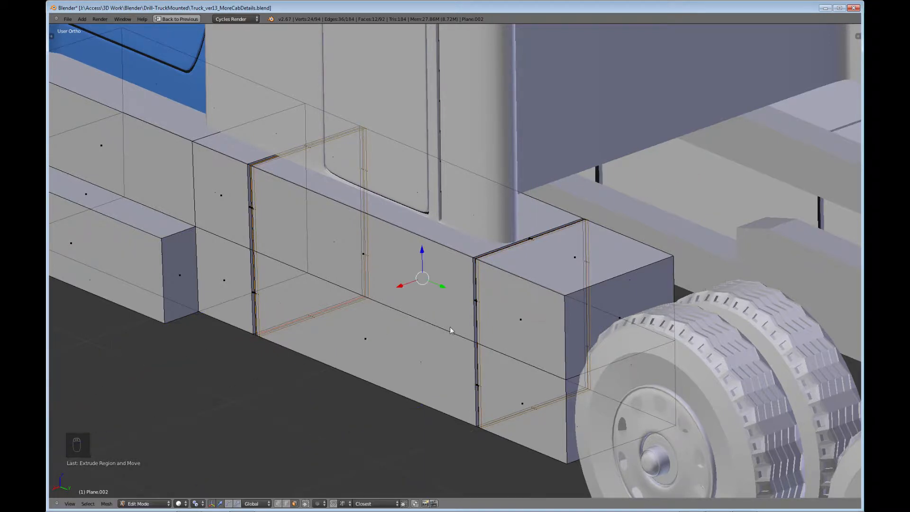
{"action": "middle_click_drag", "start_coordinate": [451, 326], "coordinate": [553, 280]}
{"action": "scroll", "coordinate": [582, 281], "scroll_direction": "down", "scroll_amount": 5}
{"action": "key", "text": "a"}
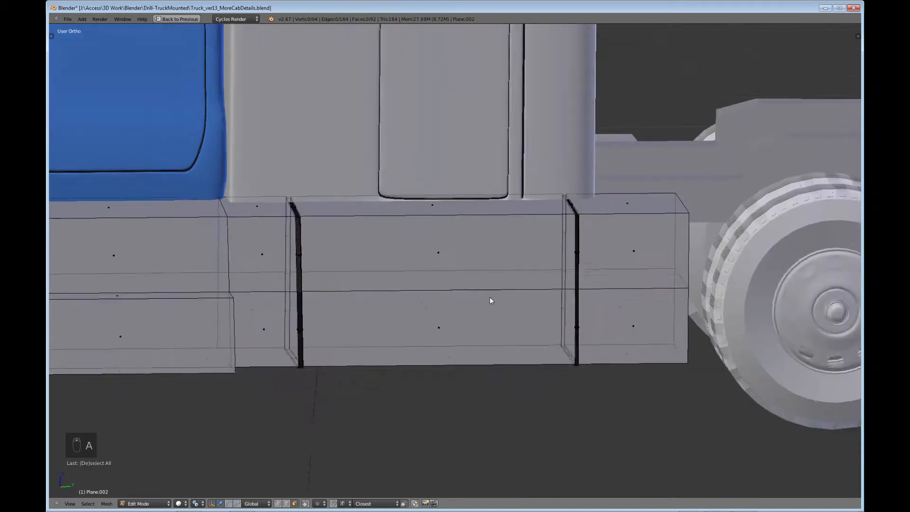
{"action": "middle_click_drag", "start_coordinate": [457, 311], "coordinate": [572, 313]}
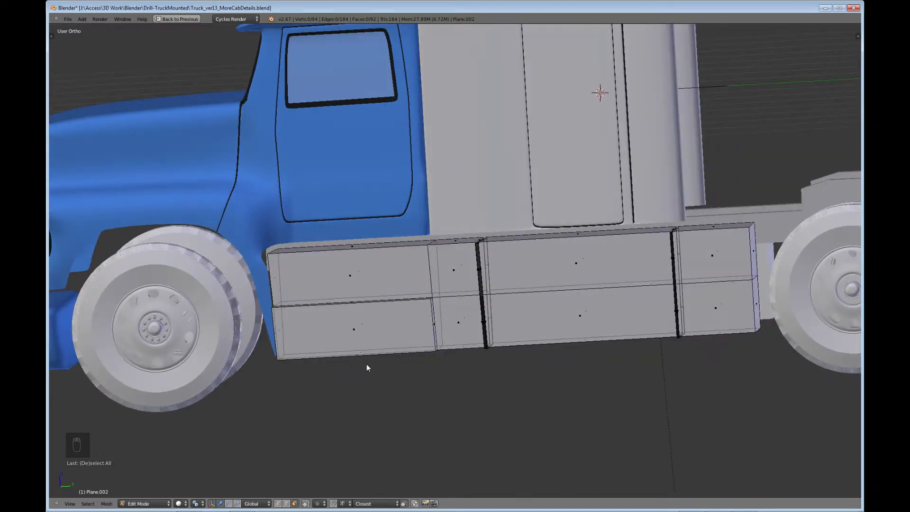
Step: In the right side view, select the skirt's lower front corner vertices and nudge them slightly rearward along Y
{"action": "key", "text": "KP_1"}
{"action": "key", "text": "KP_Enter"}
{"action": "key", "text": "KP_3"}
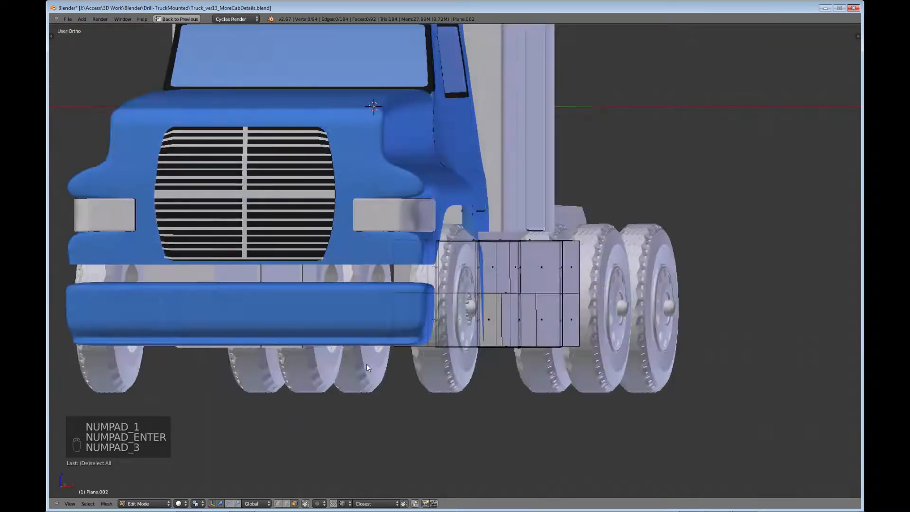
{"action": "scroll", "coordinate": [348, 357], "scroll_direction": "up", "scroll_amount": 2}
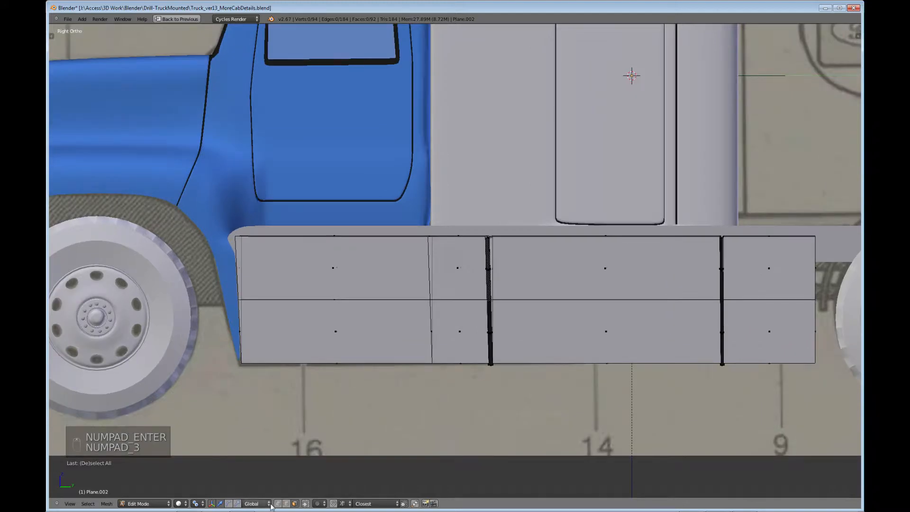
{"action": "scroll", "coordinate": [276, 436], "scroll_direction": "up", "scroll_amount": 2}
{"action": "middle_click_drag", "start_coordinate": [384, 278], "coordinate": [420, 290], "text": "shift"}
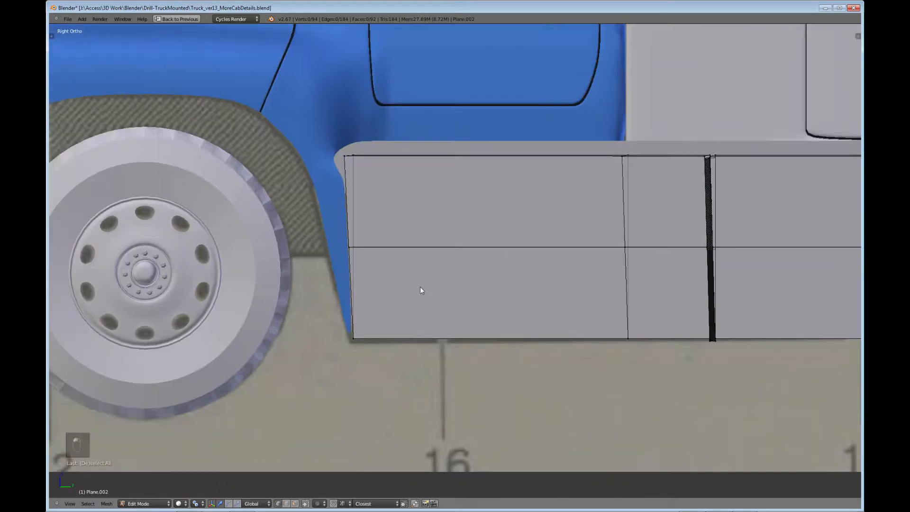
{"action": "key", "text": "b"}
{"action": "left_click_drag", "start_coordinate": [336, 306], "coordinate": [389, 338]}
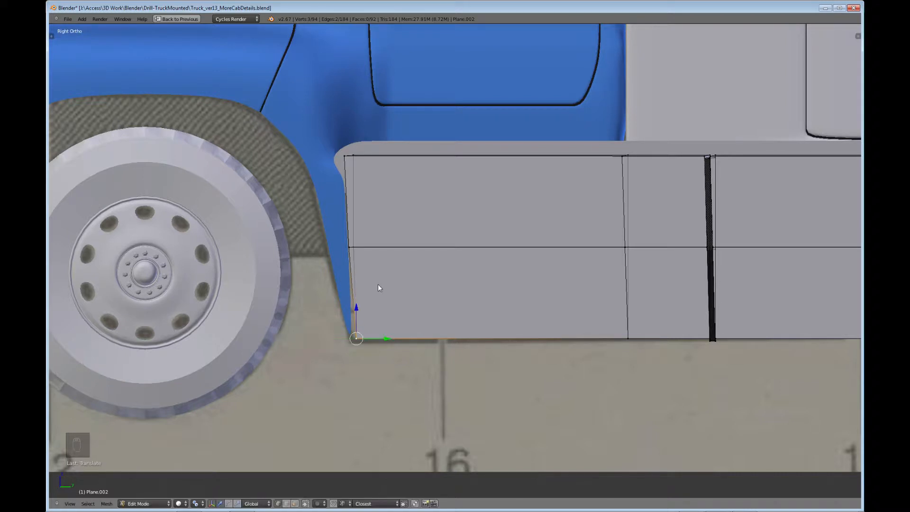
Step: Select the vertices at mid-height on the skirt's front edge and nudge them slightly rearward along Y
{"action": "right_click", "coordinate": [351, 246]}
{"action": "key", "text": "b"}
{"action": "left_click_drag", "start_coordinate": [334, 230], "coordinate": [364, 259]}
{"action": "left_click_drag", "start_coordinate": [373, 246], "coordinate": [378, 246]}
{"action": "scroll", "coordinate": [389, 231], "scroll_direction": "down", "scroll_amount": 2}
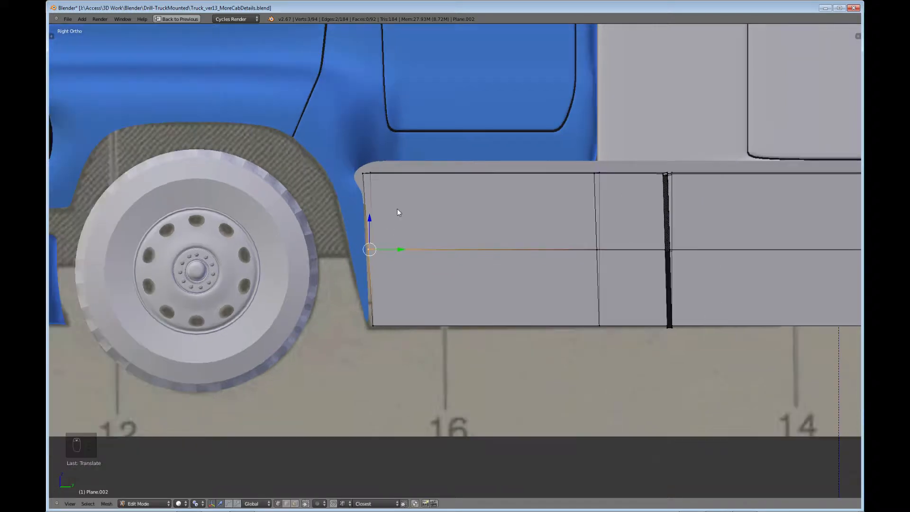
Step: Examine the stepped side skirt from below, above and the side, and clear the vertex selection
{"action": "middle_click_drag", "start_coordinate": [396, 215], "coordinate": [393, 195]}
{"action": "scroll", "coordinate": [394, 197], "scroll_direction": "down", "scroll_amount": 2}
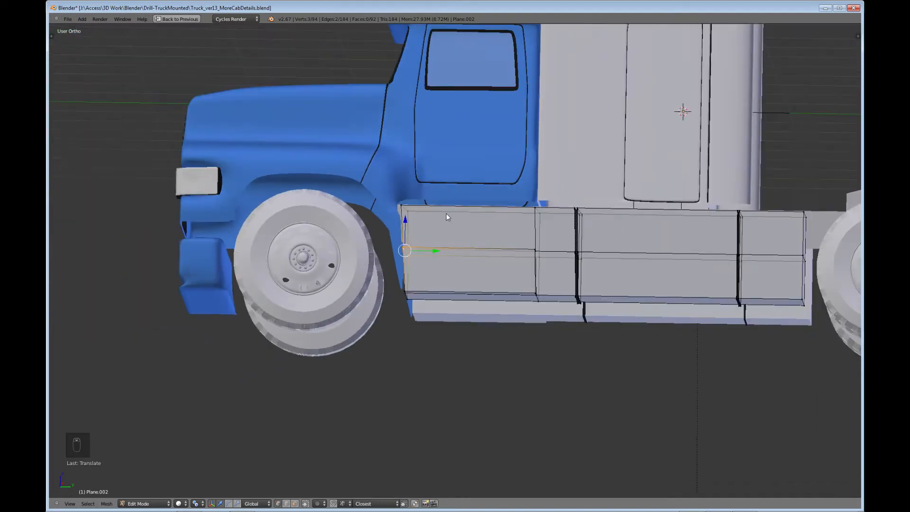
{"action": "middle_click_drag", "start_coordinate": [447, 213], "coordinate": [452, 326]}
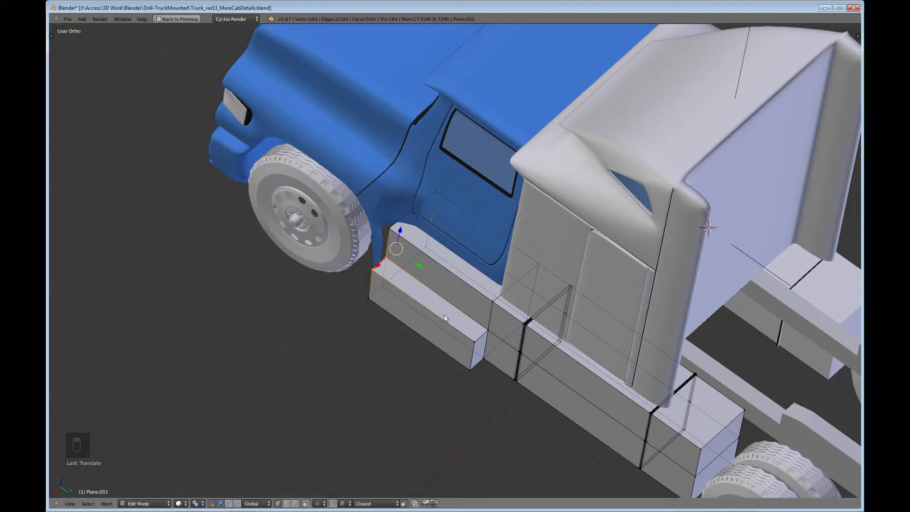
{"action": "middle_click_drag", "start_coordinate": [503, 323], "coordinate": [514, 294]}
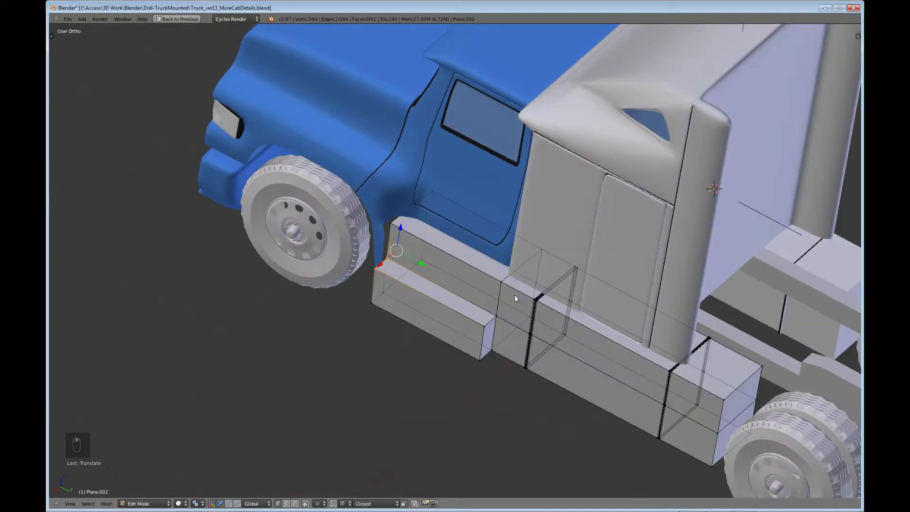
{"action": "middle_click_drag", "start_coordinate": [477, 337], "coordinate": [570, 314]}
{"action": "middle_click_drag", "start_coordinate": [481, 292], "coordinate": [433, 304]}
{"action": "middle_click_drag", "start_coordinate": [566, 329], "coordinate": [564, 251]}
{"action": "key", "text": "a"}
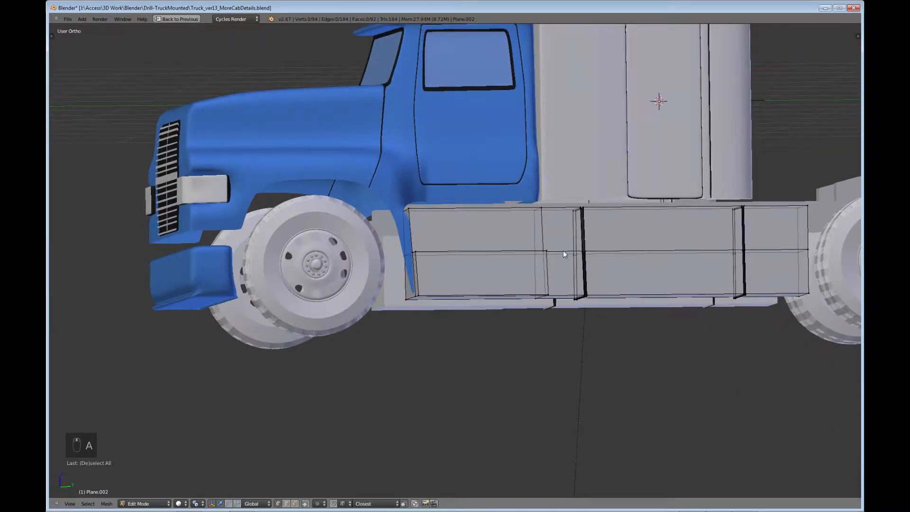
Step: Leave mesh editing and add a Subdivision Surface modifier to the side skirt with the view level set to 2
{"action": "key", "text": "Tab"}
{"action": "middle_click_drag", "start_coordinate": [497, 257], "coordinate": [522, 312]}
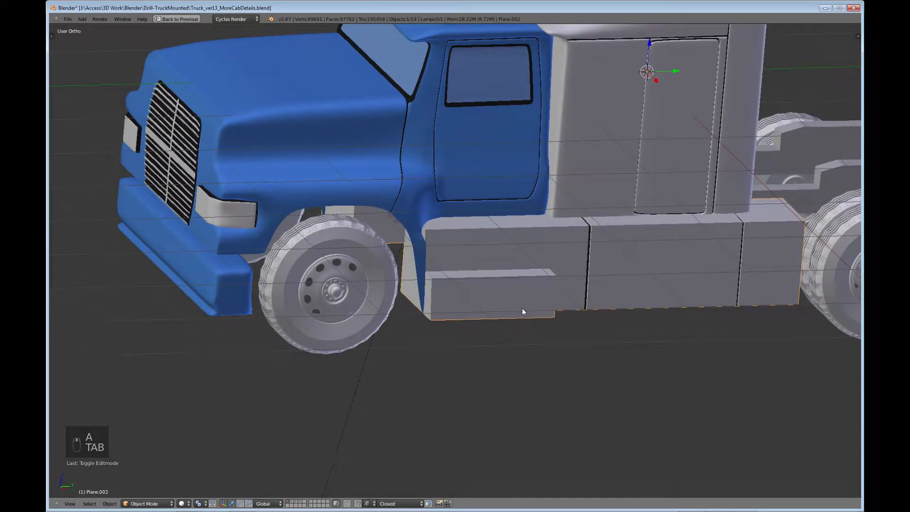
{"action": "key", "text": "ctrl+Up"}
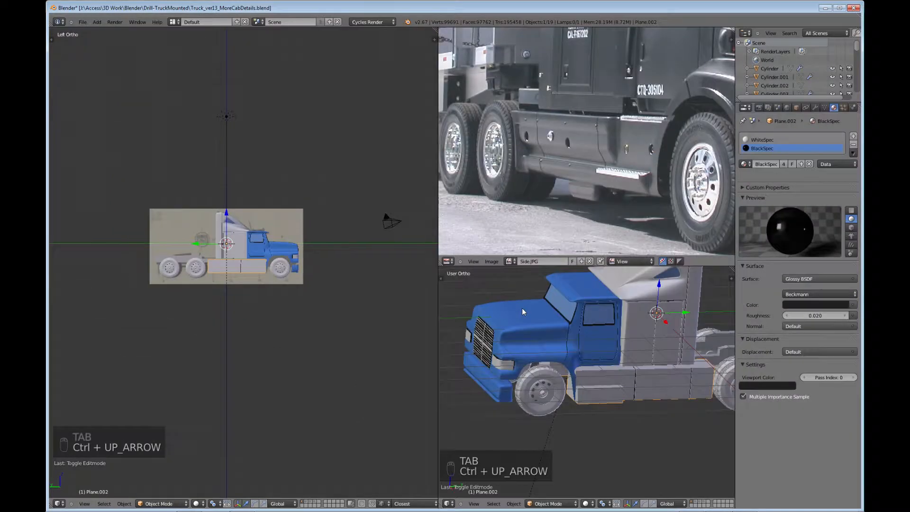
{"action": "middle_click_drag", "start_coordinate": [527, 394], "coordinate": [602, 365]}
{"action": "left_click", "coordinate": [816, 108]}
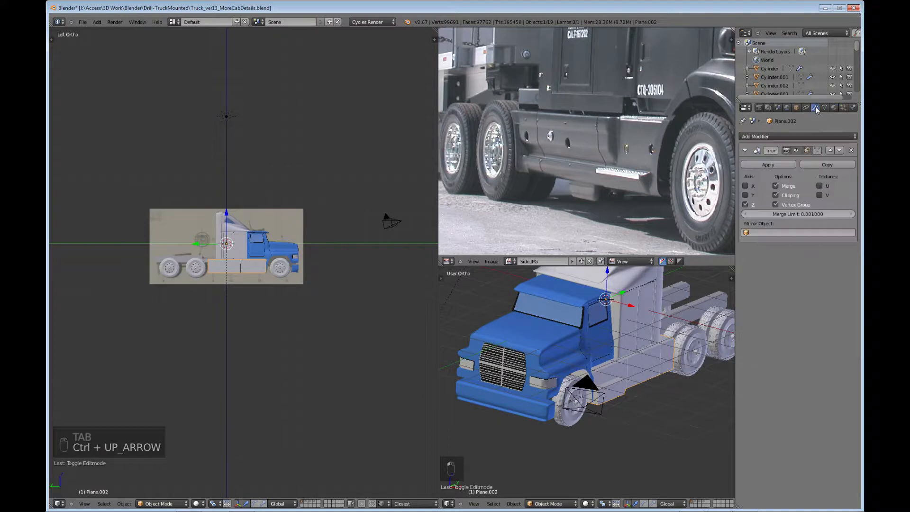
{"action": "left_click", "coordinate": [784, 137]}
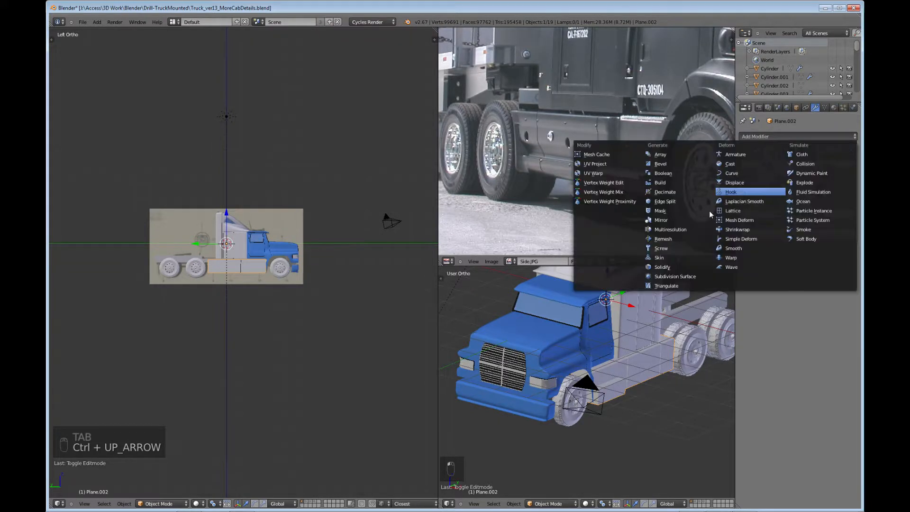
{"action": "left_click", "coordinate": [673, 276]}
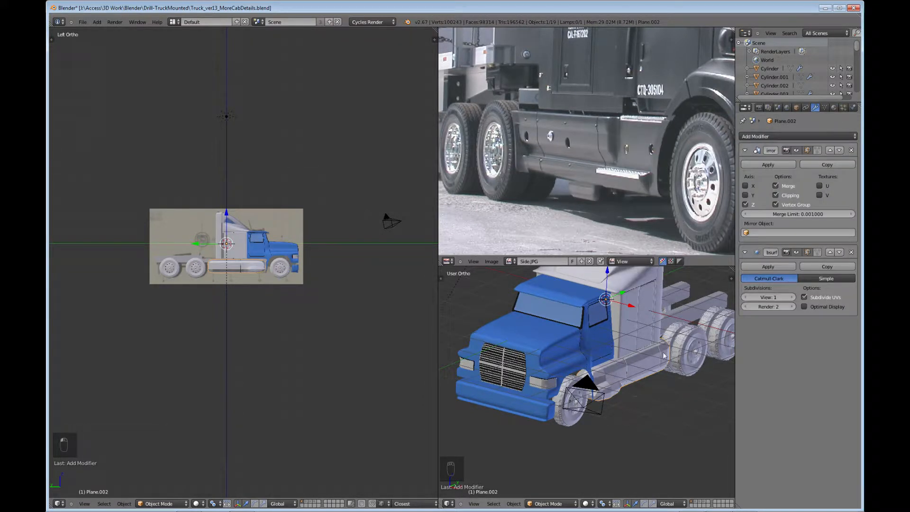
{"action": "left_click", "coordinate": [791, 296]}
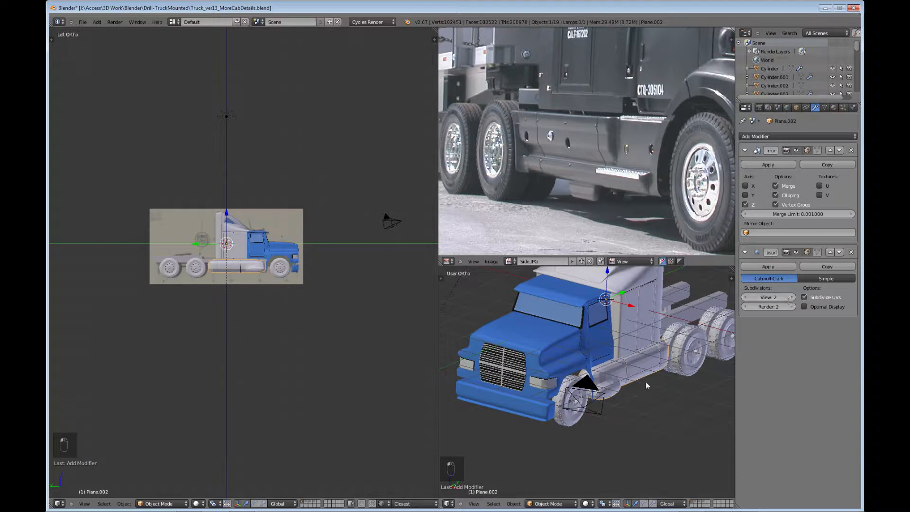
Step: Apply smooth shading to the side skirt and check its rounded shape in the enlarged 3D view
{"action": "middle_click_drag", "start_coordinate": [646, 382], "coordinate": [635, 396]}
{"action": "key", "text": "t"}
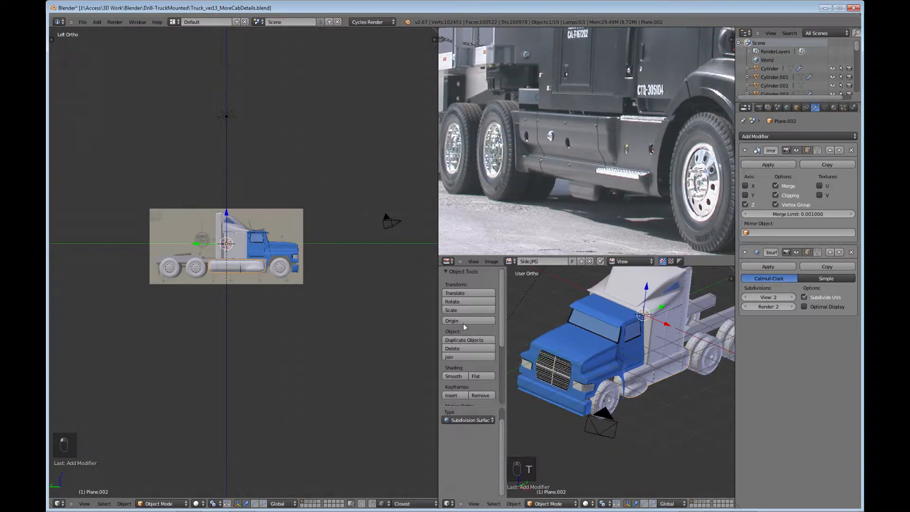
{"action": "left_click", "coordinate": [455, 376]}
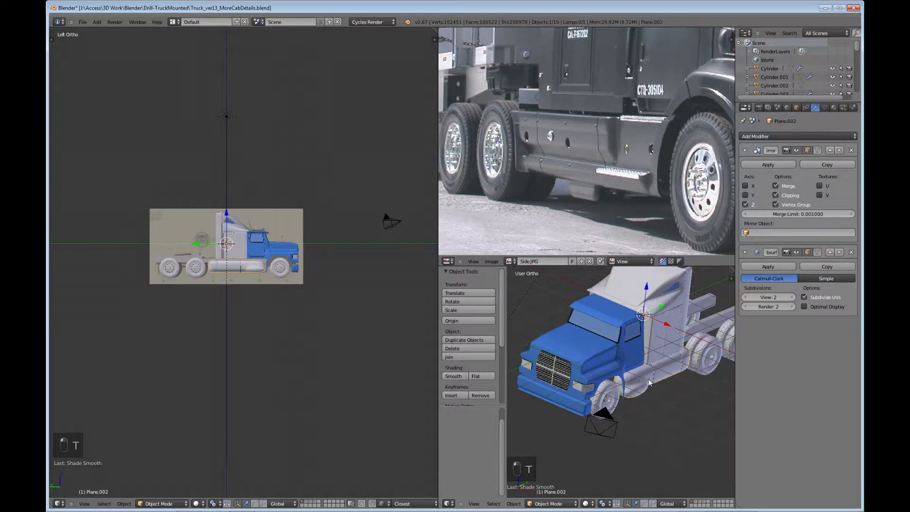
{"action": "middle_click_drag", "start_coordinate": [649, 381], "coordinate": [623, 361]}
{"action": "key", "text": "ctrl+Up"}
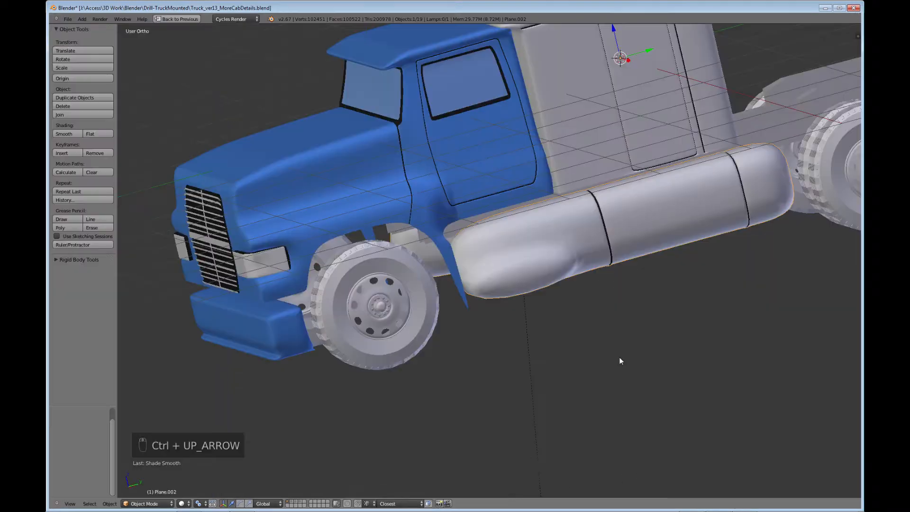
{"action": "middle_click_drag", "start_coordinate": [546, 301], "coordinate": [489, 318]}
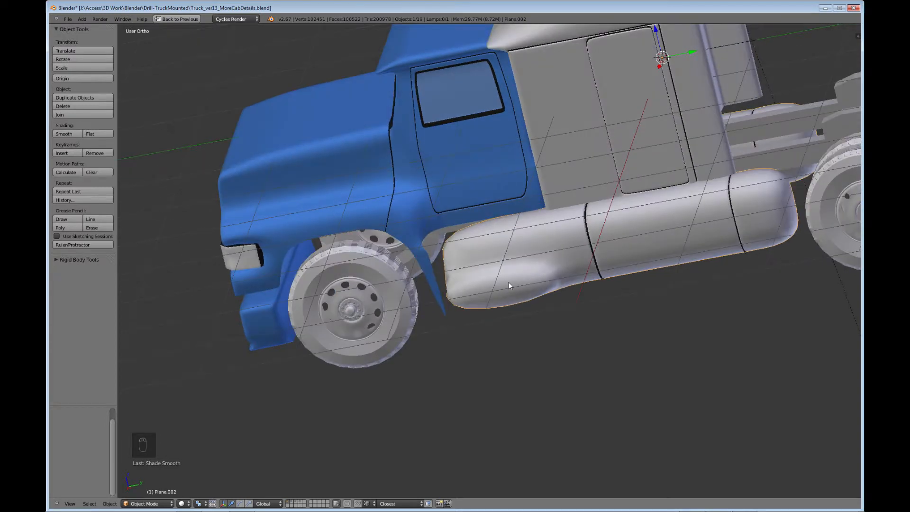
Step: Add two lengthwise loop cuts to the skirt's upper half, one near the top edge and one just above the step
{"action": "key", "text": "Tab"}
{"action": "middle_click_drag", "start_coordinate": [689, 240], "coordinate": [421, 264]}
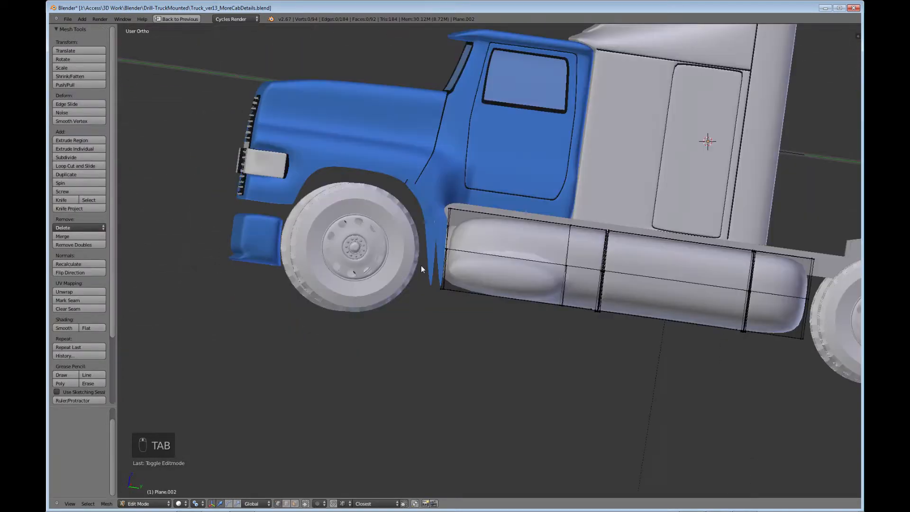
{"action": "middle_click_drag", "start_coordinate": [520, 277], "coordinate": [434, 307]}
{"action": "key", "text": "t"}
{"action": "key", "text": "t"}
{"action": "key", "text": "ctrl+t"}
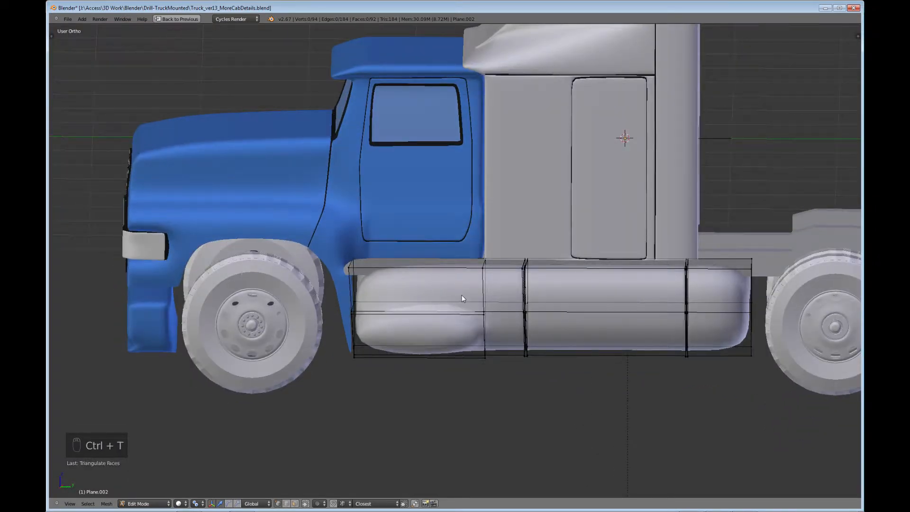
{"action": "key", "text": "ctrl+r"}
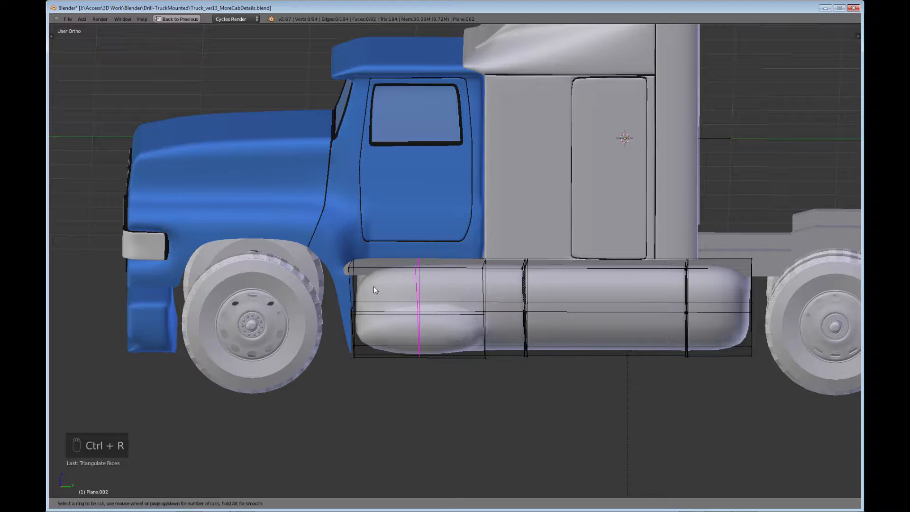
{"action": "left_click", "coordinate": [343, 285]}
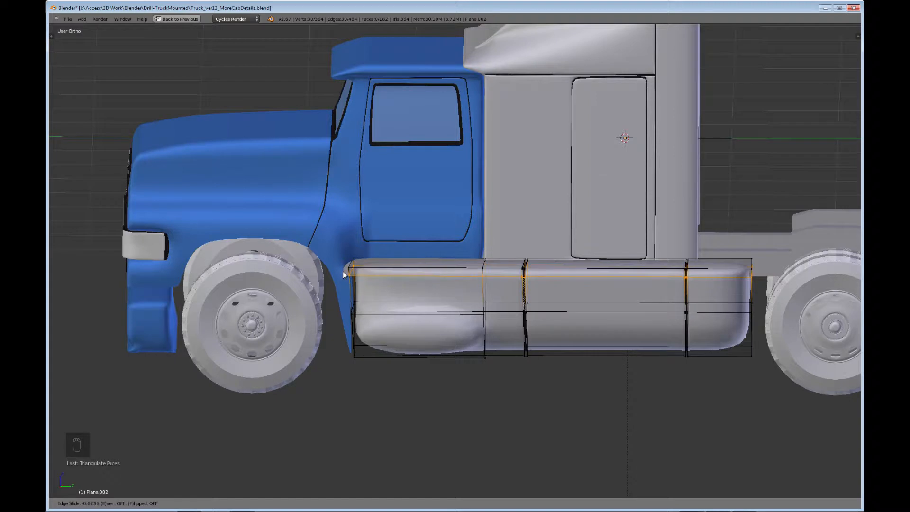
{"action": "left_click", "coordinate": [343, 272]}
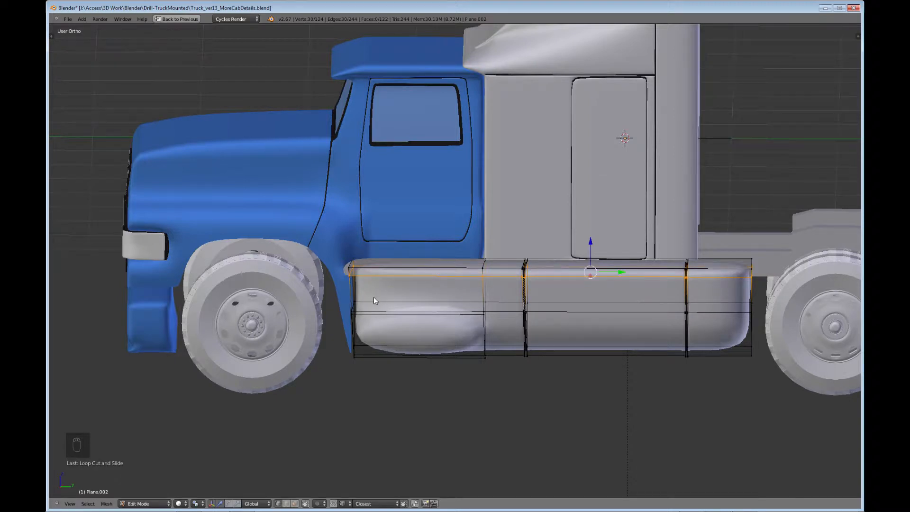
{"action": "key", "text": "ctrl+r"}
{"action": "left_click", "coordinate": [342, 298]}
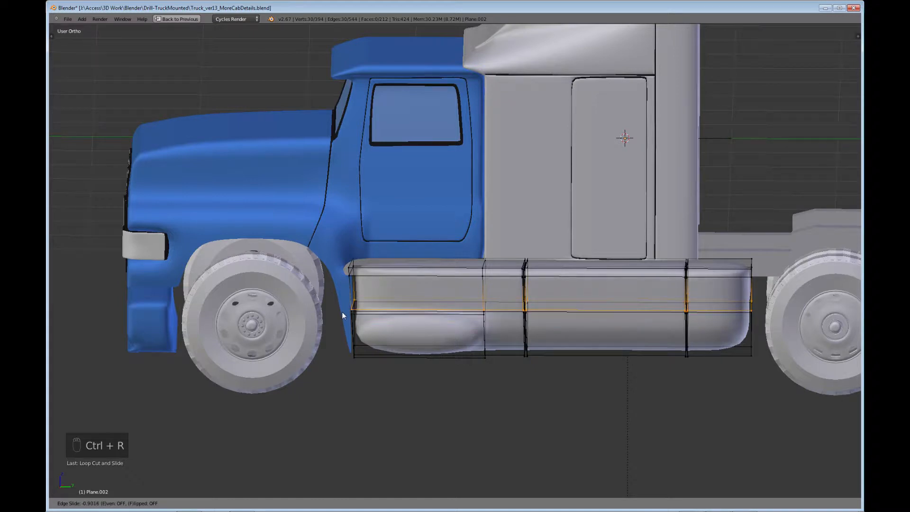
{"action": "left_click", "coordinate": [342, 311]}
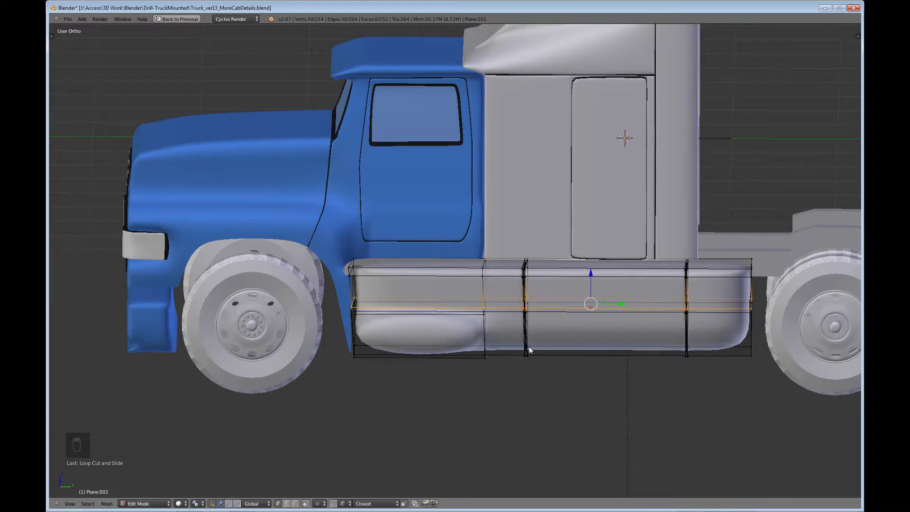
Step: Add two lengthwise loop cuts to the skirt's lower half, one near the bottom edge and one just below the step's ledge
{"action": "key", "text": "ctrl+r"}
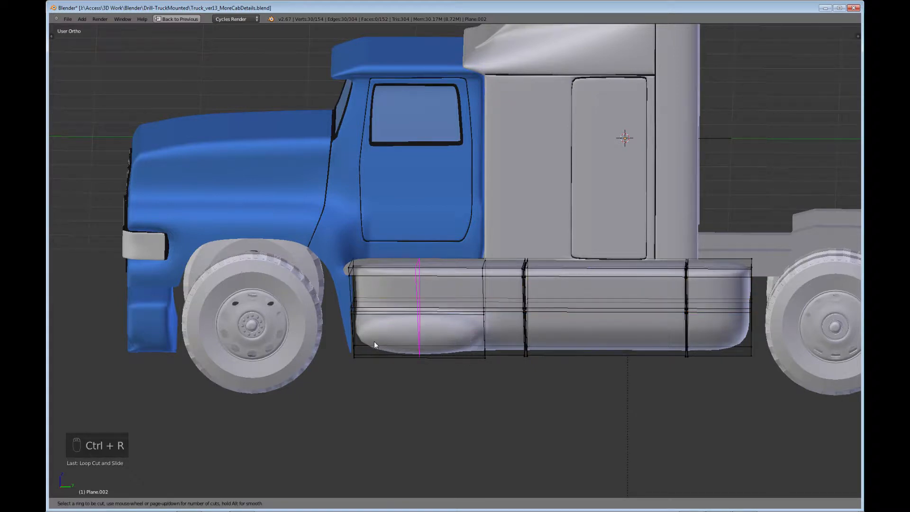
{"action": "left_click", "coordinate": [351, 344]}
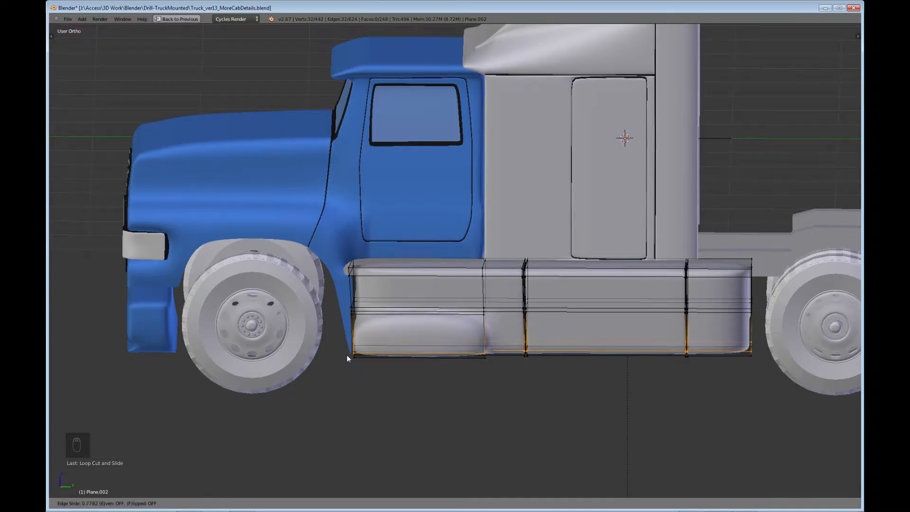
{"action": "left_click", "coordinate": [356, 346]}
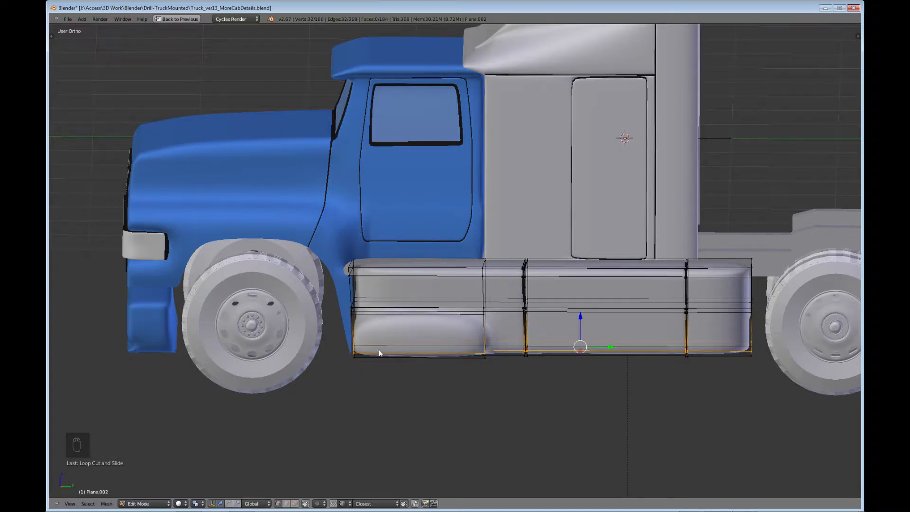
{"action": "key", "text": "ctrl+r"}
{"action": "left_click", "coordinate": [349, 326]}
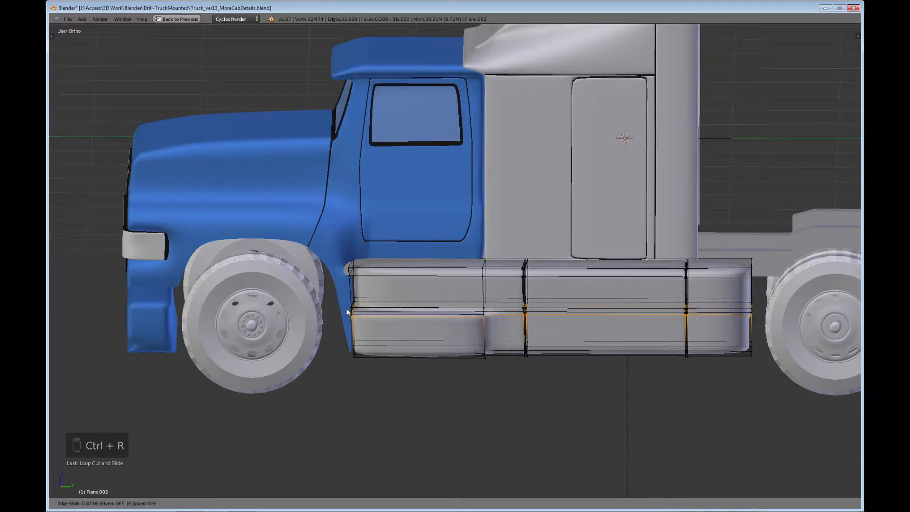
{"action": "left_click", "coordinate": [346, 311]}
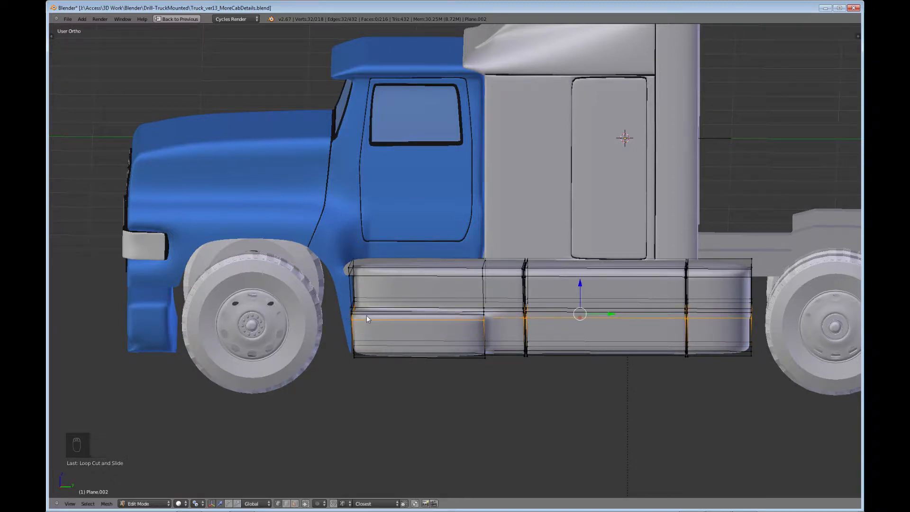
Step: Add two crosswise loop cuts to the skirt's front section, one near its front end and one near the step's rear edge
{"action": "middle_click_drag", "start_coordinate": [366, 314], "coordinate": [505, 308]}
{"action": "key", "text": "ctrl+r"}
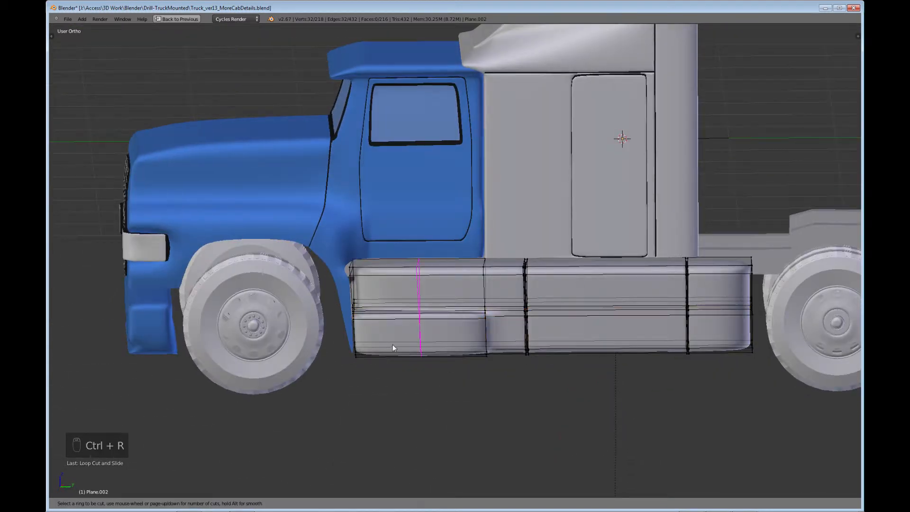
{"action": "left_click", "coordinate": [392, 344]}
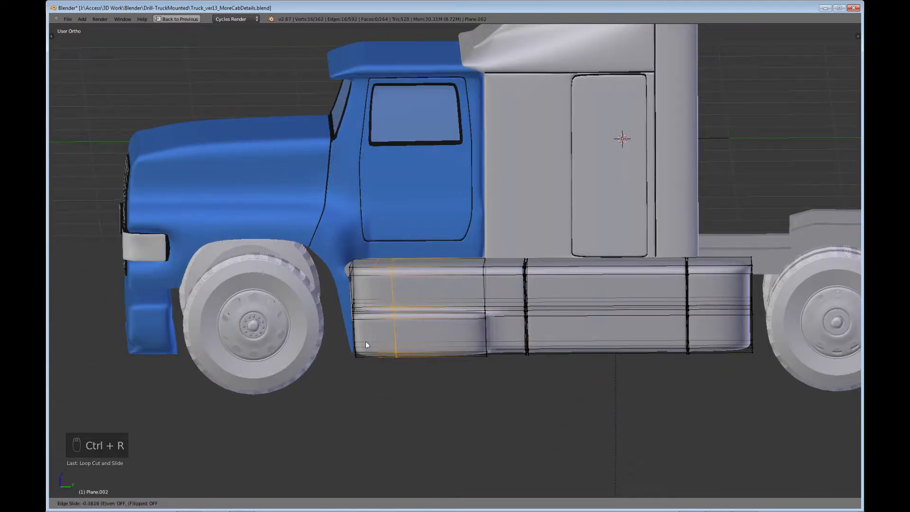
{"action": "left_click", "coordinate": [335, 339]}
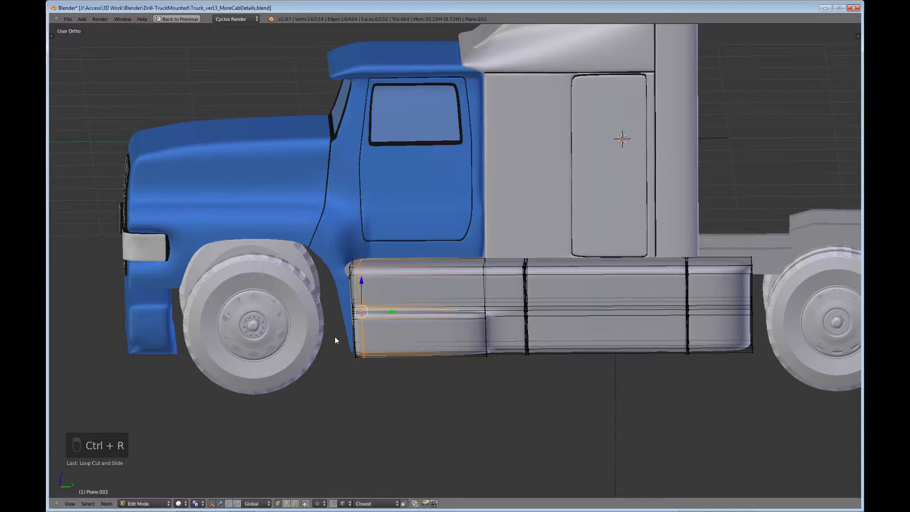
{"action": "key", "text": "ctrl+r"}
{"action": "left_click", "coordinate": [450, 352]}
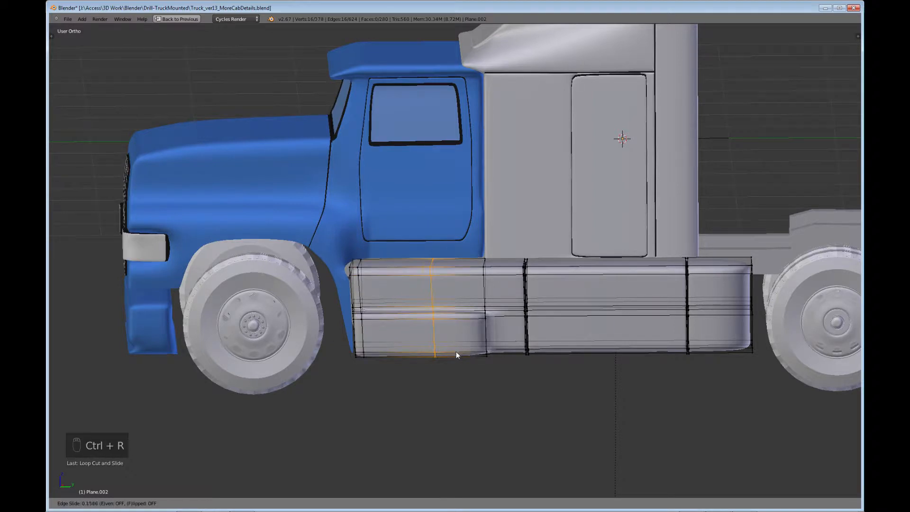
{"action": "left_click", "coordinate": [499, 355]}
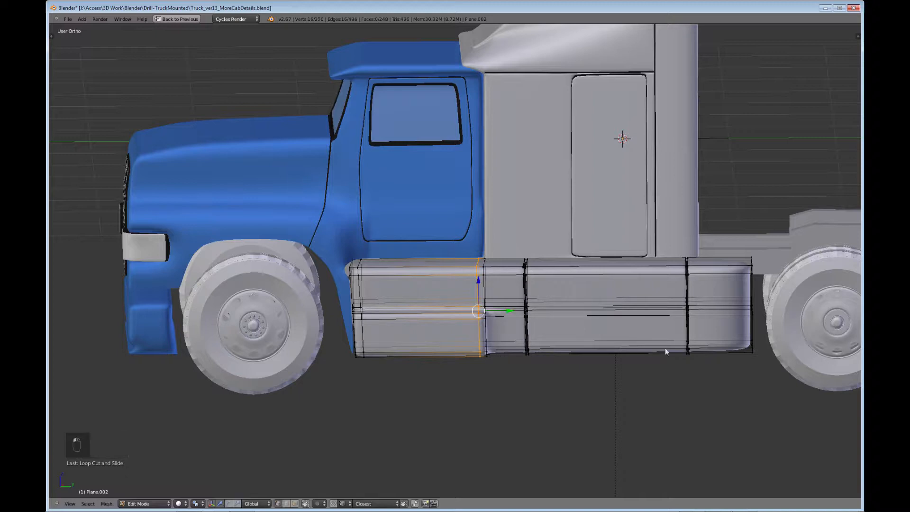
Step: Add a crosswise loop cut near the skirt's rear end, then leave mesh editing and check the smoothed shape
{"action": "key", "text": "ctrl+r"}
{"action": "left_click", "coordinate": [724, 348]}
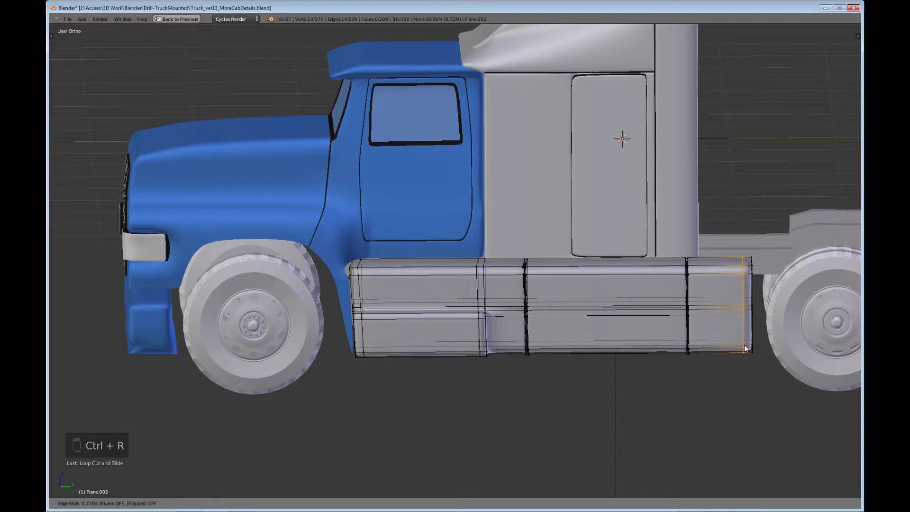
{"action": "left_click", "coordinate": [744, 346]}
{"action": "scroll", "coordinate": [567, 310], "scroll_direction": "down", "scroll_amount": 1}
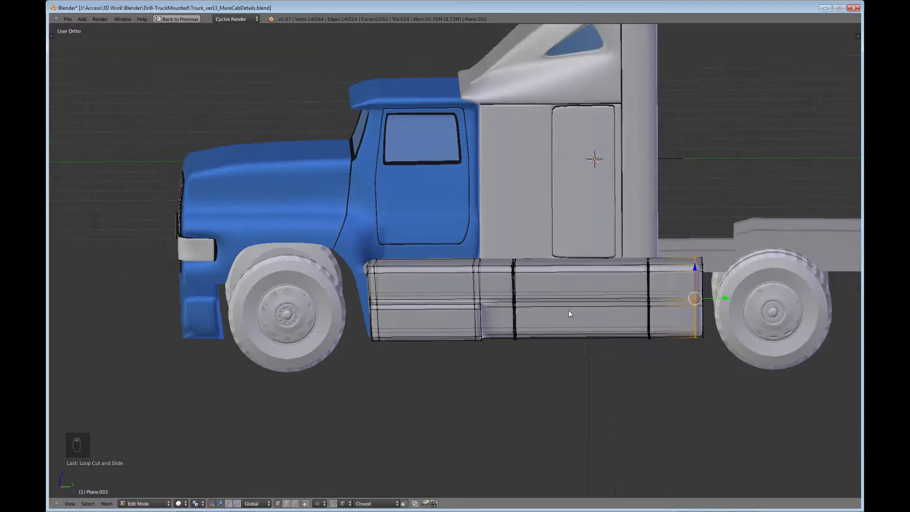
{"action": "scroll", "coordinate": [567, 310], "scroll_direction": "down", "scroll_amount": 1}
{"action": "middle_click_drag", "start_coordinate": [552, 335], "coordinate": [624, 322]}
{"action": "scroll", "coordinate": [624, 322], "scroll_direction": "up", "scroll_amount": 2}
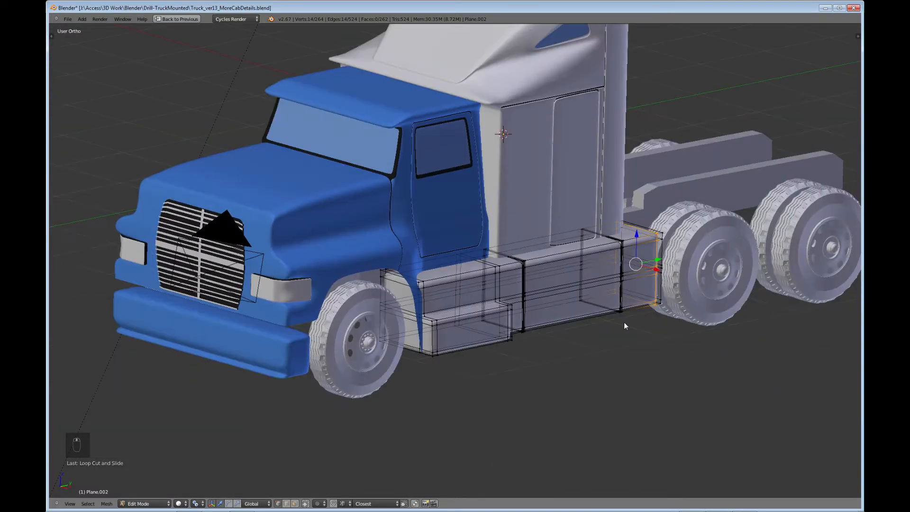
{"action": "key", "text": "Tab"}
{"action": "middle_click_drag", "start_coordinate": [542, 317], "coordinate": [644, 326]}
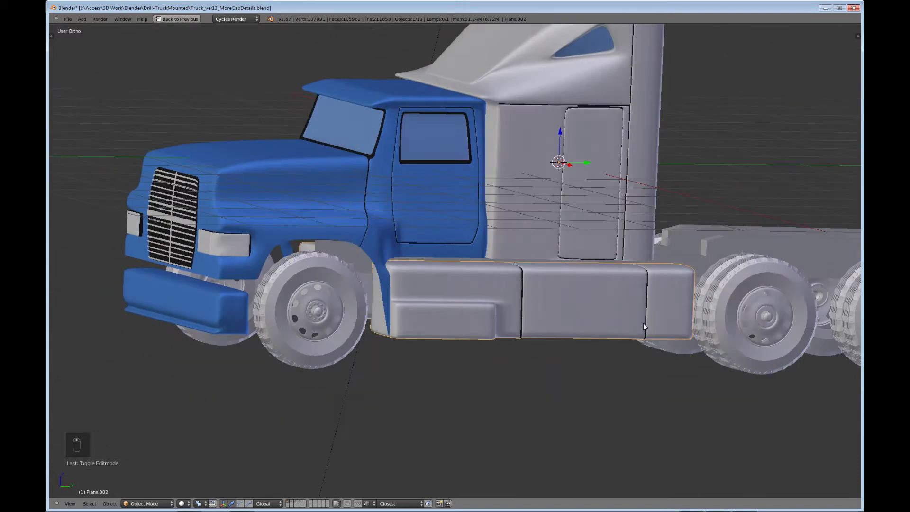
{"action": "middle_click_drag", "start_coordinate": [507, 307], "coordinate": [557, 315]}
Step: In side view, rotate the skirt's rear-end vertices by about 11 degrees so the end slants, and nudge them into place
{"action": "key", "text": "KP_3"}
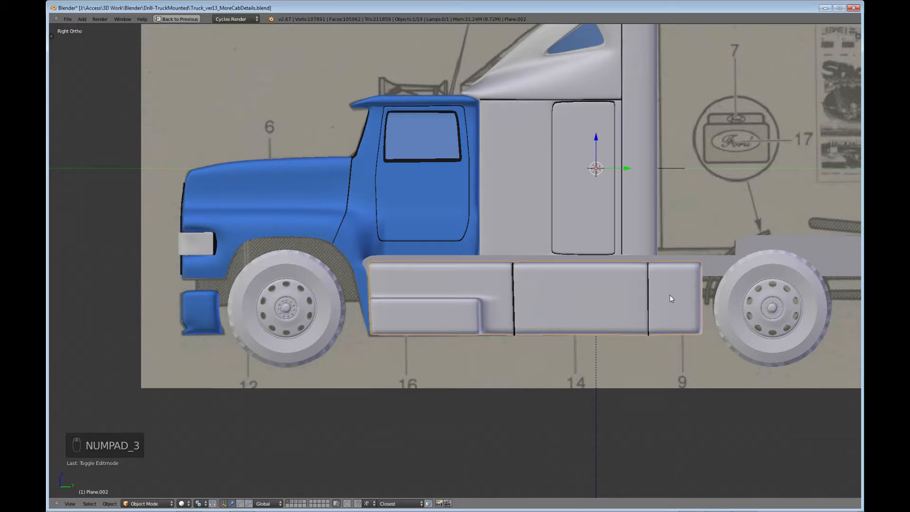
{"action": "middle_click_drag", "start_coordinate": [670, 295], "coordinate": [490, 292], "text": "shift"}
{"action": "key", "text": "Tab"}
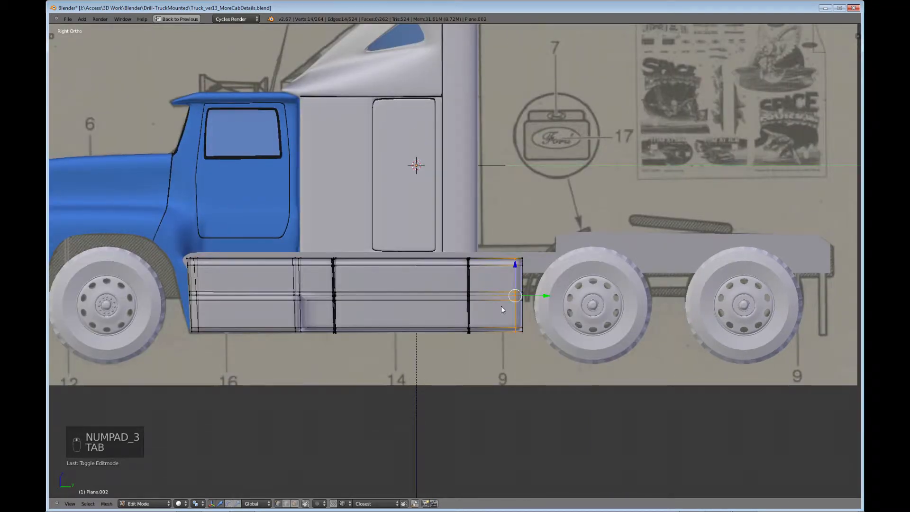
{"action": "scroll", "coordinate": [501, 306], "scroll_direction": "up", "scroll_amount": 3}
{"action": "key", "text": "b"}
{"action": "key", "text": "b"}
{"action": "left_click_drag", "start_coordinate": [542, 230], "coordinate": [581, 430]}
{"action": "middle_click_drag", "start_coordinate": [578, 402], "coordinate": [474, 382], "text": "shift"}
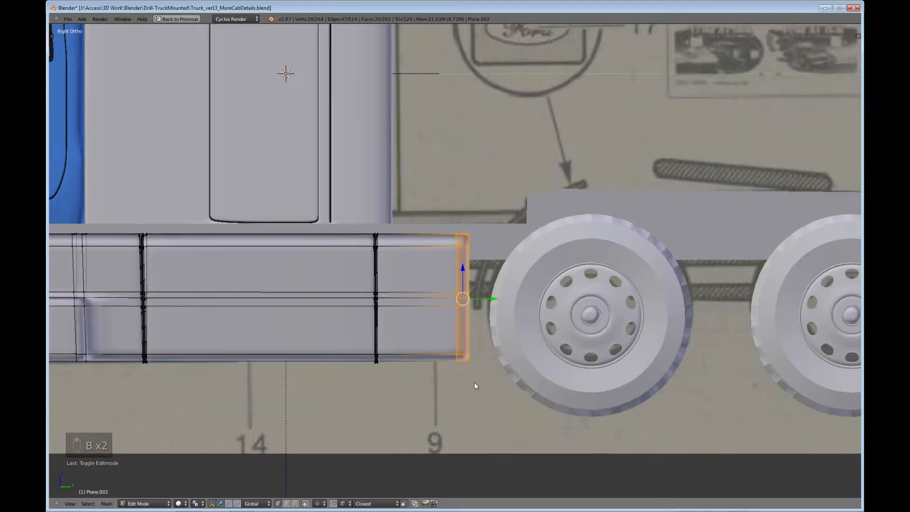
{"action": "key", "text": "r"}
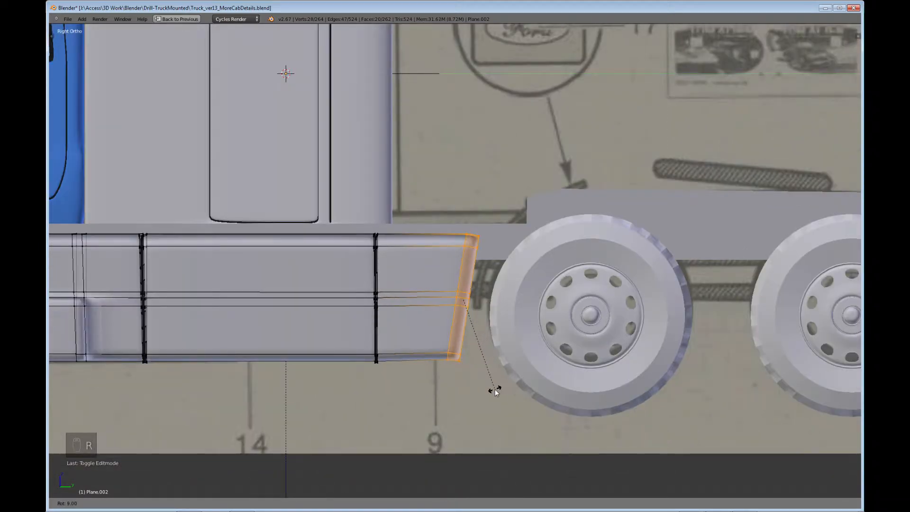
{"action": "left_click", "coordinate": [491, 391]}
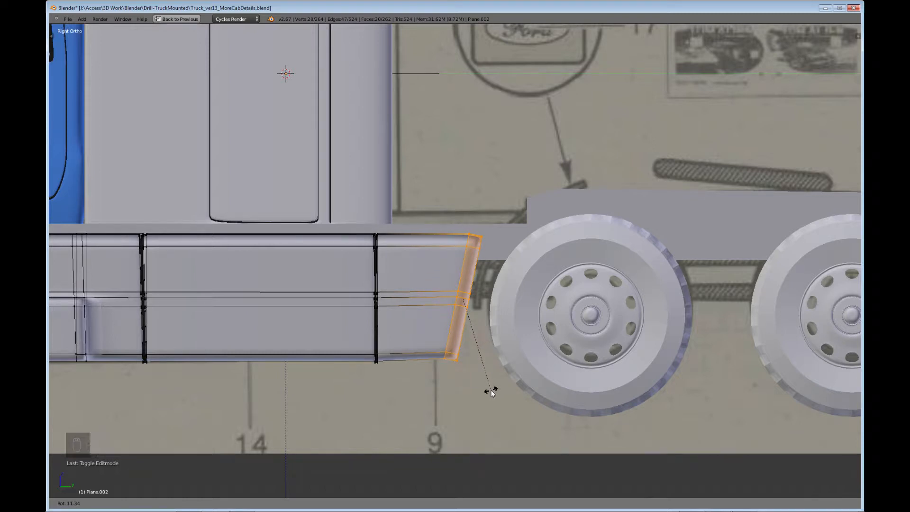
{"action": "mouse_move", "coordinate": [494, 299]}
{"action": "left_mouse_down"}
{"action": "mouse_move", "coordinate": [502, 299]}
{"action": "mouse_move", "coordinate": [495, 297]}
{"action": "left_mouse_up"}
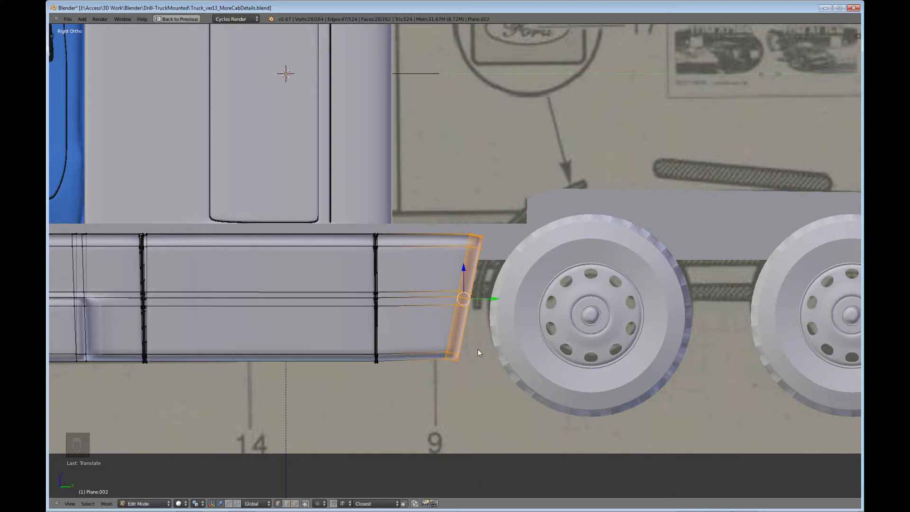
Step: Leave mesh editing and inspect the skirt's slanted rear end from an angle and in side view
{"action": "key", "text": "Tab"}
{"action": "middle_click_drag", "start_coordinate": [442, 352], "coordinate": [451, 329]}
{"action": "key", "text": "KP_3"}
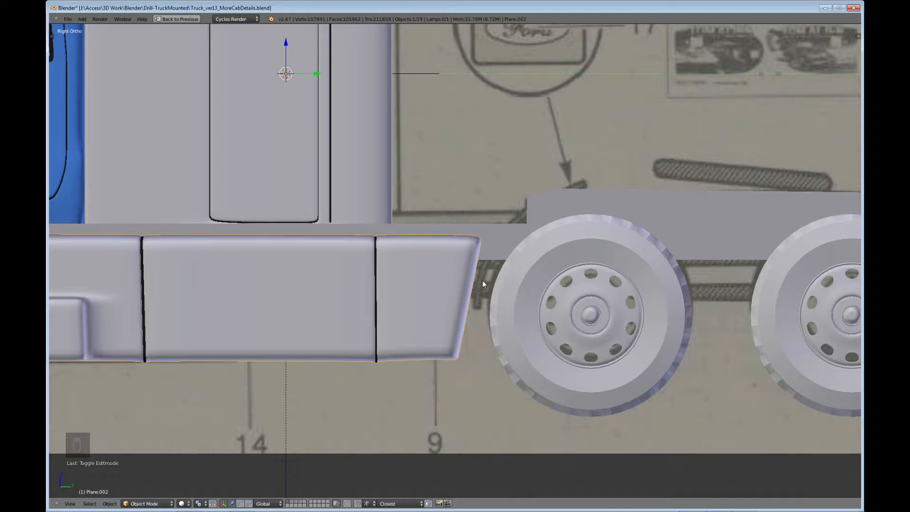
{"action": "scroll", "coordinate": [483, 281], "scroll_direction": "down", "scroll_amount": 2}
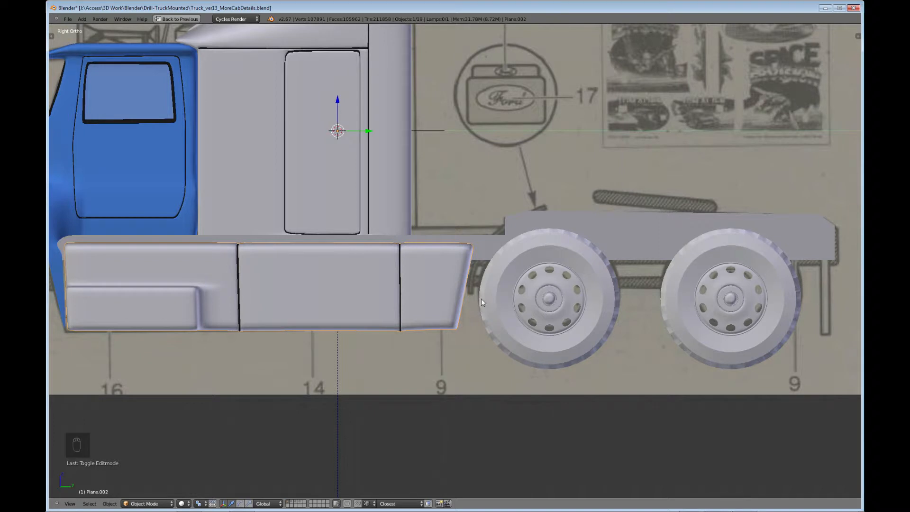
Step: Add a cube inside the mesh of the truck's chassis frame and scale it down
{"action": "key", "text": "shift+a"}
{"action": "mouse_move", "coordinate": [482, 298]}
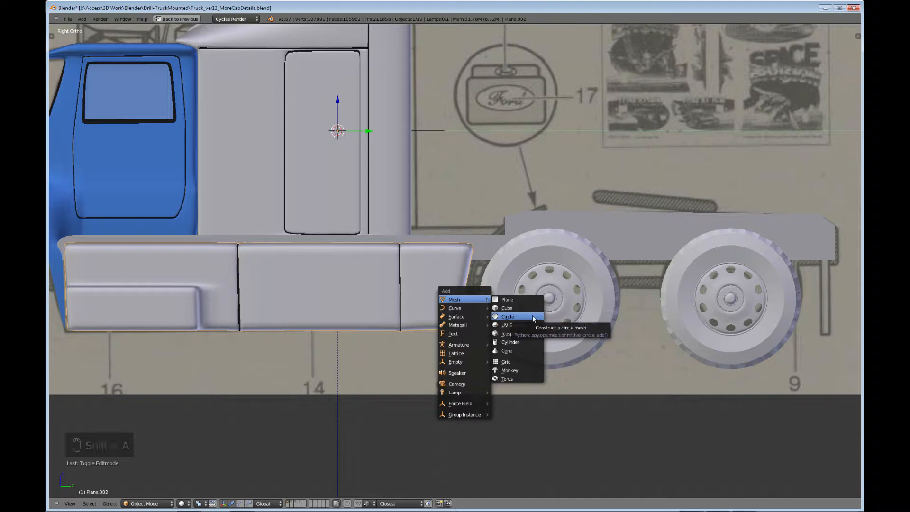
{"action": "right_click", "coordinate": [613, 223]}
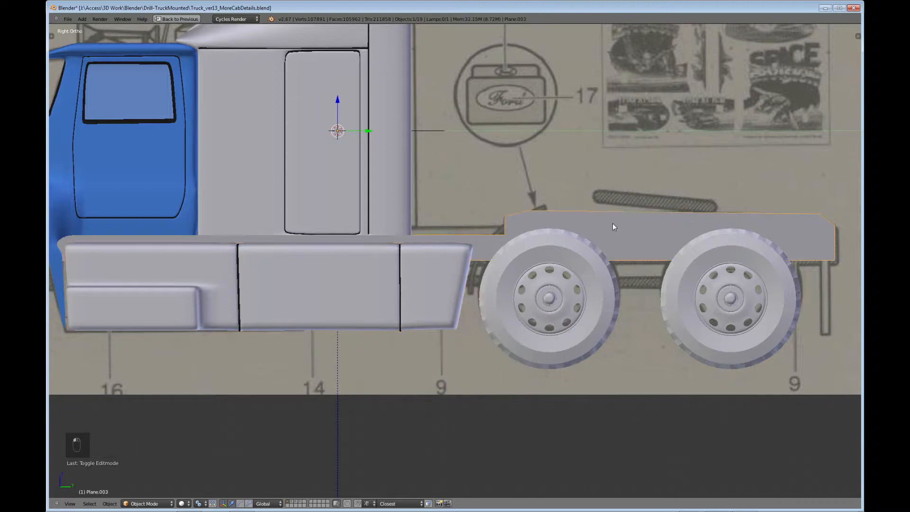
{"action": "key", "text": "Tab"}
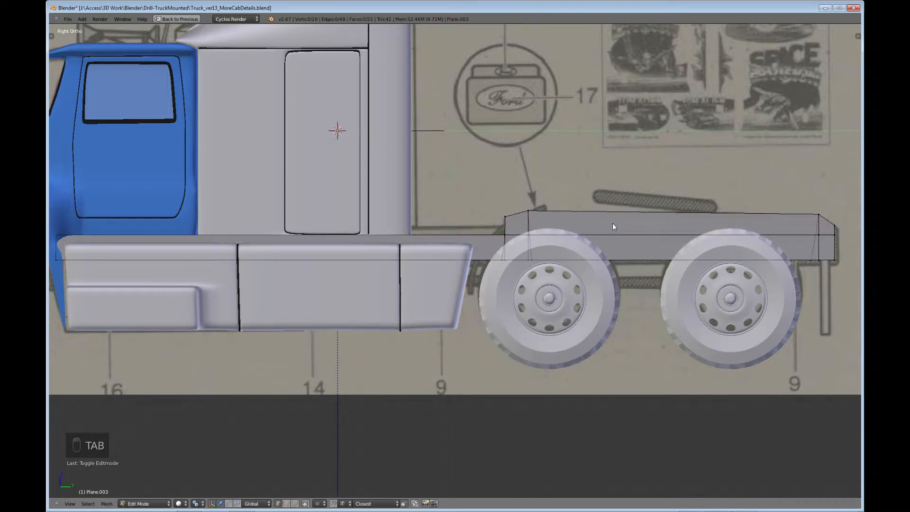
{"action": "key", "text": "shift+s"}
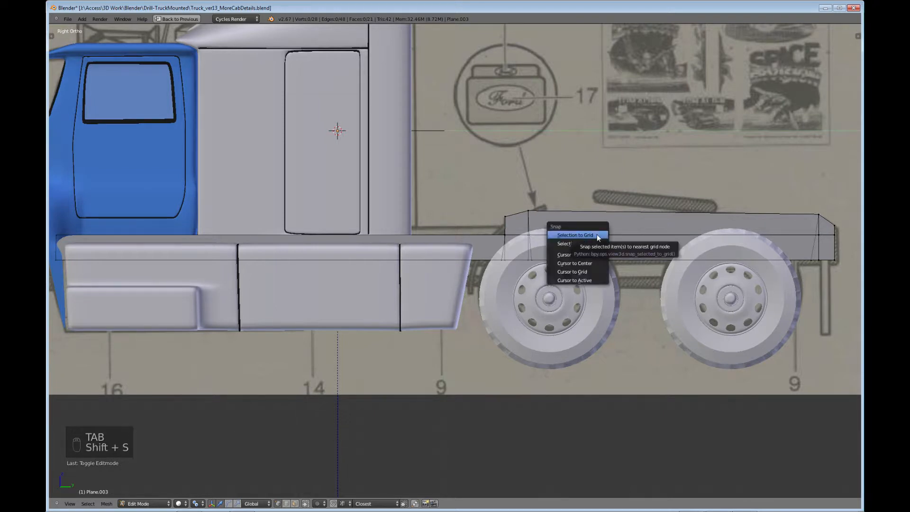
{"action": "key", "text": "shift+a"}
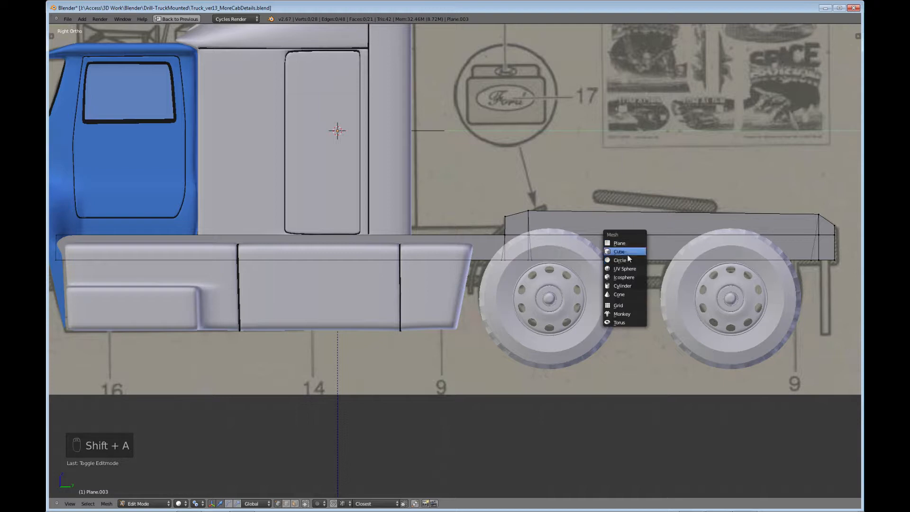
{"action": "left_click", "coordinate": [627, 253]}
{"action": "key", "text": "s"}
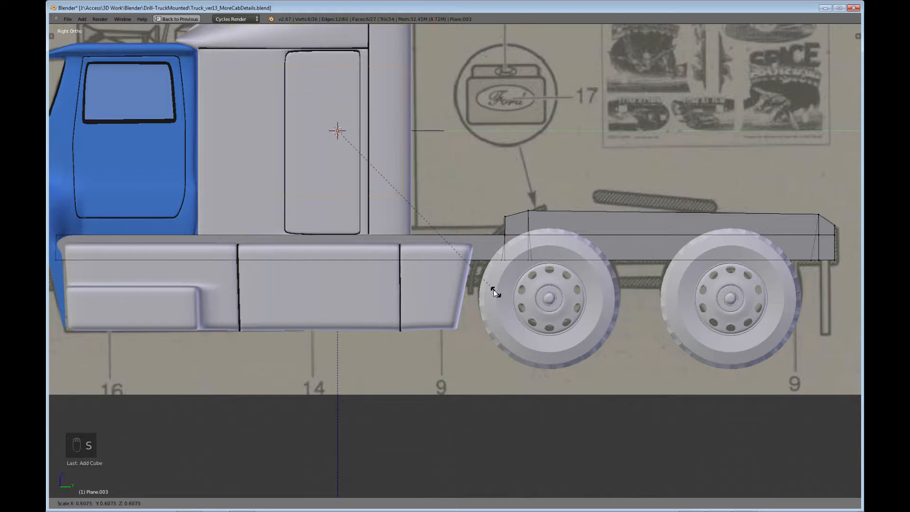
{"action": "left_click", "coordinate": [411, 232]}
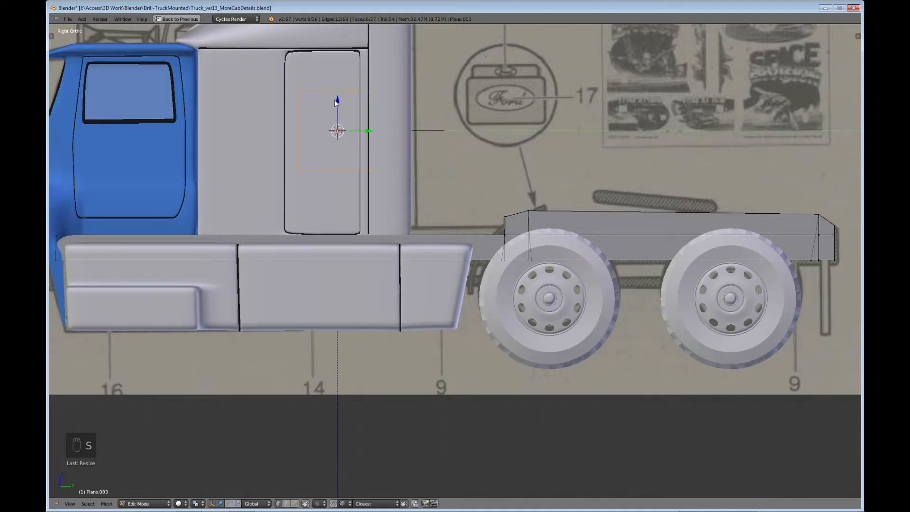
Step: Move the cube down and backward into the gap between the skirt's rear end and the first rear wheel
{"action": "left_click_drag", "start_coordinate": [336, 101], "coordinate": [325, 253]}
{"action": "left_click_drag", "start_coordinate": [385, 283], "coordinate": [391, 287]}
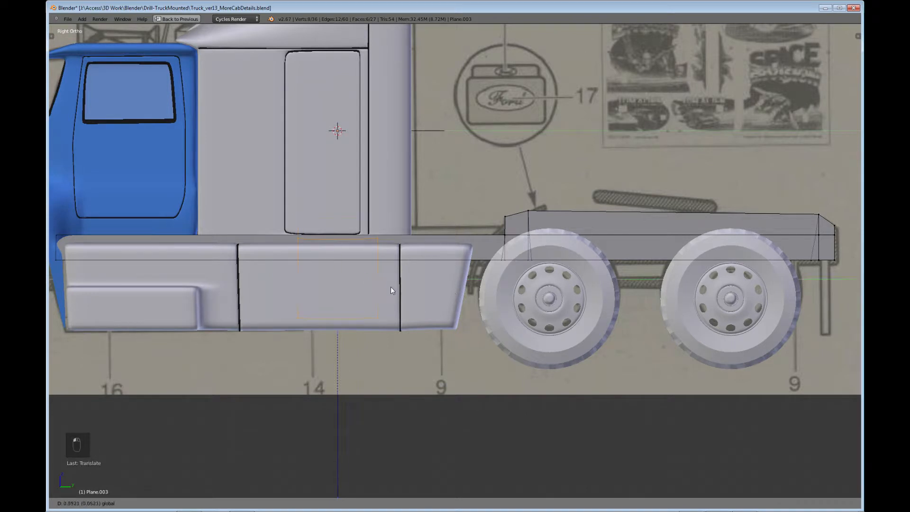
{"action": "left_click_drag", "start_coordinate": [462, 290], "coordinate": [504, 290]}
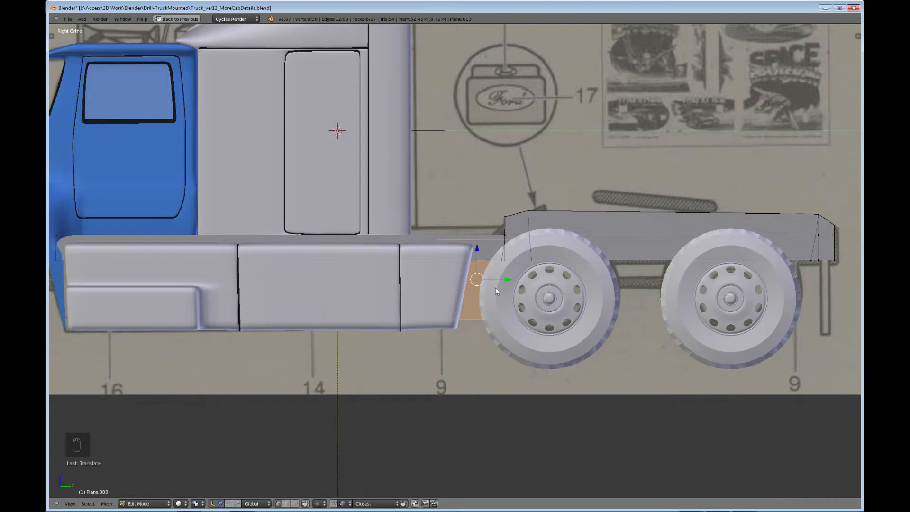
Step: Shift the cube sideways in top view until it lines up behind the skirt, and enable Clipping on the Mirror modifier
{"action": "key", "text": "KP_7"}
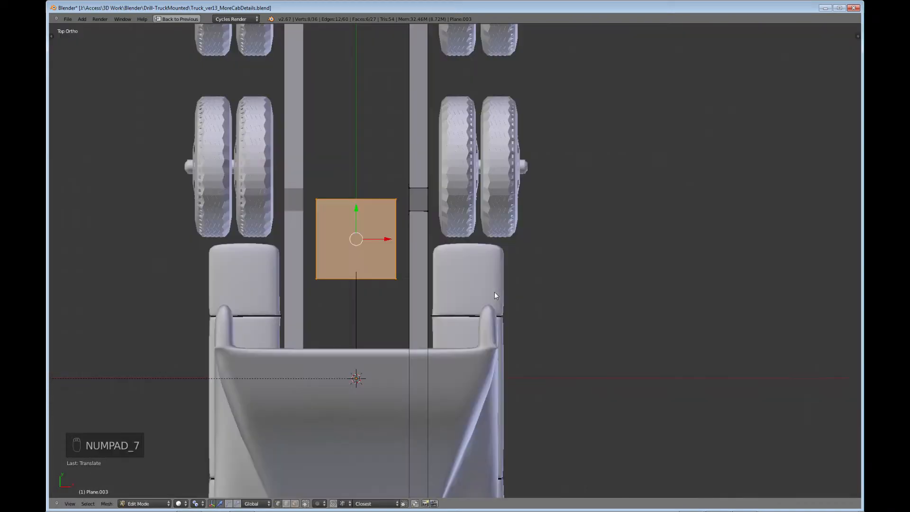
{"action": "key", "text": "ctrl+Up"}
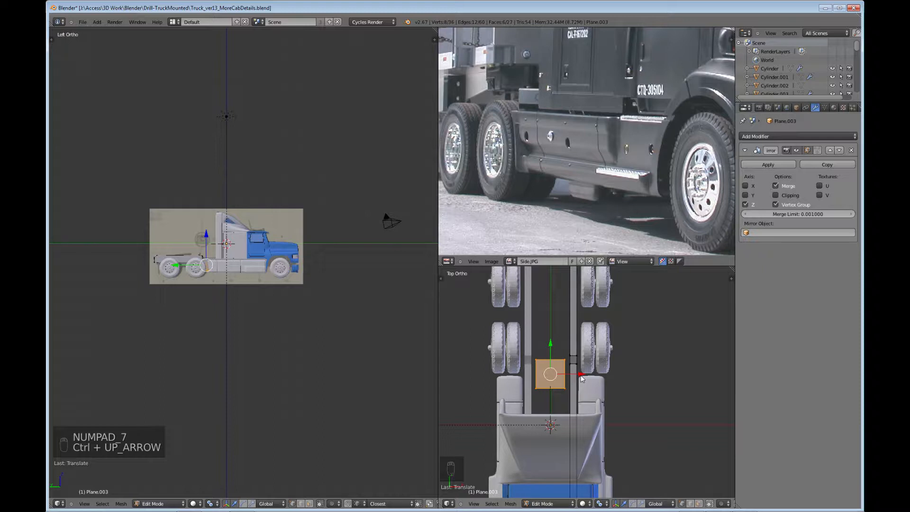
{"action": "left_click_drag", "start_coordinate": [581, 376], "coordinate": [622, 375]}
{"action": "left_click", "coordinate": [776, 196]}
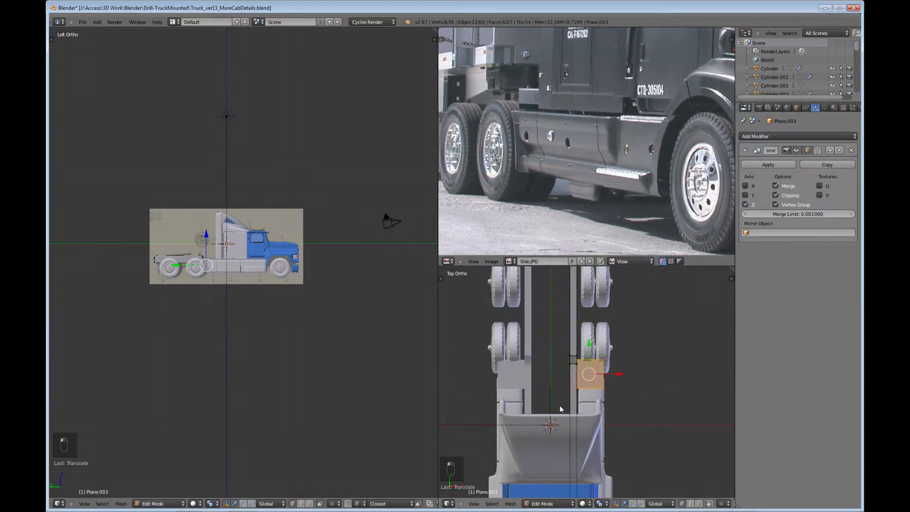
{"action": "key", "text": "ctrl+Up"}
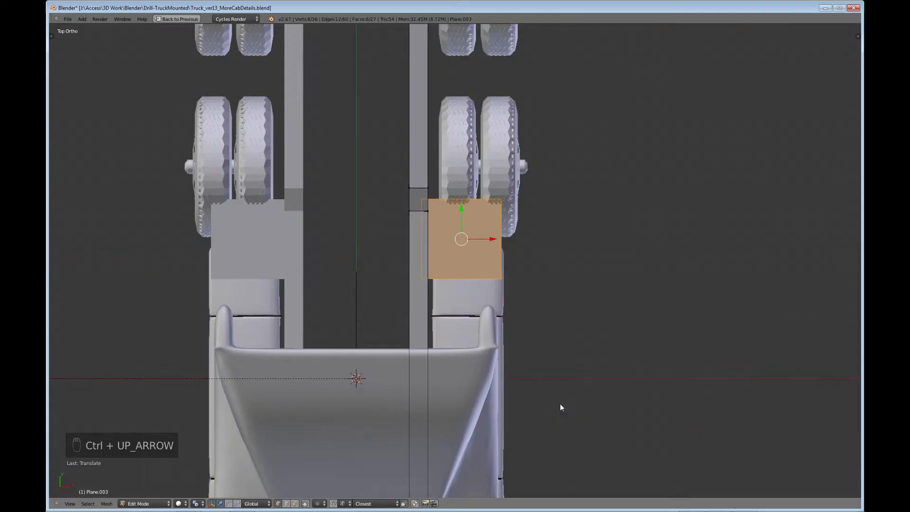
Step: Scale the cube down in side view to a small block that fits between the skirt and the wheel
{"action": "key", "text": "KP_3"}
{"action": "key", "text": "s"}
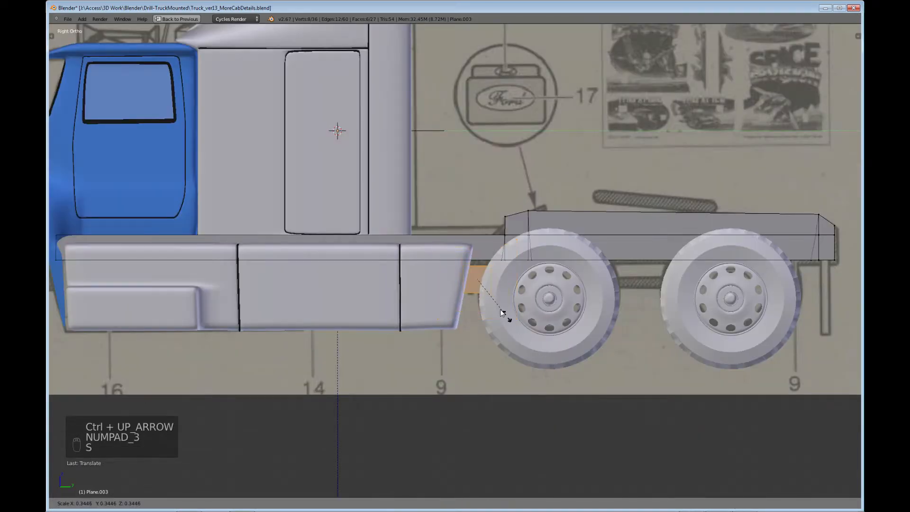
{"action": "left_click", "coordinate": [488, 301]}
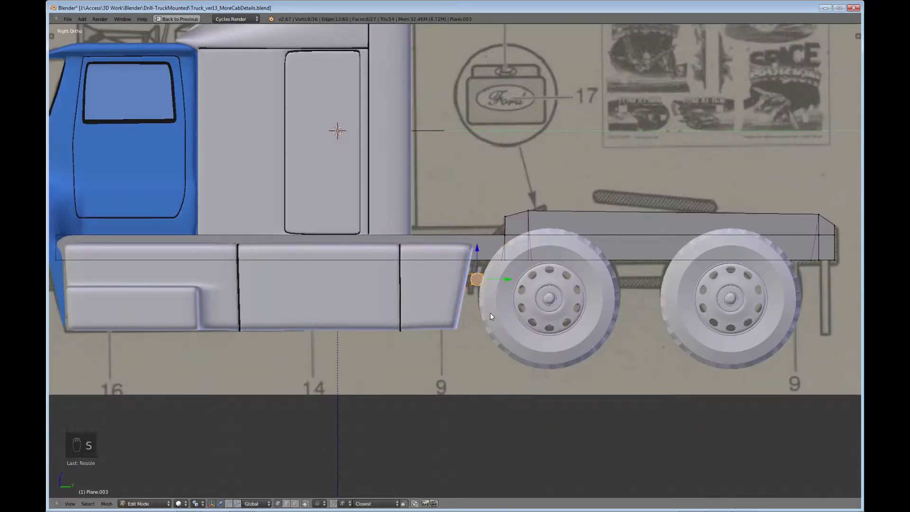
Step: Switch to wireframe and move the block onto the lower end of the curved fender strip in the blueprint
{"action": "key", "text": "KP_Decimal"}
{"action": "key", "text": "z"}
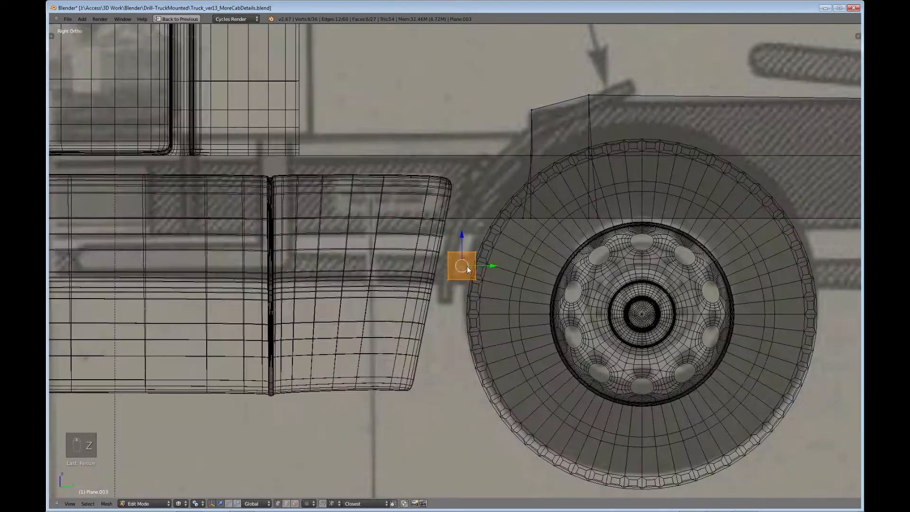
{"action": "scroll", "coordinate": [508, 273], "scroll_direction": "up", "scroll_amount": 3}
{"action": "middle_click_drag", "start_coordinate": [508, 273], "coordinate": [434, 359], "text": "shift"}
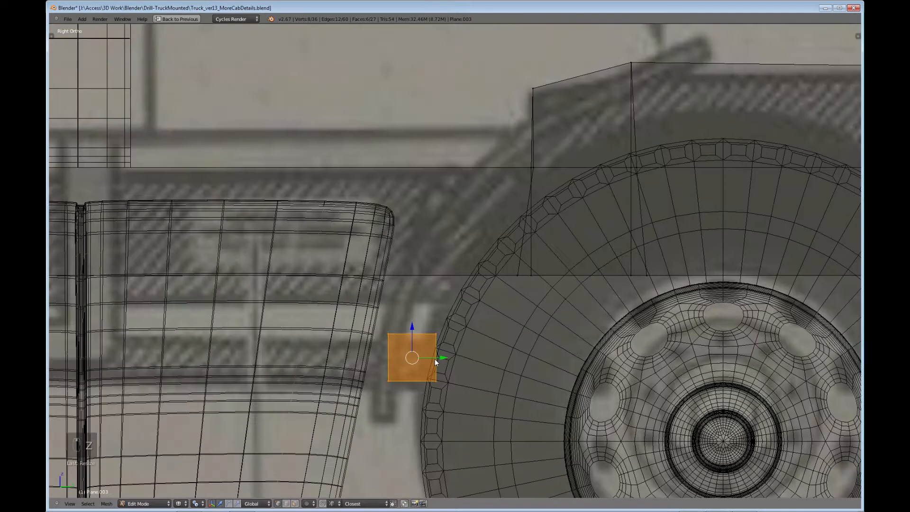
{"action": "key", "text": "g"}
{"action": "left_click", "coordinate": [405, 396]}
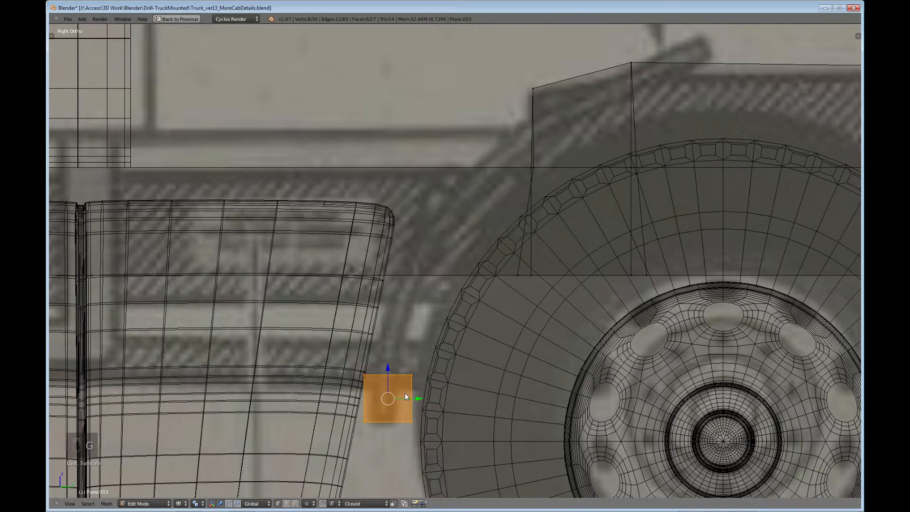
Step: Scale the block down to the fender strip's thickness and place it on the strip's lowest end in the blueprint
{"action": "key", "text": "s"}
{"action": "left_click", "coordinate": [412, 416]}
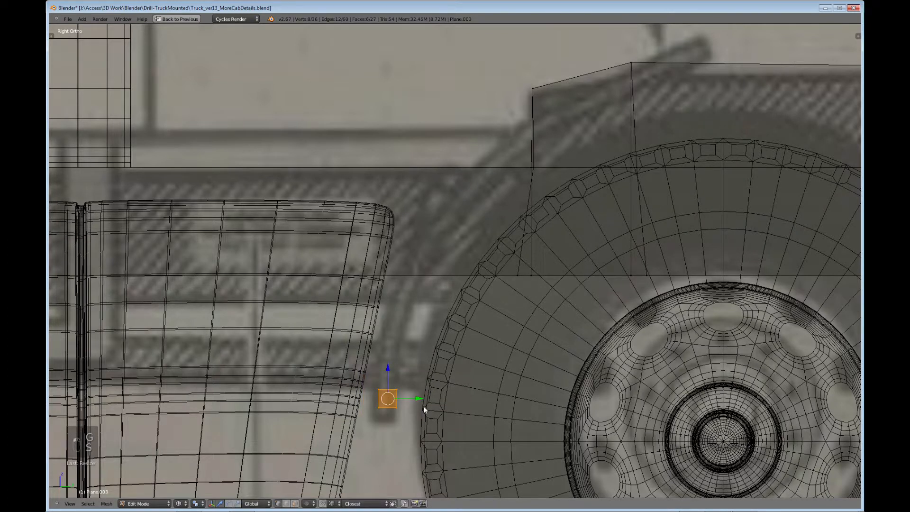
{"action": "key", "text": "g"}
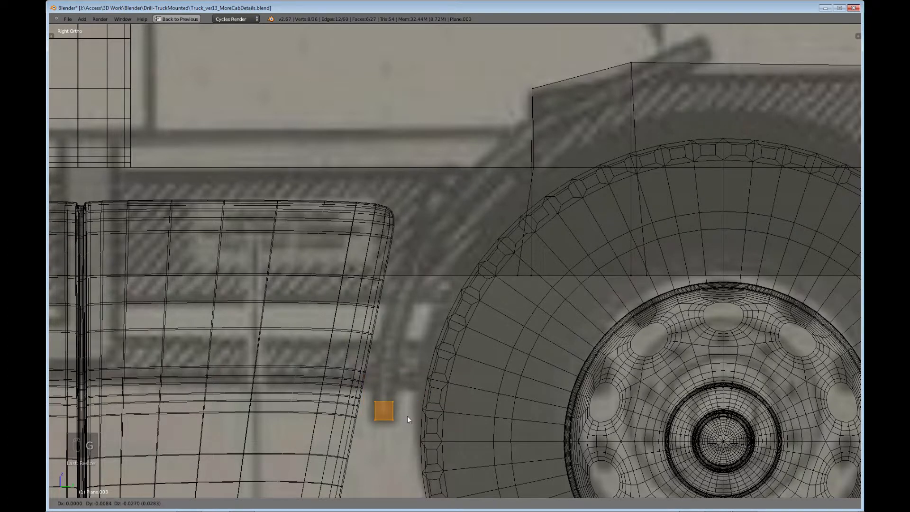
{"action": "left_click", "coordinate": [407, 416]}
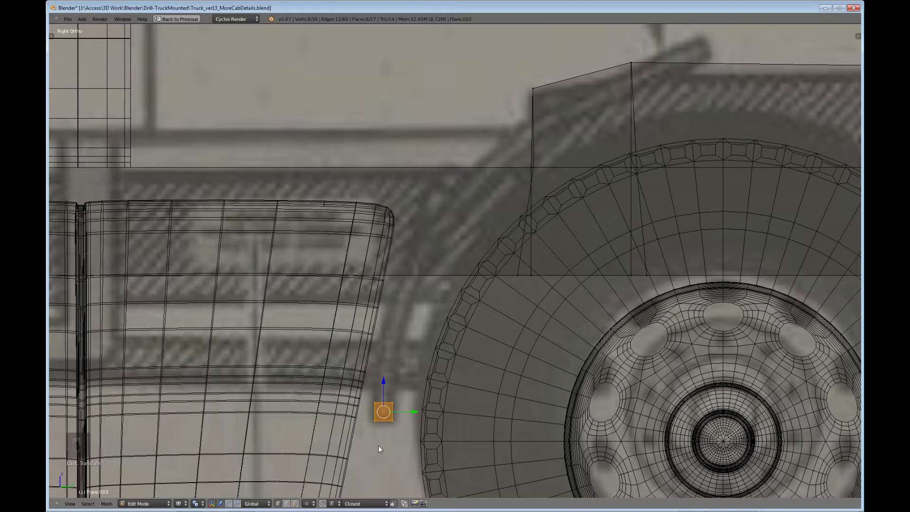
Step: Raise the block's top vertices about 0.035 units along Z and rotate them slightly to follow the strip's curve
{"action": "right_click", "coordinate": [373, 403]}
{"action": "key", "text": "b"}
{"action": "left_click_drag", "start_coordinate": [354, 388], "coordinate": [403, 411]}
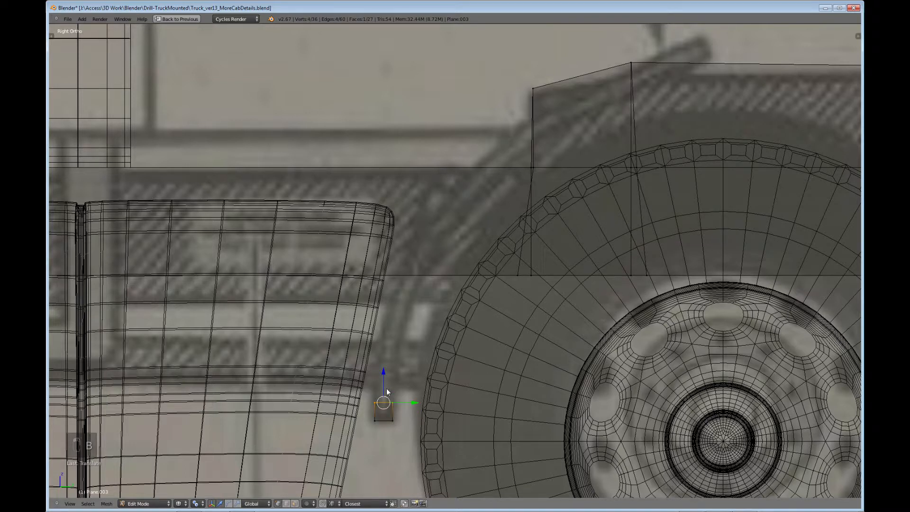
{"action": "key", "text": "g"}
{"action": "key", "text": "z"}
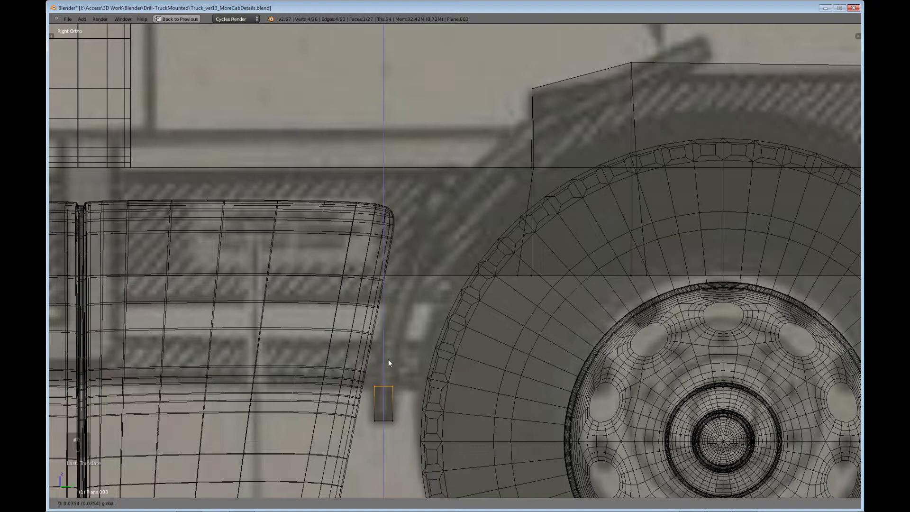
{"action": "key", "text": "r"}
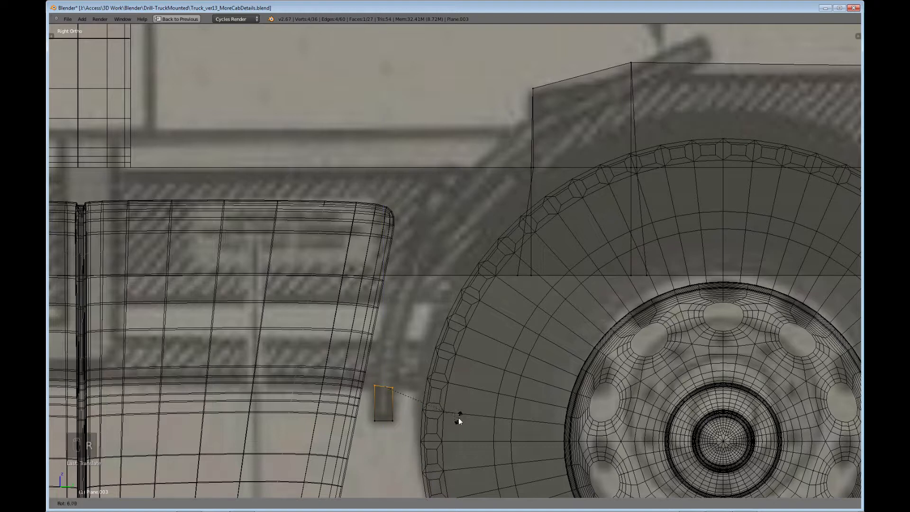
{"action": "left_click", "coordinate": [459, 421]}
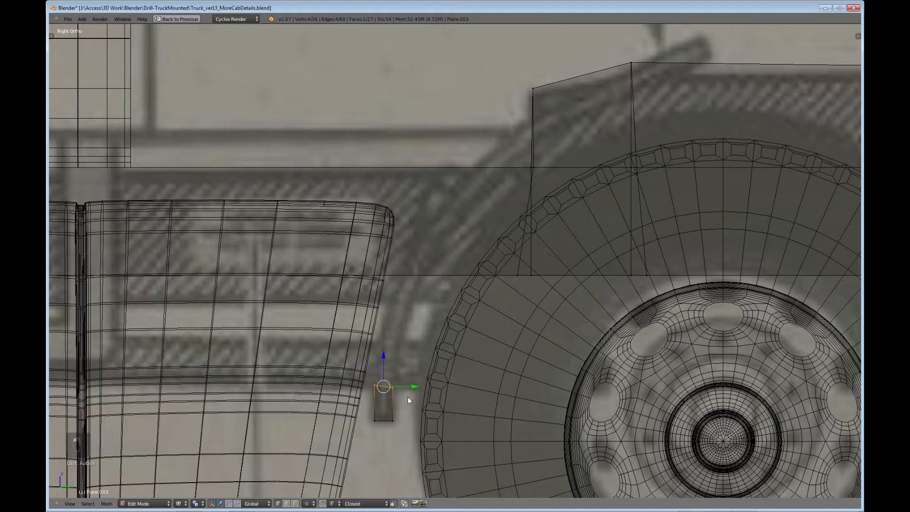
Step: Extrude the block's top face up along the blueprint strip and shift the new end toward the skirt to match the curve
{"action": "key", "text": "e"}
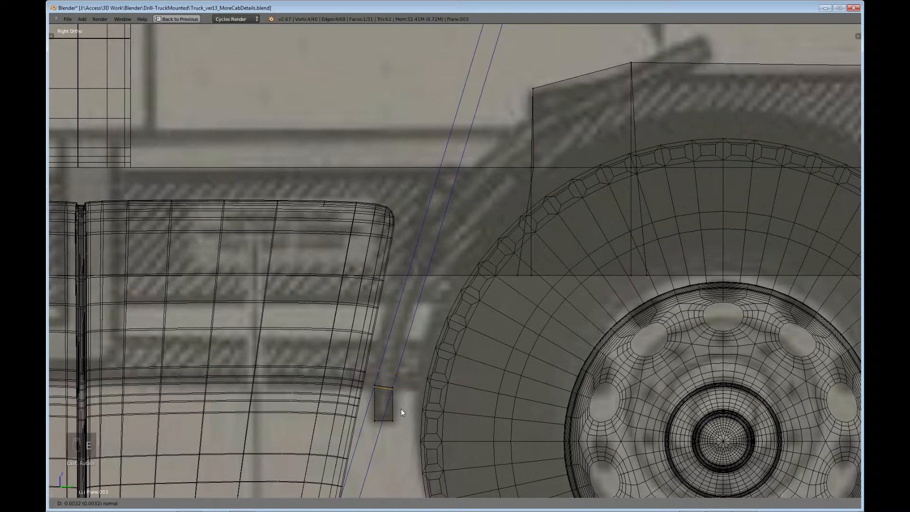
{"action": "left_click", "coordinate": [390, 384]}
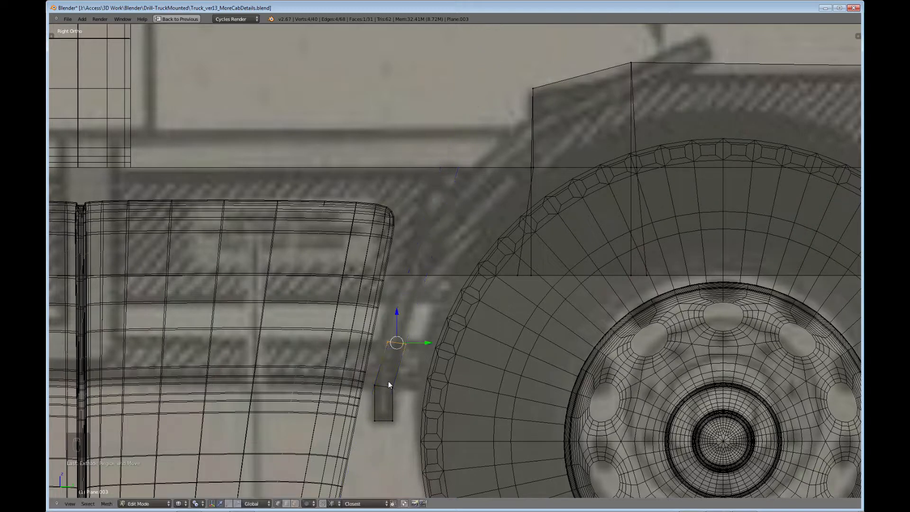
{"action": "right_click", "coordinate": [421, 345]}
{"action": "key", "text": "g"}
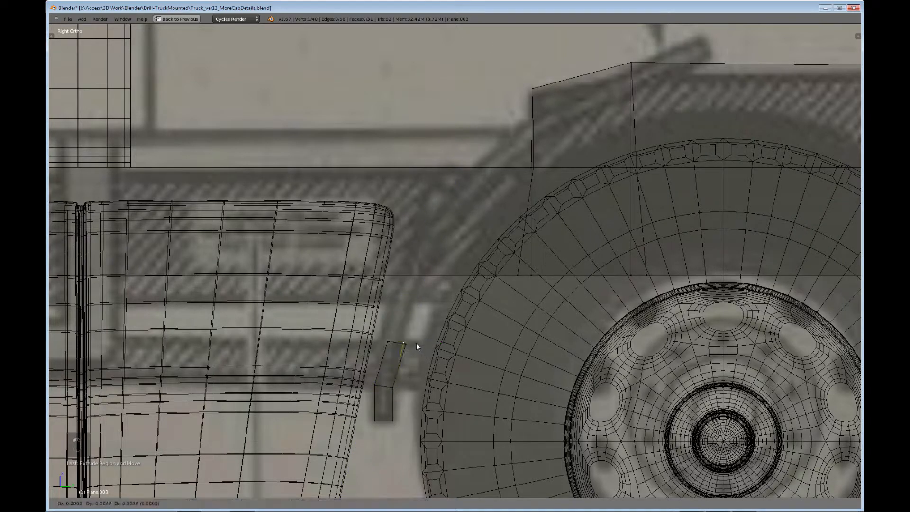
{"action": "right_click", "coordinate": [416, 343]}
{"action": "key", "text": "ctrl+z"}
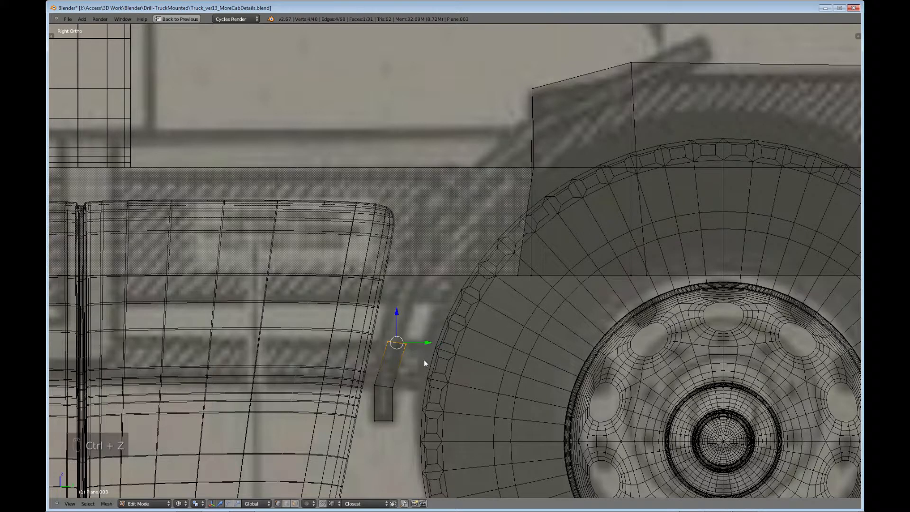
{"action": "left_click_drag", "start_coordinate": [431, 342], "coordinate": [425, 338]}
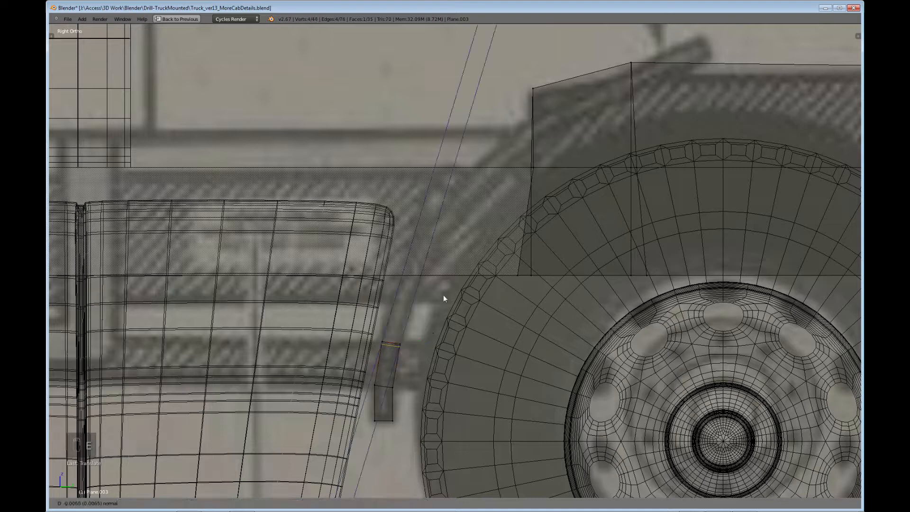
Step: Extrude two more segments up the curved strip, tilting and repositioning the end of the first, about 0.1 units long, before the second
{"action": "key", "text": "e"}
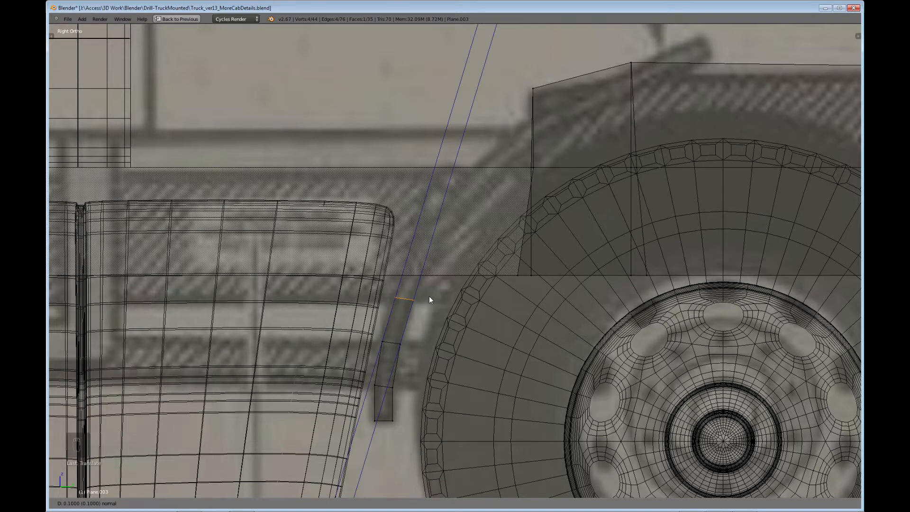
{"action": "left_click", "coordinate": [429, 297]}
{"action": "key", "text": "r"}
{"action": "left_click", "coordinate": [446, 318]}
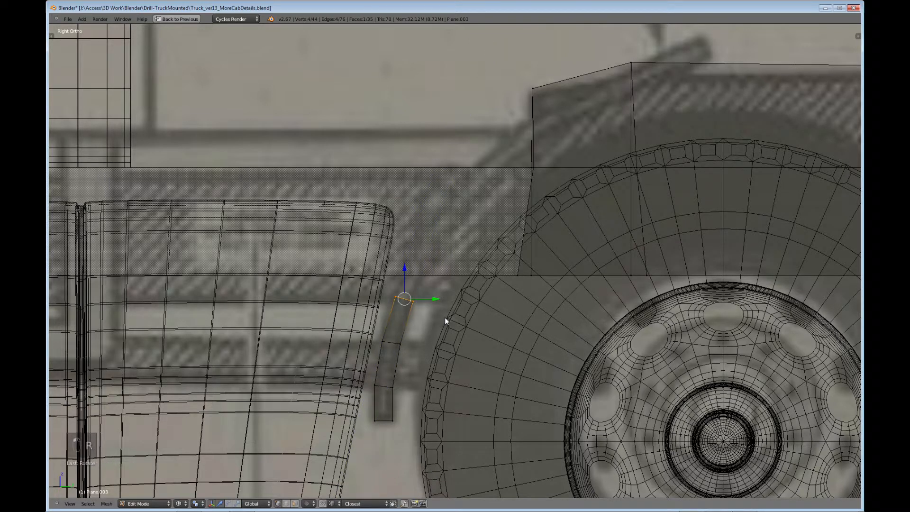
{"action": "key", "text": "g"}
{"action": "left_click", "coordinate": [444, 317]}
{"action": "key", "text": "e"}
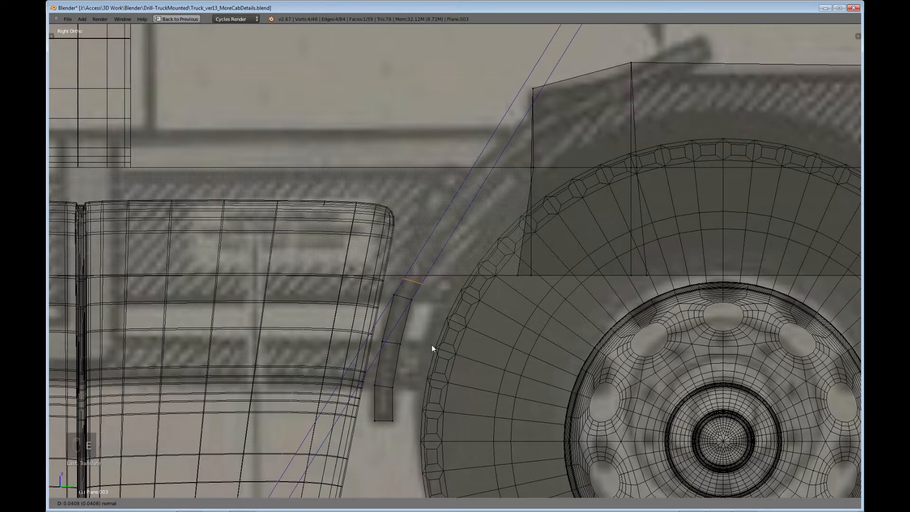
{"action": "left_click", "coordinate": [418, 308]}
Step: Select the whole fender strip in top view and widen it along X to more than one tire's width
{"action": "middle_click_drag", "start_coordinate": [457, 324], "coordinate": [532, 395]}
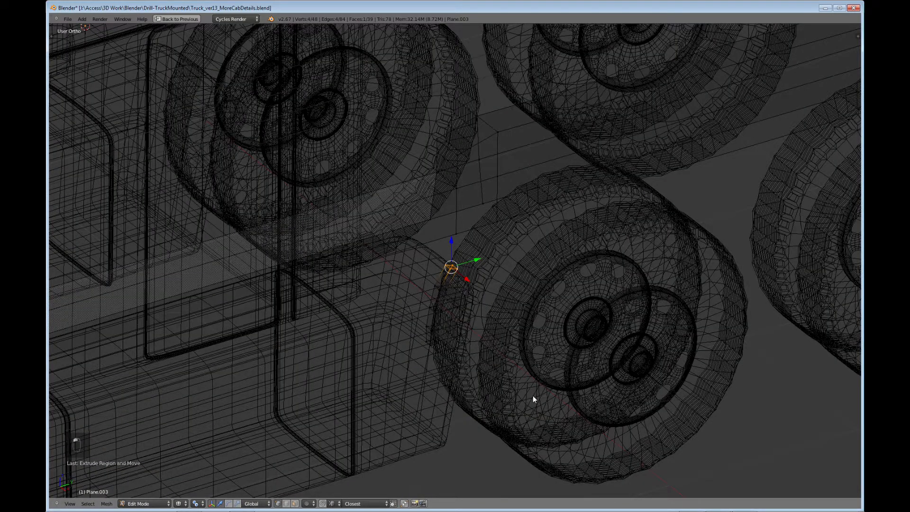
{"action": "middle_click_drag", "start_coordinate": [532, 395], "coordinate": [449, 354]}
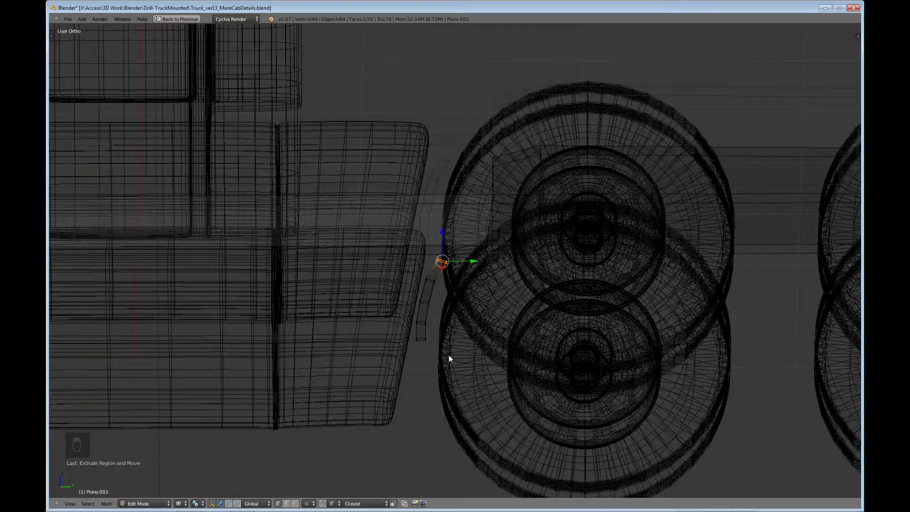
{"action": "key", "text": "KP_7"}
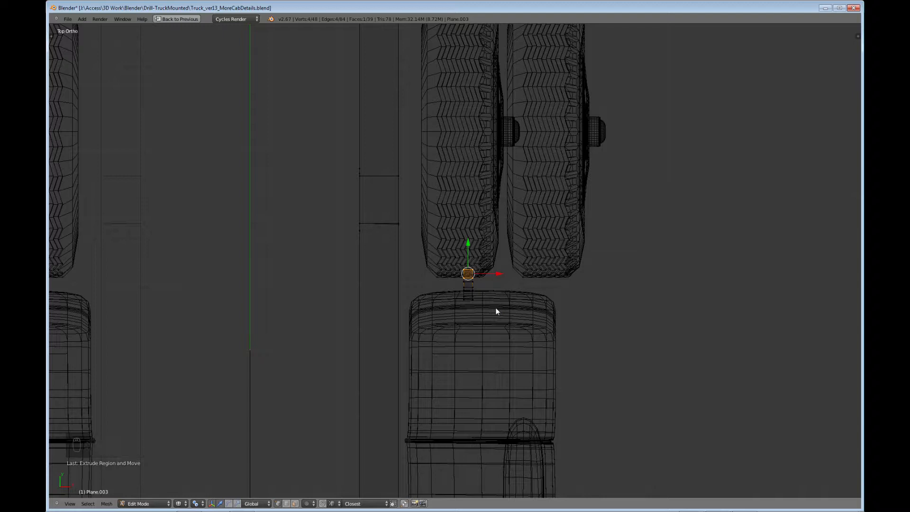
{"action": "key", "text": "b"}
{"action": "left_click_drag", "start_coordinate": [449, 256], "coordinate": [488, 300]}
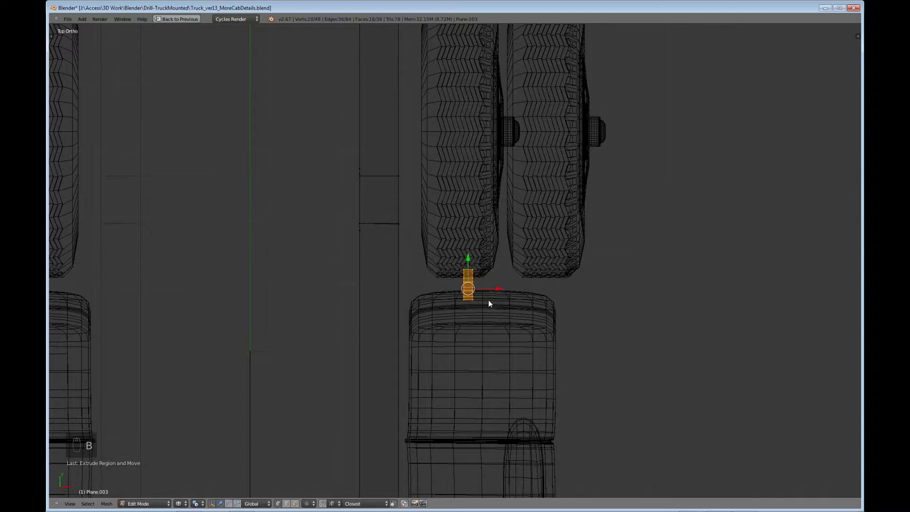
{"action": "key", "text": "s"}
{"action": "key", "text": "x"}
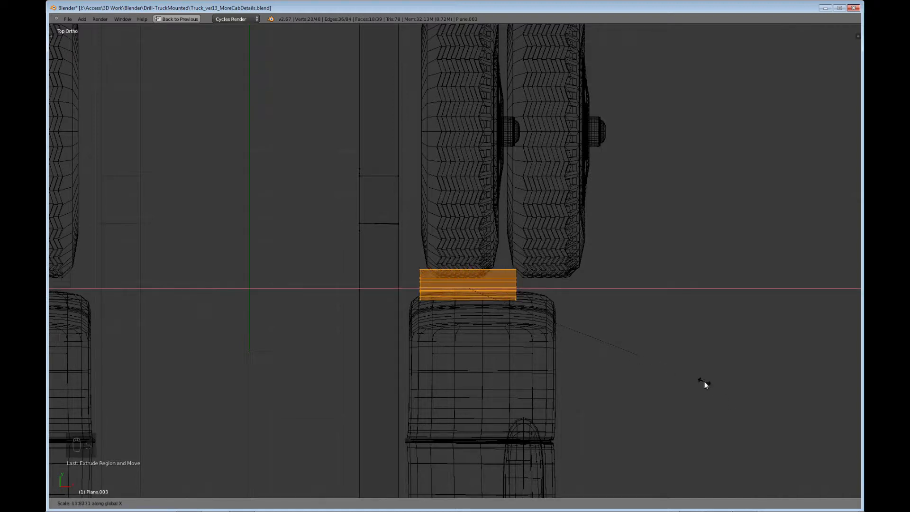
{"action": "left_click", "coordinate": [720, 396]}
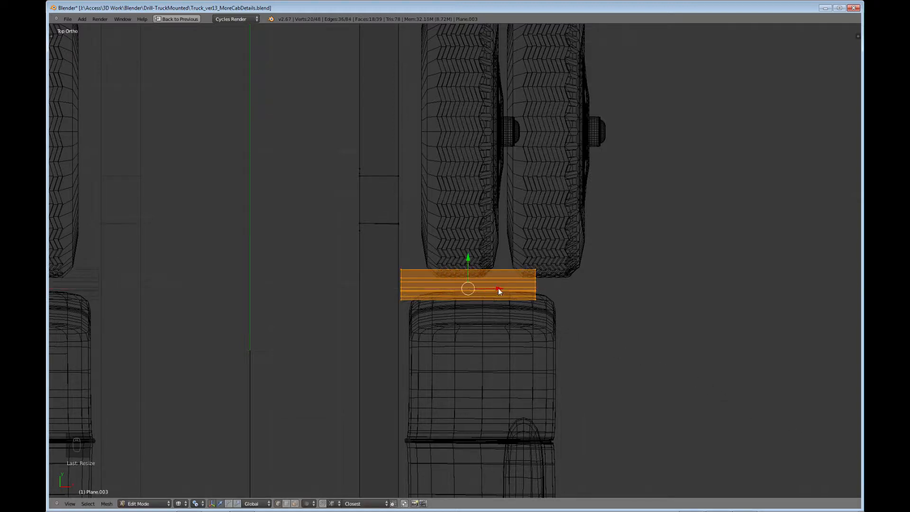
Step: Shift the strip outward along X, widen it to span both rear tires, and nudge it slightly back inward
{"action": "left_click_drag", "start_coordinate": [498, 290], "coordinate": [537, 292]}
{"action": "key", "text": "s"}
{"action": "key", "text": "x"}
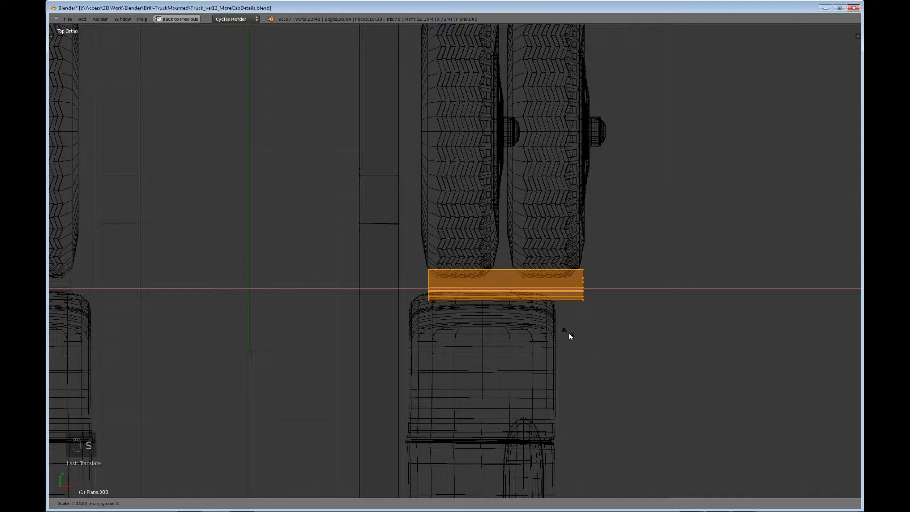
{"action": "left_click", "coordinate": [573, 335]}
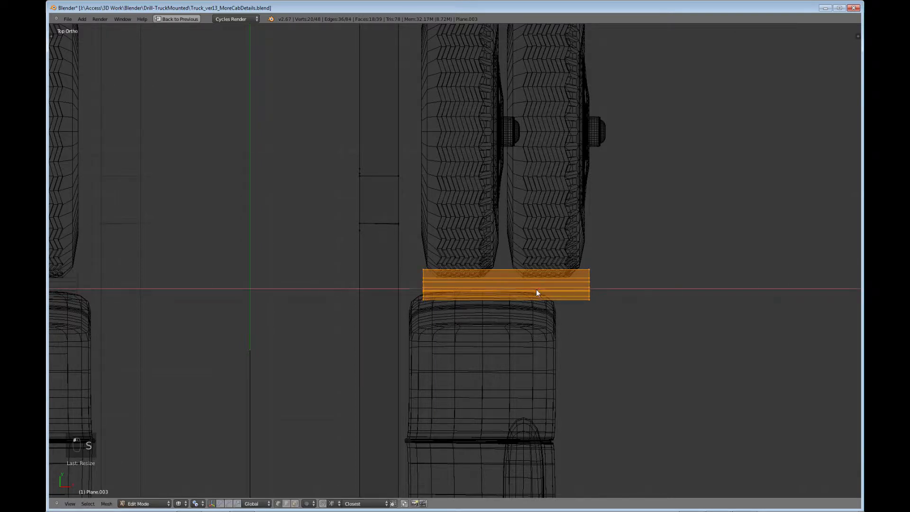
{"action": "left_click_drag", "start_coordinate": [536, 289], "coordinate": [527, 289]}
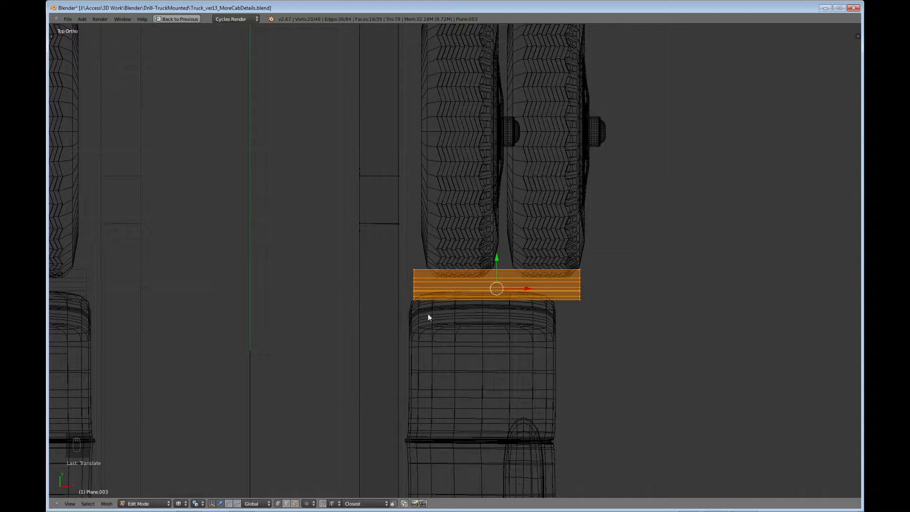
Step: Move the strip's upper end vertices about 0.012 units along Y toward the skirt in side view to match the blueprint
{"action": "middle_click_drag", "start_coordinate": [420, 328], "coordinate": [384, 348]}
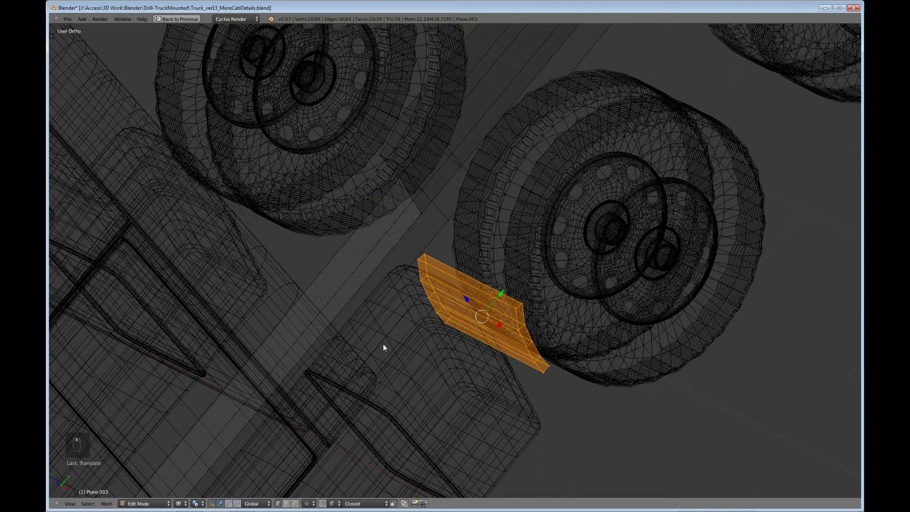
{"action": "key", "text": "KP_3"}
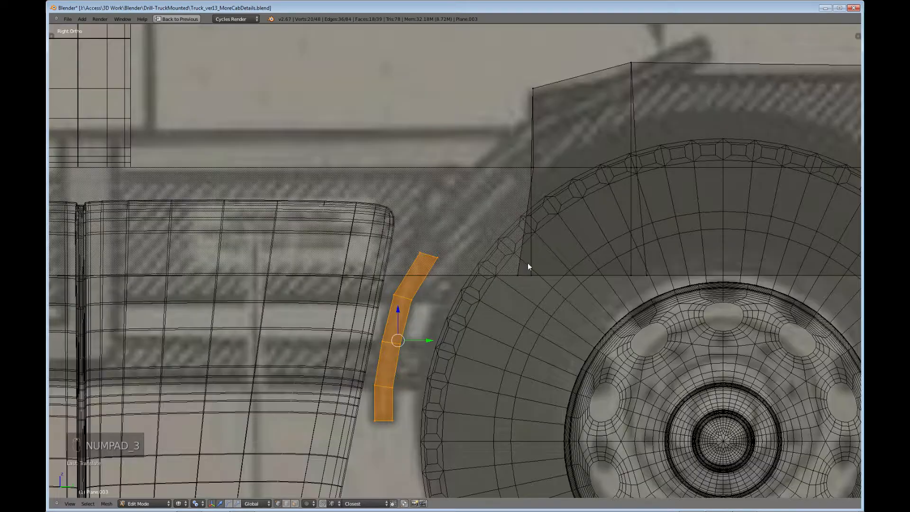
{"action": "right_click", "coordinate": [425, 254]}
{"action": "key", "text": "b"}
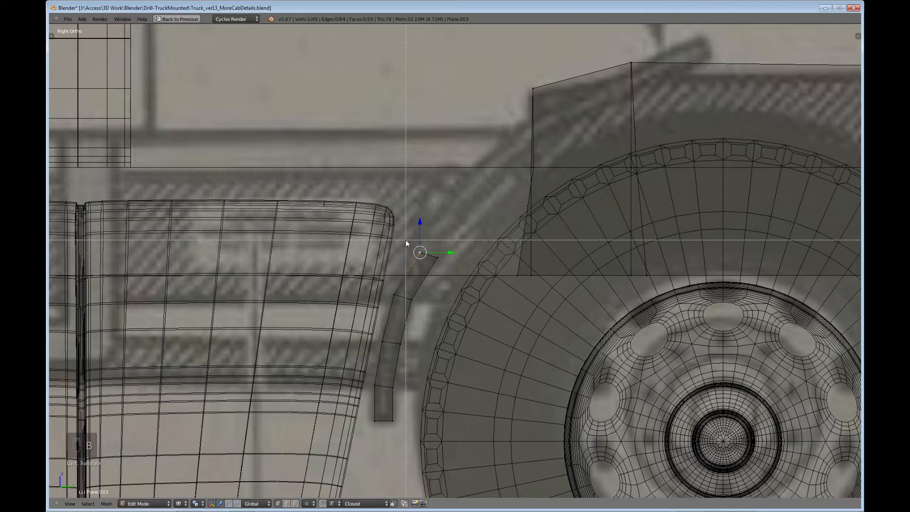
{"action": "left_click_drag", "start_coordinate": [405, 240], "coordinate": [450, 259]}
{"action": "key", "text": "g"}
{"action": "key", "text": "y"}
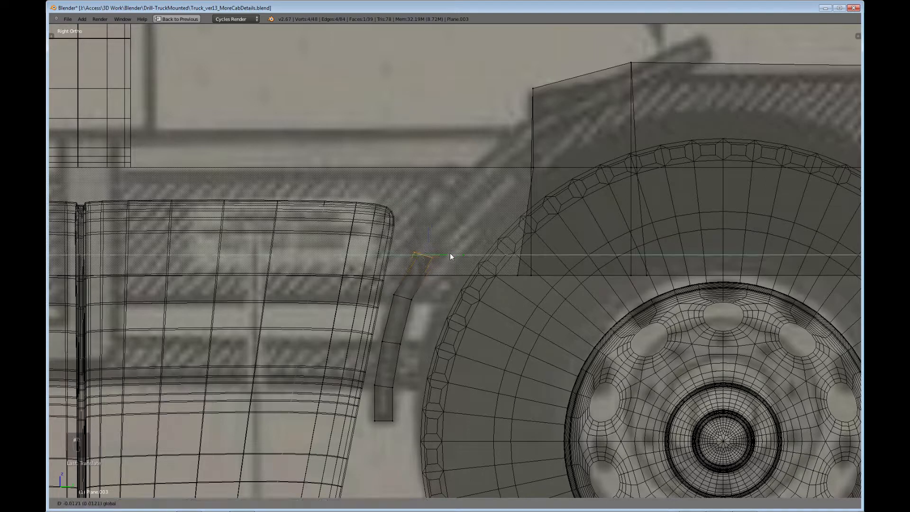
{"action": "left_click", "coordinate": [450, 256]}
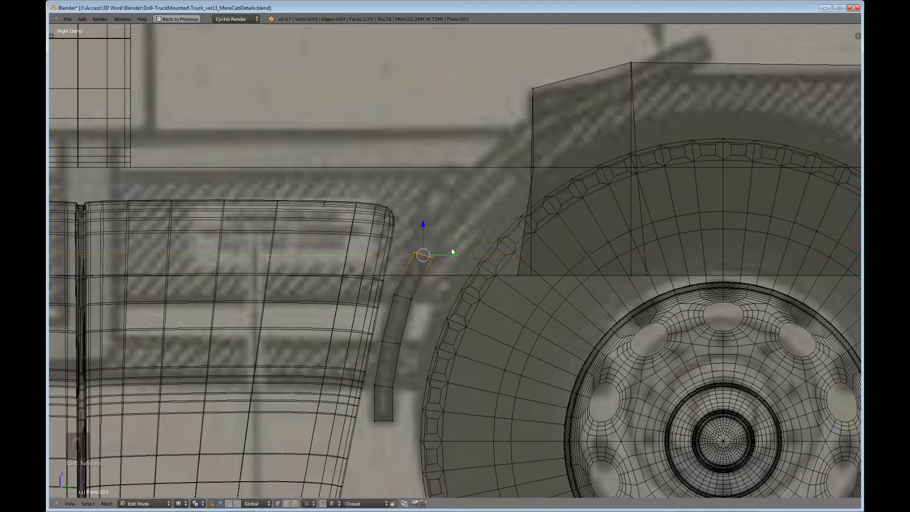
Step: Extrude another segment up the blueprint strip from its upper end and rotate the new end to follow the curve
{"action": "key", "text": "e"}
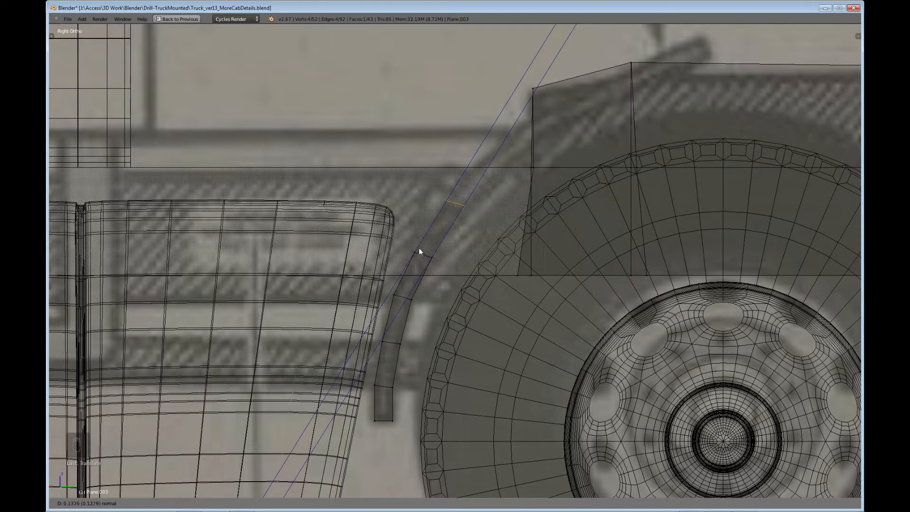
{"action": "left_click", "coordinate": [419, 248]}
{"action": "key", "text": "r"}
{"action": "left_click", "coordinate": [488, 244]}
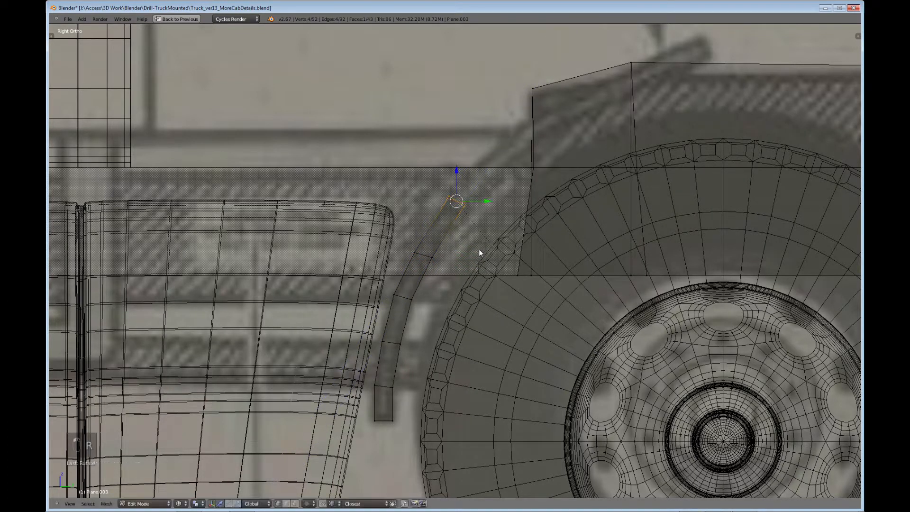
Step: Extrude the next segment toward the top of the wheel, then move its end onto the strip and rotate it about 7.5 degrees
{"action": "middle_click_drag", "start_coordinate": [487, 244], "coordinate": [440, 322], "text": "shift"}
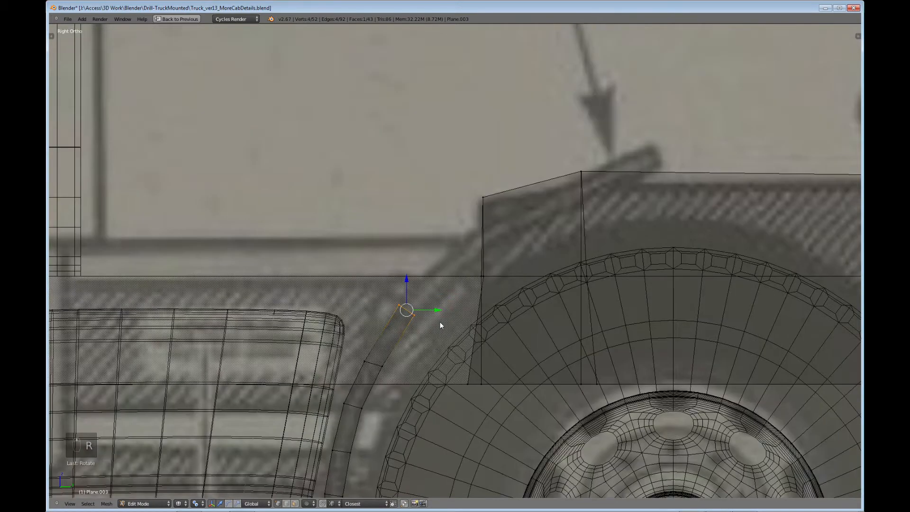
{"action": "key", "text": "e"}
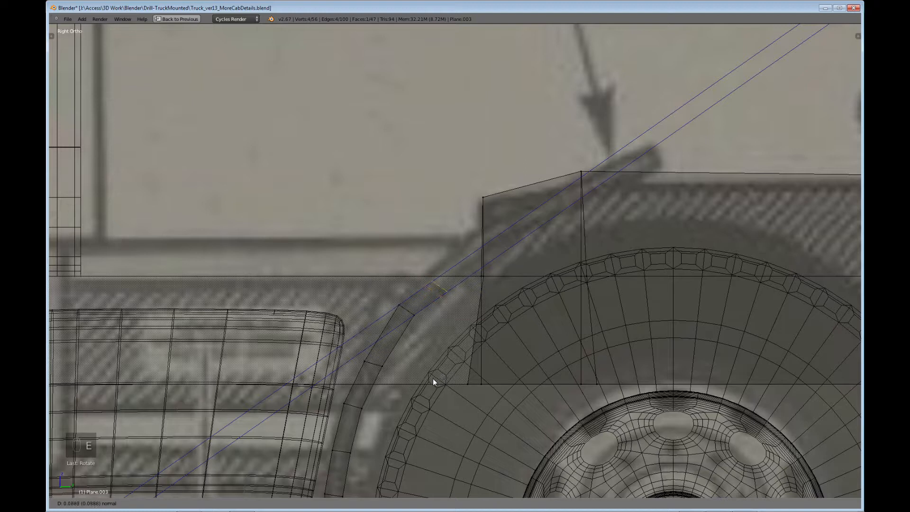
{"action": "left_click", "coordinate": [408, 393]}
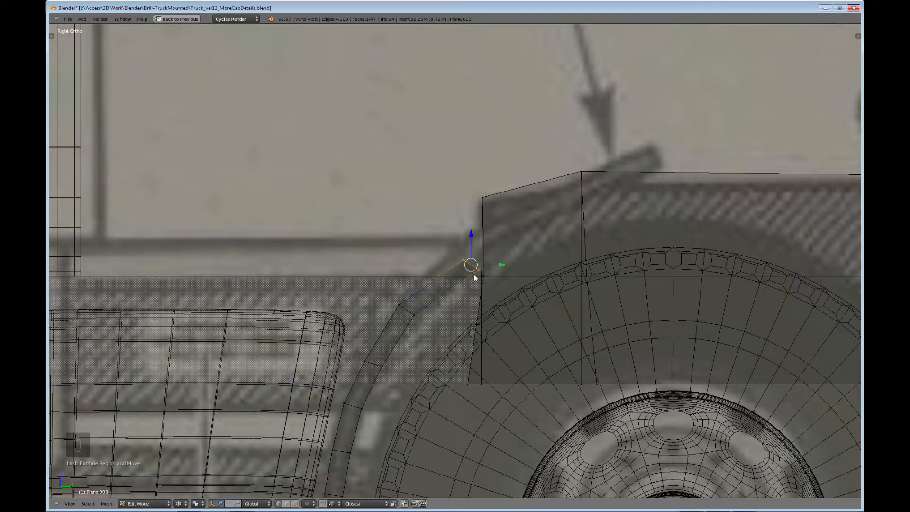
{"action": "key", "text": "g"}
{"action": "key", "text": "r"}
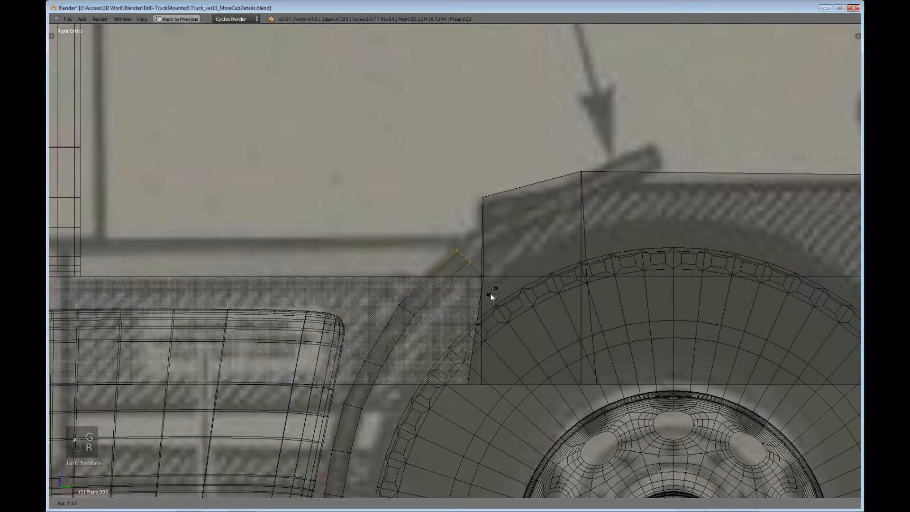
{"action": "left_click", "coordinate": [491, 294]}
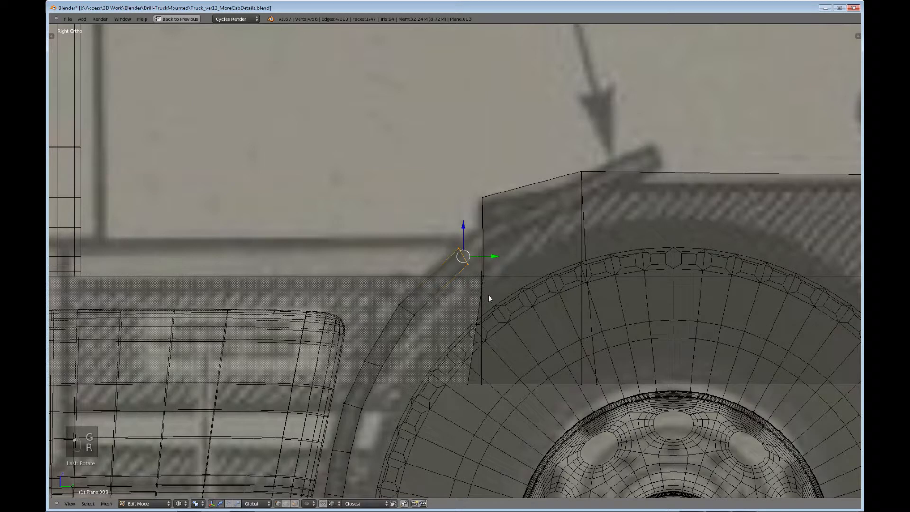
Step: Rotate the mudguard strip's end to follow the reference arc, then extrude a new segment and align it with the drawn curve
{"action": "key", "text": "r"}
{"action": "left_click", "coordinate": [522, 269]}
{"action": "key", "text": "e"}
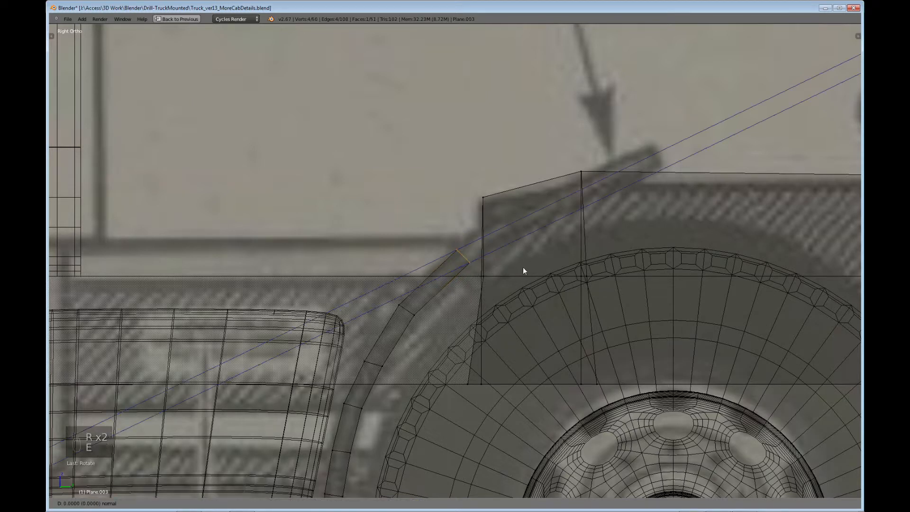
{"action": "left_click", "coordinate": [471, 291]}
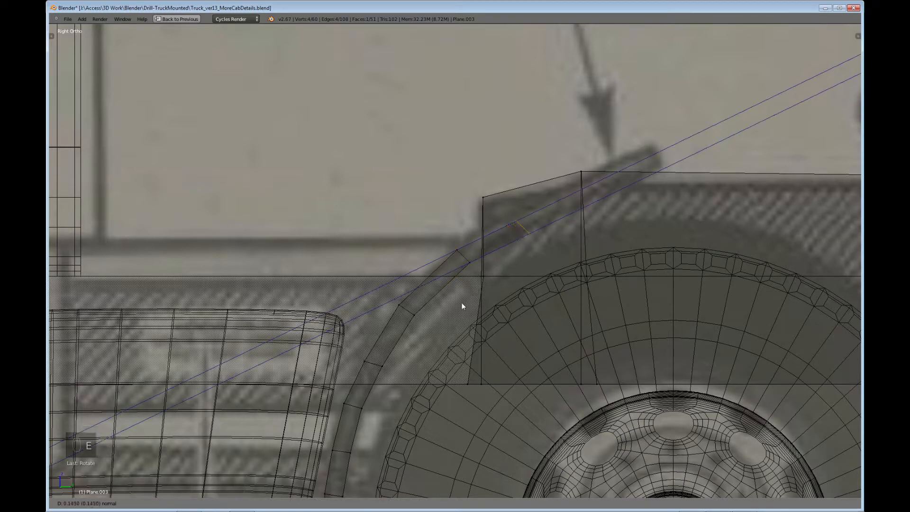
{"action": "key", "text": "g"}
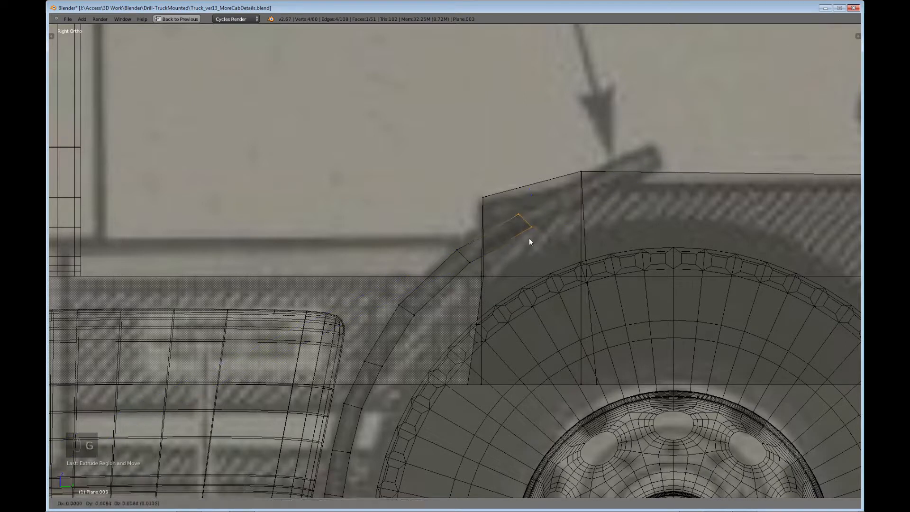
{"action": "left_click", "coordinate": [529, 238]}
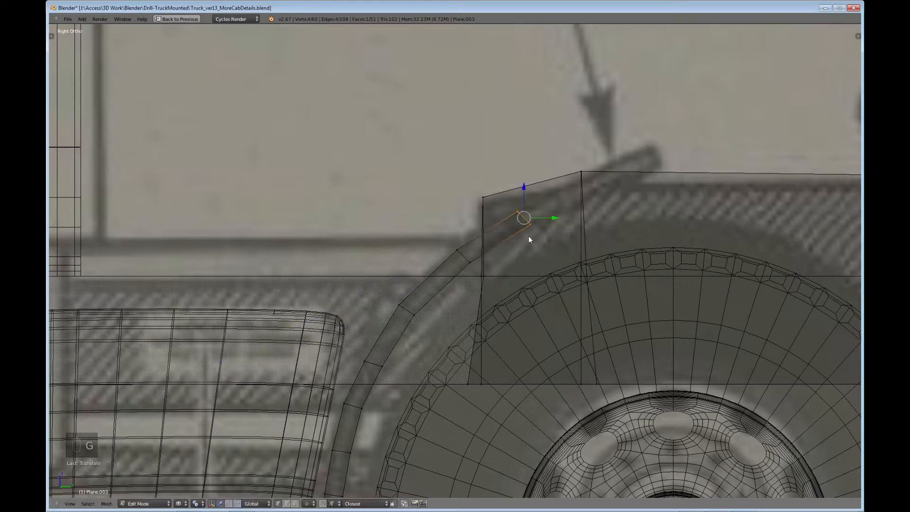
Step: Angle the new mudguard end and extrude another segment along the arc to the frame rail's upper corner above the wheel
{"action": "key", "text": "r"}
{"action": "left_click", "coordinate": [569, 266]}
{"action": "key", "text": "e"}
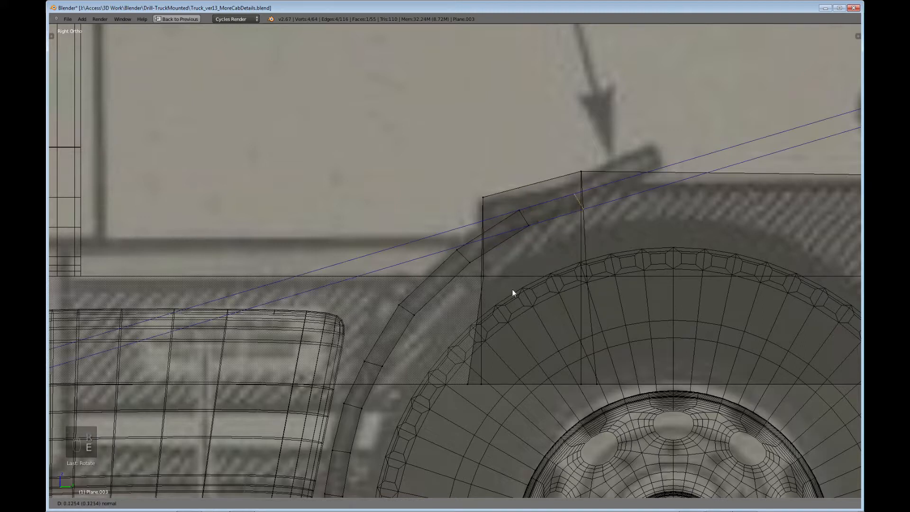
{"action": "left_click", "coordinate": [505, 294]}
{"action": "key", "text": "g"}
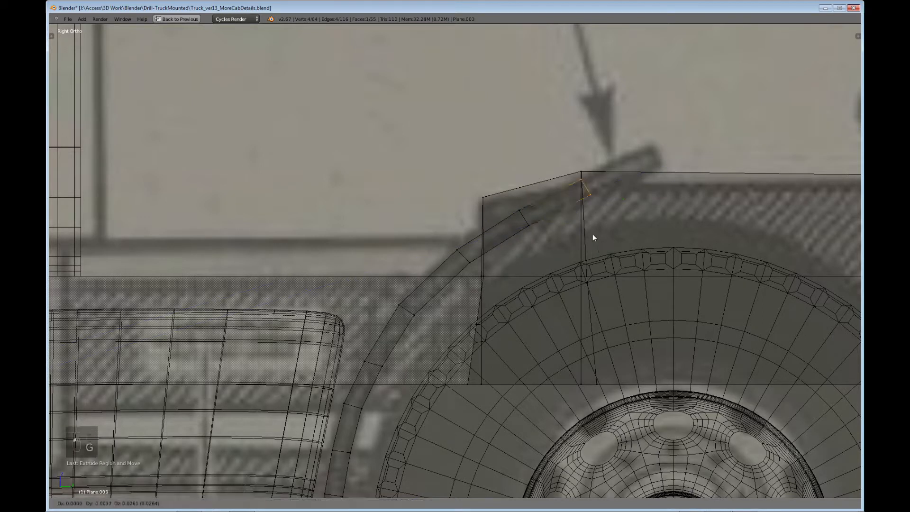
{"action": "left_click", "coordinate": [593, 234]}
Step: Extrude the mudguard's final segment and move its end onto the tip of the fender in the reference drawing
{"action": "key", "text": "e"}
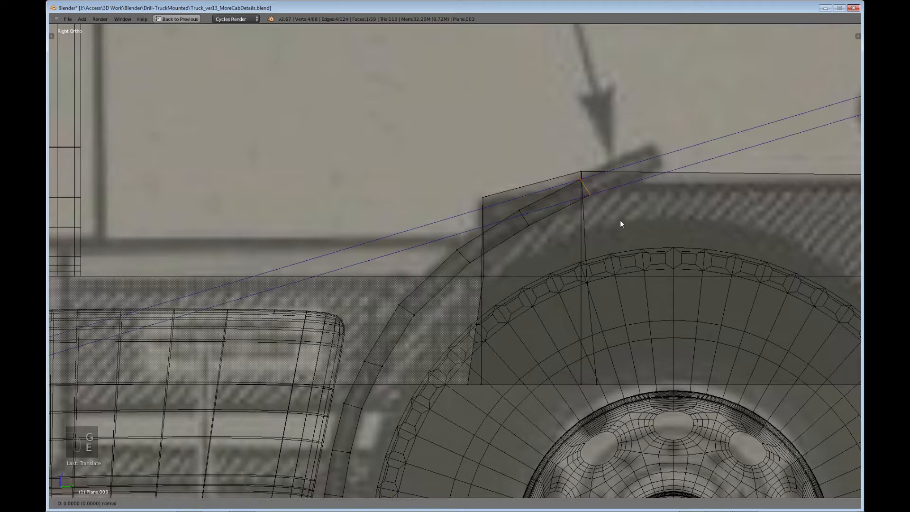
{"action": "left_click", "coordinate": [664, 190]}
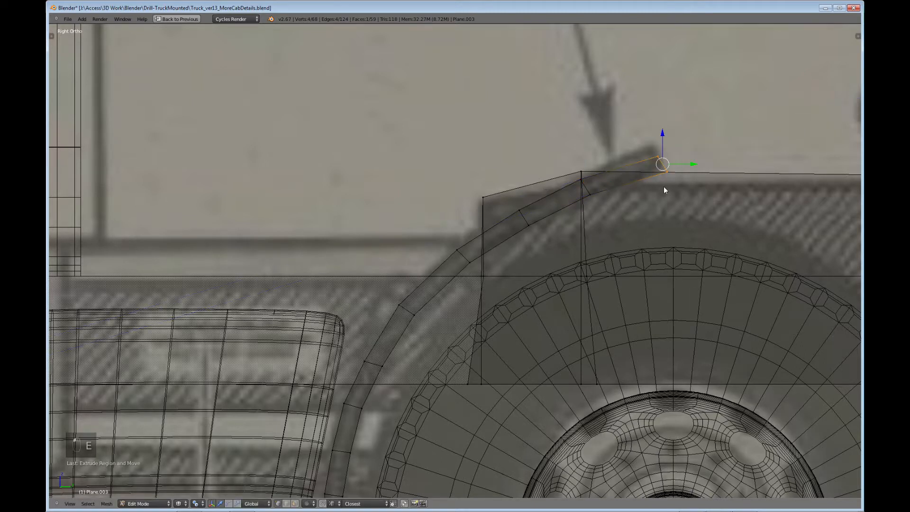
{"action": "key", "text": "g"}
{"action": "left_click", "coordinate": [669, 176]}
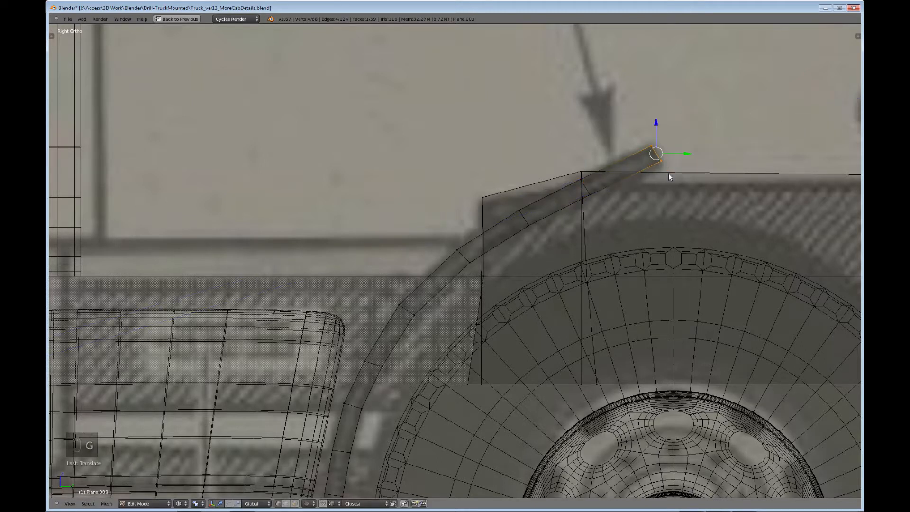
Step: Examine the mudguard's shape on the truck in solid shading, from an angle and from the side
{"action": "middle_click_drag", "start_coordinate": [669, 174], "coordinate": [499, 209]}
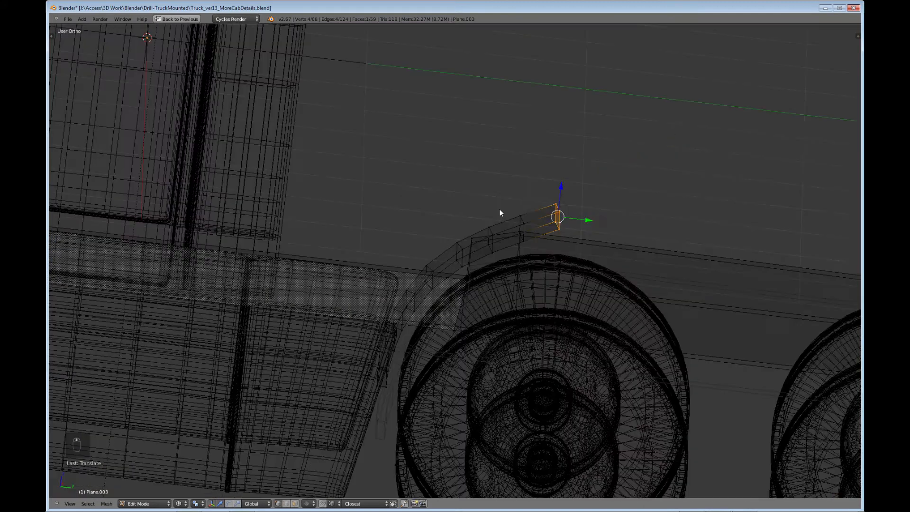
{"action": "key", "text": "KP_3"}
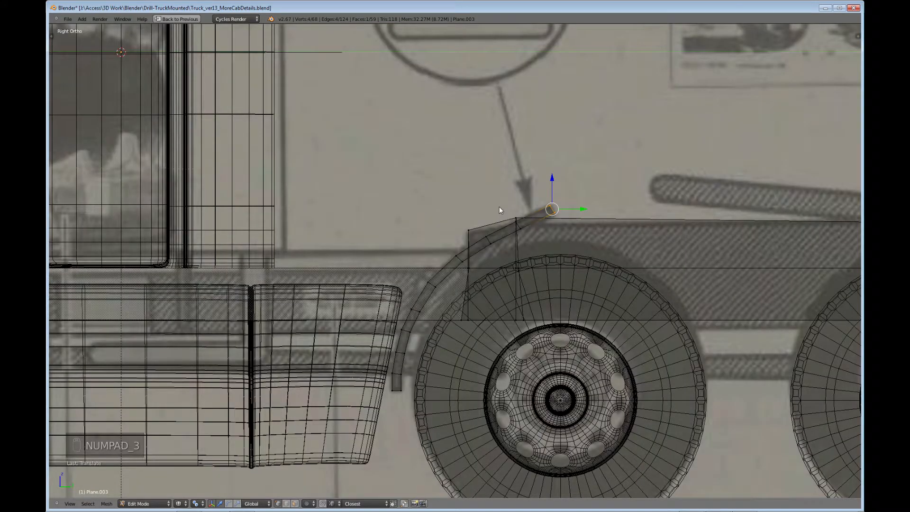
{"action": "key", "text": "z"}
{"action": "middle_click_drag", "start_coordinate": [505, 263], "coordinate": [409, 199]}
{"action": "key", "text": "KP_3"}
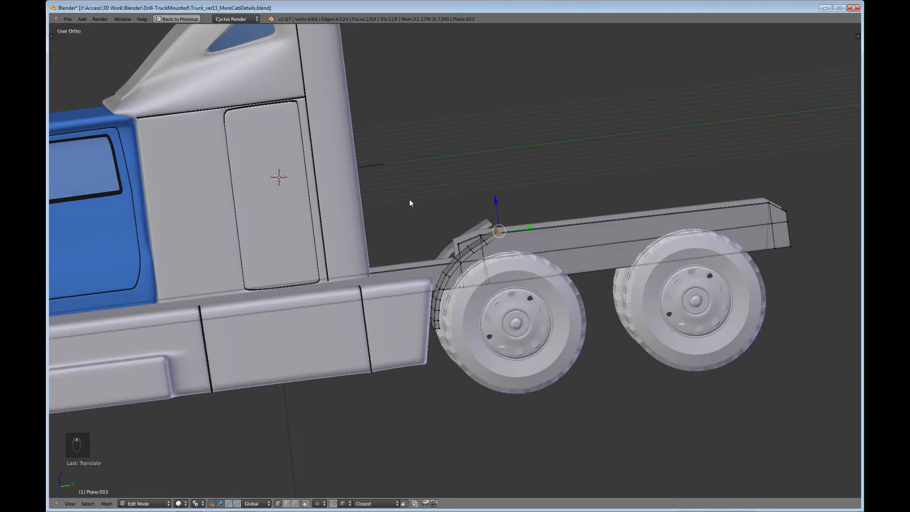
{"action": "key", "text": "KP_3"}
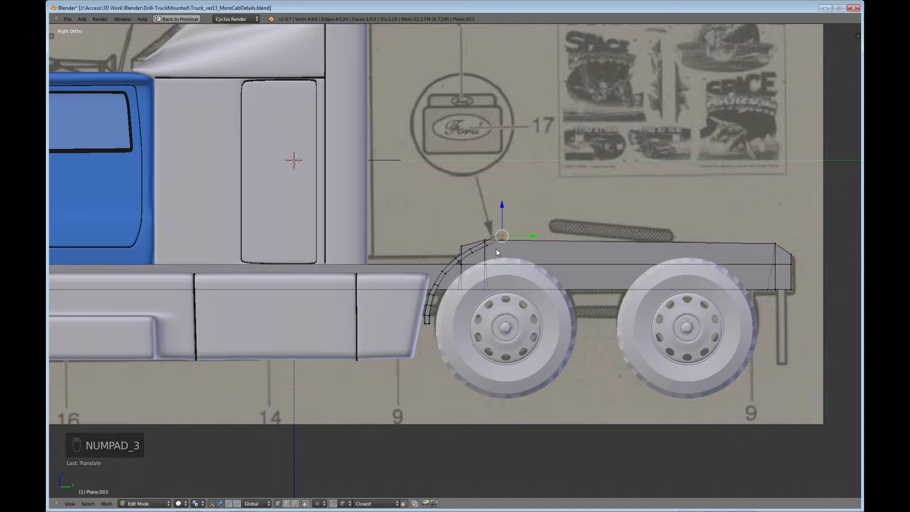
Step: Lower the mudguard's upper end slightly in the wireframe side view and rotate it so its end face stands vertical
{"action": "key", "text": "z"}
{"action": "scroll", "coordinate": [522, 263], "scroll_direction": "up", "scroll_amount": 4}
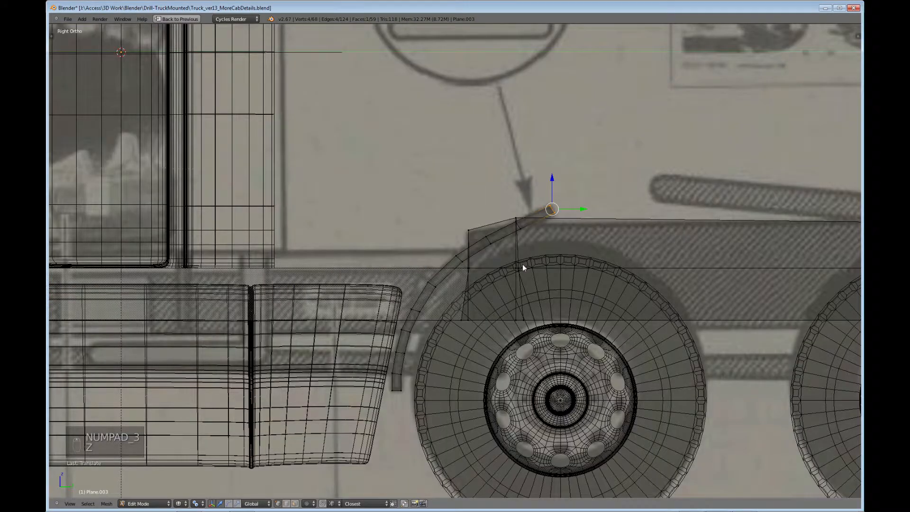
{"action": "middle_click_drag", "start_coordinate": [523, 264], "coordinate": [422, 265], "text": "shift"}
{"action": "left_click_drag", "start_coordinate": [456, 184], "coordinate": [457, 192]}
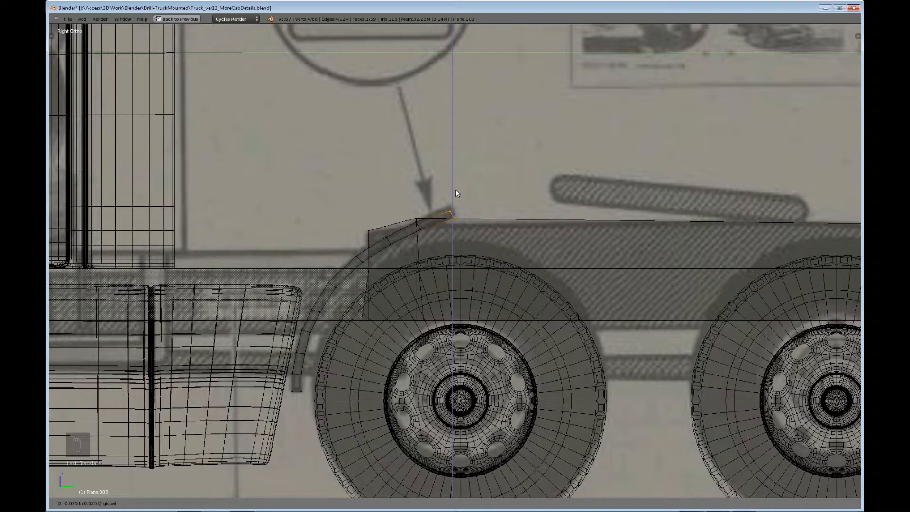
{"action": "key", "text": "r"}
{"action": "left_click", "coordinate": [471, 235]}
{"action": "key", "text": "a"}
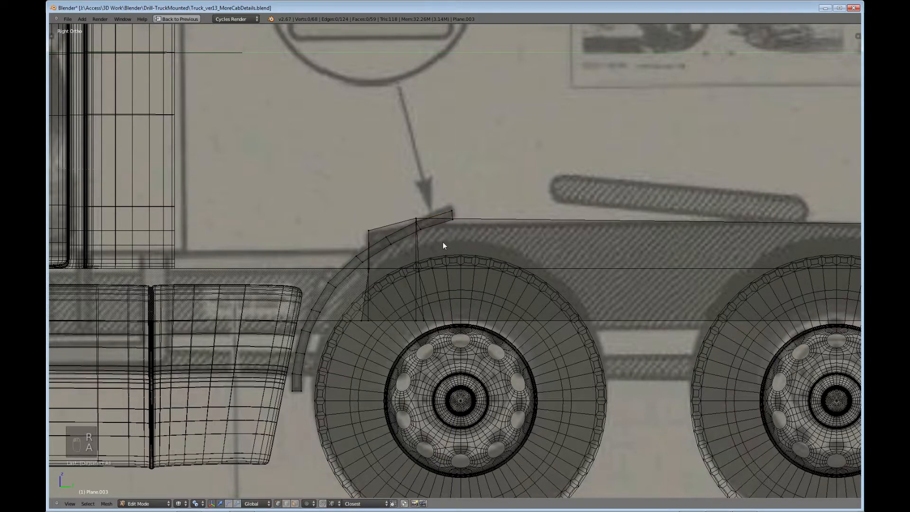
Step: Leave mesh editing and inspect the shaded mudguard and the rear end of the frame against the side reference
{"action": "scroll", "coordinate": [442, 242], "scroll_direction": "down", "scroll_amount": 2}
{"action": "key", "text": "Tab"}
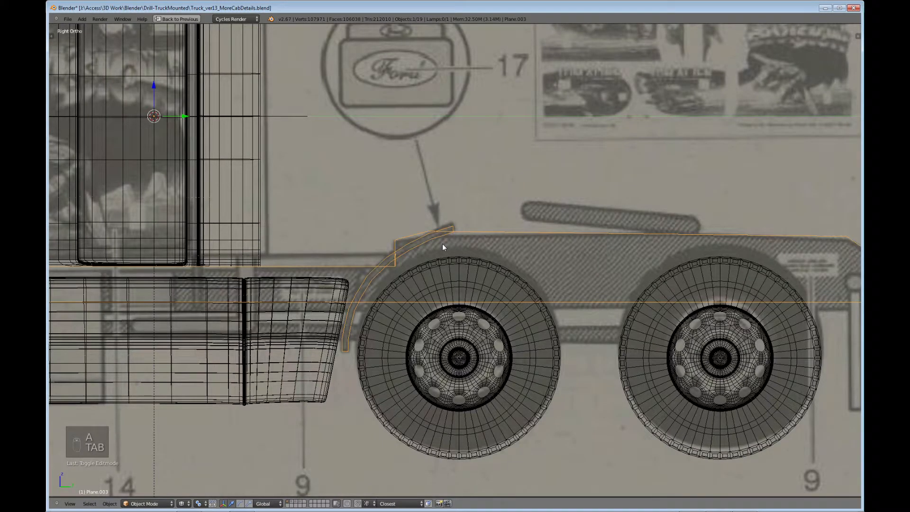
{"action": "mouse_move", "coordinate": [443, 247]}
{"action": "middle_mouse_down"}
{"action": "mouse_move", "coordinate": [475, 310]}
{"action": "mouse_move", "coordinate": [415, 268]}
{"action": "mouse_move", "coordinate": [436, 269]}
{"action": "mouse_move", "coordinate": [460, 294]}
{"action": "mouse_move", "coordinate": [421, 279]}
{"action": "middle_mouse_up"}
{"action": "key", "text": "z"}
{"action": "scroll", "coordinate": [459, 286], "scroll_direction": "down", "scroll_amount": 3}
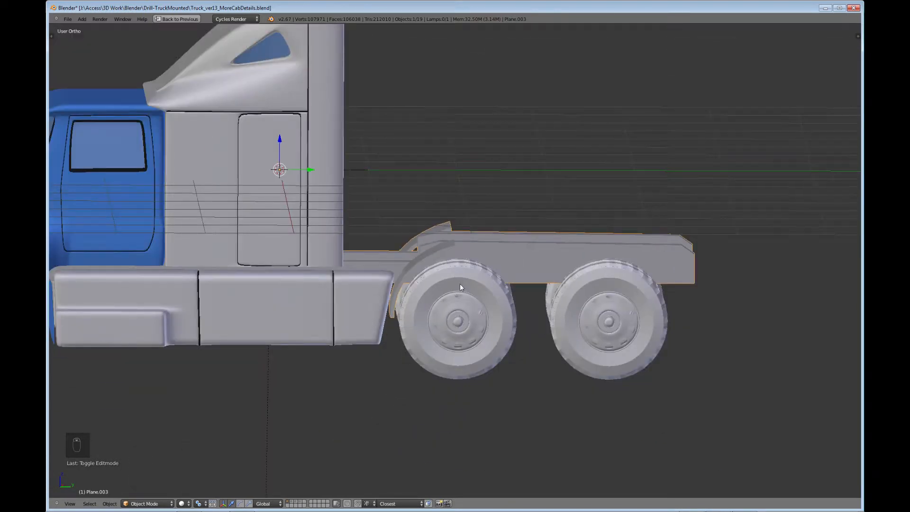
{"action": "key", "text": "KP_3"}
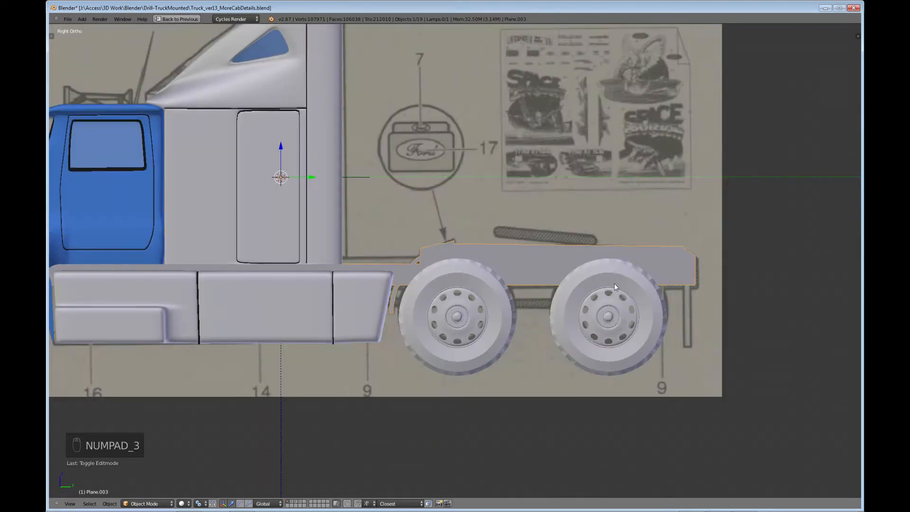
{"action": "middle_click_drag", "start_coordinate": [667, 284], "coordinate": [539, 260], "text": "shift"}
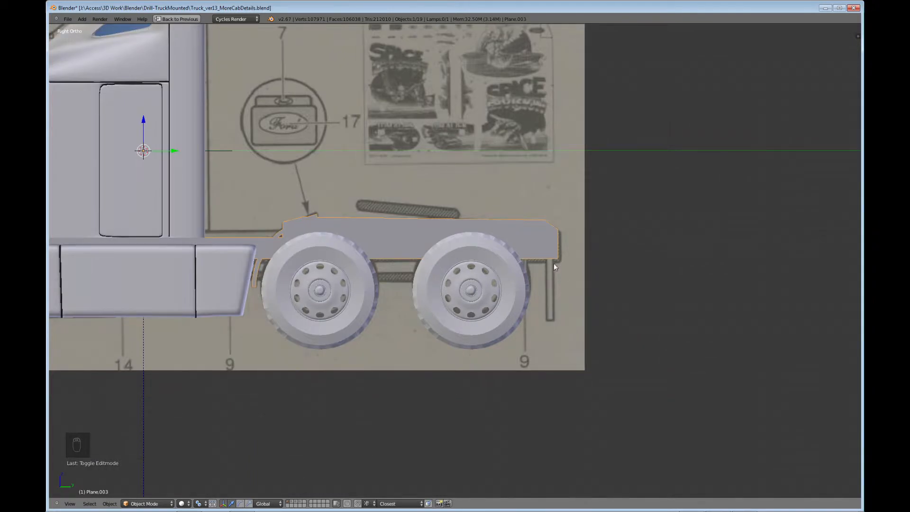
Step: Add a cylinder with 16 vertices inside the truck frame's mesh
{"action": "key", "text": "Tab"}
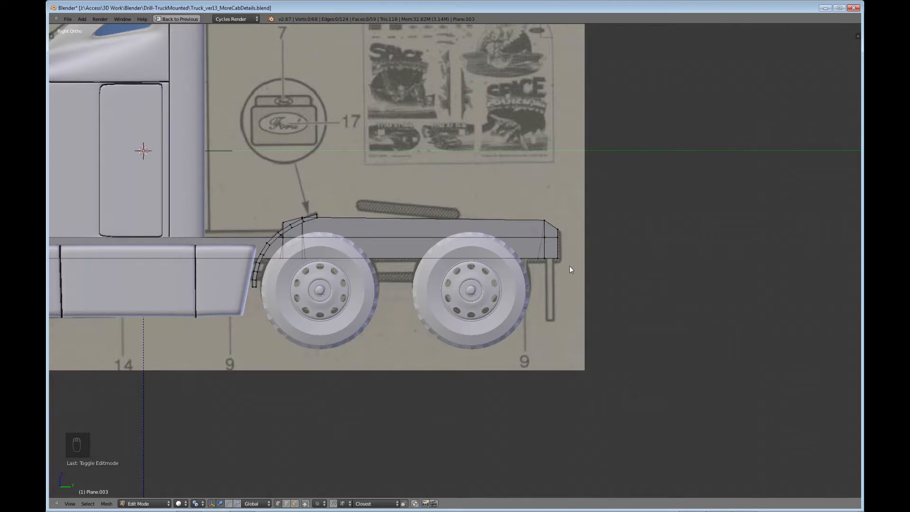
{"action": "key", "text": "shift+a"}
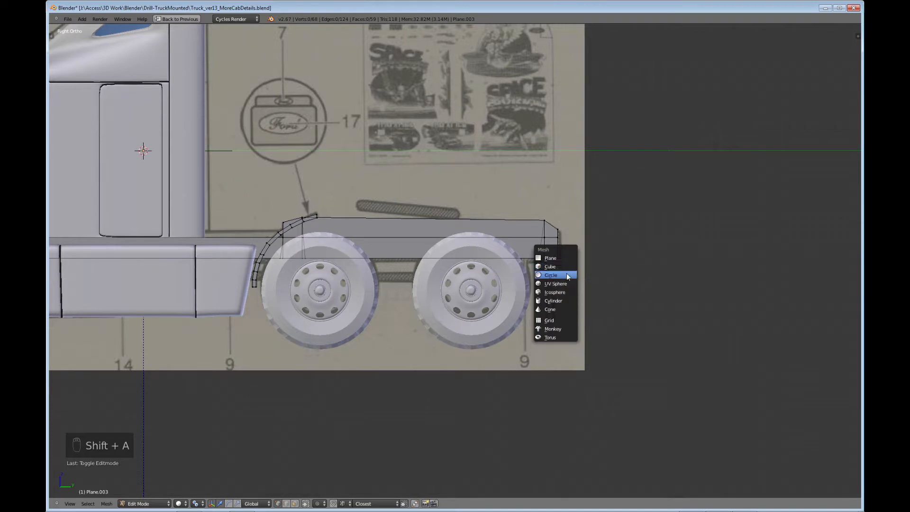
{"action": "left_click", "coordinate": [562, 298]}
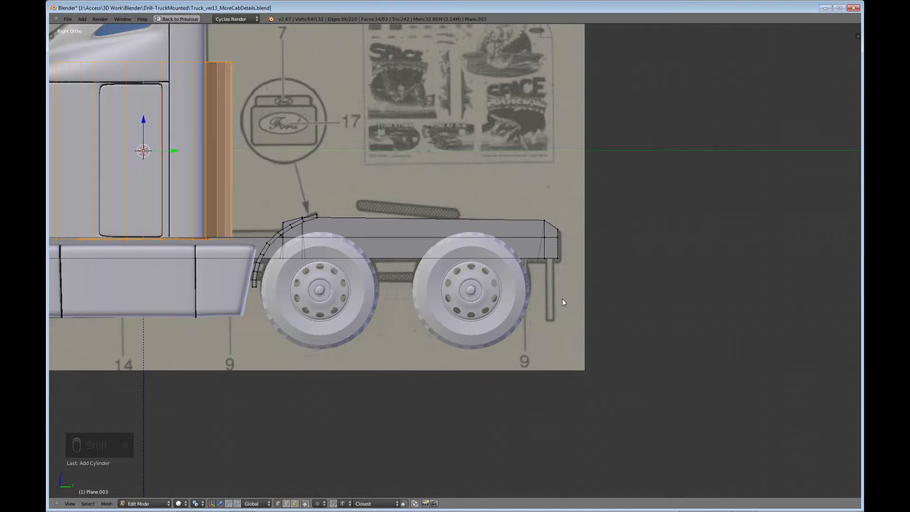
{"action": "key", "text": "t"}
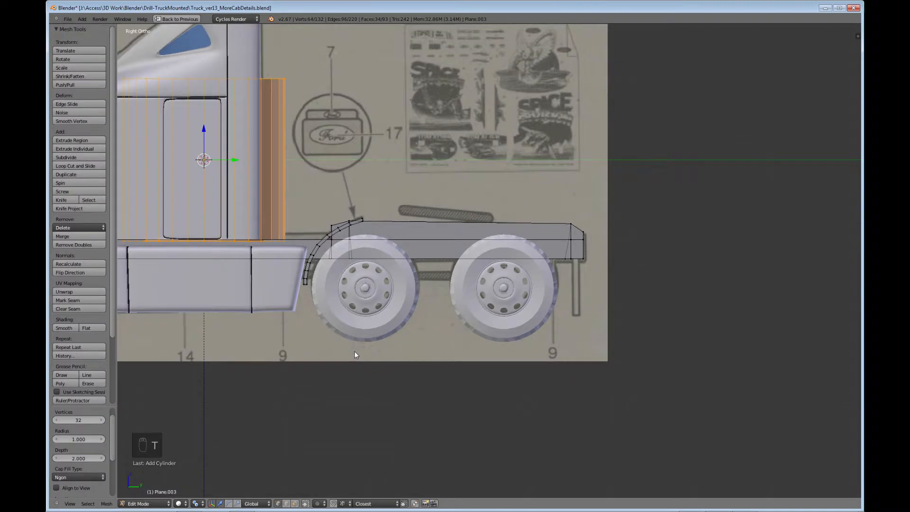
{"action": "left_click", "coordinate": [79, 422]}
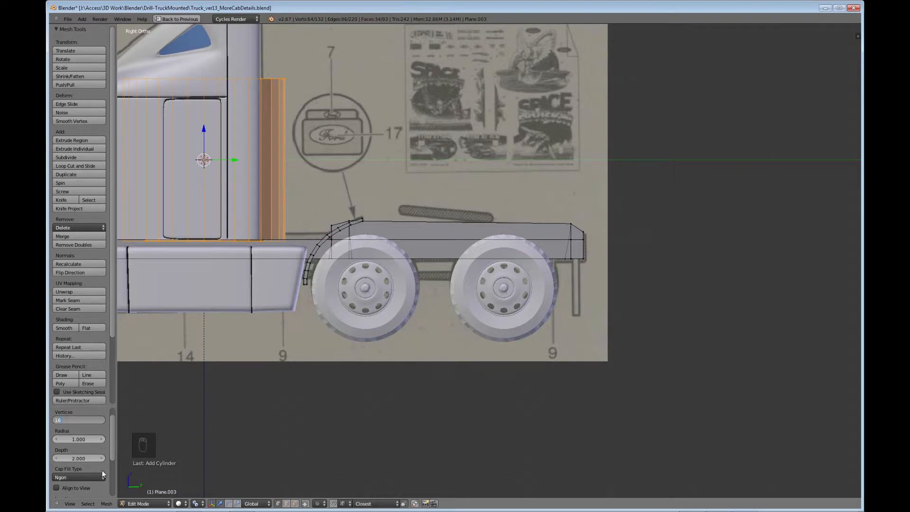
{"action": "type", "text": "16"}
{"action": "key", "text": "Tab"}
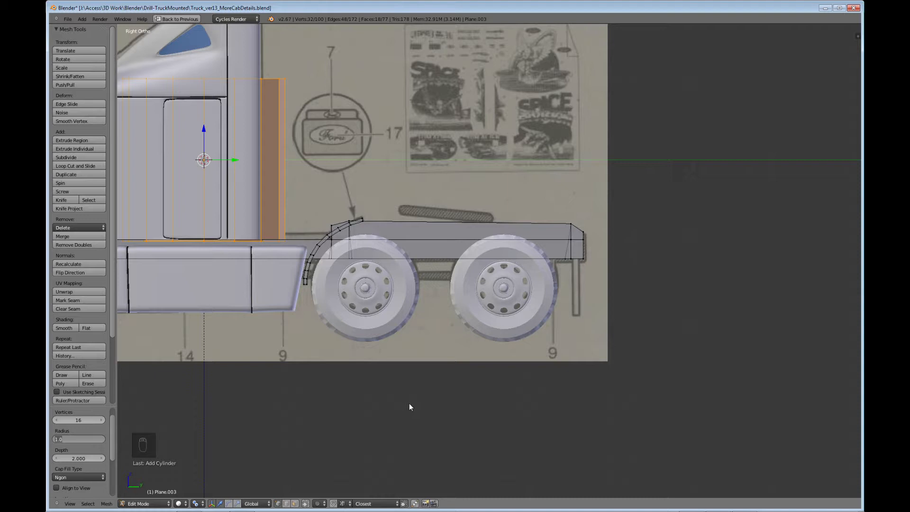
{"action": "type", "text": "5"}
{"action": "key", "text": "Return"}
Step: Scale the cylinder down to a little over half its size and move it along Y above the rear end of the frame
{"action": "key", "text": "s"}
{"action": "left_click", "coordinate": [311, 303]}
{"action": "key", "text": "t"}
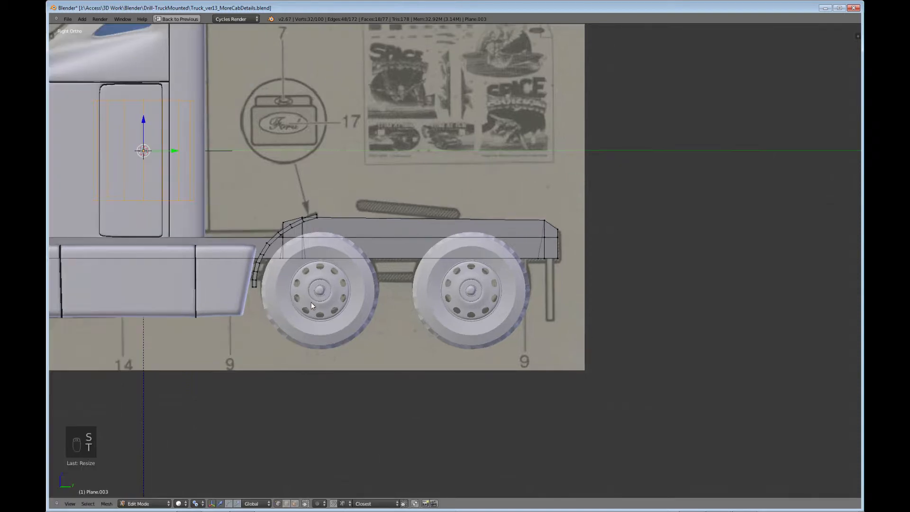
{"action": "left_click_drag", "start_coordinate": [174, 151], "coordinate": [527, 177]}
Step: Turn off Clipping in the frame's Mirror modifier
{"action": "key", "text": "ctrl+Up"}
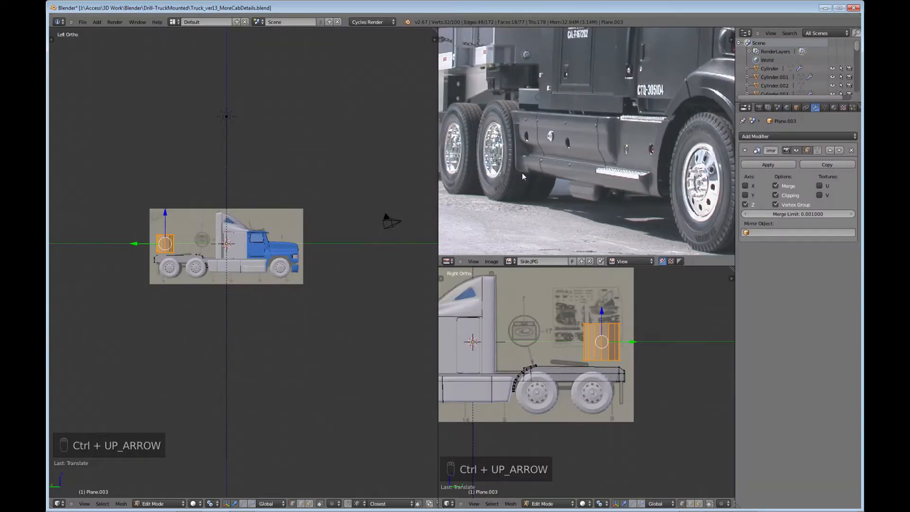
{"action": "left_click", "coordinate": [776, 196]}
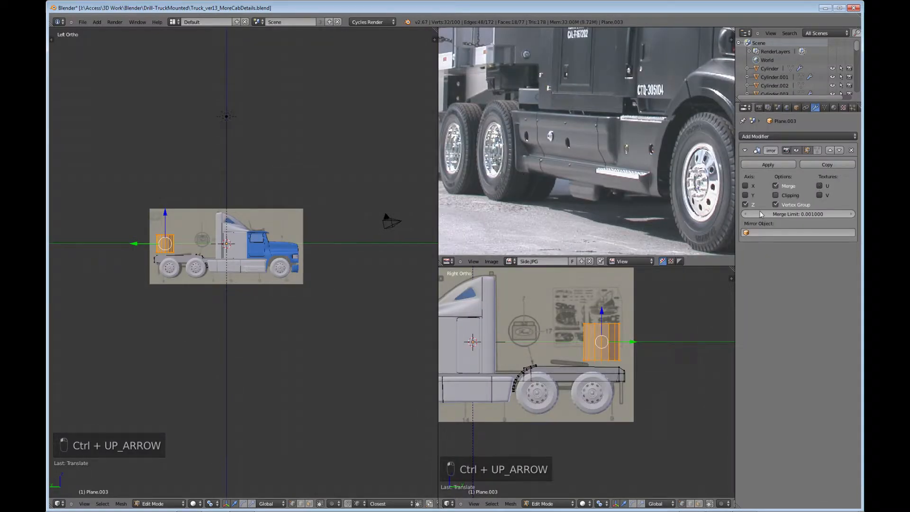
{"action": "key", "text": "ctrl+Up"}
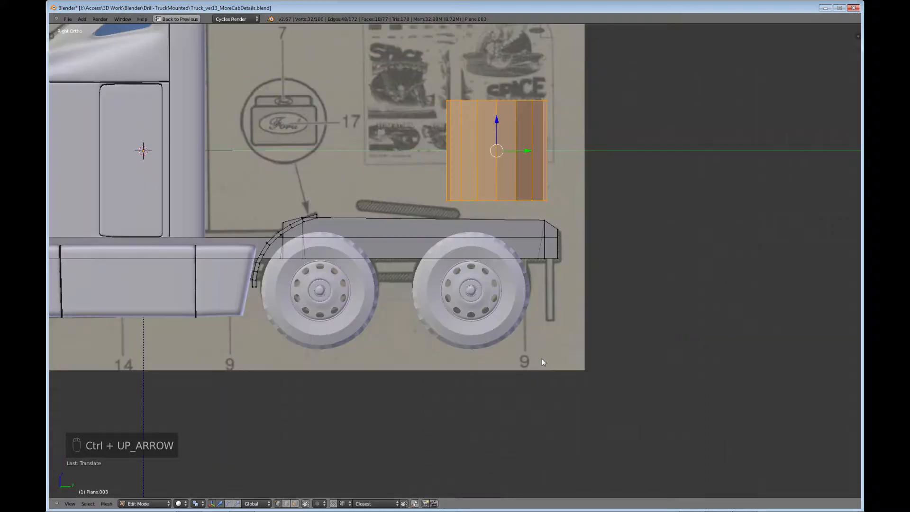
Step: In the top view, move the cylinder about 1.17 units along X, off the centreline and over the rear wheels
{"action": "key", "text": "KP_7"}
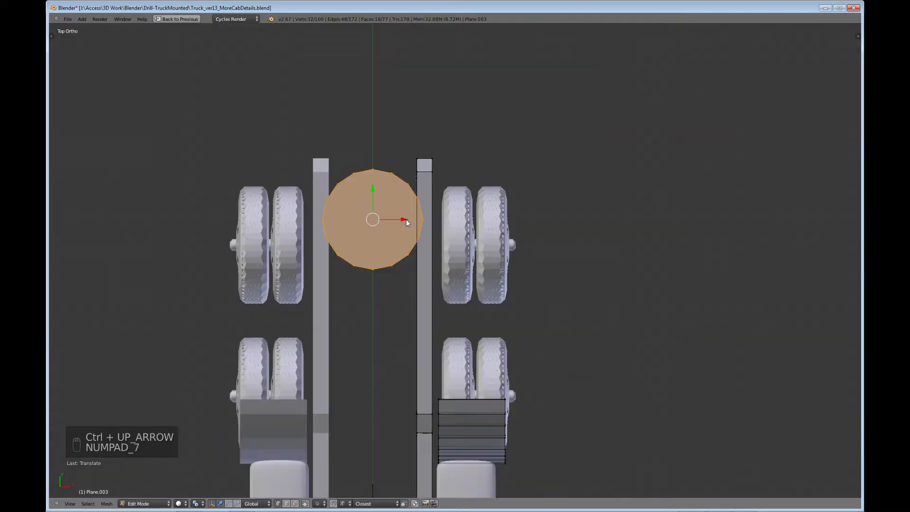
{"action": "key", "text": "g"}
{"action": "key", "text": "x"}
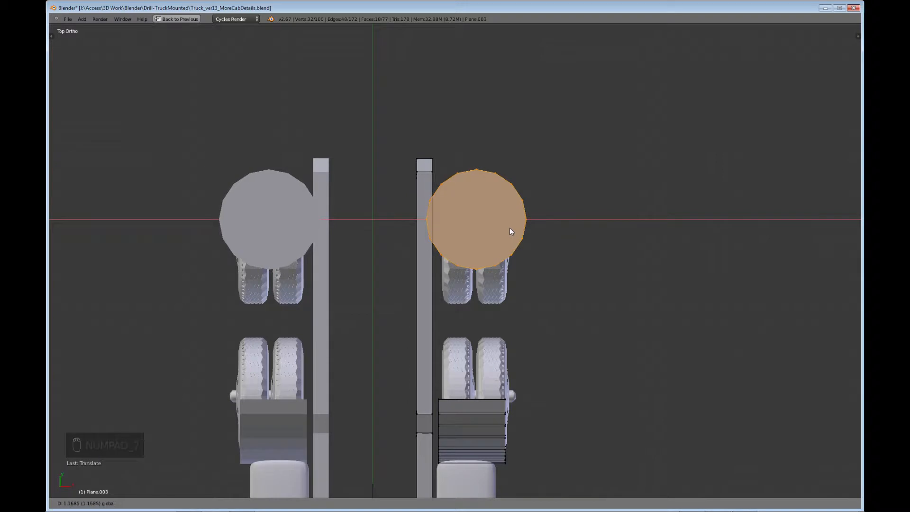
{"action": "left_click", "coordinate": [510, 227]}
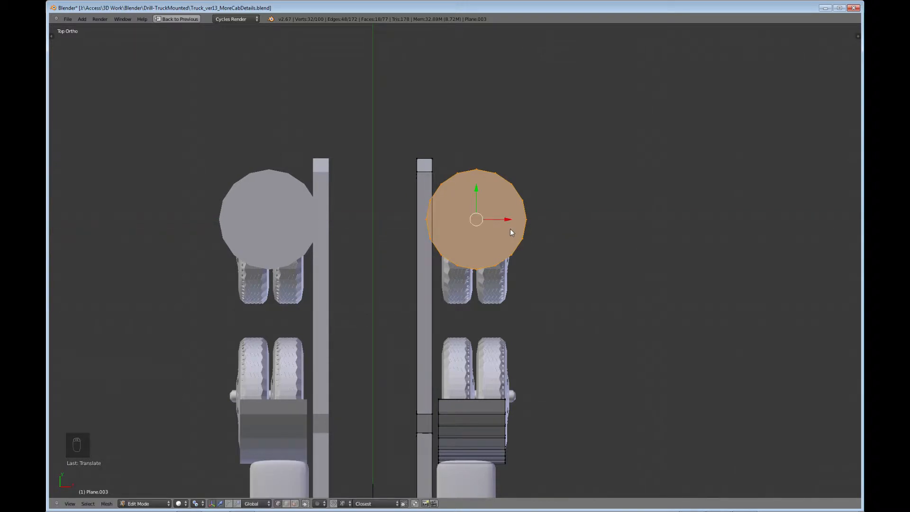
Step: Rotate the cylinder 90 degrees about the Y axis so it lies across the truck
{"action": "key", "text": "r"}
{"action": "key", "text": "y"}
{"action": "key", "text": "9"}
{"action": "key", "text": "0"}
{"action": "key", "text": "Return"}
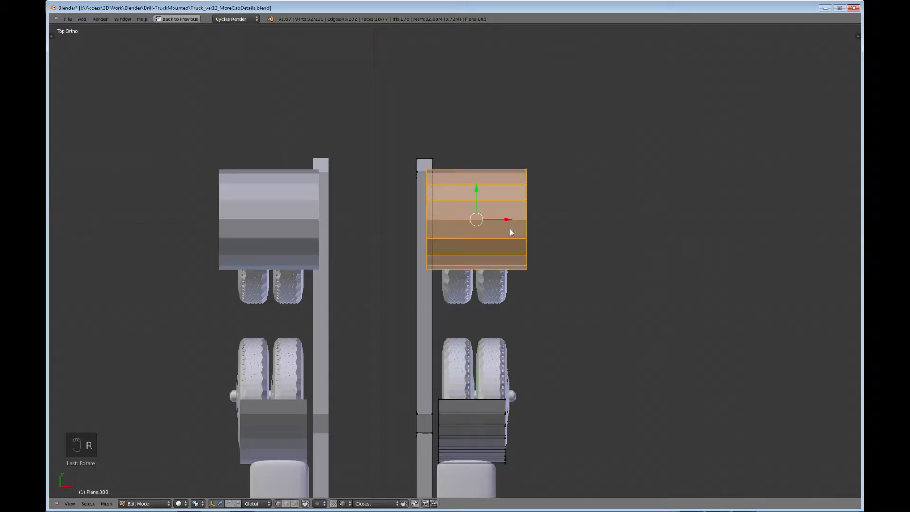
Step: Scale the cylinder down uniformly until it is slightly narrower than the frame rail
{"action": "key", "text": "s"}
{"action": "key", "text": "s"}
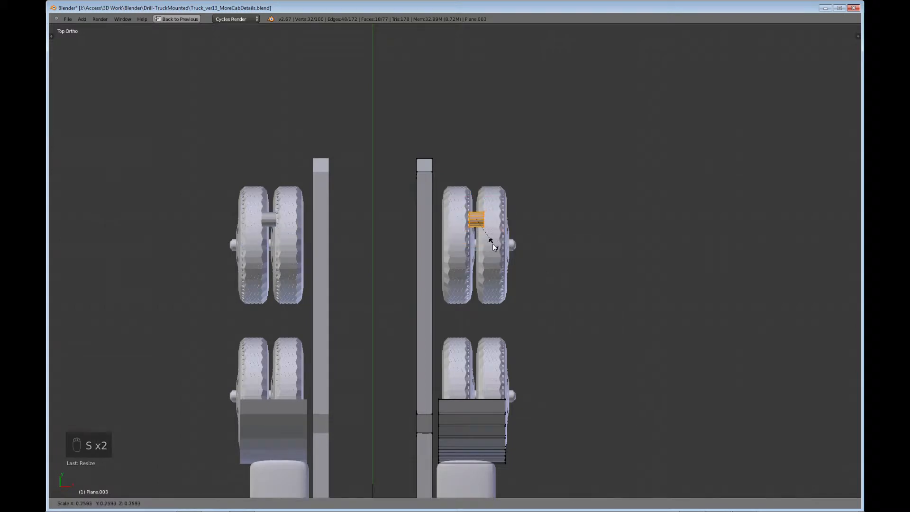
{"action": "left_click", "coordinate": [493, 246]}
Step: Move the cylinder back along Y past the rear wheels and down along Z to mid-height at the frame's rear end
{"action": "left_click_drag", "start_coordinate": [478, 189], "coordinate": [470, 147]}
{"action": "key", "text": "KP_3"}
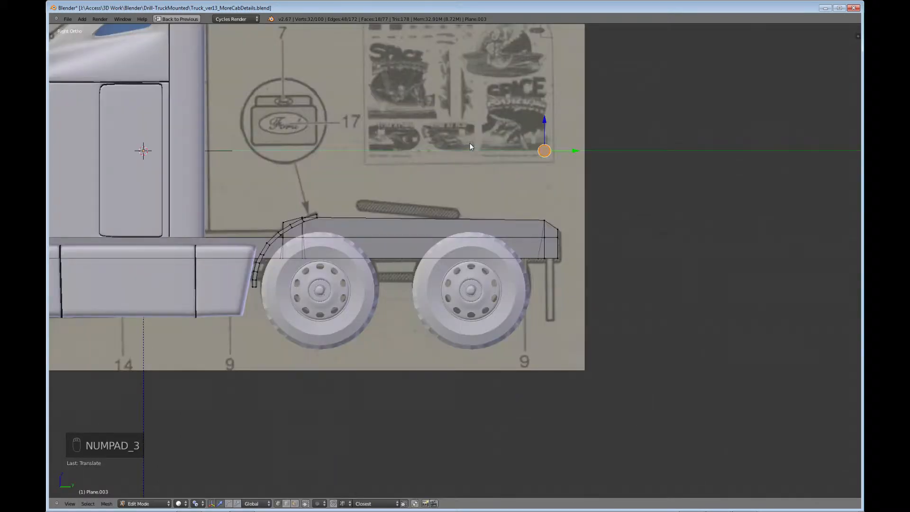
{"action": "left_click_drag", "start_coordinate": [546, 129], "coordinate": [542, 209]}
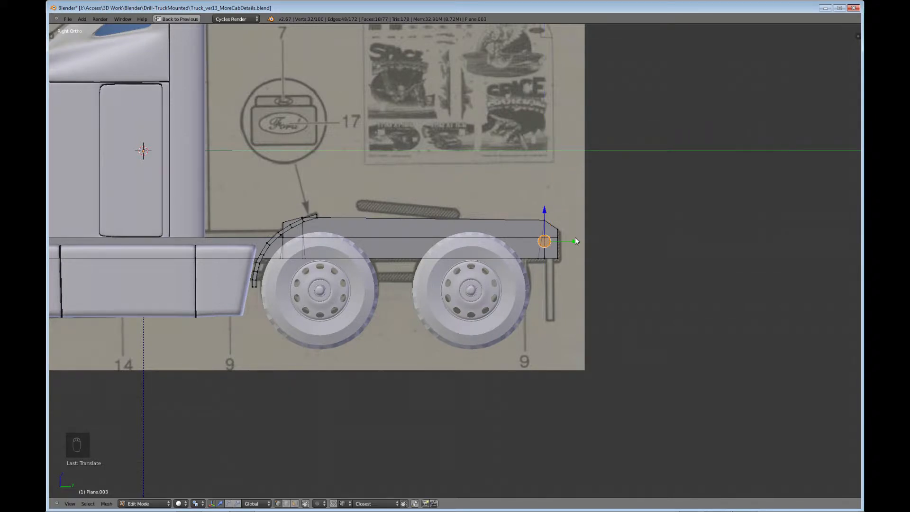
{"action": "left_click_drag", "start_coordinate": [575, 241], "coordinate": [582, 243]}
Step: Stretch the cylinder along X into a thin rod roughly as wide as the dual rear wheels and scale it down slightly overall
{"action": "key", "text": "KP_7"}
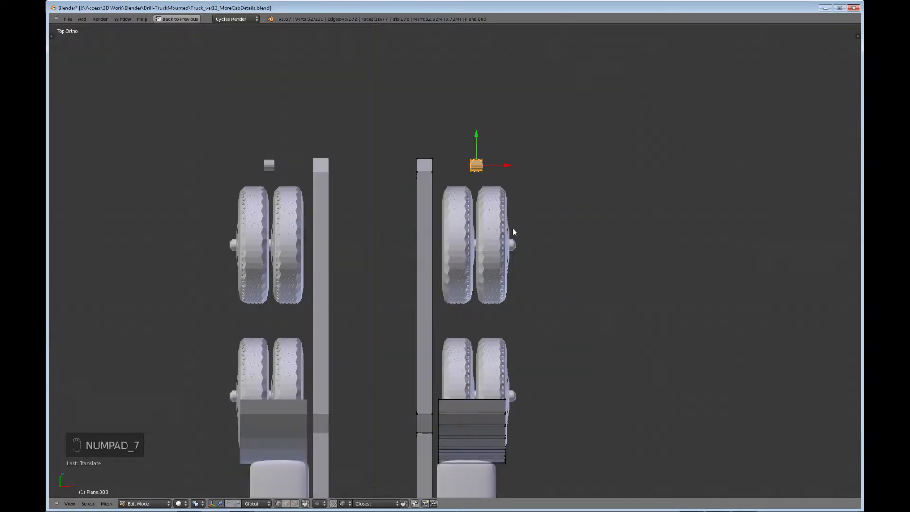
{"action": "key", "text": "s"}
{"action": "key", "text": "x"}
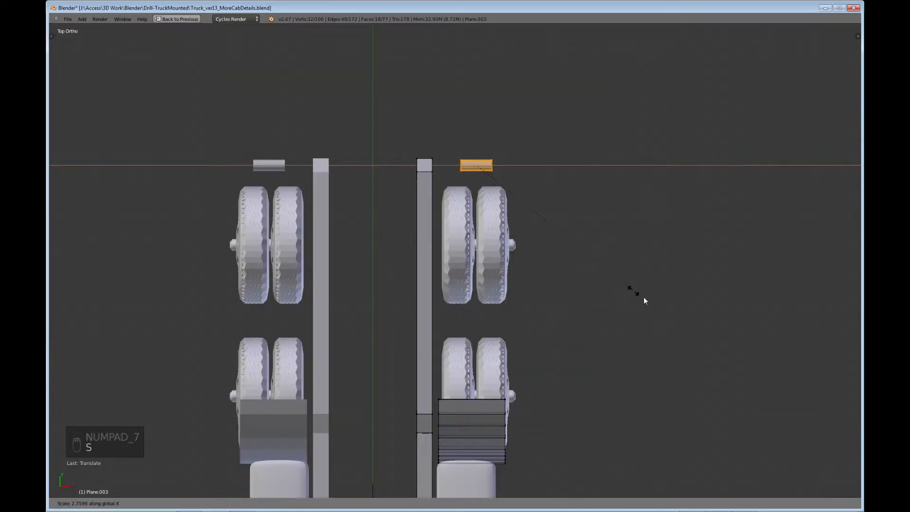
{"action": "left_click", "coordinate": [643, 301]}
{"action": "key", "text": "s"}
{"action": "key", "text": "x"}
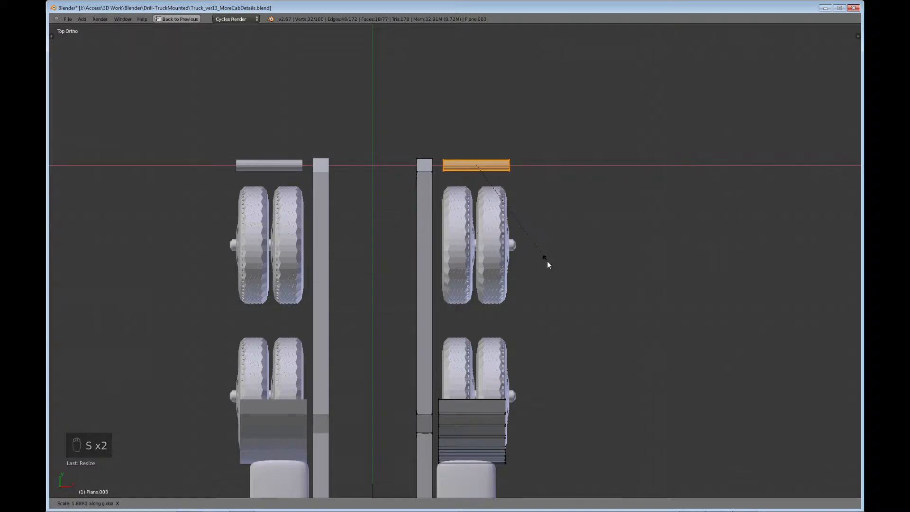
{"action": "key", "text": "s"}
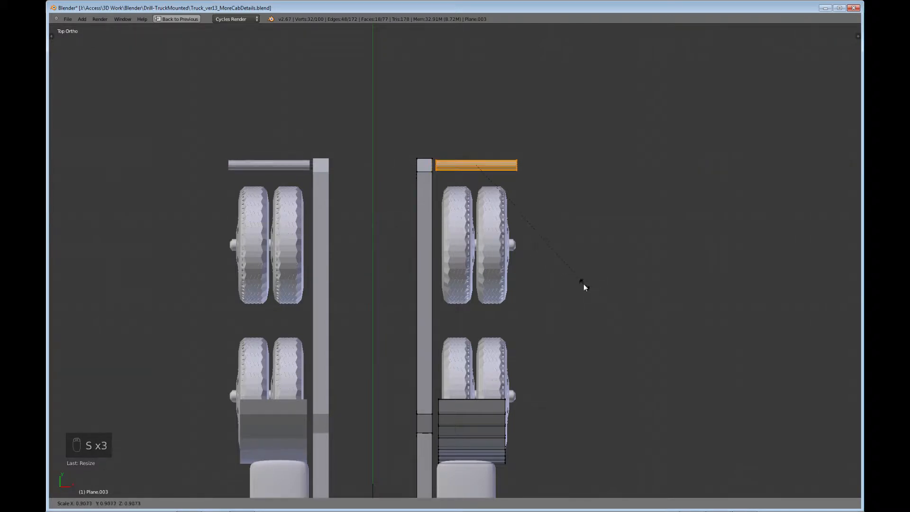
{"action": "left_click", "coordinate": [555, 273]}
Step: Lengthen the rod about 1.2 times along X and shift it about 0.14 units inward so its inner end enters the frame rail
{"action": "key", "text": "KP_3"}
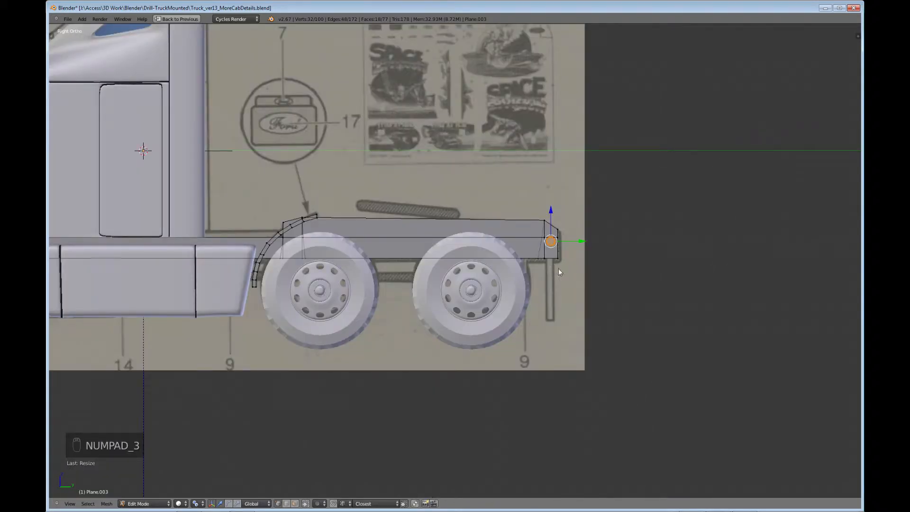
{"action": "middle_click_drag", "start_coordinate": [558, 268], "coordinate": [479, 349]}
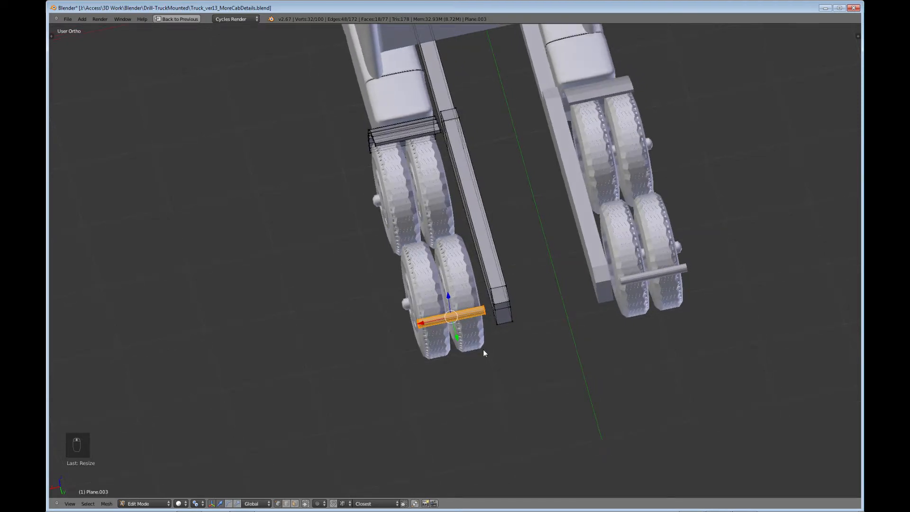
{"action": "key", "text": "s"}
{"action": "key", "text": "x"}
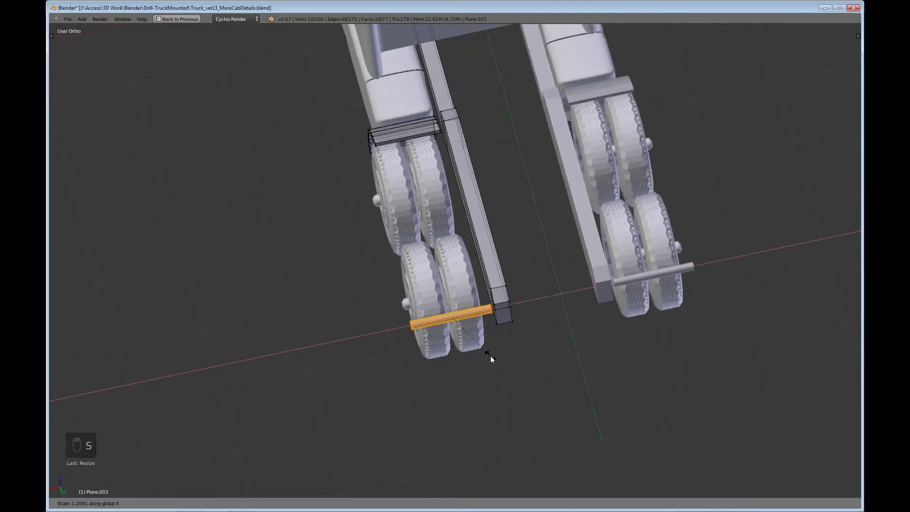
{"action": "left_click", "coordinate": [491, 358]}
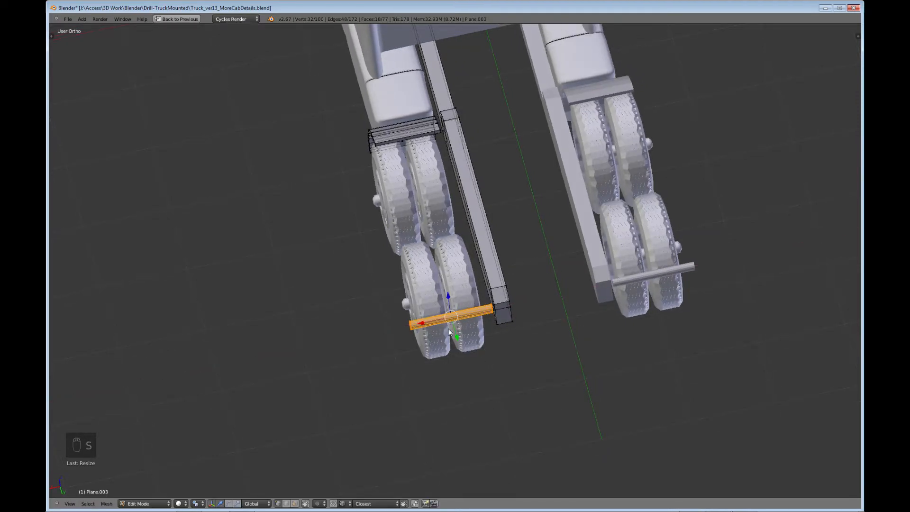
{"action": "key", "text": "g"}
{"action": "key", "text": "x"}
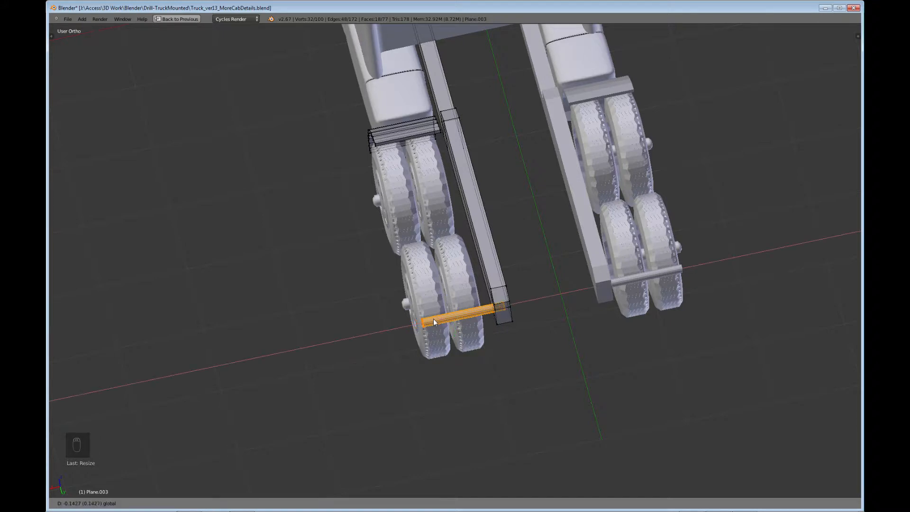
{"action": "left_click", "coordinate": [434, 322]}
Step: Delete the rod's inner end face hidden inside the frame rail
{"action": "scroll", "coordinate": [451, 315], "scroll_direction": "up", "scroll_amount": 4}
{"action": "middle_click_drag", "start_coordinate": [512, 336], "coordinate": [477, 340], "text": "shift"}
{"action": "scroll", "coordinate": [467, 307], "scroll_direction": "up", "scroll_amount": 3}
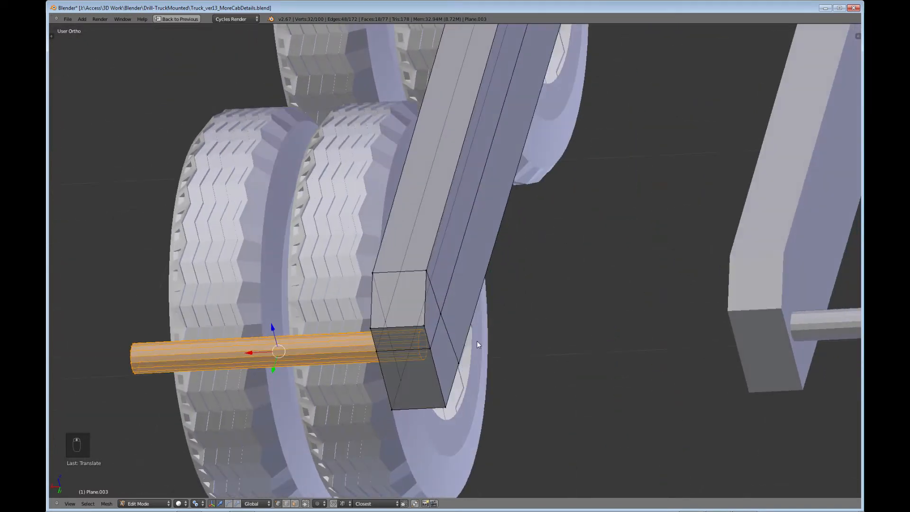
{"action": "middle_click_drag", "start_coordinate": [347, 403], "coordinate": [282, 428]}
{"action": "left_click", "coordinate": [294, 503]}
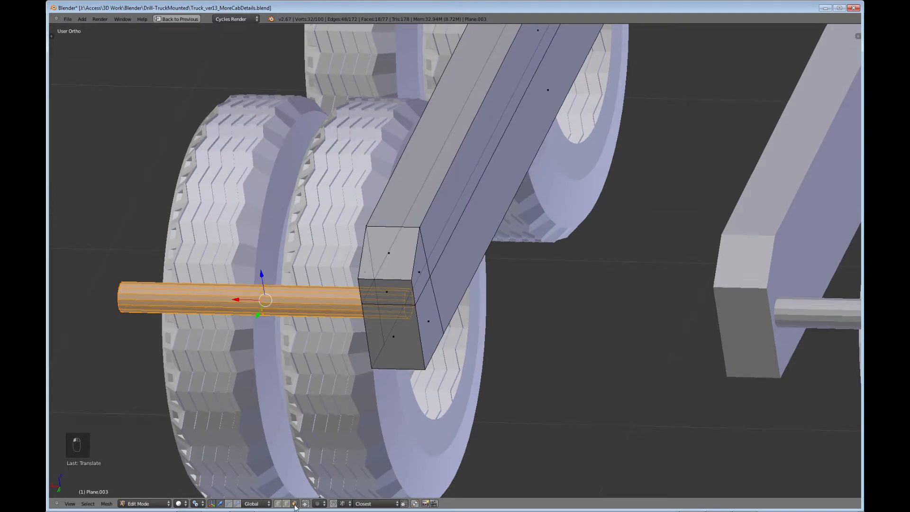
{"action": "right_click", "coordinate": [410, 309]}
{"action": "key", "text": "x"}
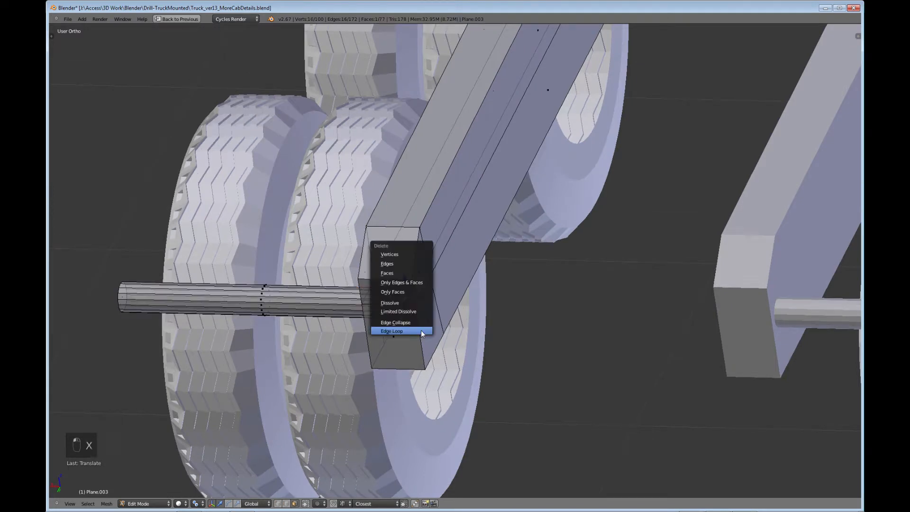
{"action": "left_click", "coordinate": [407, 282]}
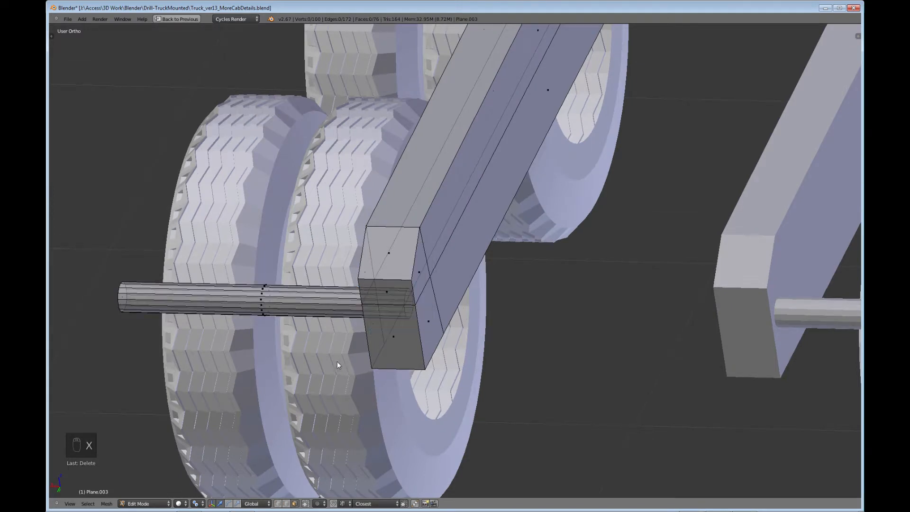
Step: Try to extrude a single underside face of the rod toward the mud flap outline in the side reference
{"action": "scroll", "coordinate": [337, 365], "scroll_direction": "down", "scroll_amount": 5}
{"action": "middle_click_drag", "start_coordinate": [343, 375], "coordinate": [531, 222]}
{"action": "scroll", "coordinate": [386, 377], "scroll_direction": "up", "scroll_amount": 2}
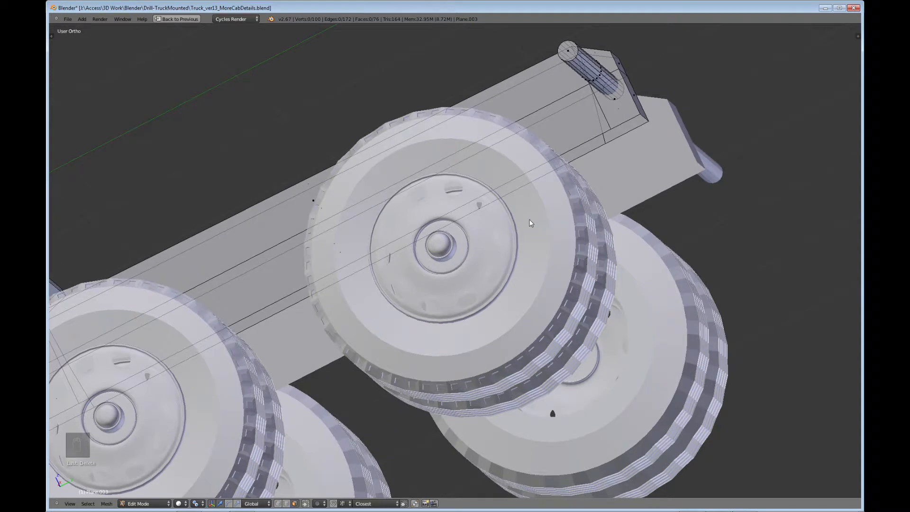
{"action": "key", "text": "ctrl+KP_7"}
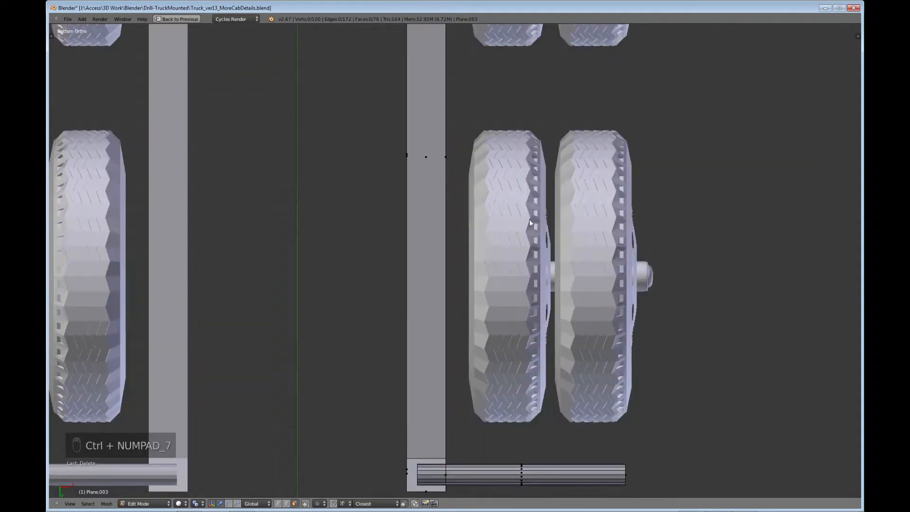
{"action": "middle_click_drag", "start_coordinate": [499, 411], "coordinate": [480, 269], "text": "shift"}
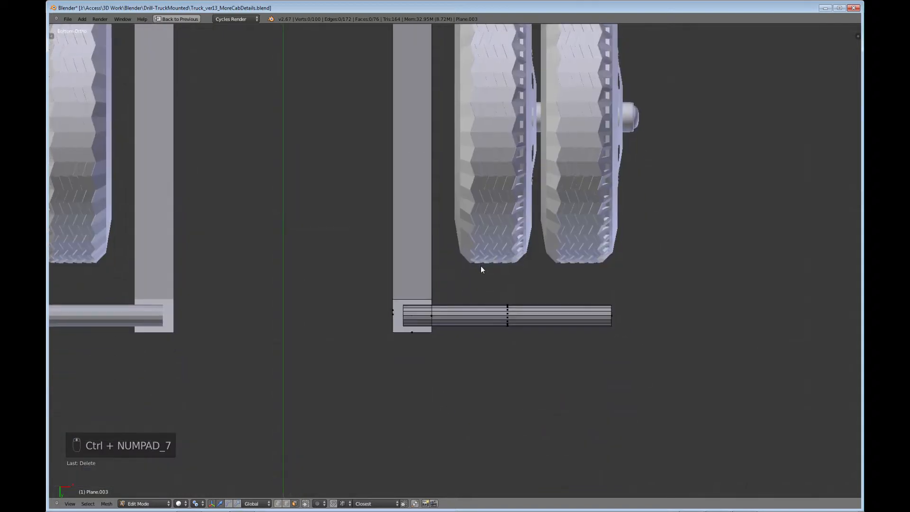
{"action": "scroll", "coordinate": [511, 337], "scroll_direction": "up", "scroll_amount": 4}
{"action": "middle_click_drag", "start_coordinate": [555, 376], "coordinate": [509, 304], "text": "shift"}
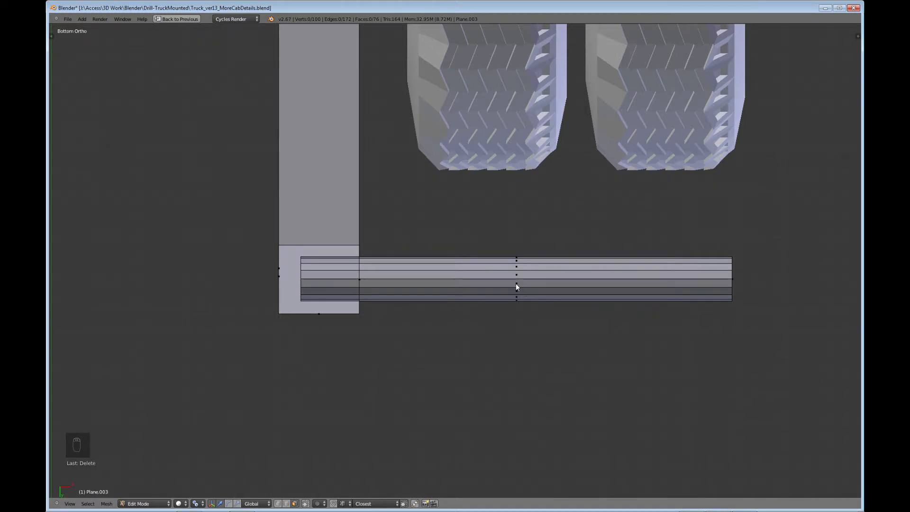
{"action": "right_click", "coordinate": [516, 284]}
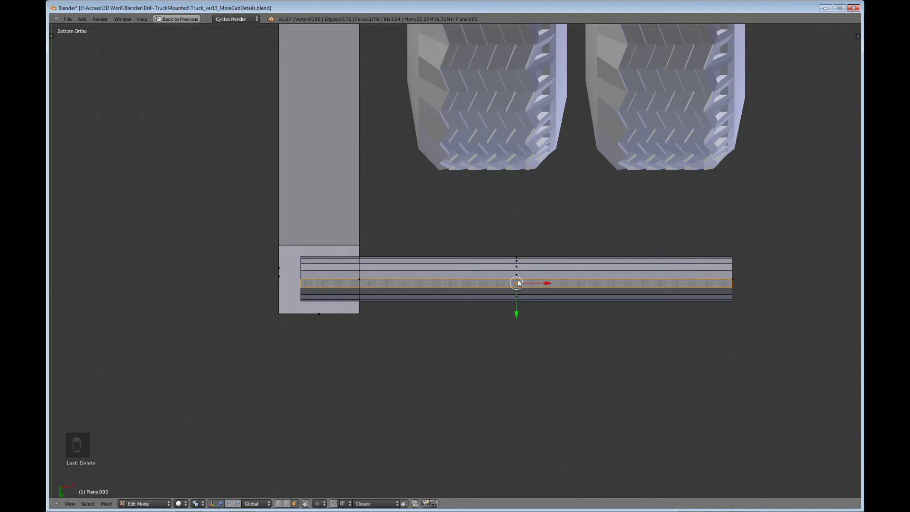
{"action": "key", "text": "KP_3"}
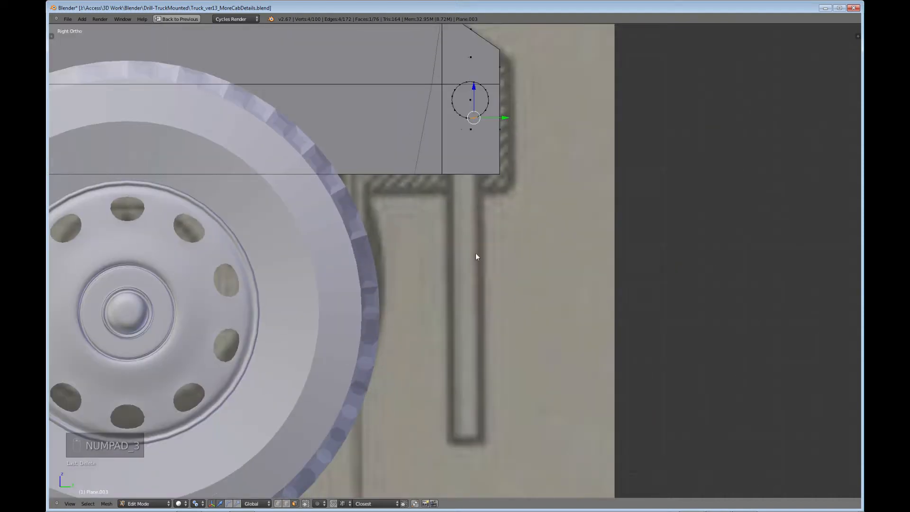
{"action": "key", "text": "e"}
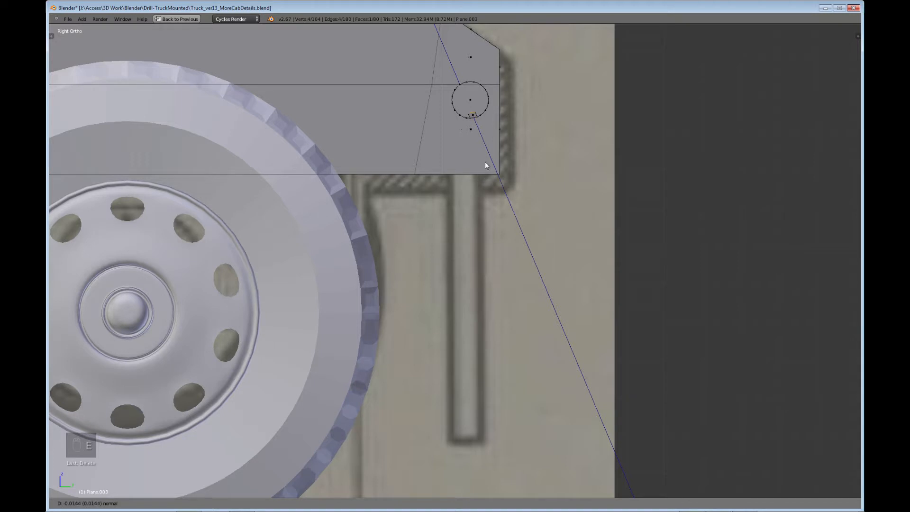
{"action": "left_click", "coordinate": [480, 151]}
{"action": "left_click", "coordinate": [476, 142]}
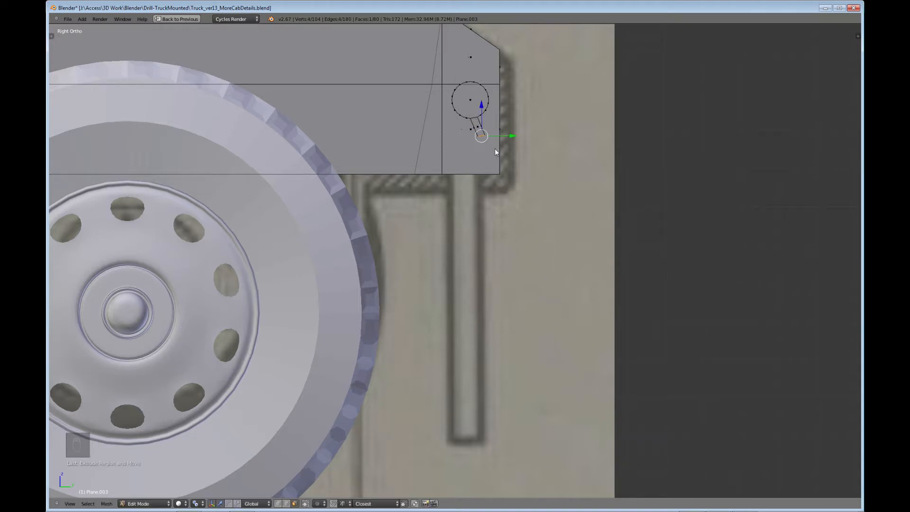
{"action": "left_click_drag", "start_coordinate": [514, 137], "coordinate": [504, 141]}
Step: Undo the single-face extrusion and its face selection
{"action": "key", "text": "ctrl+z"}
{"action": "key", "text": "ctrl+z"}
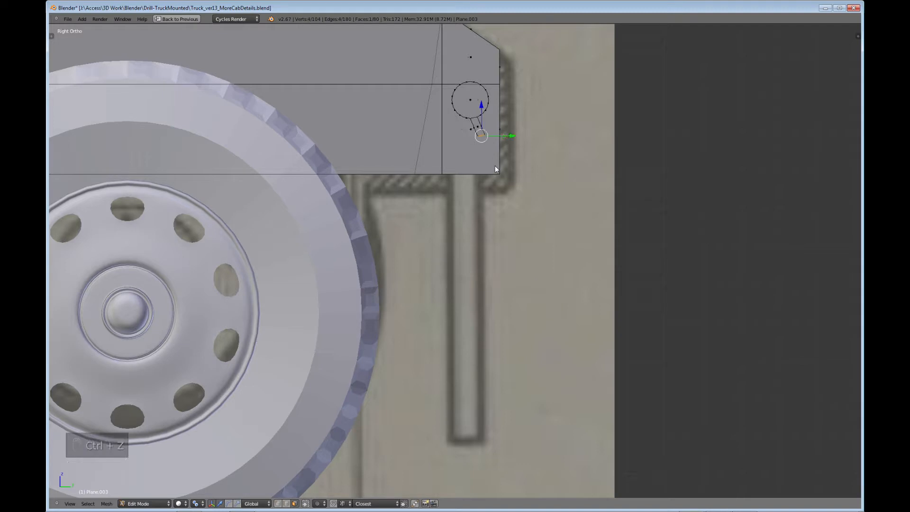
{"action": "key", "text": "ctrl+z"}
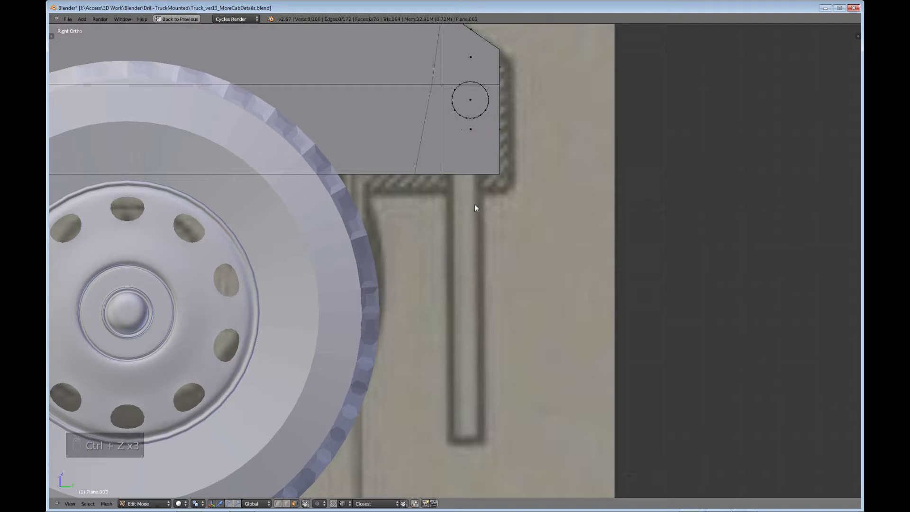
Step: Select the two adjacent middle faces along the underside of the rod, seen from below
{"action": "key", "text": "ctrl+KP_7"}
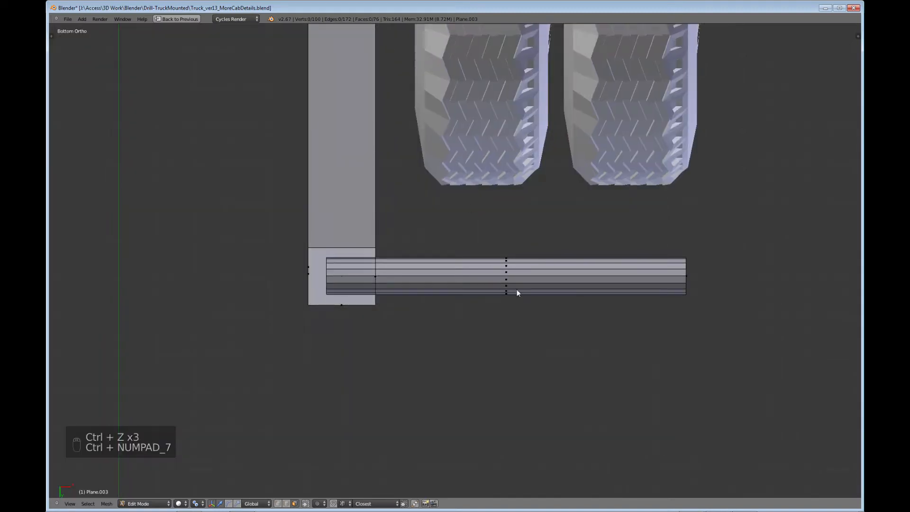
{"action": "right_click", "coordinate": [508, 272]}
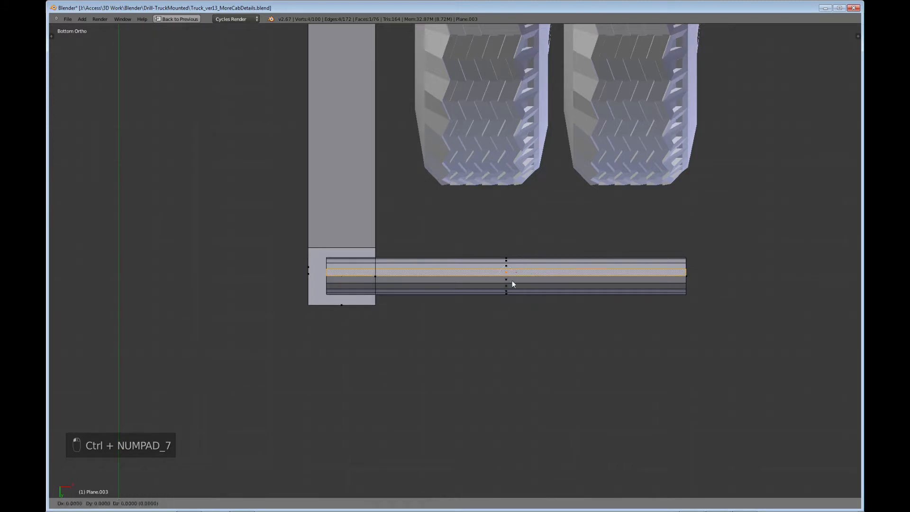
{"action": "right_click", "coordinate": [519, 282], "text": "shift"}
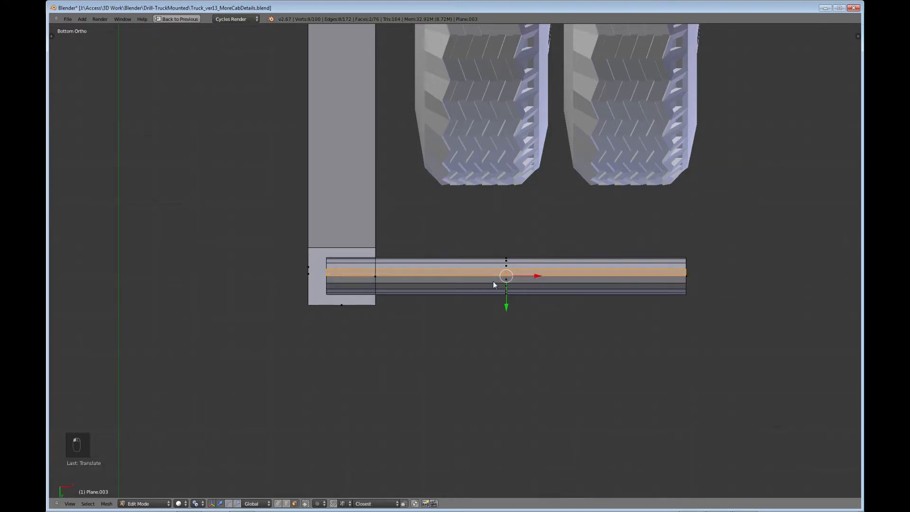
{"action": "scroll", "coordinate": [493, 284], "scroll_direction": "up", "scroll_amount": 6}
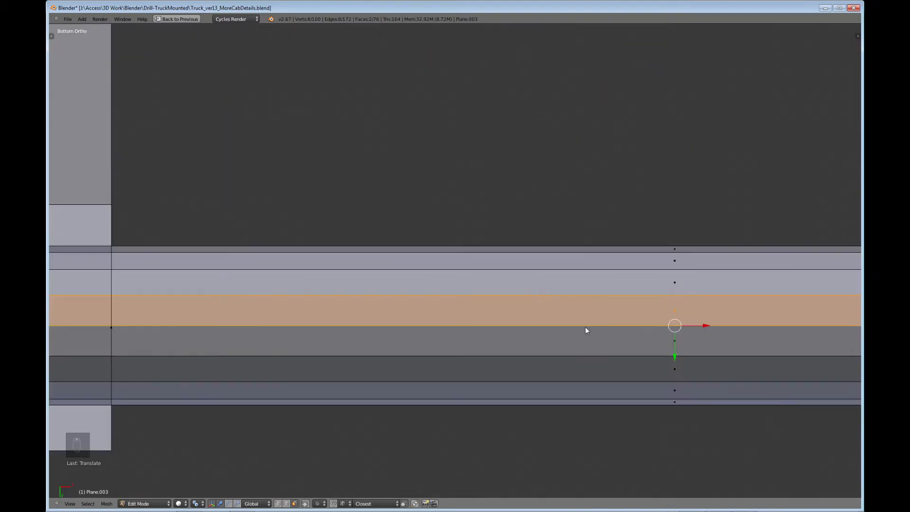
{"action": "middle_click_drag", "start_coordinate": [518, 297], "coordinate": [376, 224], "text": "shift"}
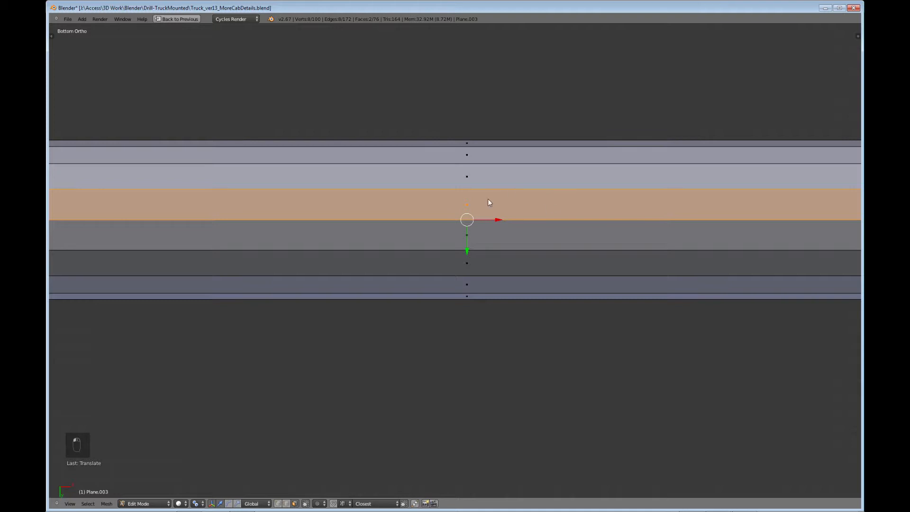
{"action": "left_click", "coordinate": [468, 177]}
{"action": "left_click", "coordinate": [487, 213]}
{"action": "left_click", "coordinate": [485, 235], "text": "shift"}
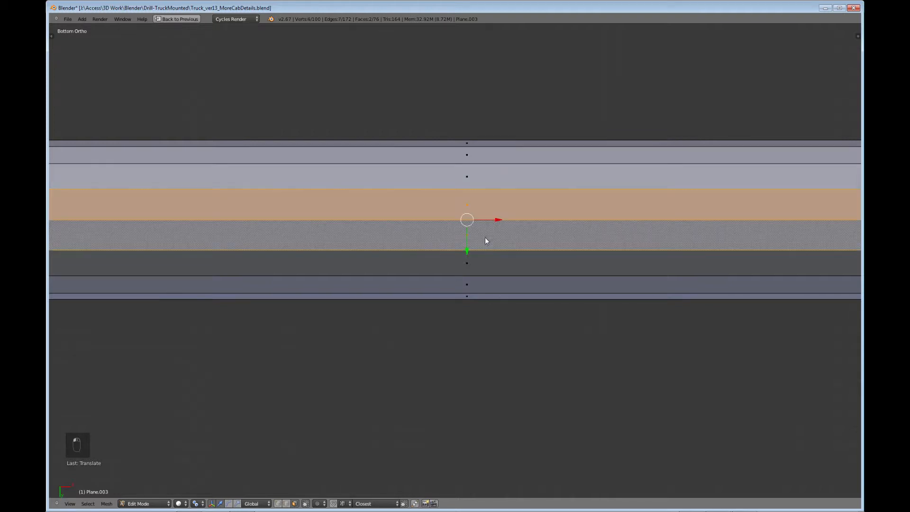
Step: Try to extrude the rod's two selected underside faces downward and scale them narrower toward the mud flap outline
{"action": "scroll", "coordinate": [485, 237], "scroll_direction": "down", "scroll_amount": 7}
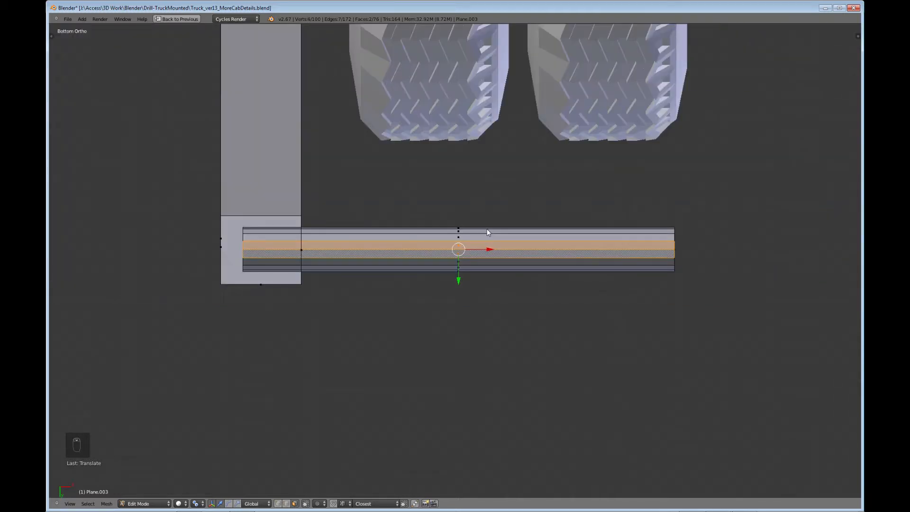
{"action": "key", "text": "KP_3"}
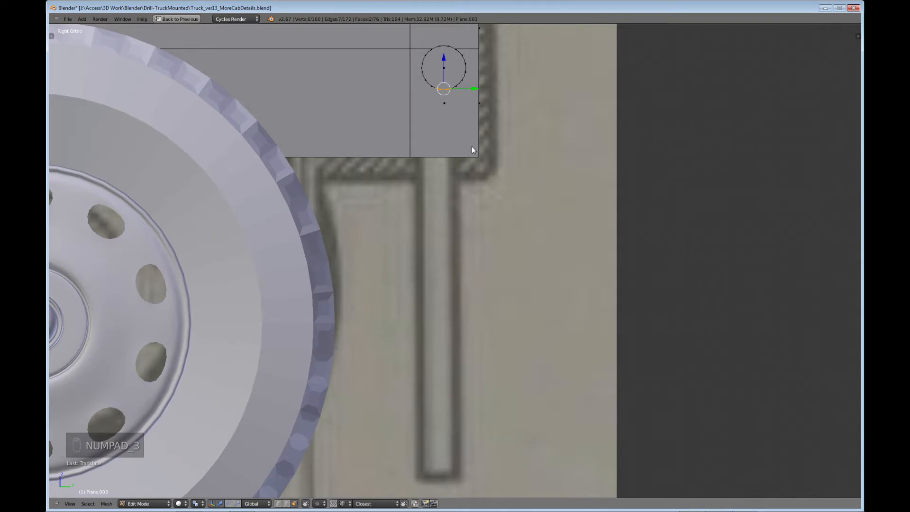
{"action": "key", "text": "e"}
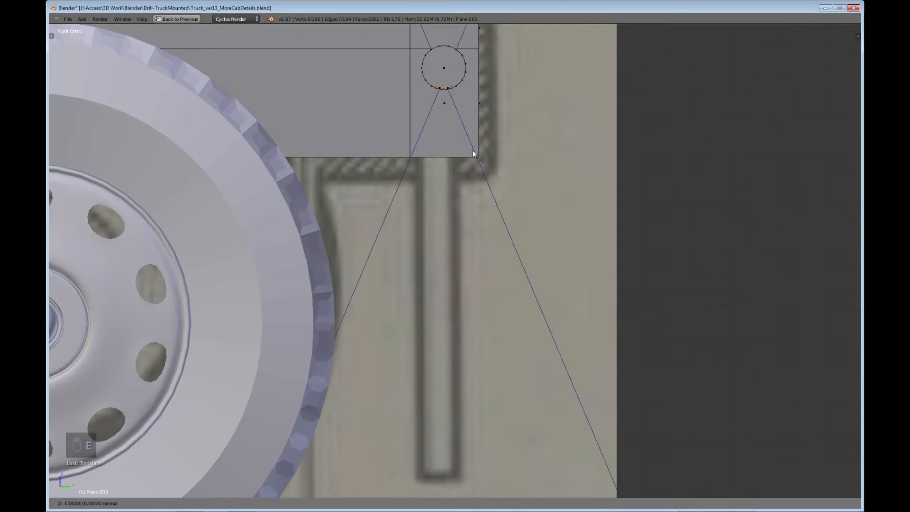
{"action": "left_click", "coordinate": [460, 125]}
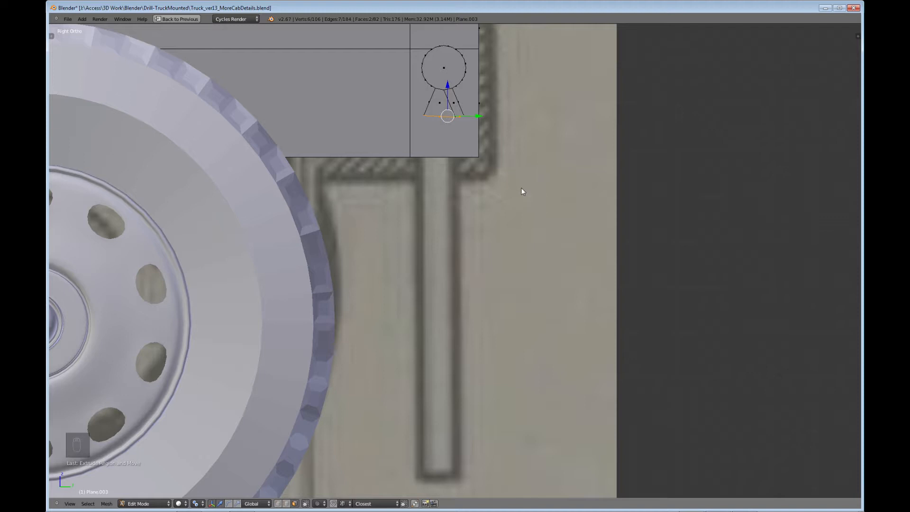
{"action": "key", "text": "s"}
{"action": "left_click", "coordinate": [459, 153]}
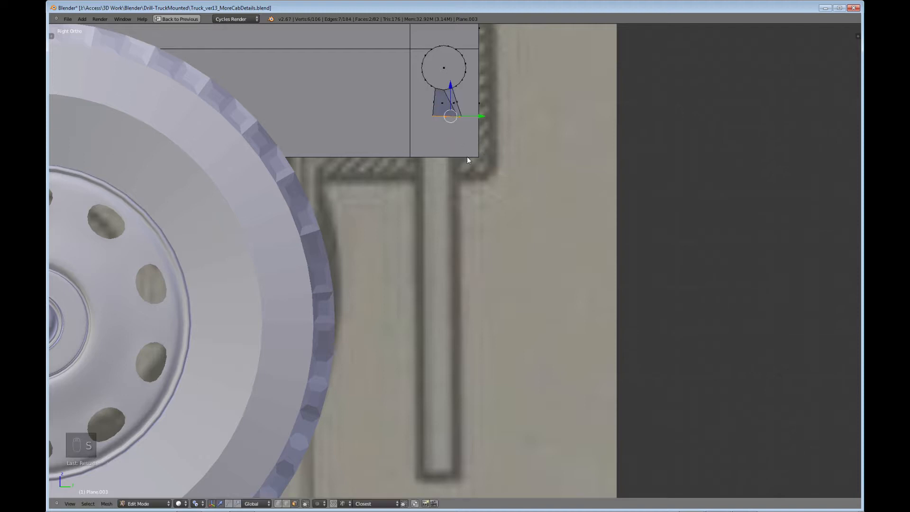
Step: Set the pivot point to Median Point, and undo the scaling, the extrusion and the last face selection
{"action": "left_click", "coordinate": [199, 503]}
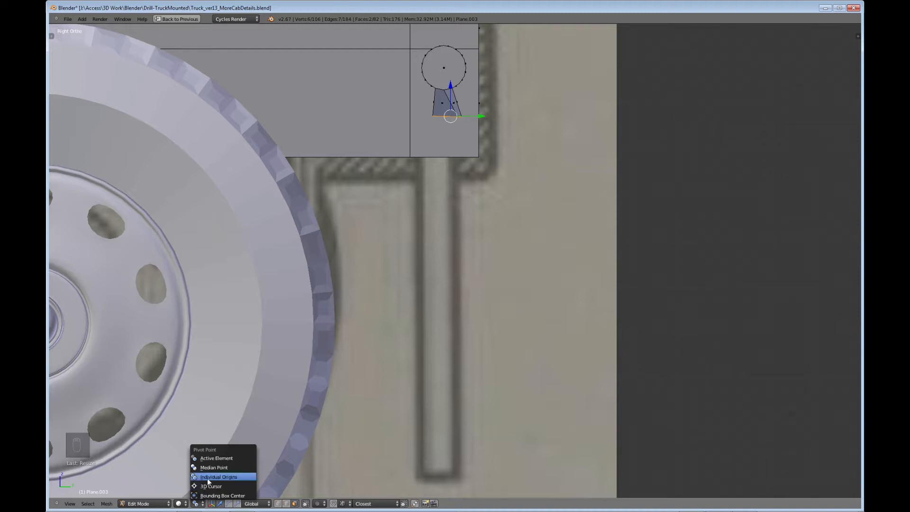
{"action": "left_click", "coordinate": [211, 465]}
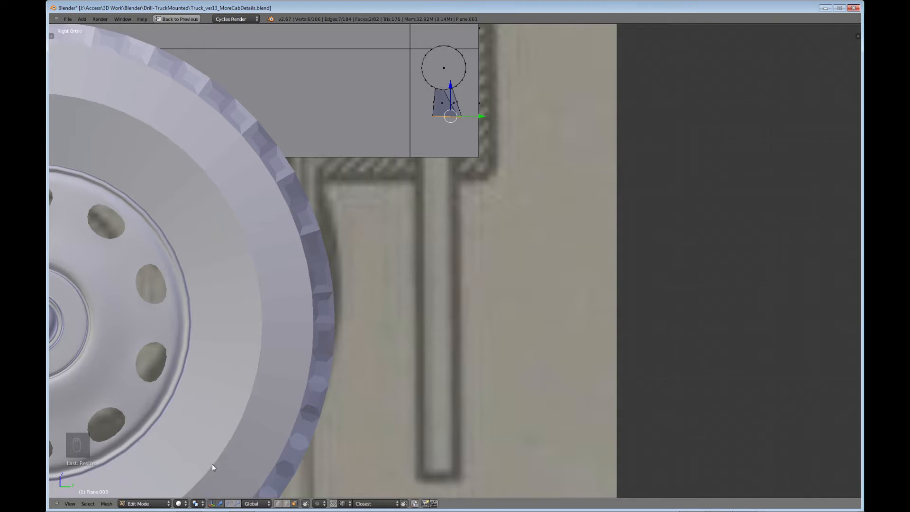
{"action": "key", "text": "ctrl+z"}
{"action": "key", "text": "ctrl+z"}
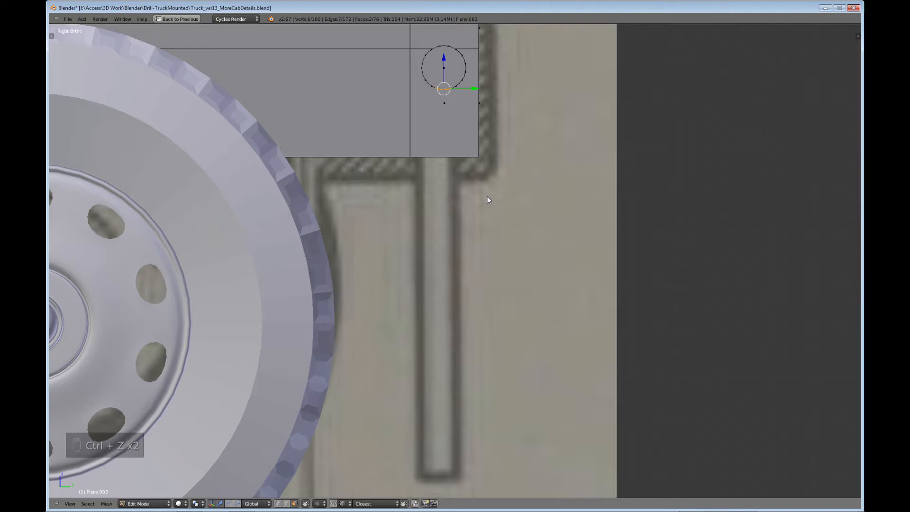
{"action": "key", "text": "ctrl+z"}
Step: Add the adjacent rearward face on the rod's underside to the selection so two middle faces are selected
{"action": "middle_click_drag", "start_coordinate": [452, 130], "coordinate": [439, 65]}
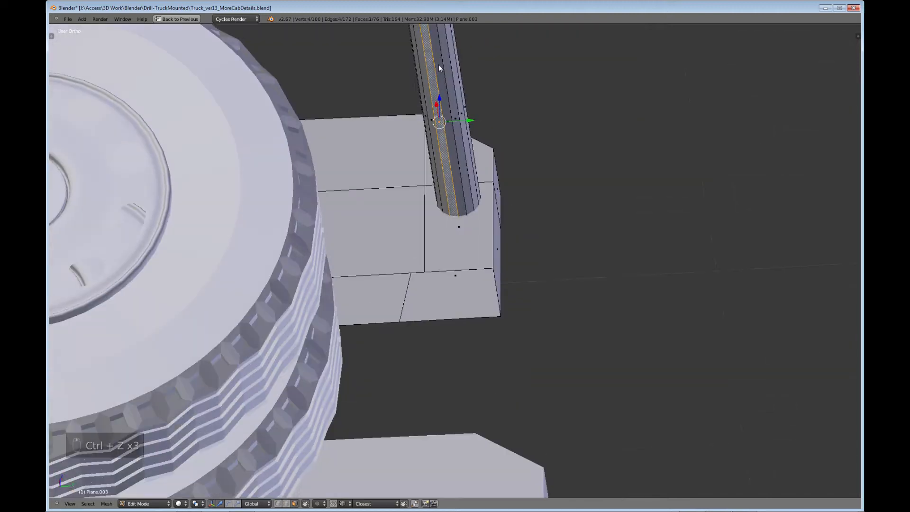
{"action": "scroll", "coordinate": [454, 125], "scroll_direction": "up", "scroll_amount": 6}
{"action": "scroll", "coordinate": [456, 276], "scroll_direction": "up", "scroll_amount": 5, "text": "shift"}
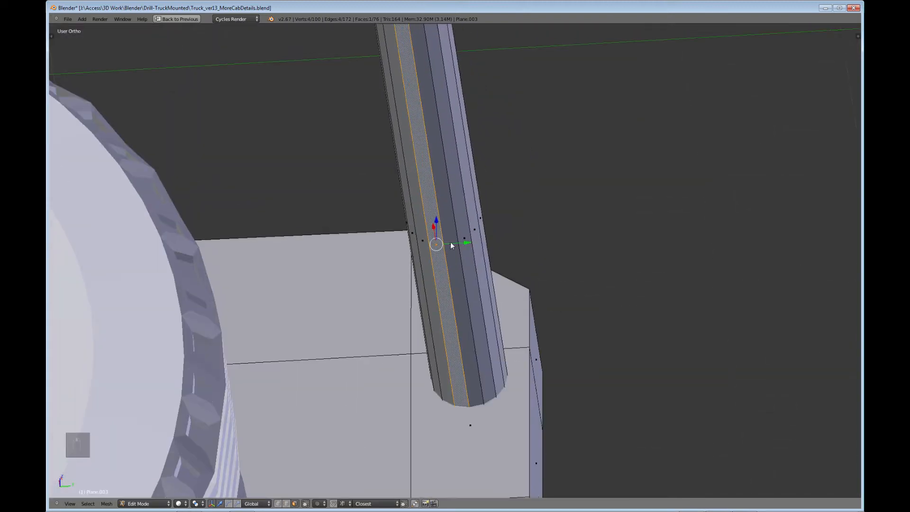
{"action": "right_click", "coordinate": [449, 234], "text": "shift"}
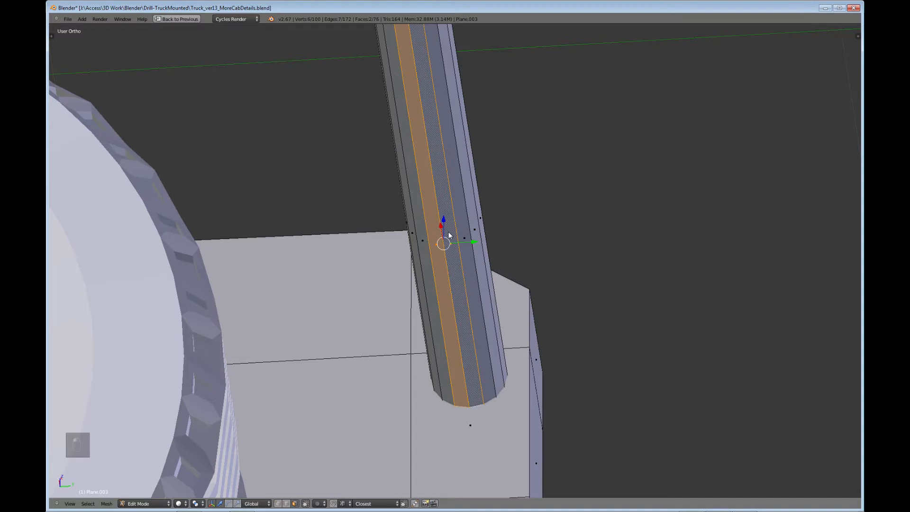
Step: Extrude the two underside faces straight down from the rod, following the mud flap outline in the side reference
{"action": "key", "text": "KP_3"}
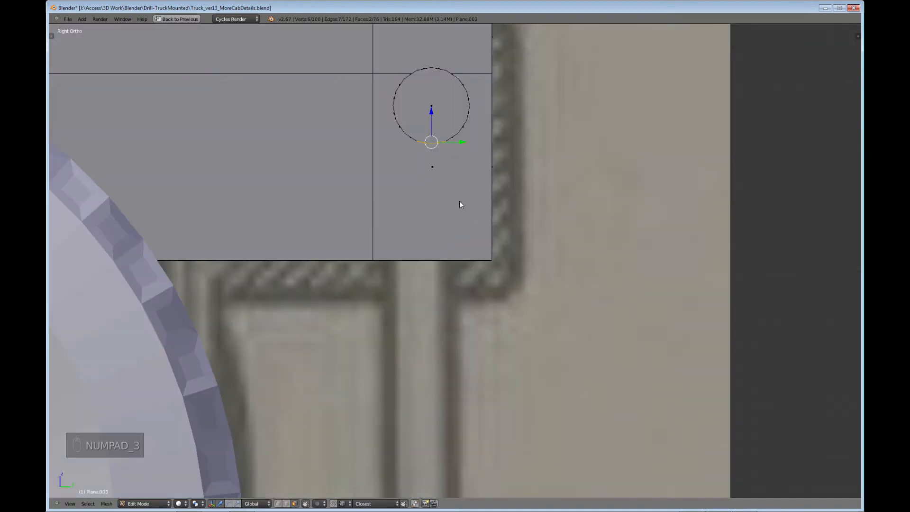
{"action": "scroll", "coordinate": [459, 201], "scroll_direction": "down", "scroll_amount": 5}
{"action": "middle_click_drag", "start_coordinate": [469, 287], "coordinate": [431, 247], "text": "shift"}
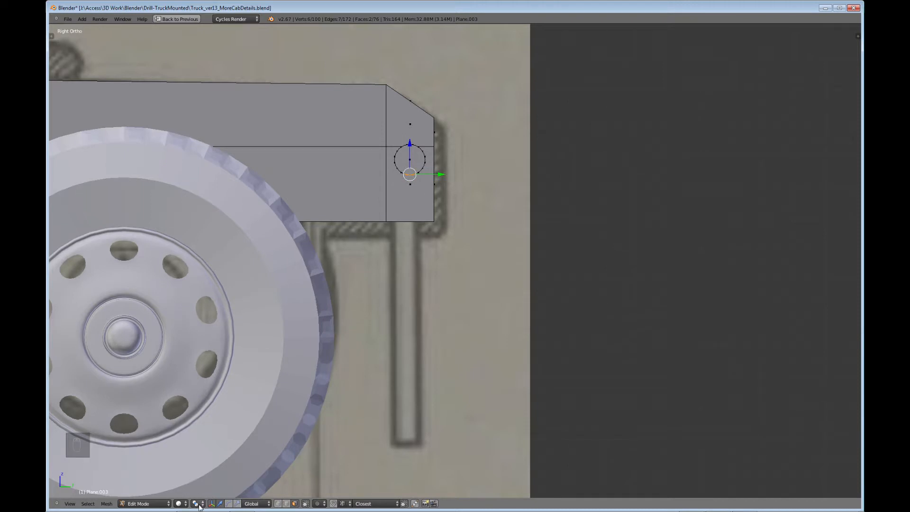
{"action": "scroll", "coordinate": [414, 246], "scroll_direction": "up", "scroll_amount": 5}
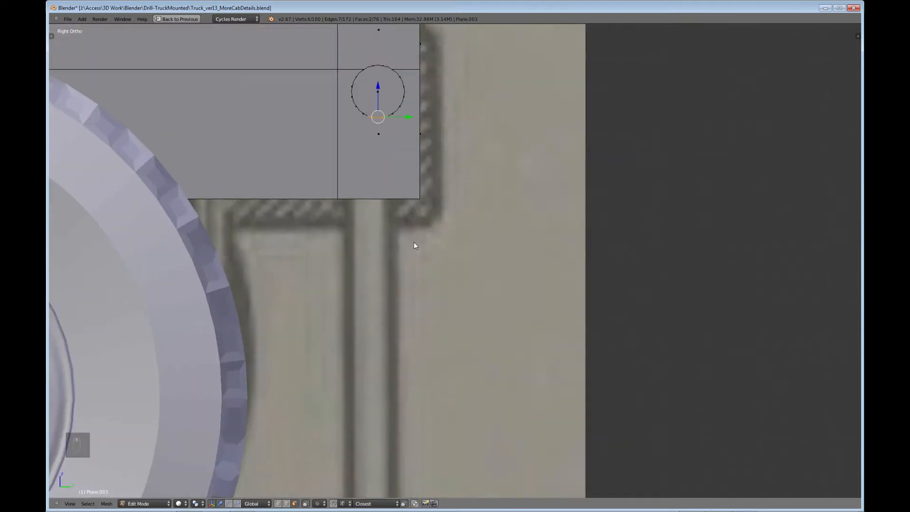
{"action": "key", "text": "e"}
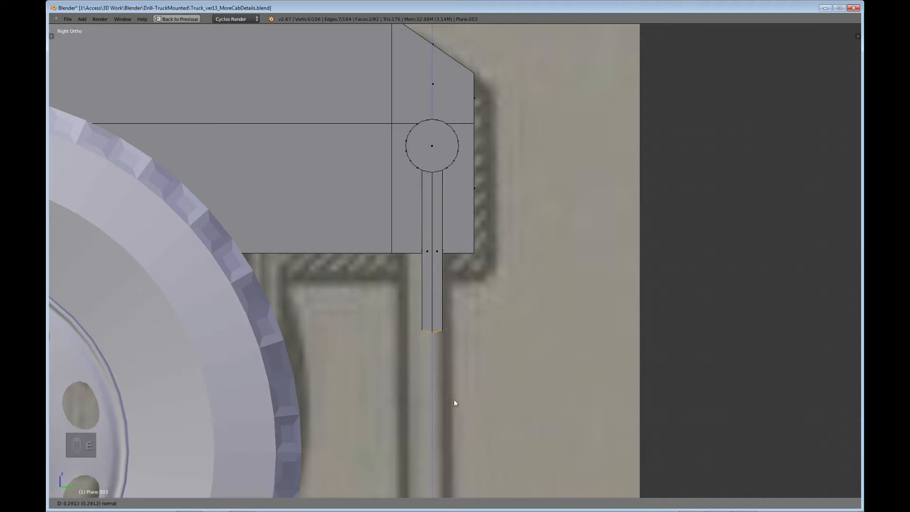
{"action": "left_click", "coordinate": [459, 442]}
Step: Move the extruded bottom faces down about 0.49 along Z to the lower end of the mud flap outline
{"action": "middle_click_drag", "start_coordinate": [457, 414], "coordinate": [471, 222], "text": "shift"}
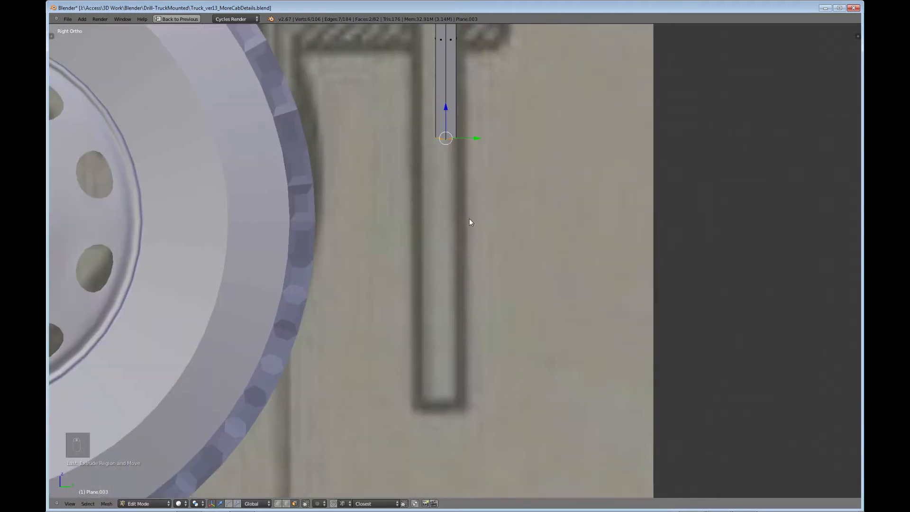
{"action": "key", "text": "g"}
{"action": "key", "text": "z"}
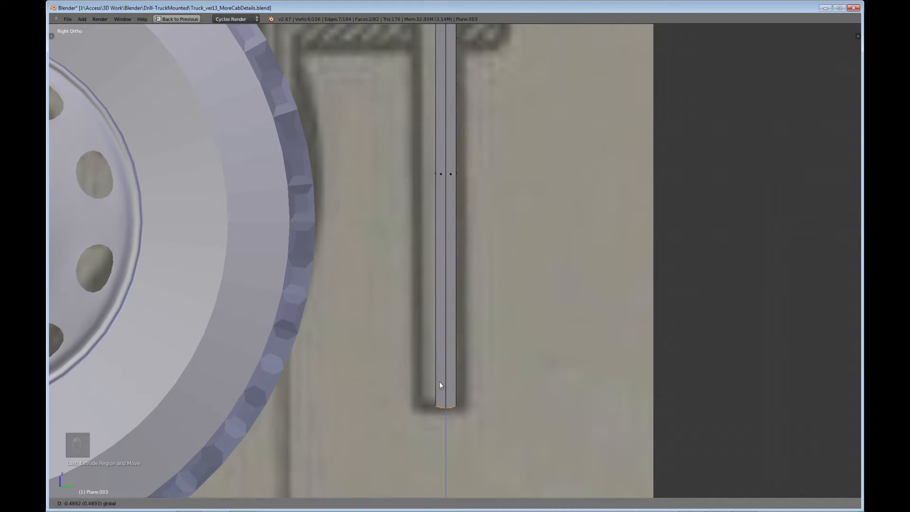
{"action": "left_click", "coordinate": [439, 385]}
Step: Box-select the inner end vertices of the rod and mud flap in the back view, including hidden ones
{"action": "scroll", "coordinate": [450, 370], "scroll_direction": "down", "scroll_amount": 6}
{"action": "middle_click_drag", "start_coordinate": [467, 342], "coordinate": [478, 161]}
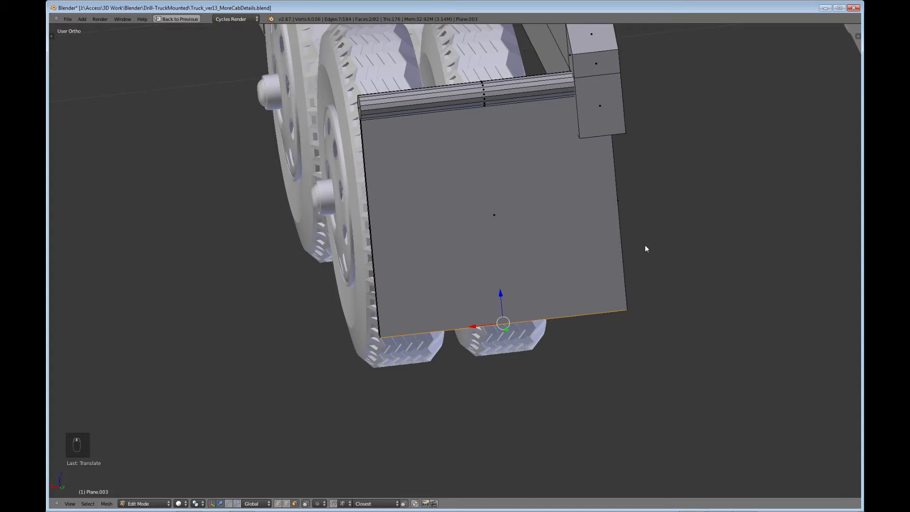
{"action": "middle_click_drag", "start_coordinate": [646, 249], "coordinate": [573, 224]}
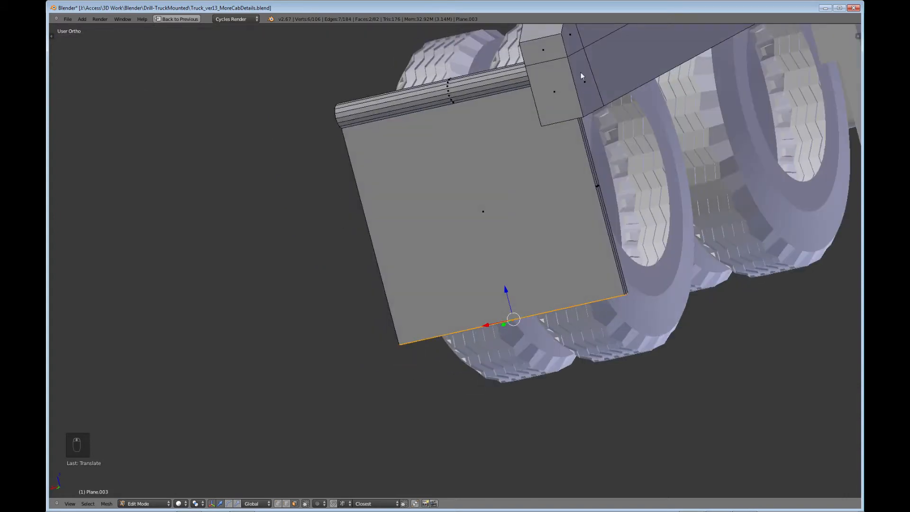
{"action": "middle_click_drag", "start_coordinate": [581, 72], "coordinate": [578, 158]}
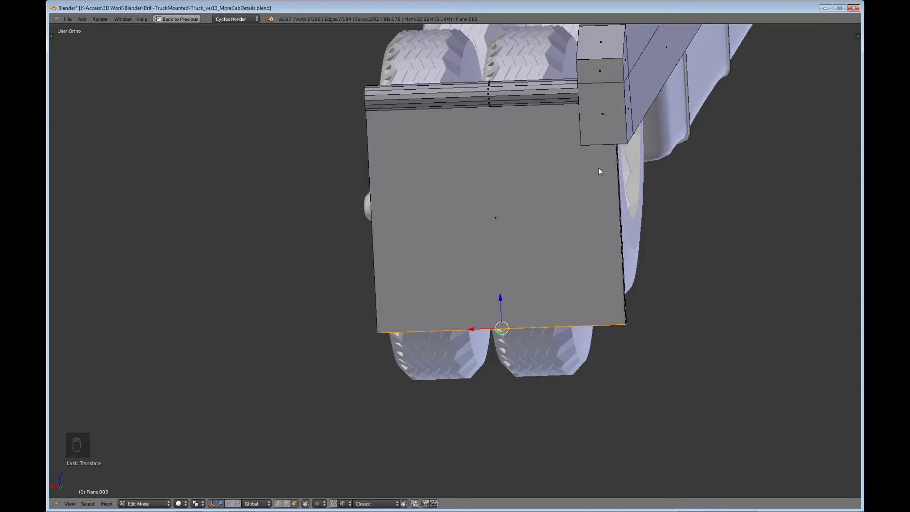
{"action": "key", "text": "ctrl+KP_1"}
{"action": "middle_click_drag", "start_coordinate": [626, 161], "coordinate": [463, 255], "text": "shift"}
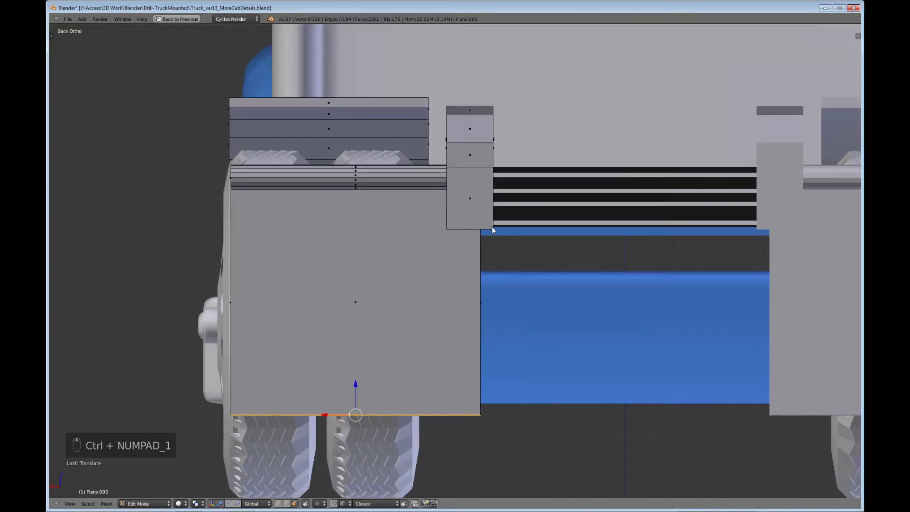
{"action": "left_click", "coordinate": [288, 504]}
{"action": "left_click", "coordinate": [305, 504]}
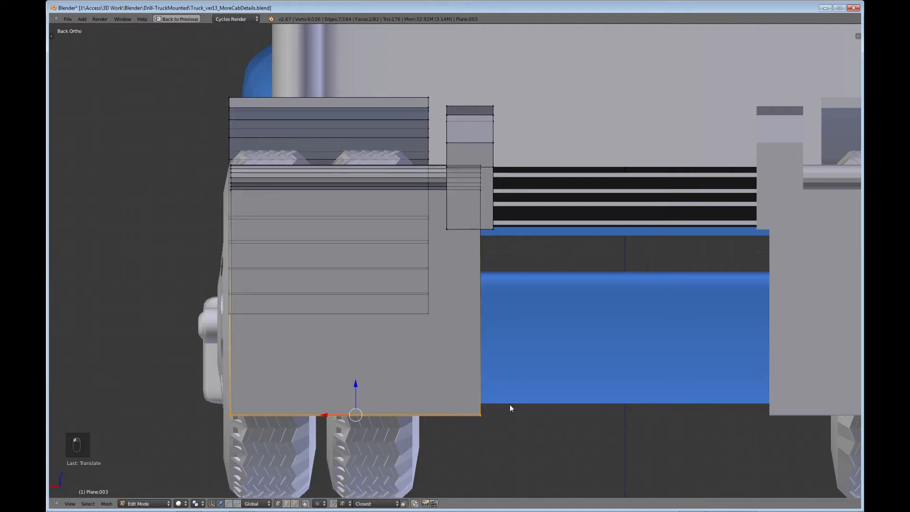
{"action": "right_click", "coordinate": [480, 414]}
{"action": "key", "text": "b"}
{"action": "left_click_drag", "start_coordinate": [493, 433], "coordinate": [474, 160]}
Step: Deselect the frame rail's vertices and move the rod and flap's inner end along X to the rail's outer side
{"action": "key", "text": "c"}
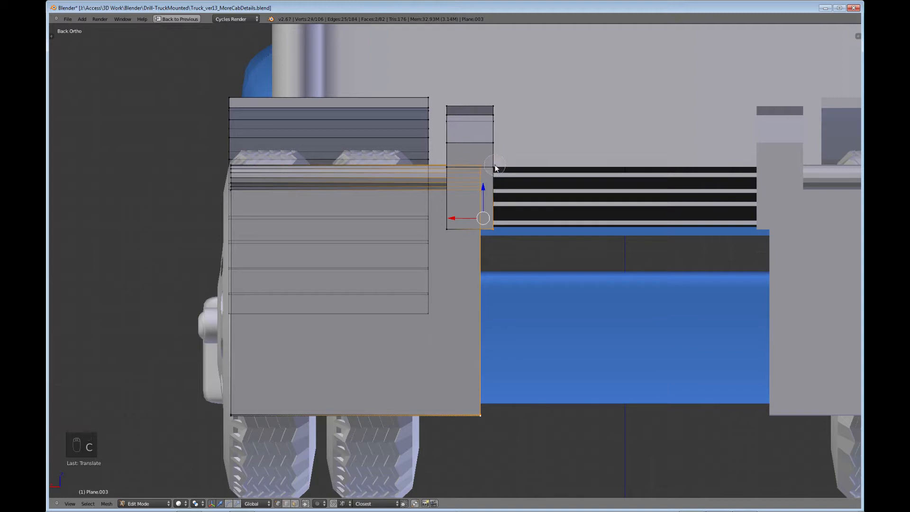
{"action": "key", "text": "c"}
{"action": "middle_click", "coordinate": [497, 223]}
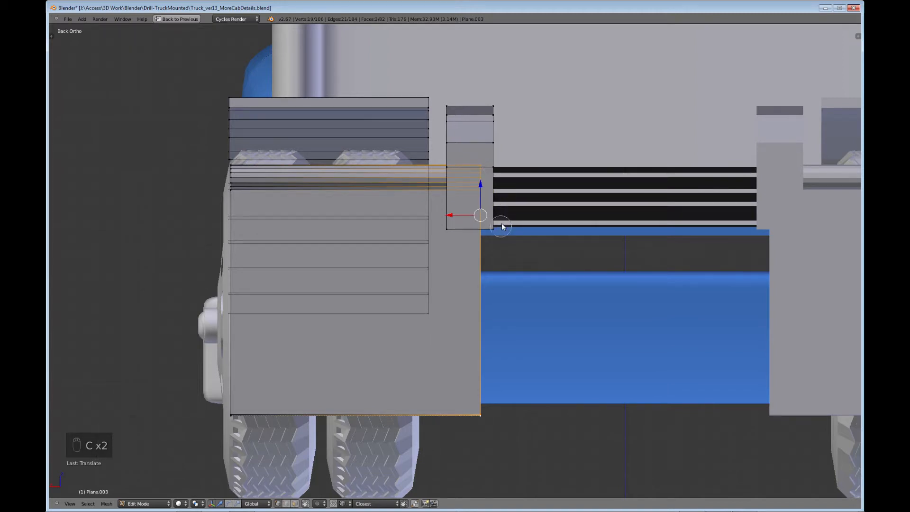
{"action": "right_click", "coordinate": [501, 225]}
{"action": "left_click_drag", "start_coordinate": [451, 215], "coordinate": [416, 216]}
{"action": "key", "text": "a"}
Step: Examine the mirrored mud flaps and rods on the frame in Object Mode from several angles
{"action": "scroll", "coordinate": [440, 274], "scroll_direction": "down", "scroll_amount": 2}
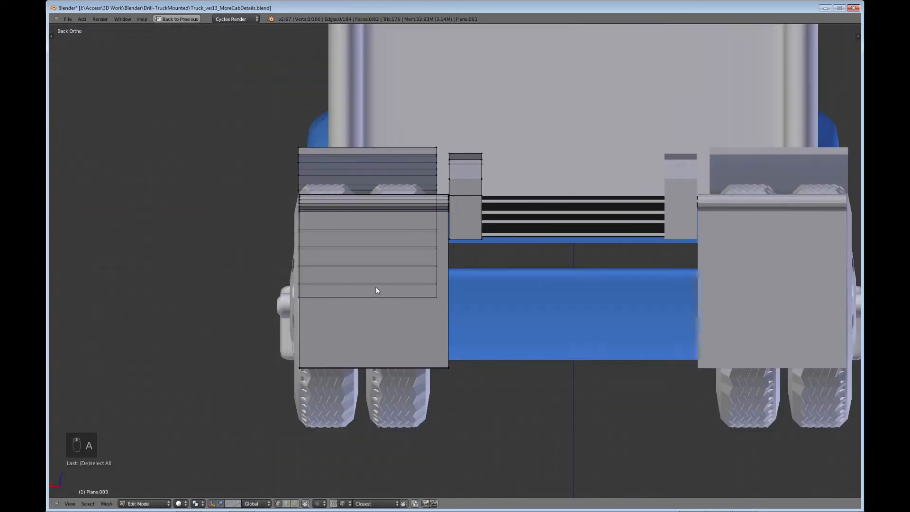
{"action": "middle_click_drag", "start_coordinate": [376, 290], "coordinate": [439, 297]}
{"action": "key", "text": "Tab"}
{"action": "scroll", "coordinate": [528, 304], "scroll_direction": "up", "scroll_amount": 4}
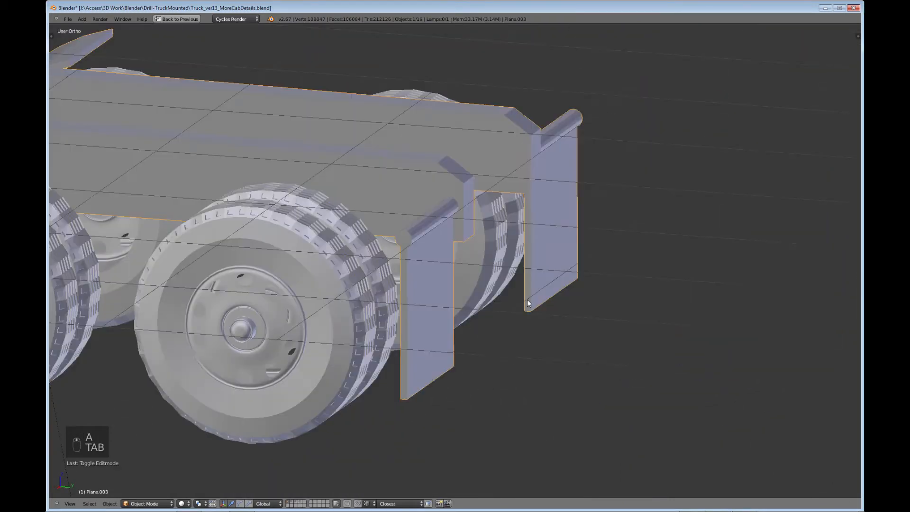
{"action": "scroll", "coordinate": [528, 306], "scroll_direction": "down", "scroll_amount": 4}
{"action": "middle_click_drag", "start_coordinate": [529, 311], "coordinate": [462, 346]}
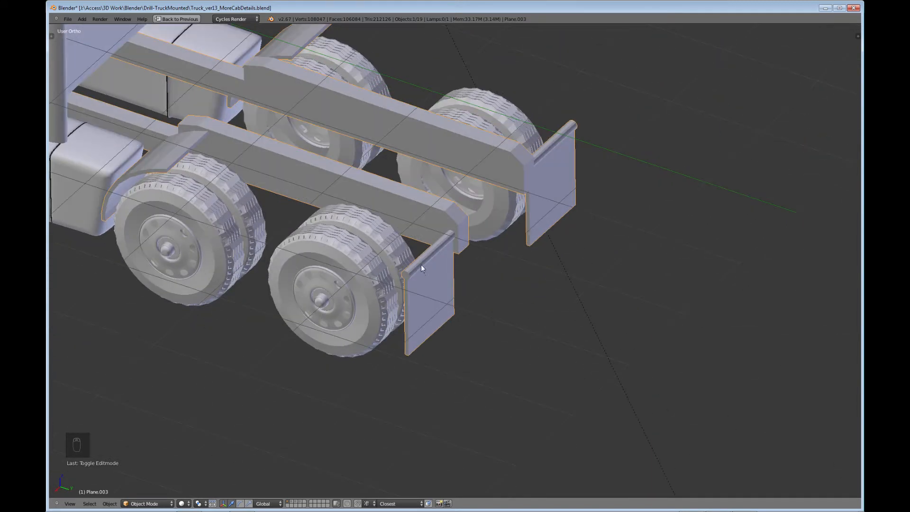
{"action": "middle_click_drag", "start_coordinate": [425, 282], "coordinate": [539, 349]}
{"action": "scroll", "coordinate": [431, 290], "scroll_direction": "up", "scroll_amount": 1}
{"action": "scroll", "coordinate": [430, 289], "scroll_direction": "up", "scroll_amount": 1}
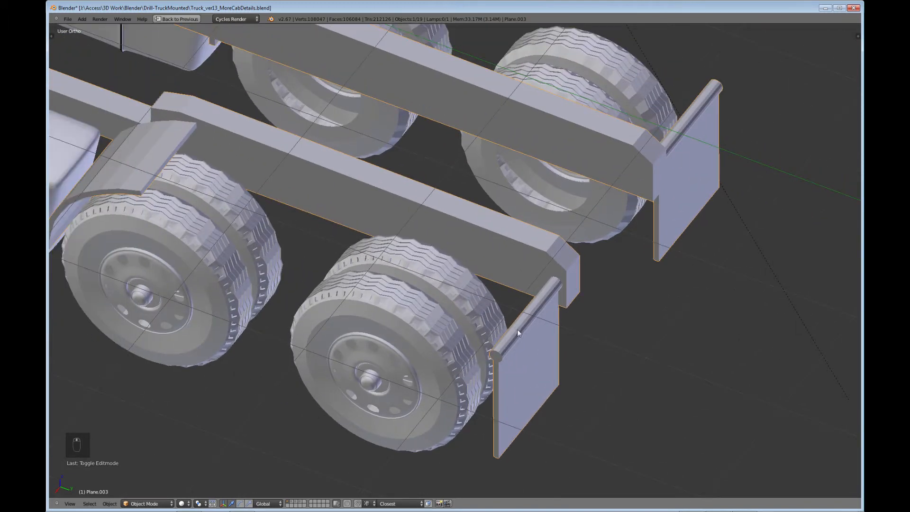
Step: Apply smooth shading to the linked geometry of the mud flap with its rod and the wheel fender, and return to Object Mode
{"action": "key", "text": "Tab"}
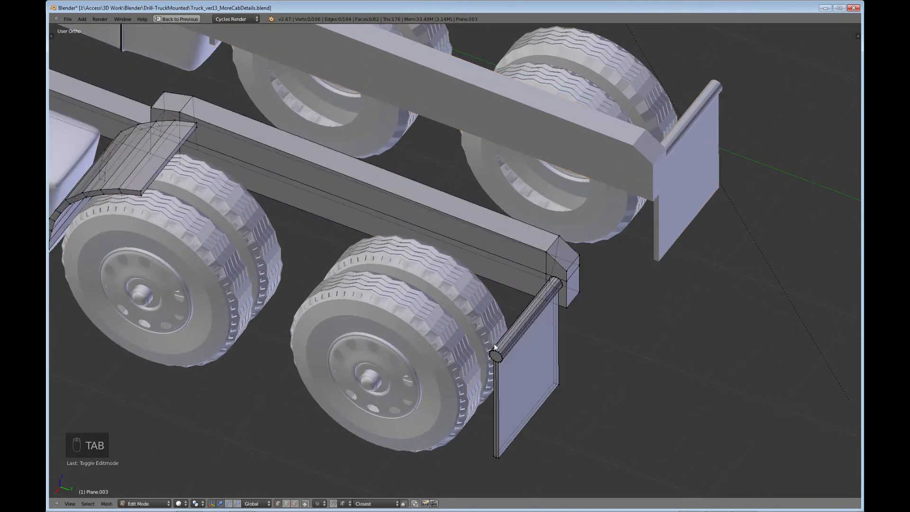
{"action": "key", "text": "l"}
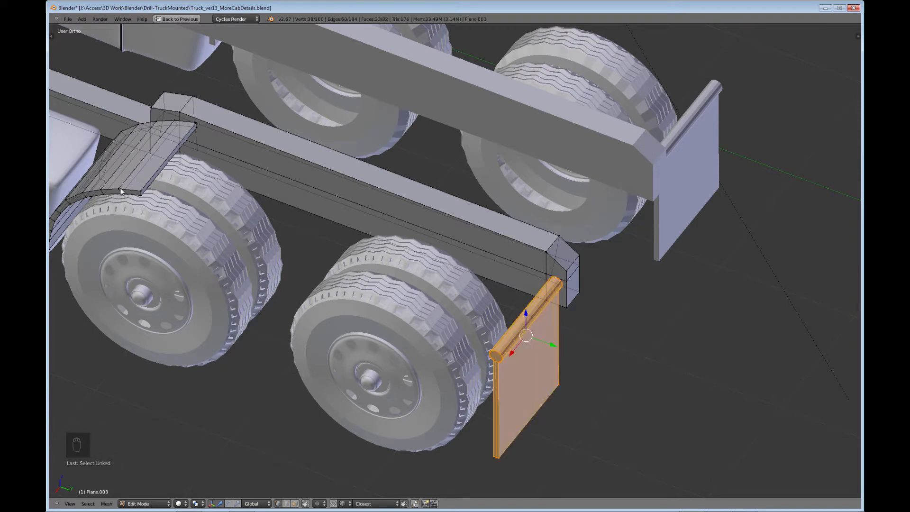
{"action": "key", "text": "l"}
{"action": "key", "text": "t"}
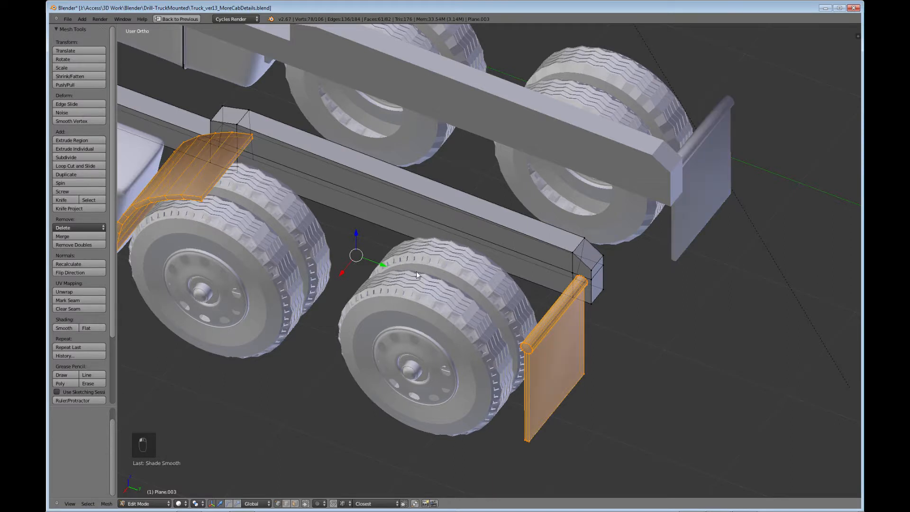
{"action": "key", "text": "a"}
{"action": "scroll", "coordinate": [415, 273], "scroll_direction": "down", "scroll_amount": 4}
{"action": "key", "text": "Tab"}
Step: Examine the whole truck from the front, side and rear, including the smooth-shaded fenders and mud flaps
{"action": "middle_click_drag", "start_coordinate": [380, 299], "coordinate": [459, 266]}
{"action": "scroll", "coordinate": [459, 265], "scroll_direction": "up", "scroll_amount": 3}
{"action": "middle_click_drag", "start_coordinate": [421, 289], "coordinate": [405, 299]}
{"action": "scroll", "coordinate": [405, 298], "scroll_direction": "down", "scroll_amount": 3}
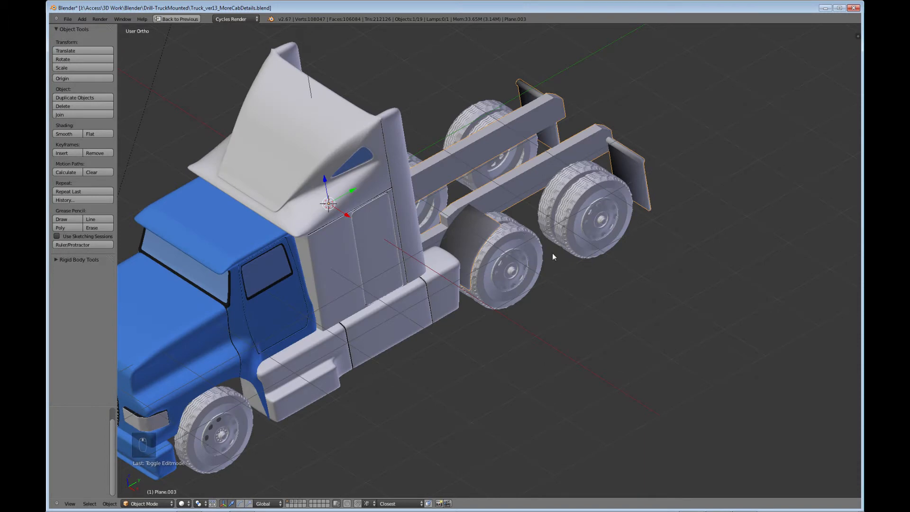
{"action": "middle_click_drag", "start_coordinate": [553, 252], "coordinate": [633, 300]}
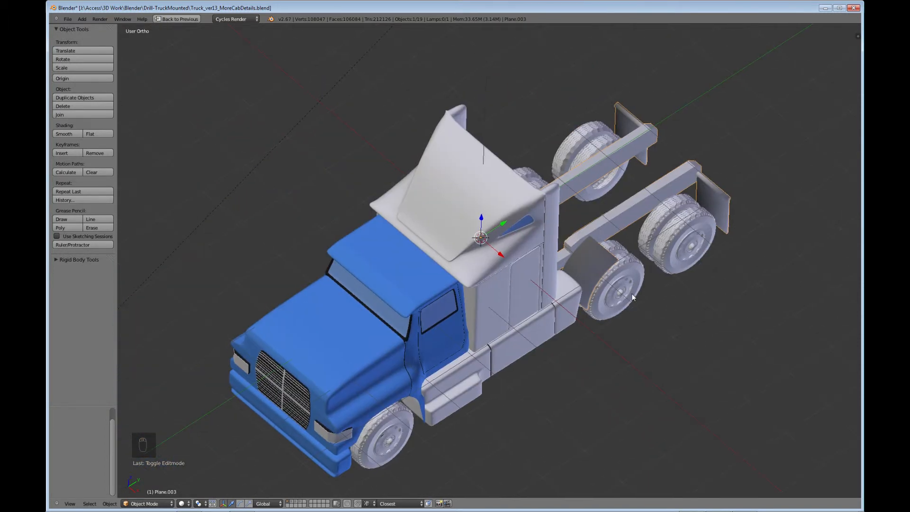
{"action": "middle_click_drag", "start_coordinate": [549, 313], "coordinate": [568, 227]}
{"action": "scroll", "coordinate": [558, 331], "scroll_direction": "up", "scroll_amount": 2}
{"action": "middle_click_drag", "start_coordinate": [463, 286], "coordinate": [619, 283]}
{"action": "middle_click_drag", "start_coordinate": [665, 263], "coordinate": [565, 299]}
{"action": "middle_click_drag", "start_coordinate": [388, 283], "coordinate": [446, 250]}
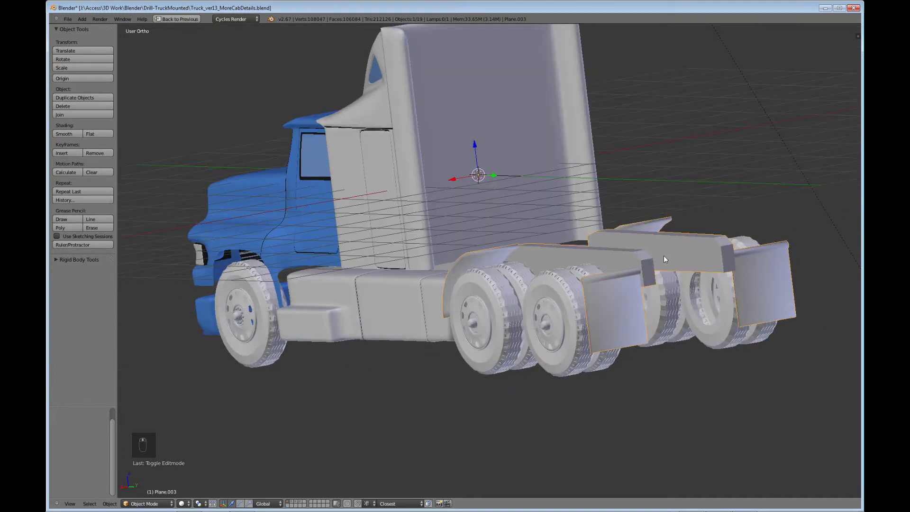
{"action": "middle_click_drag", "start_coordinate": [664, 256], "coordinate": [660, 275]}
{"action": "middle_click_drag", "start_coordinate": [517, 284], "coordinate": [461, 279]}
{"action": "scroll", "coordinate": [604, 282], "scroll_direction": "down", "scroll_amount": 3}
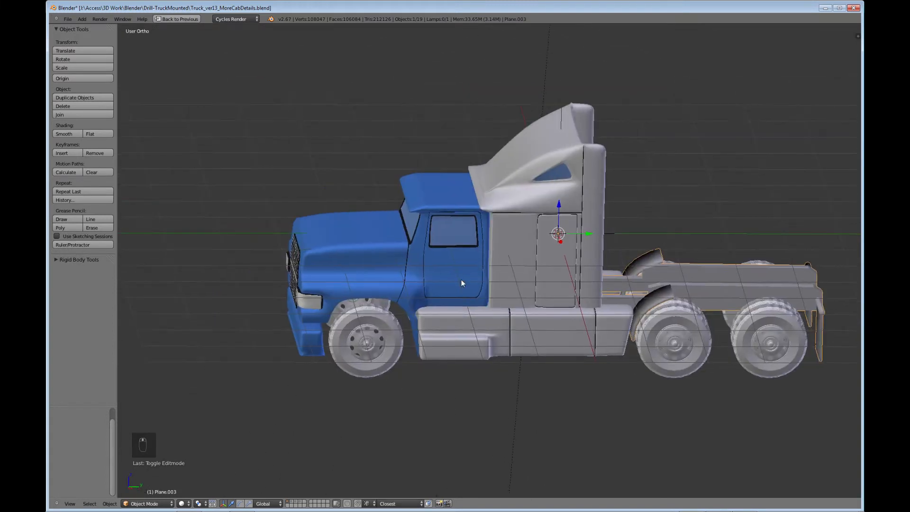
Step: Enter Edit Mode on the blue cab and add a cube to its mesh
{"action": "right_click", "coordinate": [406, 256]}
{"action": "key", "text": "Tab"}
{"action": "scroll", "coordinate": [443, 274], "scroll_direction": "up", "scroll_amount": 3}
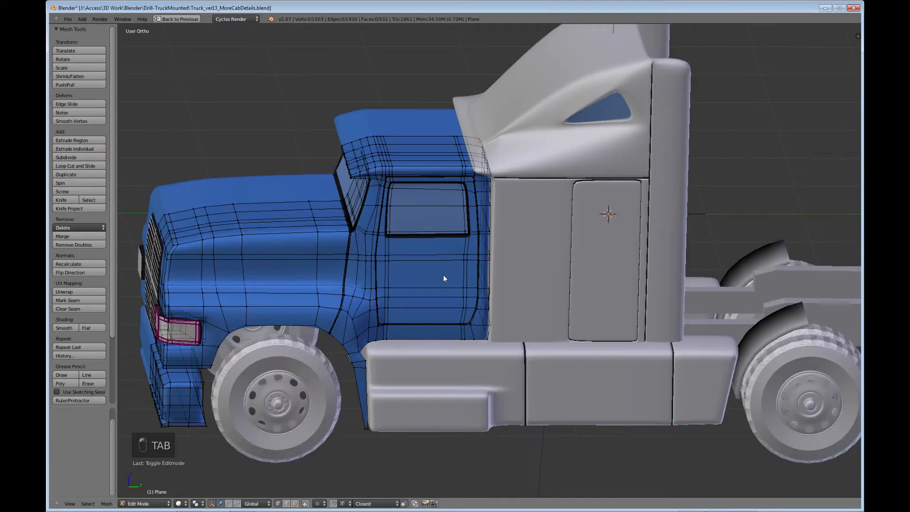
{"action": "middle_click_drag", "start_coordinate": [486, 292], "coordinate": [605, 308], "text": "shift"}
{"action": "scroll", "coordinate": [499, 300], "scroll_direction": "up", "scroll_amount": 2}
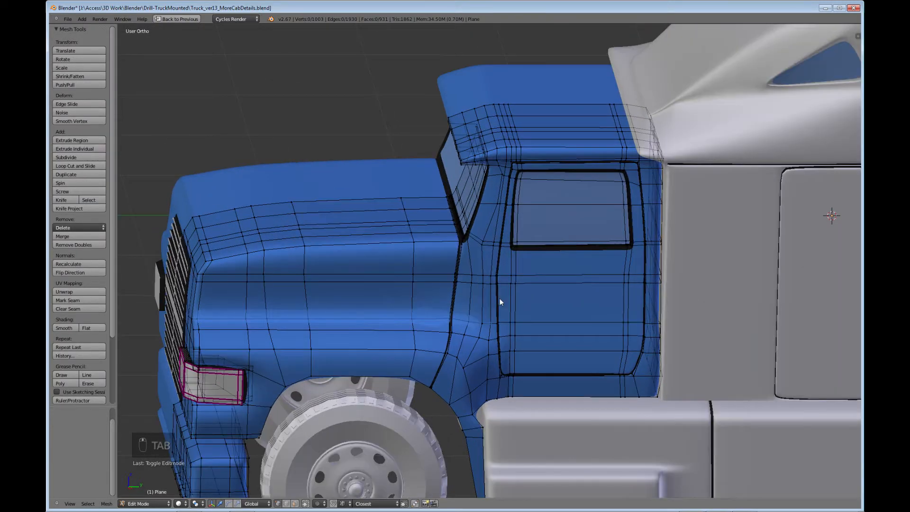
{"action": "key", "text": "shift+a"}
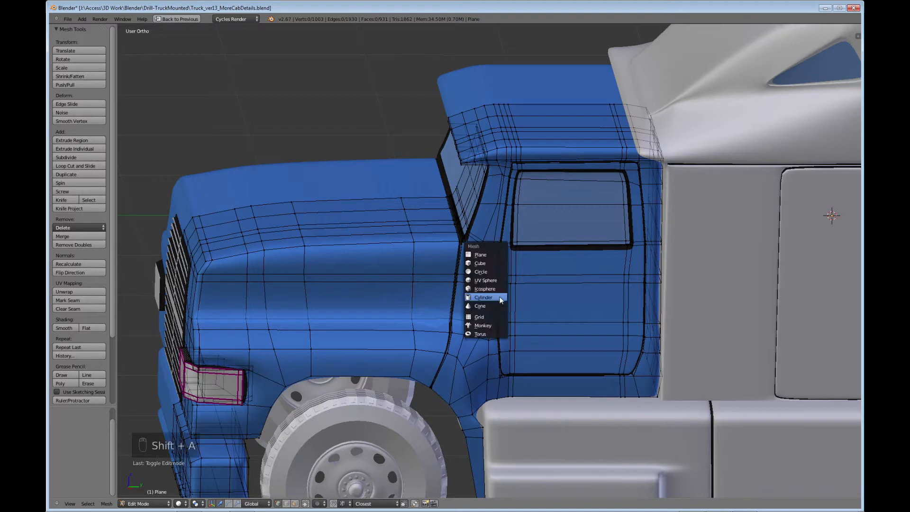
{"action": "left_click", "coordinate": [489, 263]}
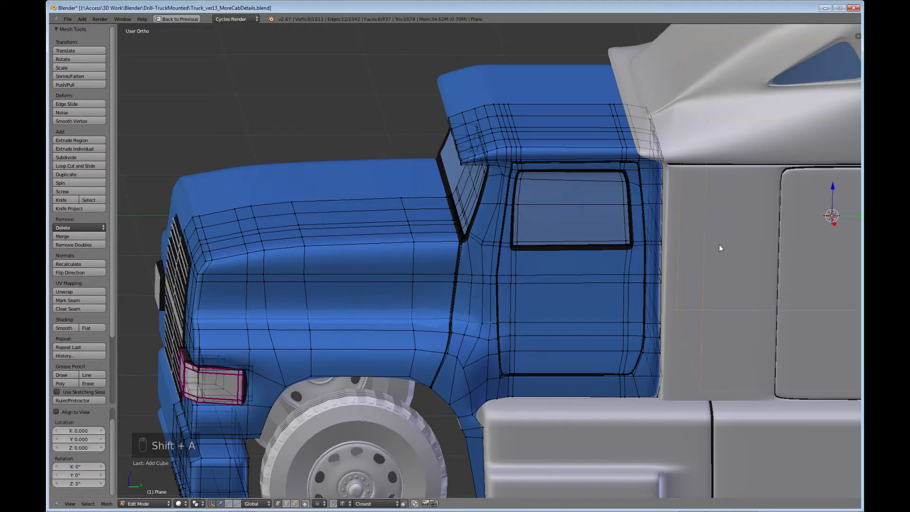
{"action": "scroll", "coordinate": [718, 246], "scroll_direction": "down", "scroll_amount": 3}
Step: Turn off Clipping in the cab's Mirror modifier, keeping the new cube selected
{"action": "key", "text": "KP_7"}
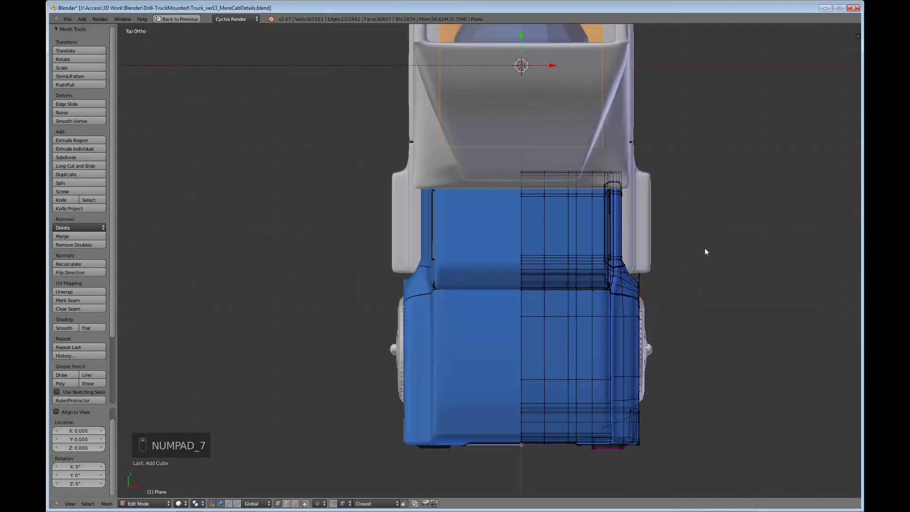
{"action": "scroll", "coordinate": [697, 228], "scroll_direction": "down", "scroll_amount": 3}
{"action": "middle_click_drag", "start_coordinate": [614, 194], "coordinate": [553, 301], "text": "shift"}
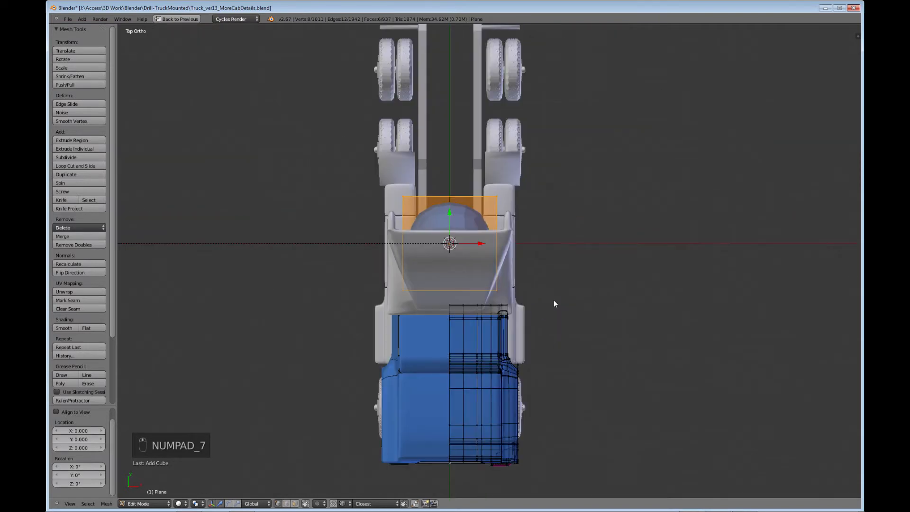
{"action": "key", "text": "ctrl+Up"}
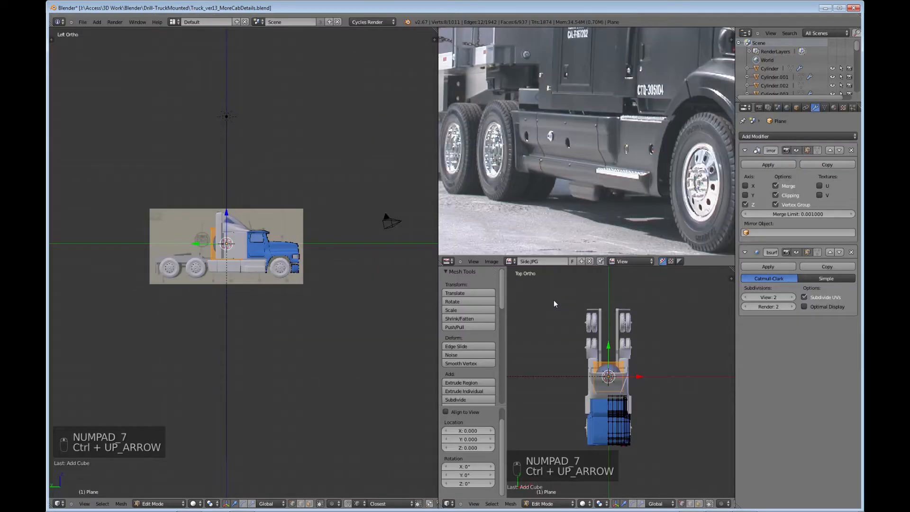
{"action": "left_click", "coordinate": [776, 196]}
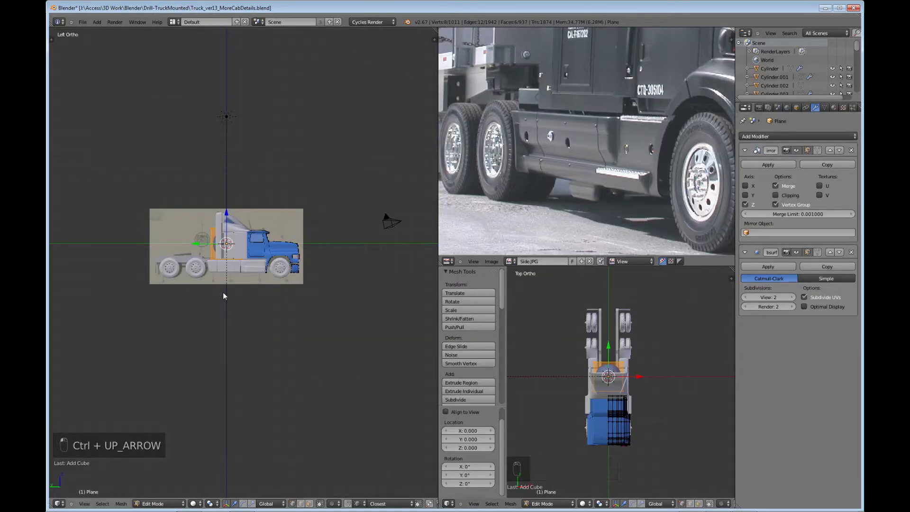
{"action": "key", "text": "ctrl+Up"}
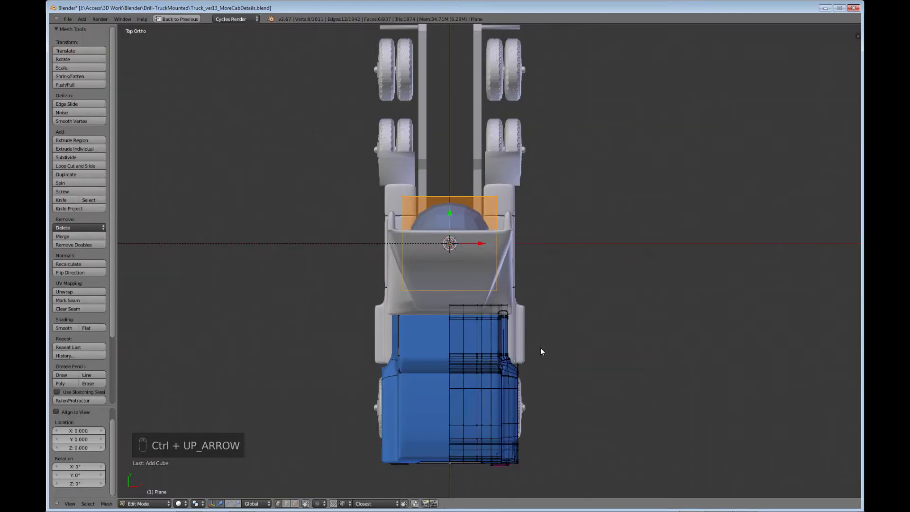
Step: Move the cube along X to the cab's outer side, scale it down, and bring it forward along Y beside the door
{"action": "key", "text": "t"}
{"action": "left_click_drag", "start_coordinate": [448, 242], "coordinate": [518, 242]}
{"action": "key", "text": "s"}
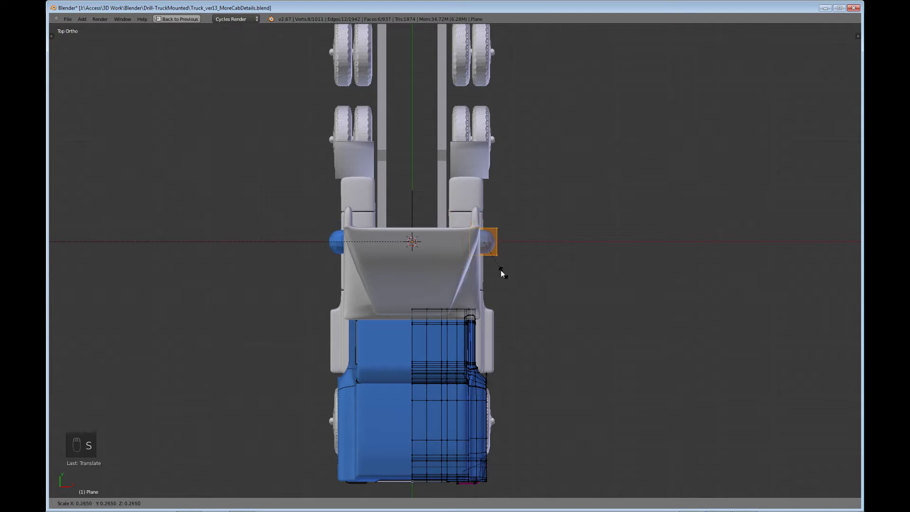
{"action": "left_click", "coordinate": [495, 262]}
{"action": "left_click_drag", "start_coordinate": [483, 212], "coordinate": [485, 321]}
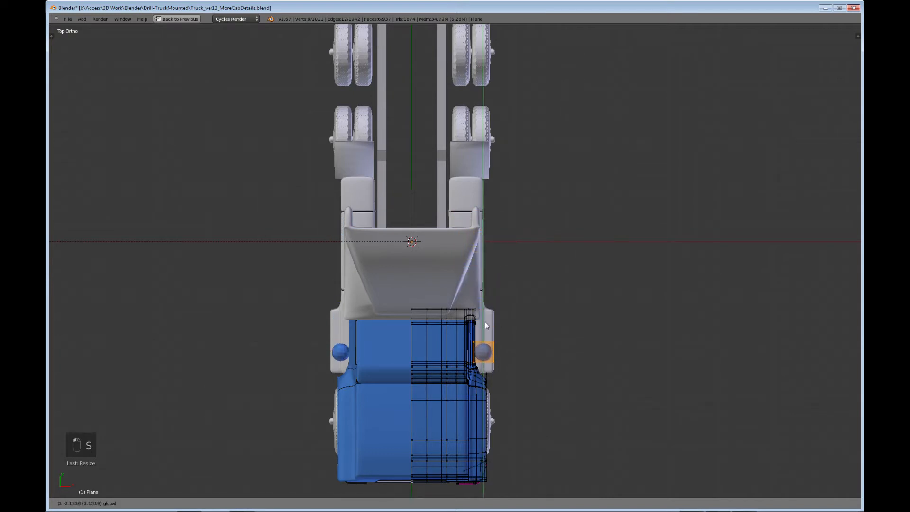
Step: In wireframe side view, move the cube about 0.32 units forward along Y onto the door's front seam
{"action": "key", "text": "KP_3"}
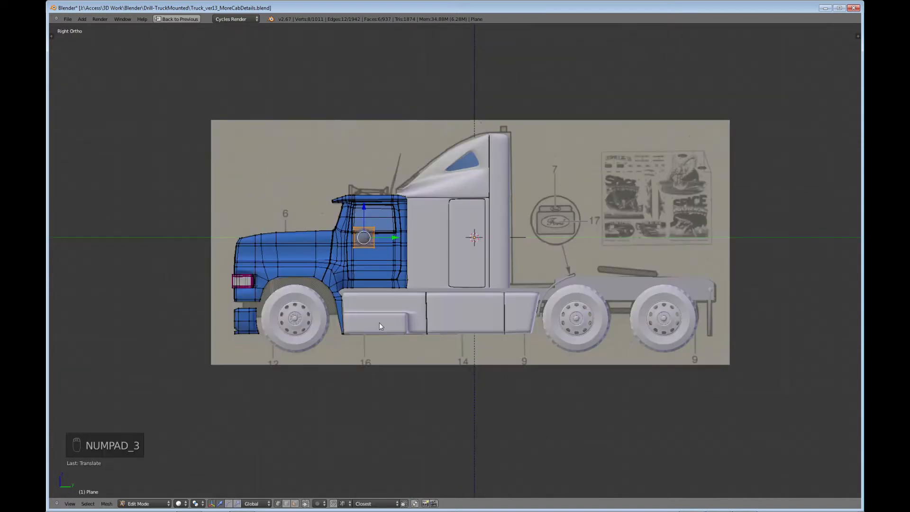
{"action": "scroll", "coordinate": [309, 282], "scroll_direction": "up", "scroll_amount": 4}
{"action": "middle_click_drag", "start_coordinate": [257, 256], "coordinate": [457, 324], "text": "shift"}
{"action": "scroll", "coordinate": [457, 323], "scroll_direction": "up", "scroll_amount": 6}
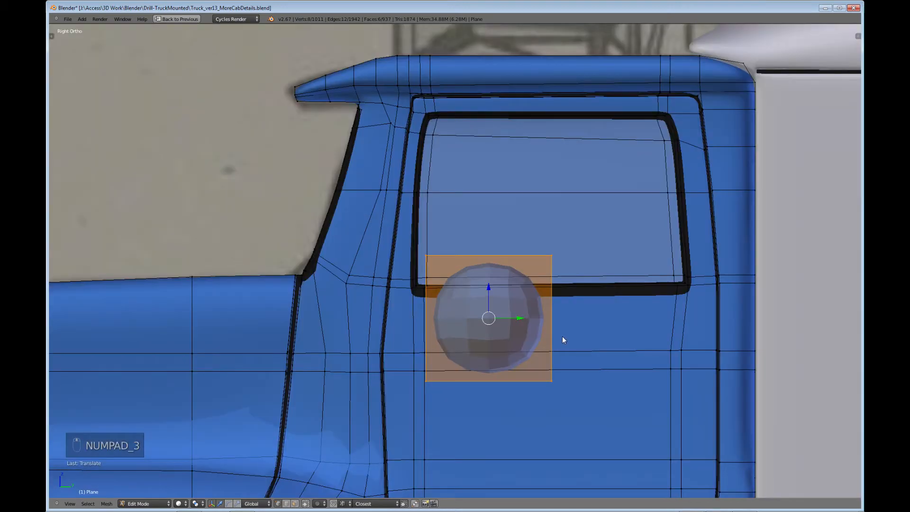
{"action": "scroll", "coordinate": [531, 348], "scroll_direction": "down", "scroll_amount": 2}
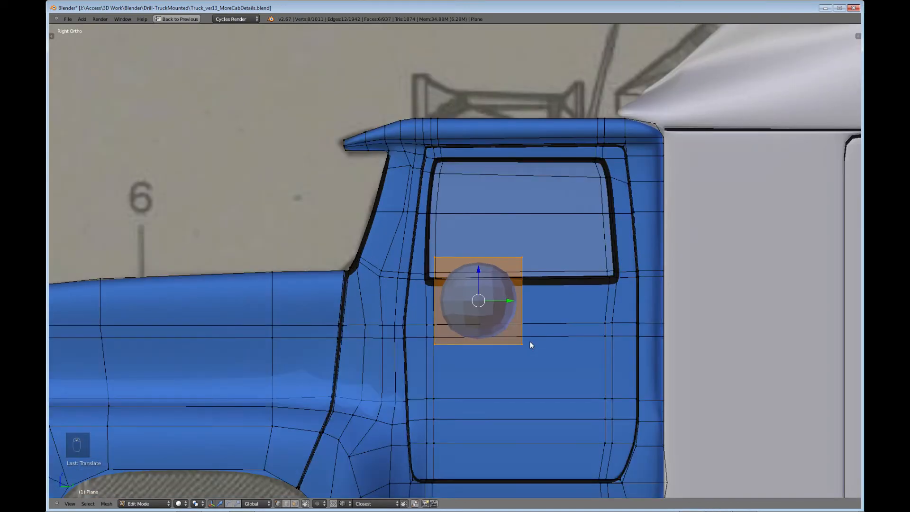
{"action": "key", "text": "z"}
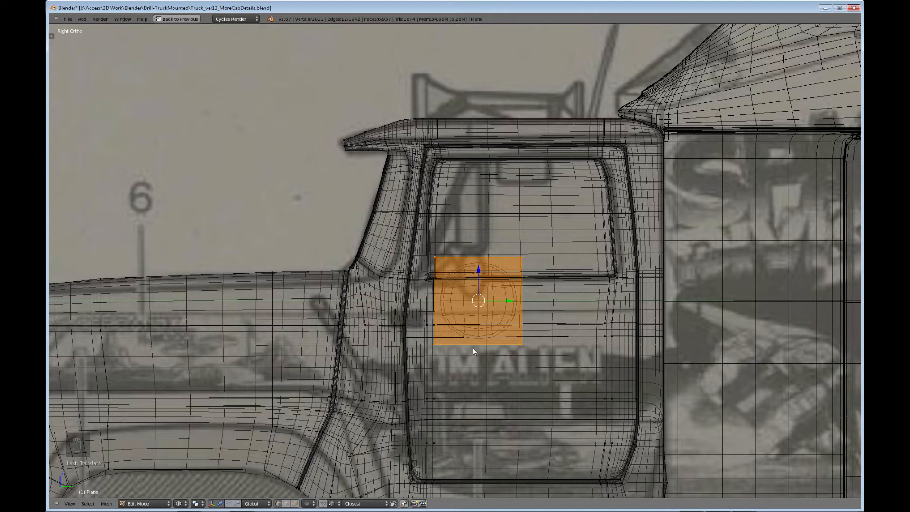
{"action": "key", "text": "z"}
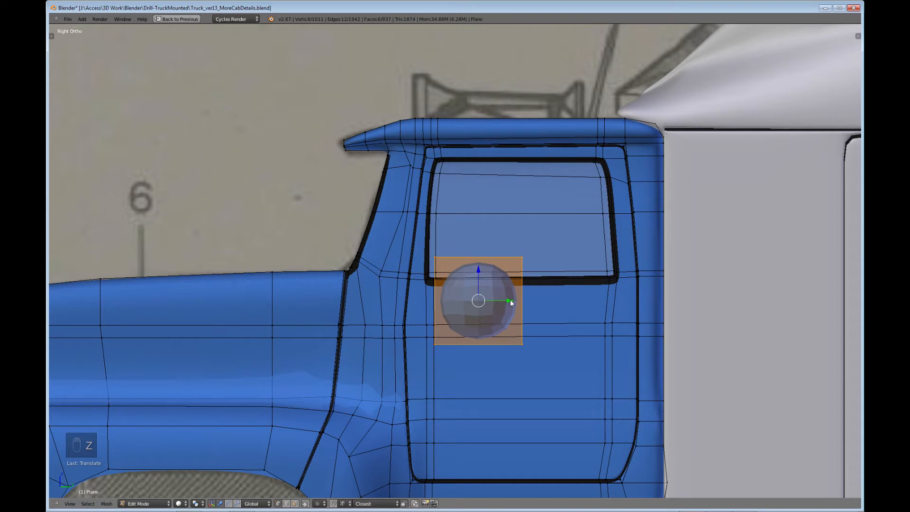
{"action": "key", "text": "z"}
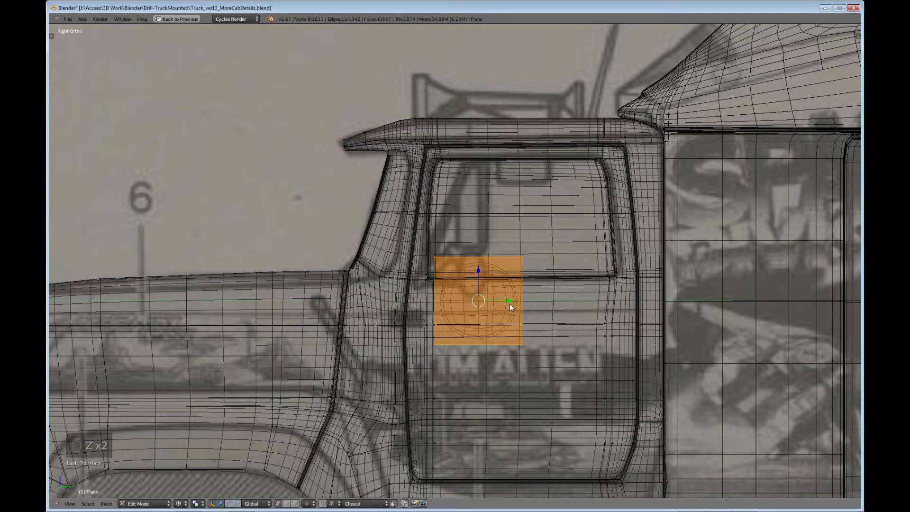
{"action": "left_click_drag", "start_coordinate": [510, 304], "coordinate": [440, 305]}
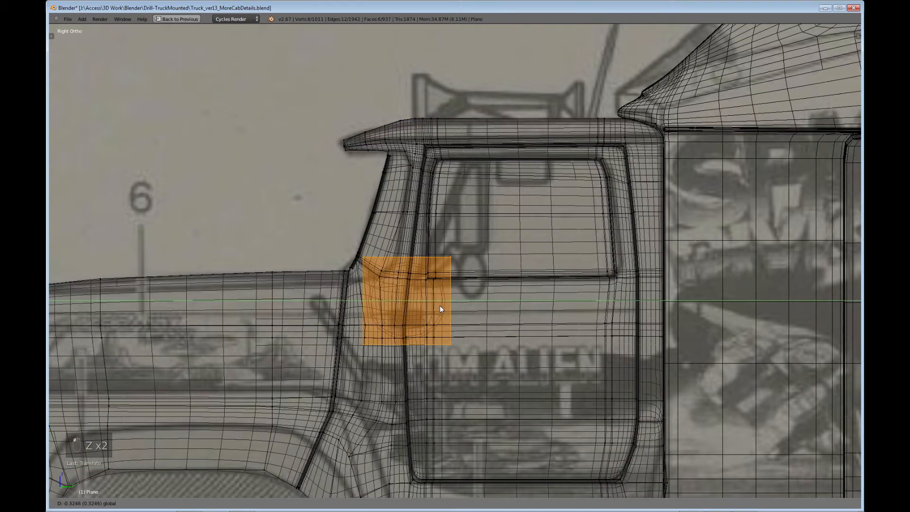
Step: Scale the cube to about 0.36 and lower it along Z onto the blueprint's dark upper hinge mark
{"action": "key", "text": "s"}
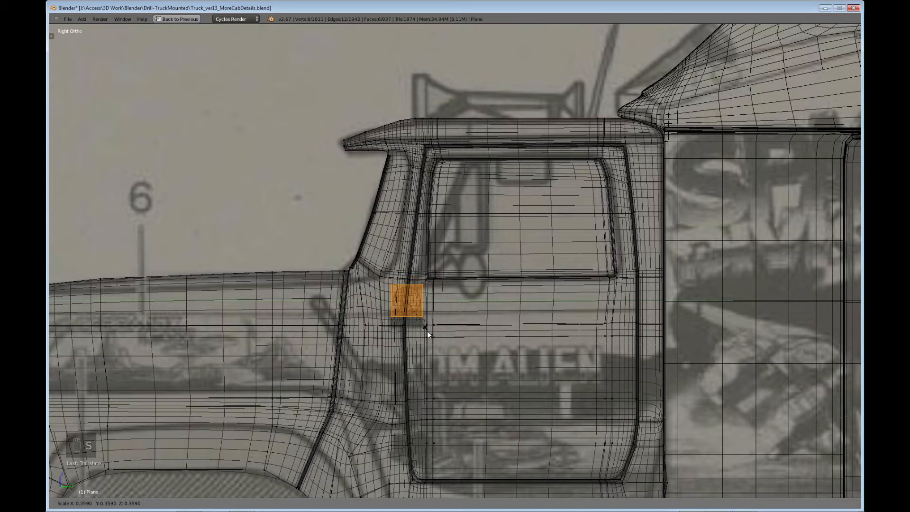
{"action": "left_click", "coordinate": [428, 331]}
{"action": "left_click_drag", "start_coordinate": [407, 274], "coordinate": [408, 288]}
Step: Shrink the cube to the hinge mark's height and stretch it along Y to about twice its length
{"action": "key", "text": "s"}
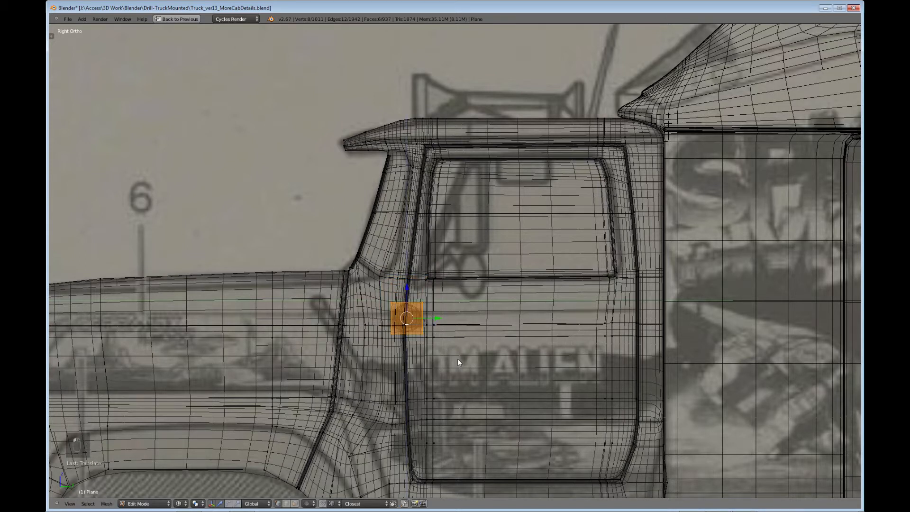
{"action": "left_click", "coordinate": [434, 343]}
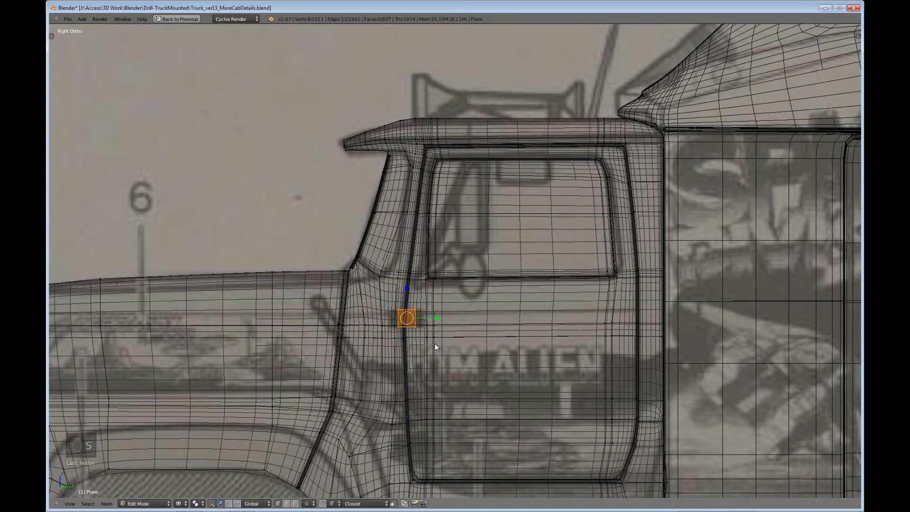
{"action": "key", "text": "s"}
{"action": "key", "text": "y"}
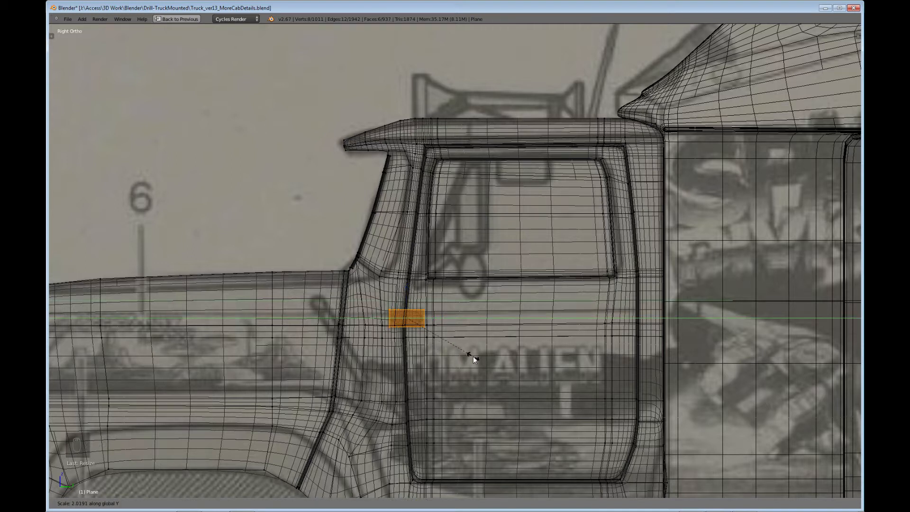
{"action": "left_click", "coordinate": [432, 359]}
Step: Move the hinge block about 0.24 units inward along X into the cab's side and return to solid shading
{"action": "middle_click_drag", "start_coordinate": [431, 359], "coordinate": [590, 357]}
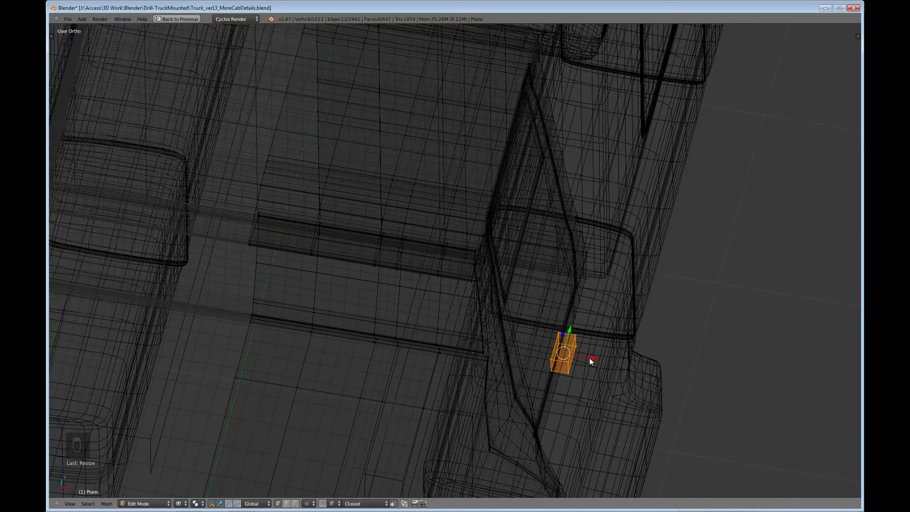
{"action": "left_click_drag", "start_coordinate": [589, 358], "coordinate": [538, 348]}
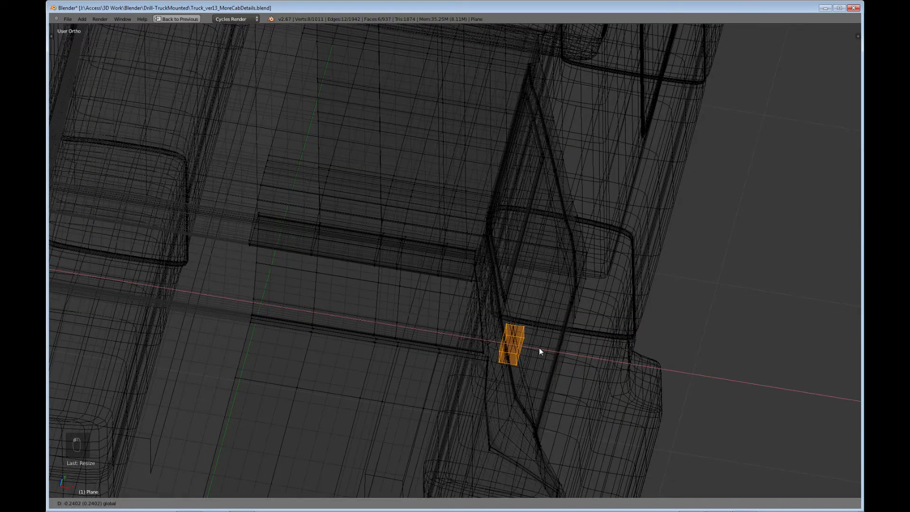
{"action": "left_click", "coordinate": [539, 348]}
{"action": "key", "text": "z"}
{"action": "mouse_move", "coordinate": [527, 377]}
{"action": "middle_mouse_down"}
{"action": "mouse_move", "coordinate": [419, 351]}
{"action": "mouse_move", "coordinate": [389, 275]}
{"action": "mouse_move", "coordinate": [573, 387]}
{"action": "mouse_move", "coordinate": [442, 178]}
{"action": "middle_mouse_up"}
{"action": "scroll", "coordinate": [572, 387], "scroll_direction": "up", "scroll_amount": 5}
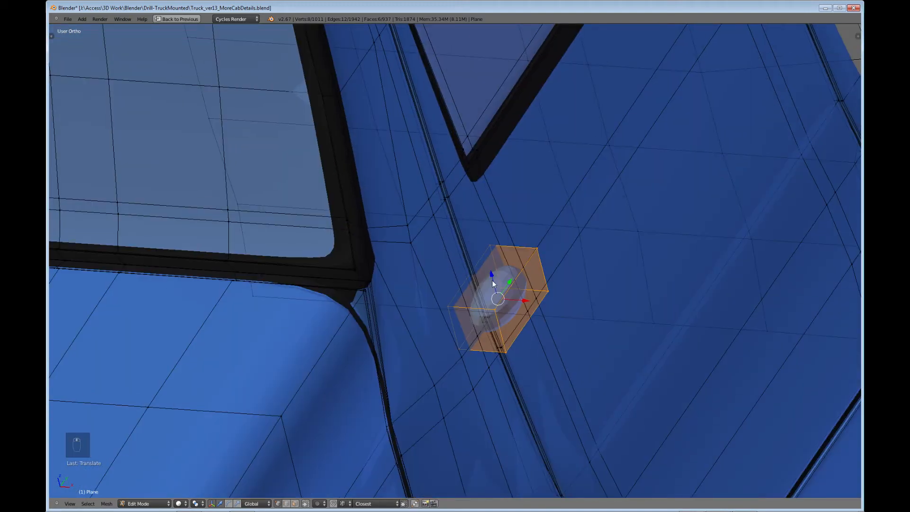
Step: In face select mode, delete the hinge block's inner face on the side towards the cab
{"action": "middle_click_drag", "start_coordinate": [492, 281], "coordinate": [413, 395]}
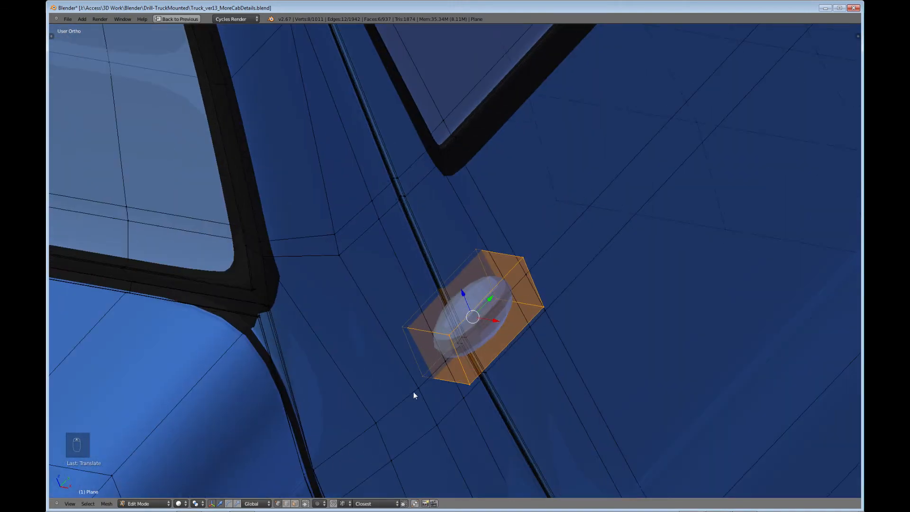
{"action": "left_click", "coordinate": [294, 503]}
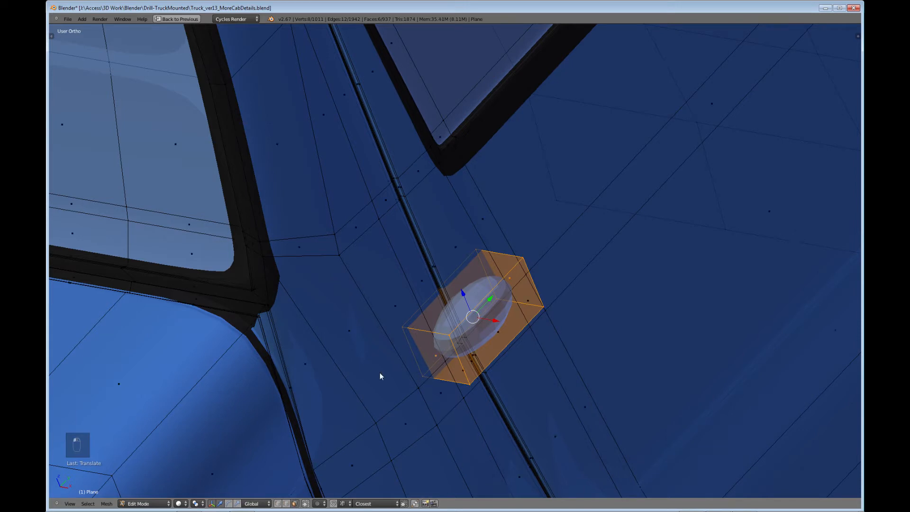
{"action": "right_click", "coordinate": [451, 309]}
{"action": "key", "text": "x"}
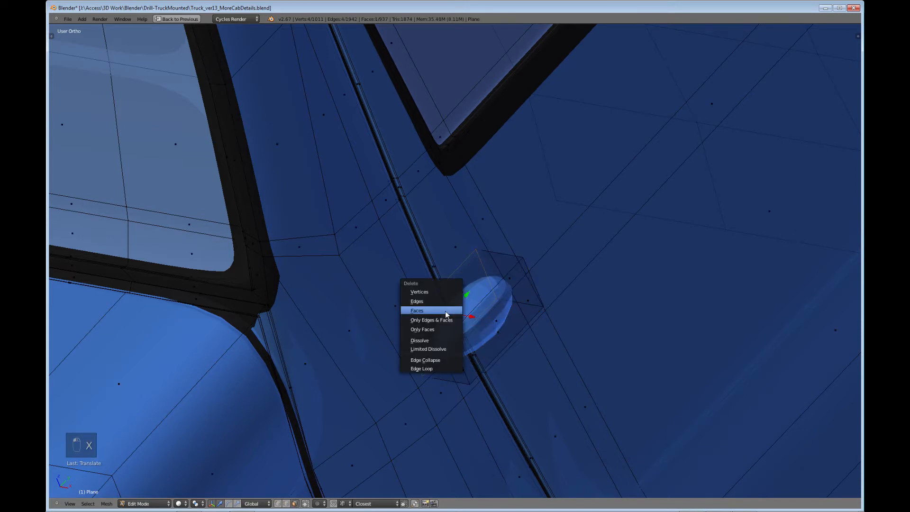
{"action": "left_click", "coordinate": [446, 311]}
Step: Examine the hinge block on the door's front seam from several angles, up close and with the whole cab side
{"action": "middle_click_drag", "start_coordinate": [509, 388], "coordinate": [499, 329]}
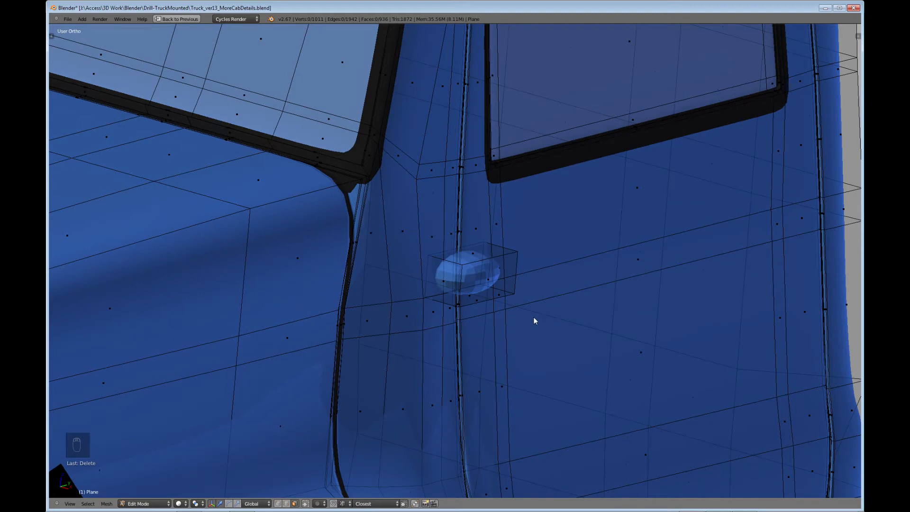
{"action": "middle_click_drag", "start_coordinate": [514, 301], "coordinate": [537, 317]}
{"action": "scroll", "coordinate": [542, 310], "scroll_direction": "down", "scroll_amount": 5}
{"action": "middle_click_drag", "start_coordinate": [500, 306], "coordinate": [450, 294]}
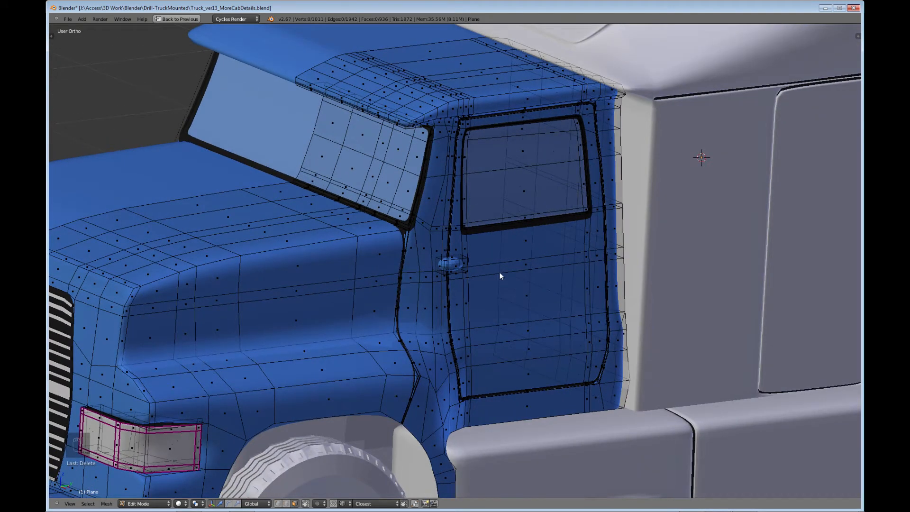
{"action": "middle_click_drag", "start_coordinate": [496, 268], "coordinate": [504, 319]}
{"action": "scroll", "coordinate": [451, 303], "scroll_direction": "up", "scroll_amount": 4}
{"action": "scroll", "coordinate": [495, 341], "scroll_direction": "up", "scroll_amount": 2}
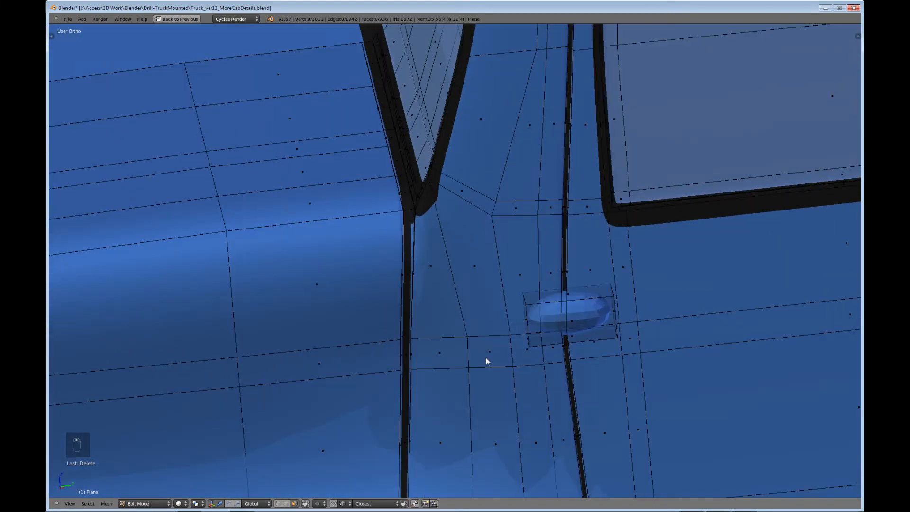
Step: Select all of the hinge block's linked geometry and apply smooth shading to it
{"action": "left_click", "coordinate": [288, 505]}
{"action": "middle_click_drag", "start_coordinate": [620, 409], "coordinate": [530, 294]}
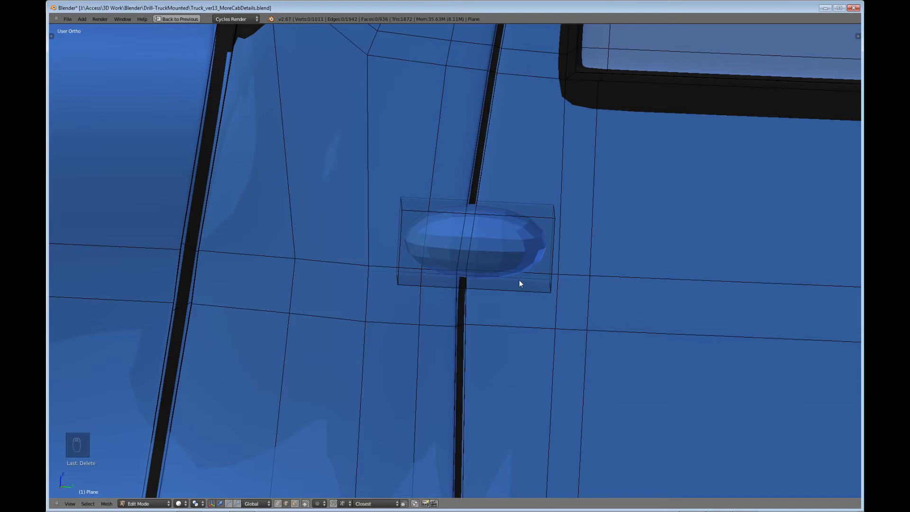
{"action": "key", "text": "t"}
{"action": "left_click", "coordinate": [64, 328]}
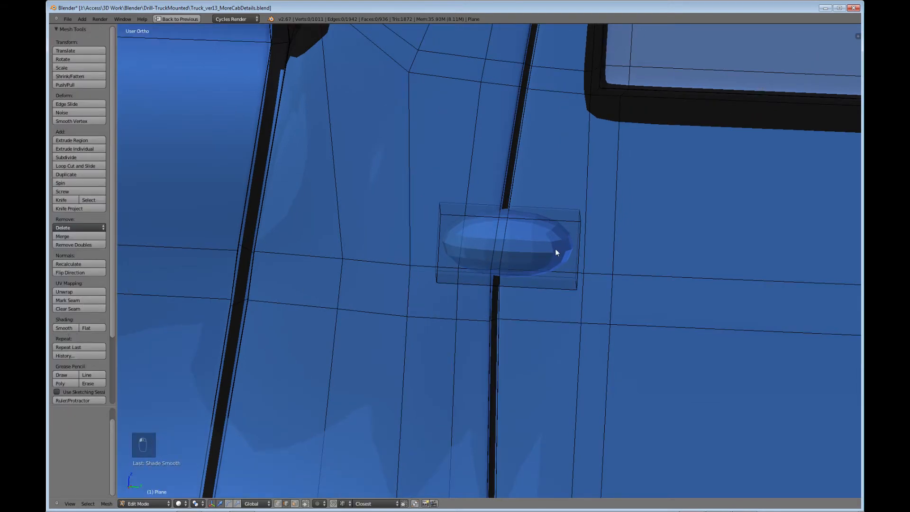
{"action": "right_click", "coordinate": [581, 223]}
{"action": "key", "text": "l"}
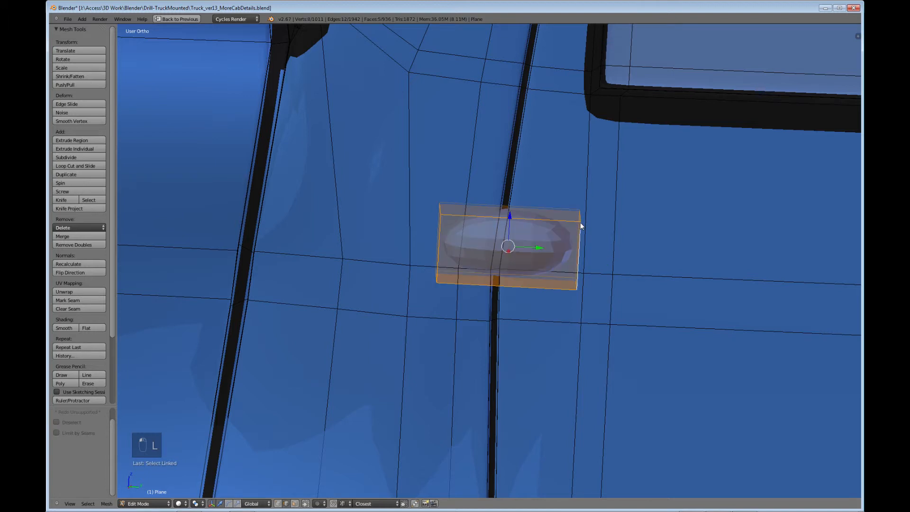
{"action": "left_click", "coordinate": [69, 327]}
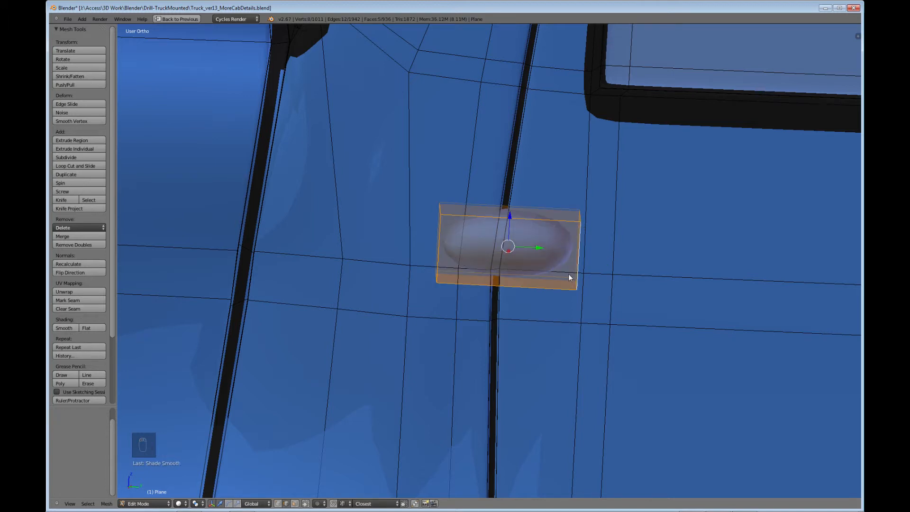
Step: Add one edge loop across the hinge block near its rear end, with an edge slide factor of about -0.569
{"action": "key", "text": "ctrl+r"}
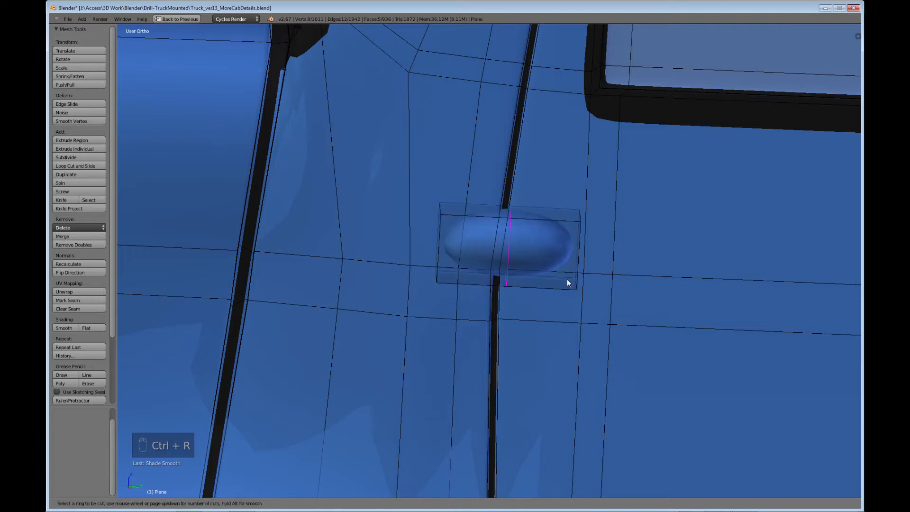
{"action": "left_click", "coordinate": [567, 279]}
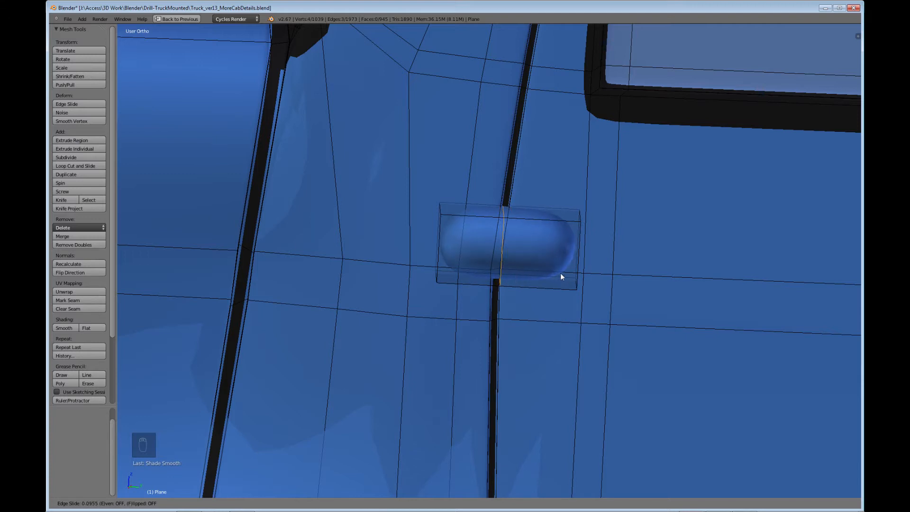
{"action": "left_click", "coordinate": [607, 279]}
{"action": "scroll", "coordinate": [524, 285], "scroll_direction": "down", "scroll_amount": 2}
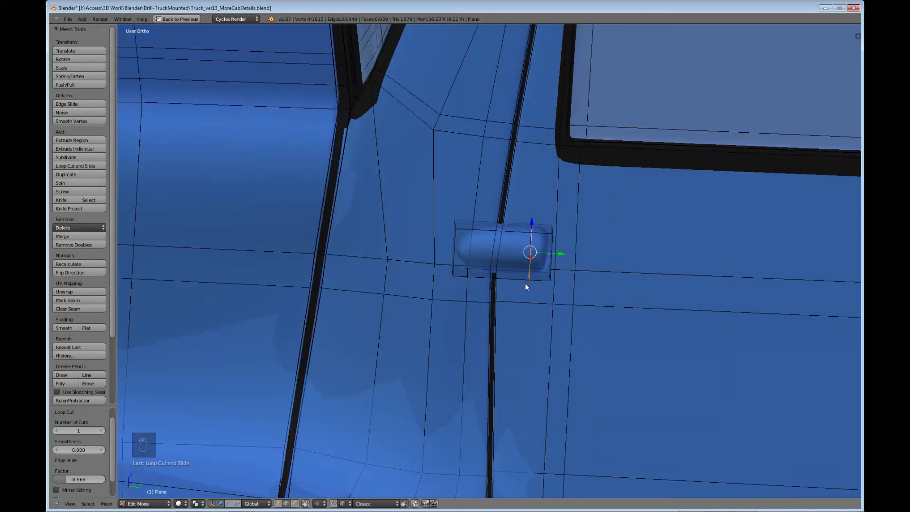
{"action": "key", "text": "a"}
Step: Select the hinge block's two outer faces and move them about 0.023 units inward along X
{"action": "middle_click_drag", "start_coordinate": [523, 298], "coordinate": [596, 463]}
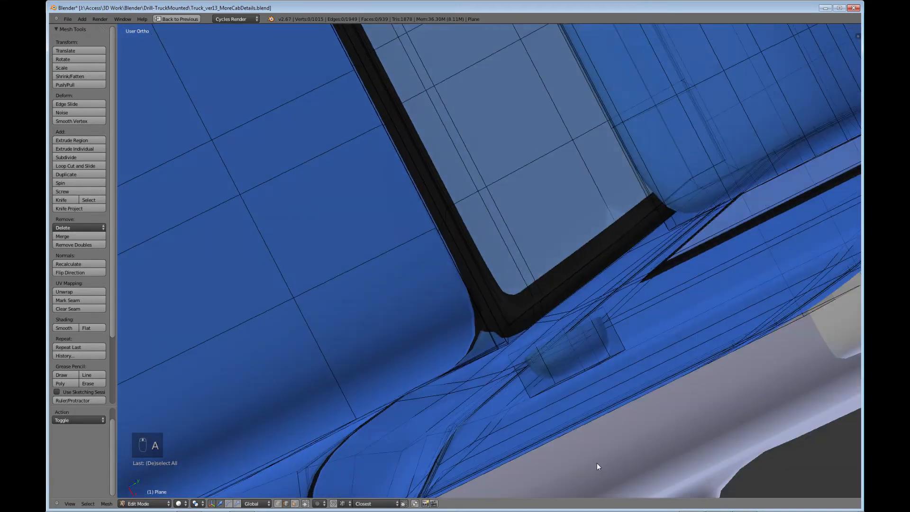
{"action": "middle_click_drag", "start_coordinate": [565, 396], "coordinate": [588, 297]}
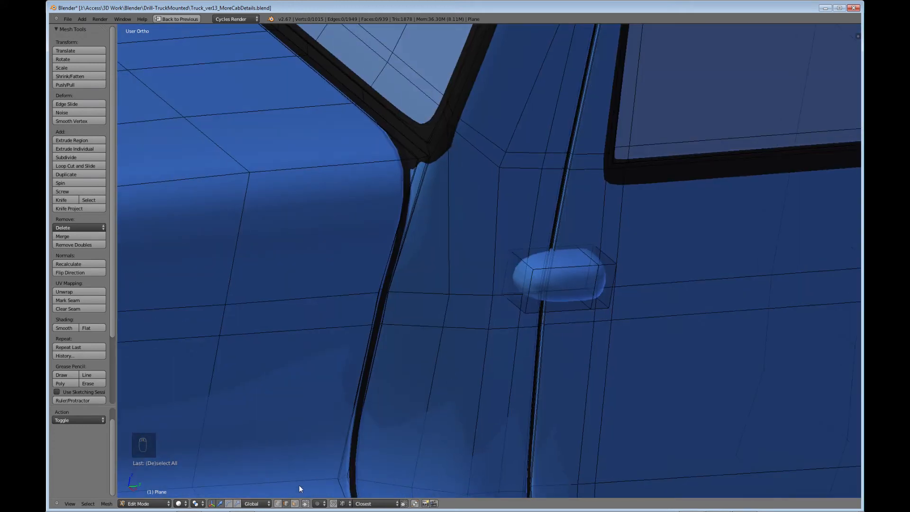
{"action": "left_click", "coordinate": [295, 503]}
{"action": "right_click", "coordinate": [564, 289]}
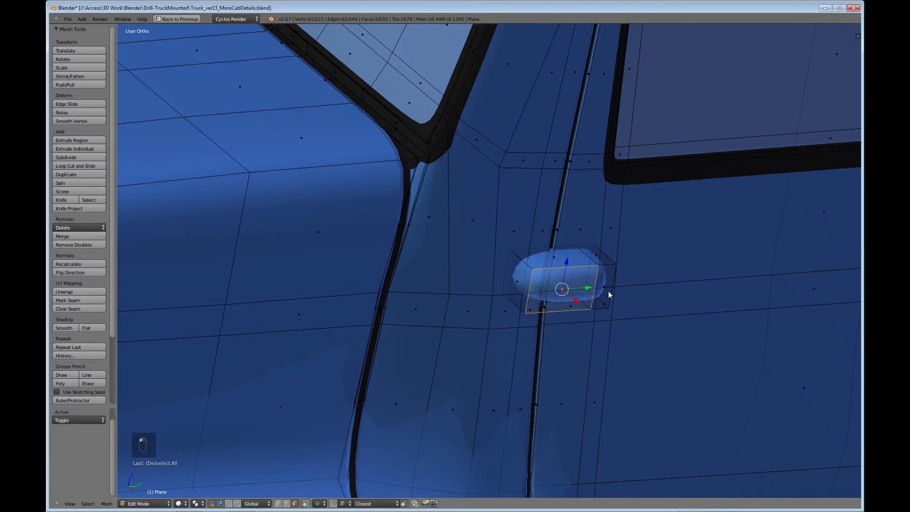
{"action": "right_click", "coordinate": [607, 289], "text": "shift"}
{"action": "middle_click_drag", "start_coordinate": [547, 339], "coordinate": [624, 414]}
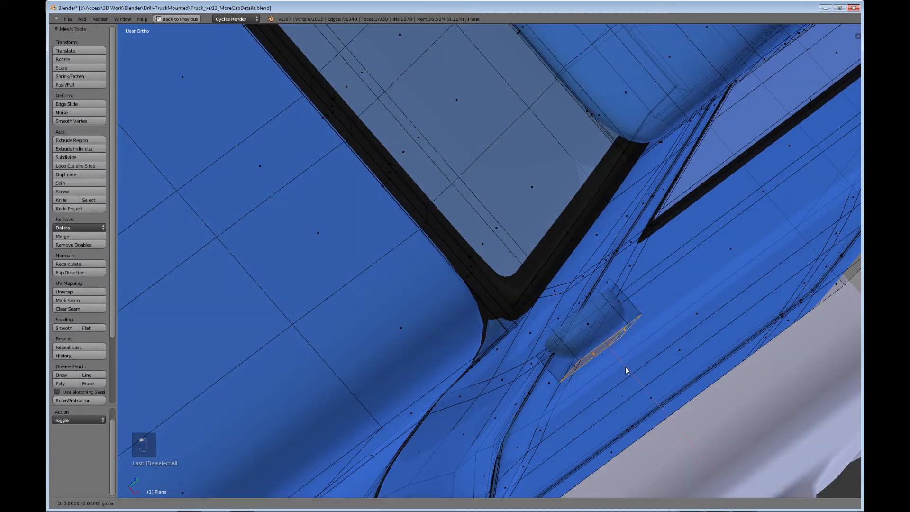
{"action": "left_click_drag", "start_coordinate": [625, 369], "coordinate": [617, 357]}
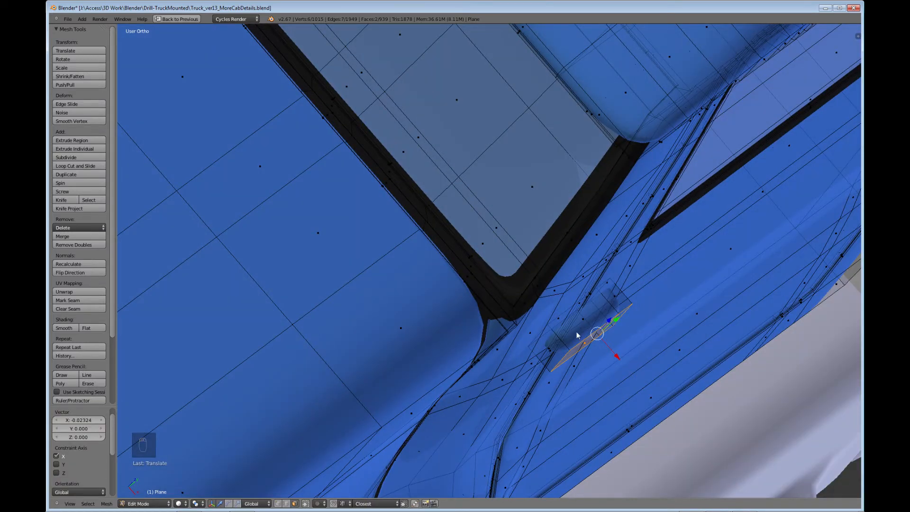
Step: Duplicate the whole hinge block and place the copy about 0.578 units lower on the door's front seam, nudged slightly rearward along Y
{"action": "key", "text": "l"}
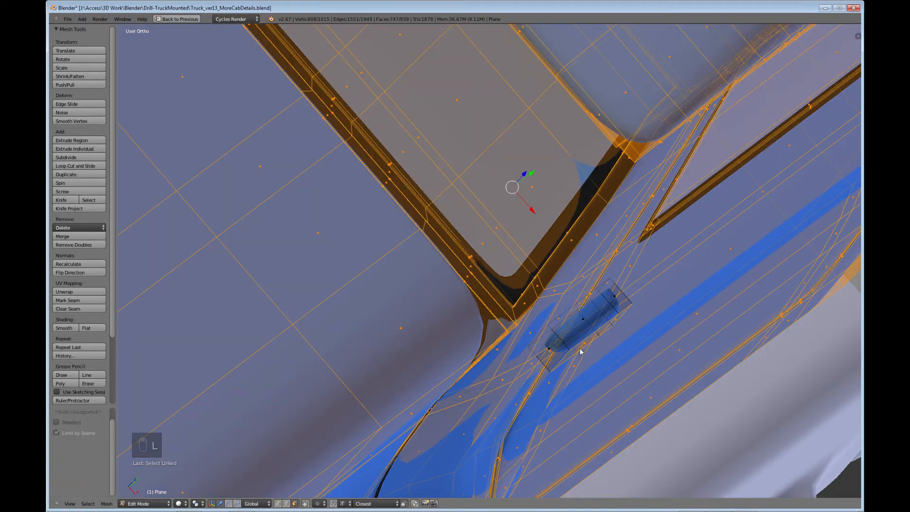
{"action": "middle_click_drag", "start_coordinate": [579, 350], "coordinate": [451, 246]}
{"action": "right_click", "coordinate": [530, 275]}
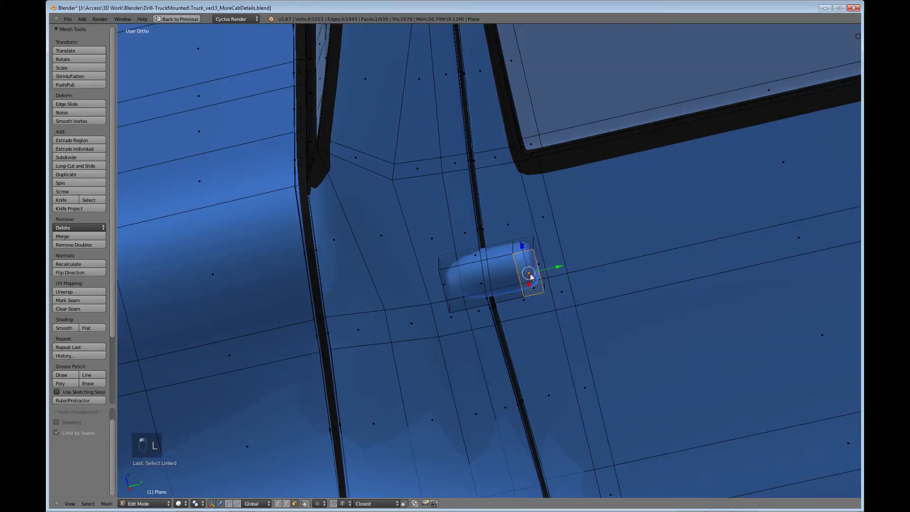
{"action": "key", "text": "l"}
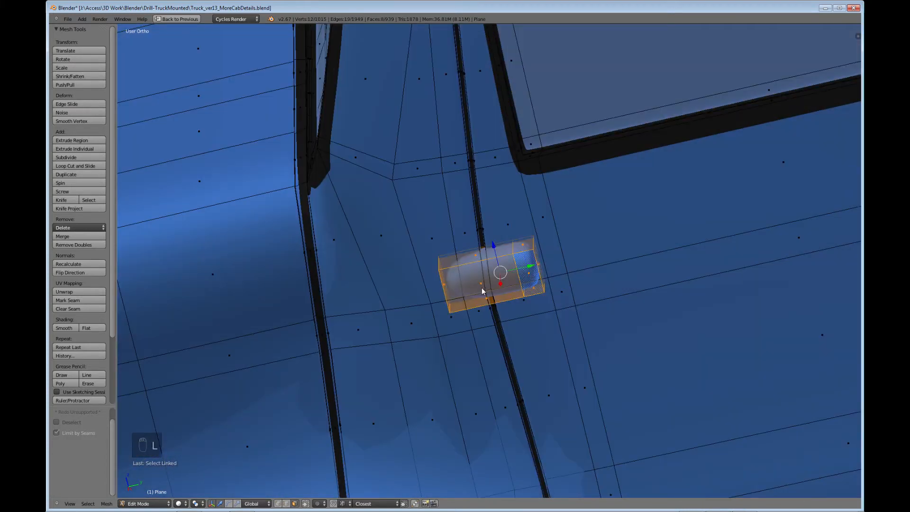
{"action": "key", "text": "KP_3"}
{"action": "key", "text": "KP_2"}
{"action": "key", "text": "KP_3"}
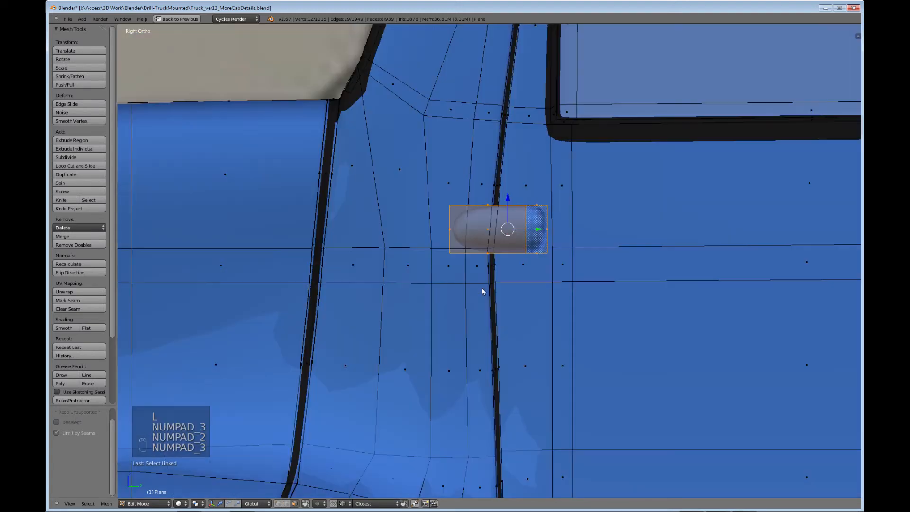
{"action": "scroll", "coordinate": [482, 287], "scroll_direction": "down", "scroll_amount": 5}
{"action": "key", "text": "z"}
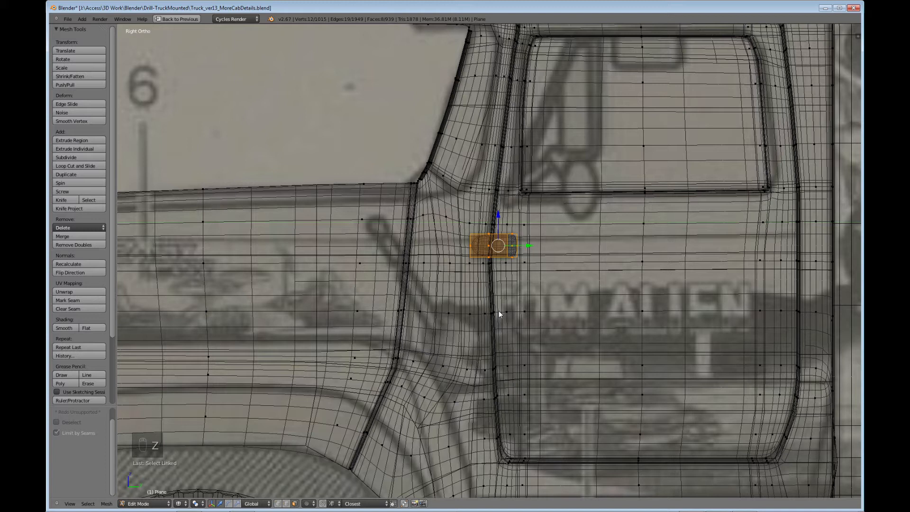
{"action": "key", "text": "shift+d"}
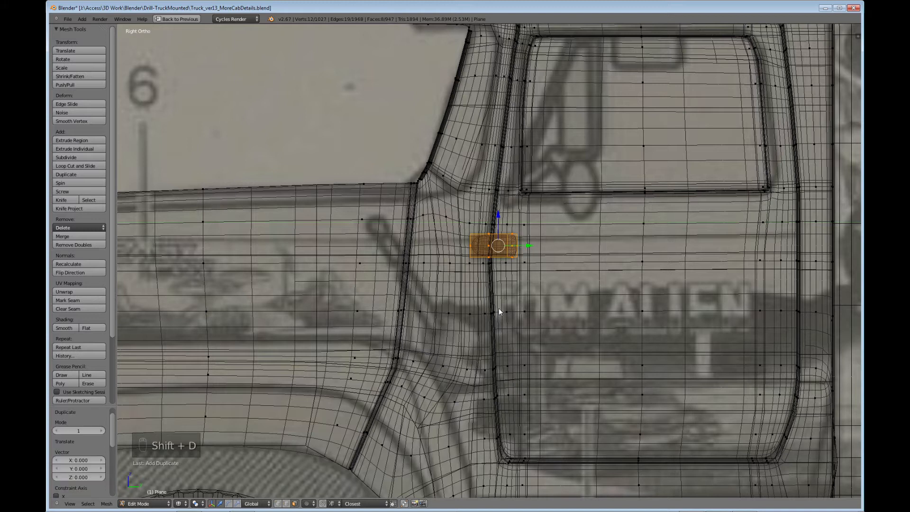
{"action": "left_click_drag", "start_coordinate": [499, 218], "coordinate": [503, 384]}
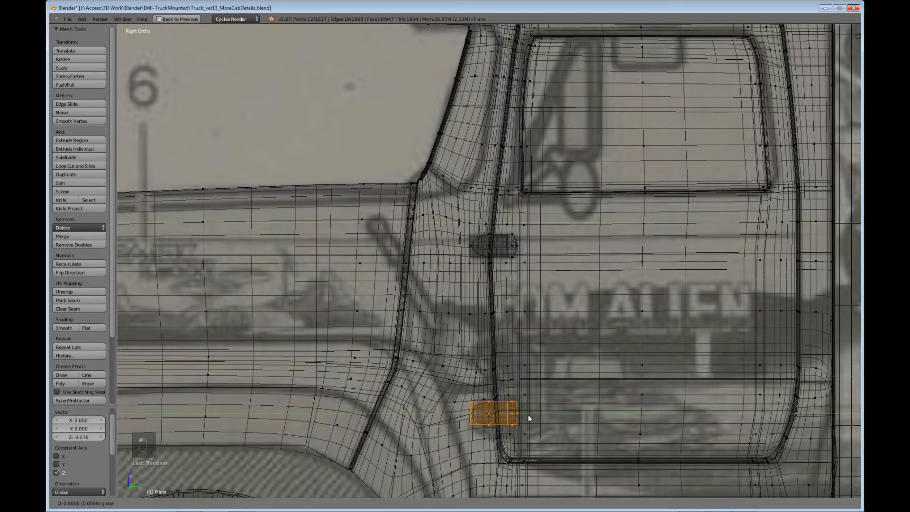
{"action": "left_click_drag", "start_coordinate": [528, 414], "coordinate": [530, 414]}
{"action": "key", "text": "a"}
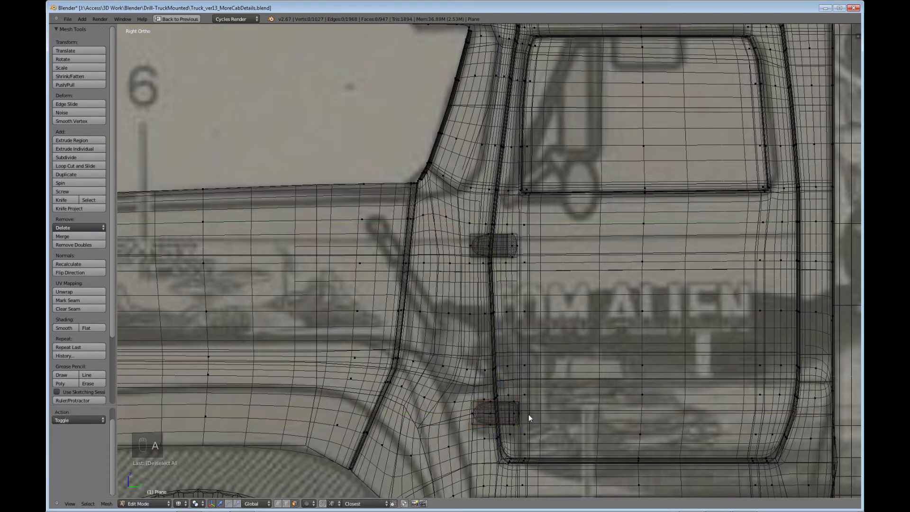
Step: Return to solid shading, select all of the lower hinge's linked geometry and move it about 0.12 units outward along X
{"action": "key", "text": "Tab"}
{"action": "key", "text": "a"}
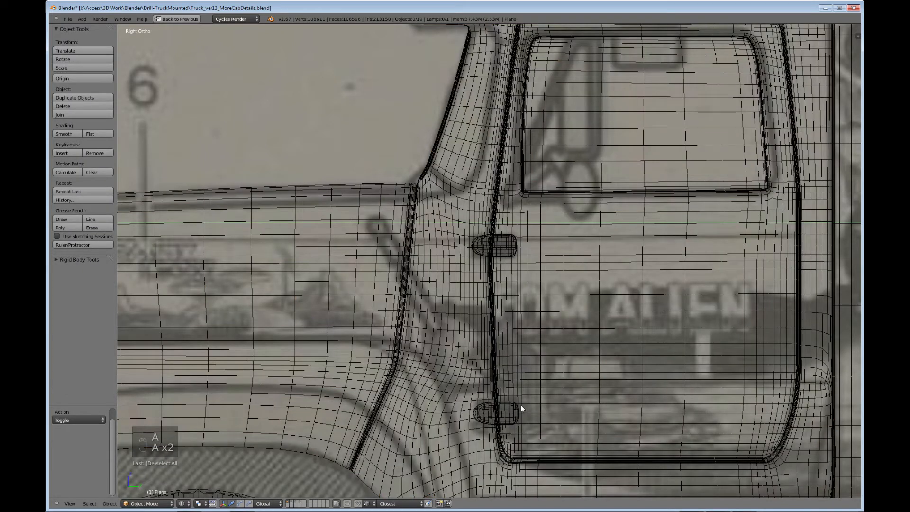
{"action": "key", "text": "z"}
{"action": "mouse_move", "coordinate": [507, 407]}
{"action": "middle_mouse_down"}
{"action": "mouse_move", "coordinate": [495, 397]}
{"action": "mouse_move", "coordinate": [621, 469]}
{"action": "mouse_move", "coordinate": [536, 406]}
{"action": "middle_mouse_up"}
{"action": "key", "text": "Tab"}
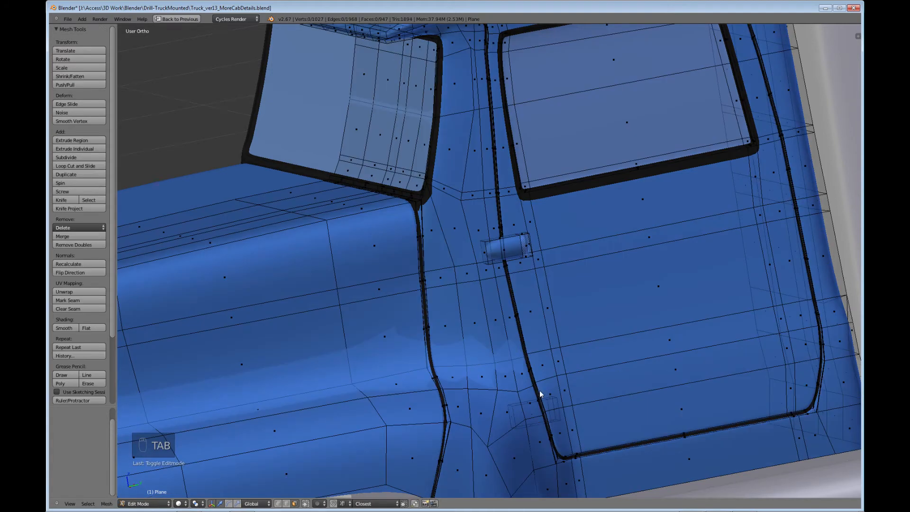
{"action": "right_click", "coordinate": [515, 416]}
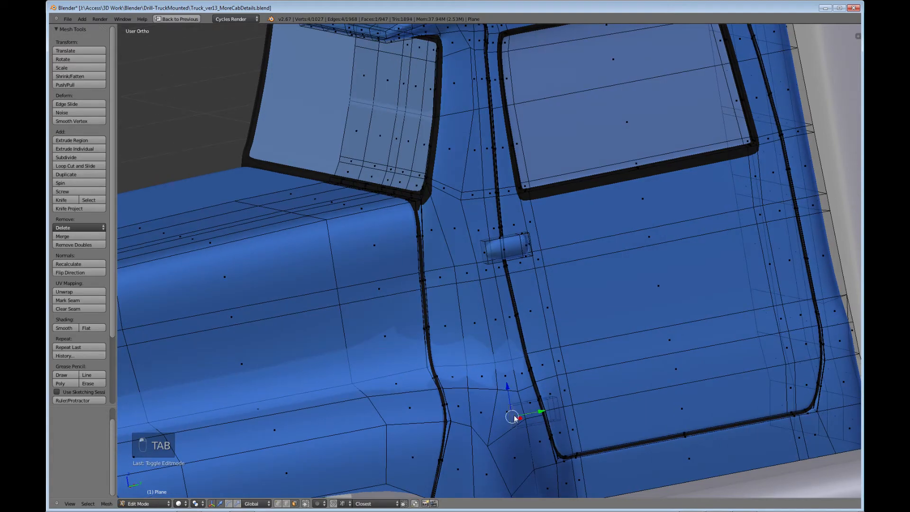
{"action": "key", "text": "l"}
{"action": "middle_click_drag", "start_coordinate": [526, 420], "coordinate": [620, 369]}
{"action": "left_click_drag", "start_coordinate": [603, 364], "coordinate": [633, 372]}
Step: In top view, rotate the lower hinge about -15.8 degrees to follow the cab's surface and shift it about 0.005 units inward along X
{"action": "middle_click_drag", "start_coordinate": [633, 372], "coordinate": [561, 375]}
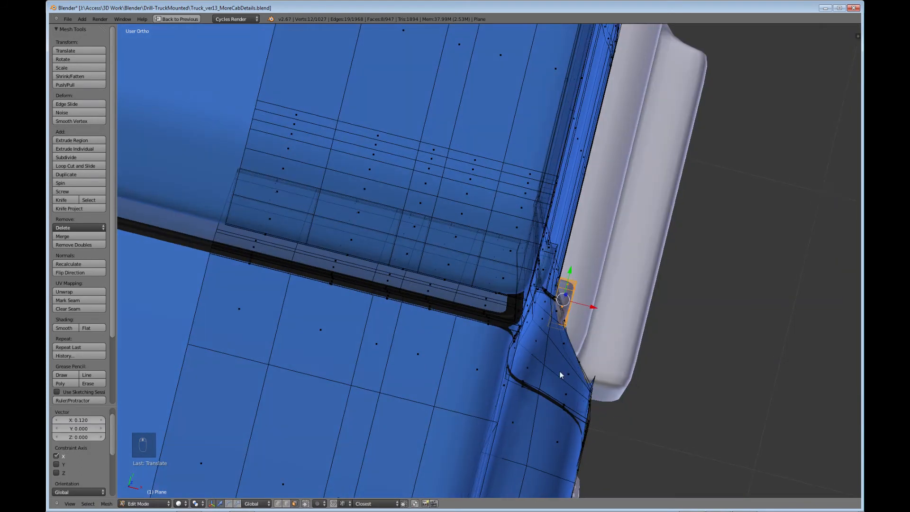
{"action": "key", "text": "KP_7"}
{"action": "middle_click_drag", "start_coordinate": [443, 344], "coordinate": [287, 415], "text": "shift"}
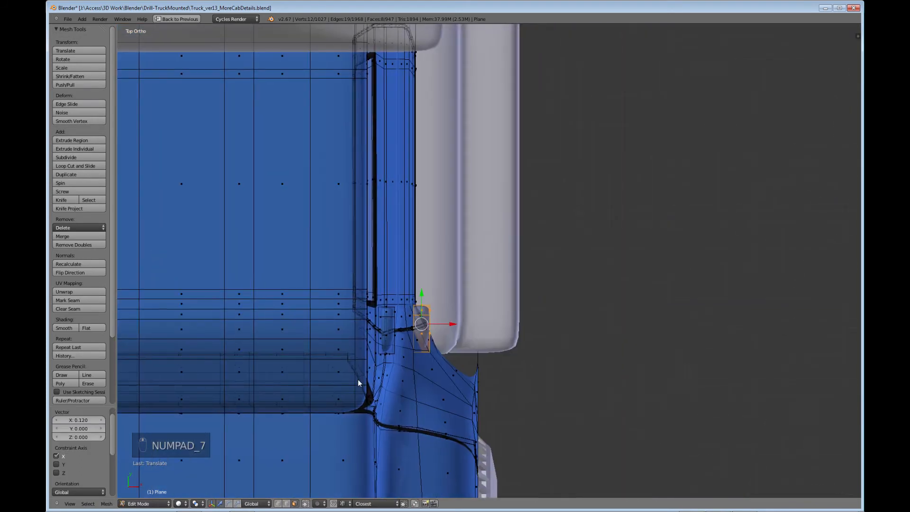
{"action": "scroll", "coordinate": [359, 383], "scroll_direction": "up", "scroll_amount": 3}
{"action": "middle_click_drag", "start_coordinate": [378, 387], "coordinate": [415, 379], "text": "shift"}
{"action": "scroll", "coordinate": [415, 379], "scroll_direction": "up", "scroll_amount": 2}
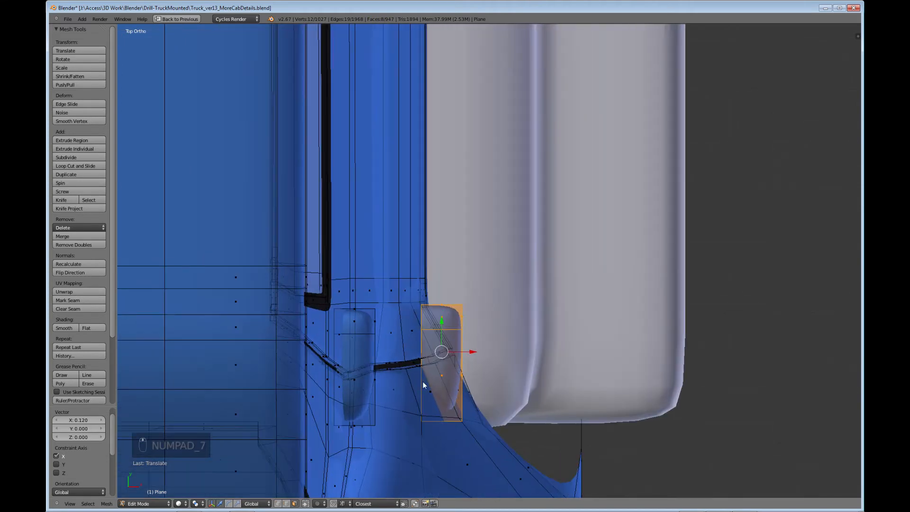
{"action": "key", "text": "r"}
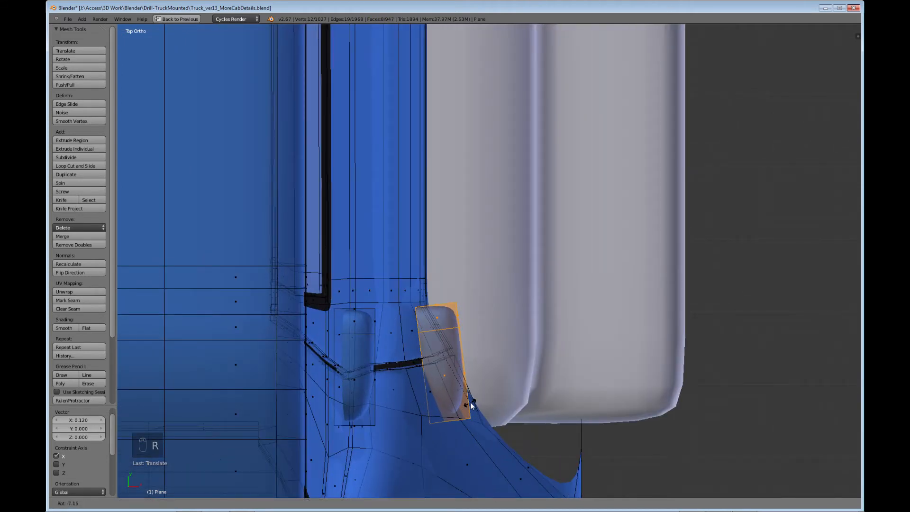
{"action": "left_click", "coordinate": [473, 394]}
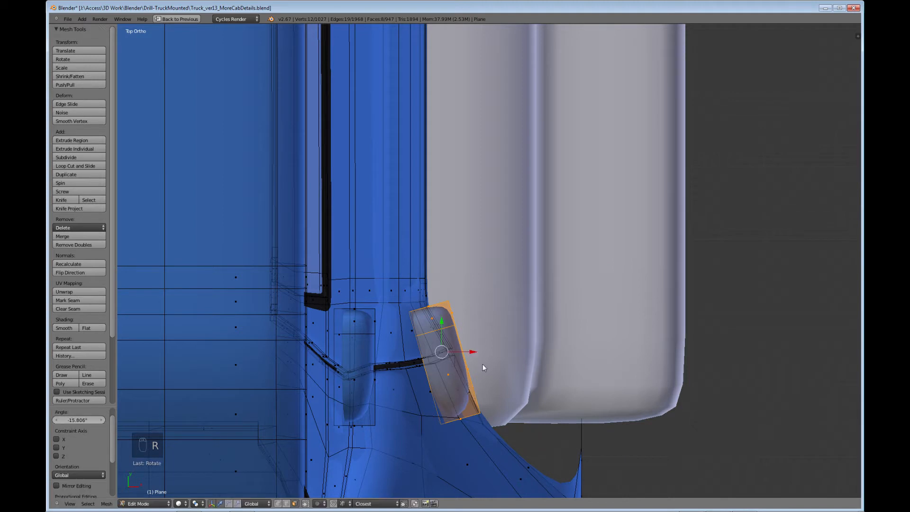
{"action": "key", "text": "g"}
{"action": "key", "text": "x"}
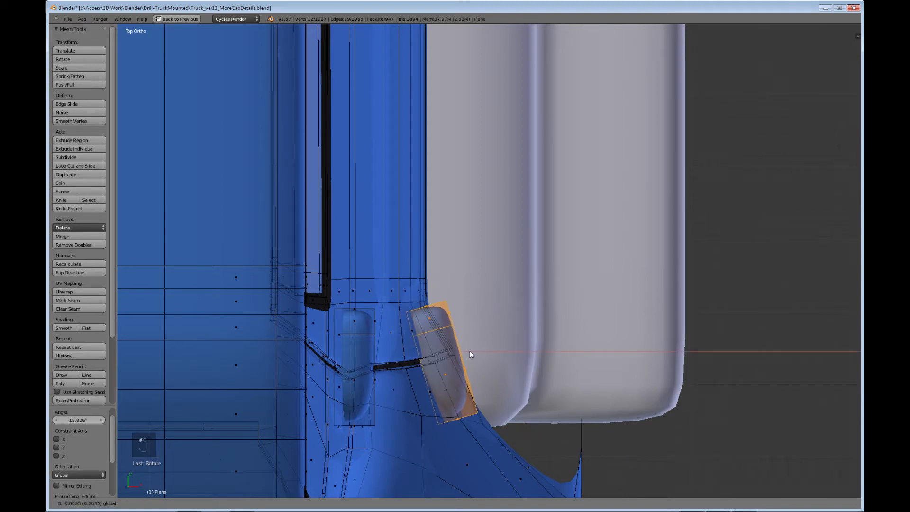
{"action": "left_click", "coordinate": [469, 350]}
{"action": "scroll", "coordinate": [456, 379], "scroll_direction": "down", "scroll_amount": 2}
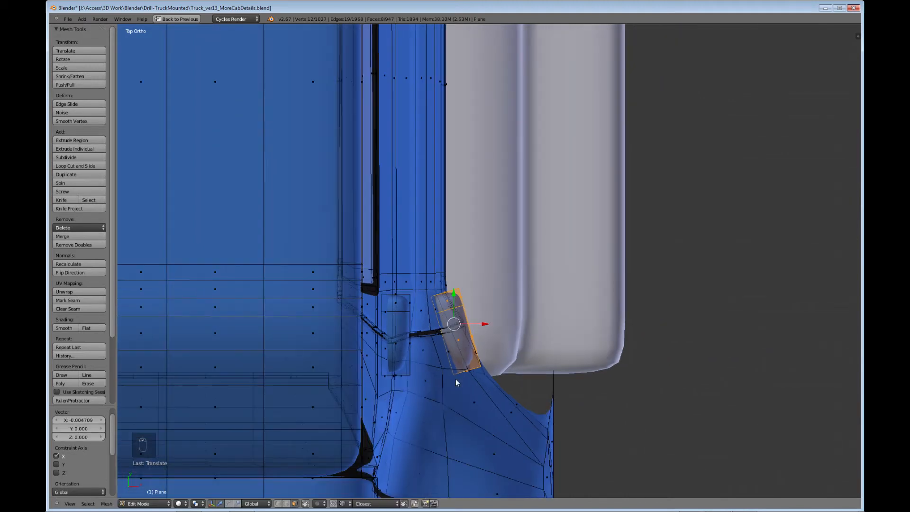
{"action": "key", "text": "a"}
Step: Examine both door hinges in object mode, up close and with the whole cab side
{"action": "key", "text": "Tab"}
{"action": "middle_click_drag", "start_coordinate": [399, 423], "coordinate": [258, 250]}
{"action": "scroll", "coordinate": [258, 250], "scroll_direction": "down", "scroll_amount": 3}
{"action": "middle_click_drag", "start_coordinate": [369, 304], "coordinate": [448, 288]}
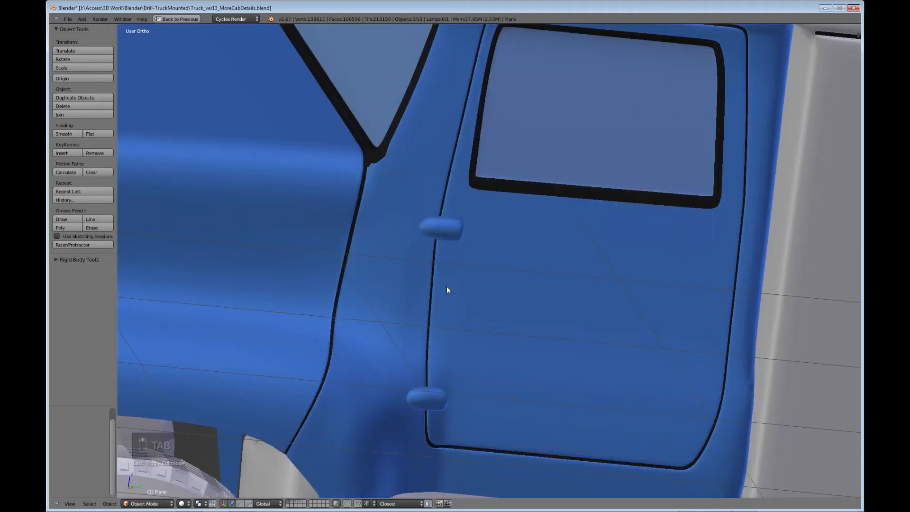
{"action": "scroll", "coordinate": [427, 293], "scroll_direction": "down", "scroll_amount": 3}
{"action": "middle_click_drag", "start_coordinate": [381, 297], "coordinate": [494, 273]}
{"action": "scroll", "coordinate": [447, 292], "scroll_direction": "down", "scroll_amount": 3}
Step: In vertex select mode, move the three vertices near the door's rear edge below the window about 0.028 units rearward along Y
{"action": "key", "text": "Tab"}
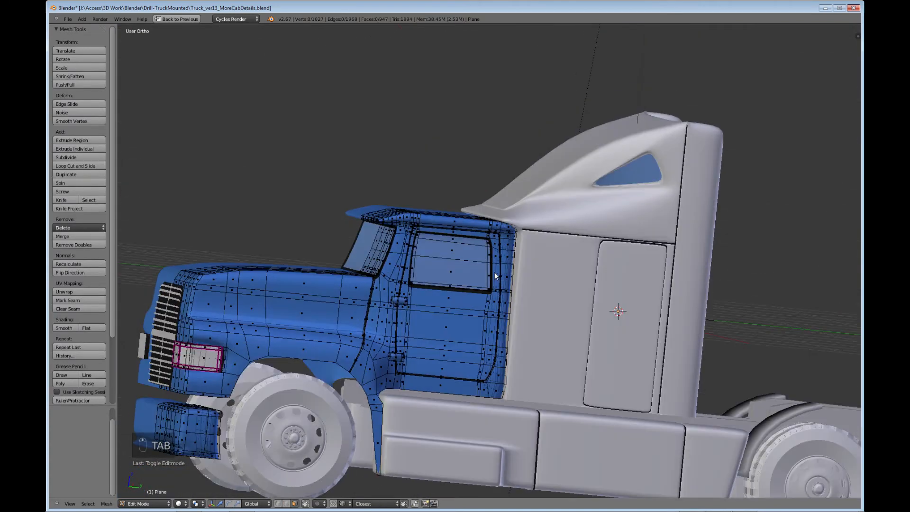
{"action": "scroll", "coordinate": [514, 328], "scroll_direction": "up", "scroll_amount": 5}
{"action": "middle_click_drag", "start_coordinate": [566, 329], "coordinate": [541, 261]}
{"action": "middle_click_drag", "start_coordinate": [534, 349], "coordinate": [497, 391]}
{"action": "scroll", "coordinate": [525, 326], "scroll_direction": "up", "scroll_amount": 4}
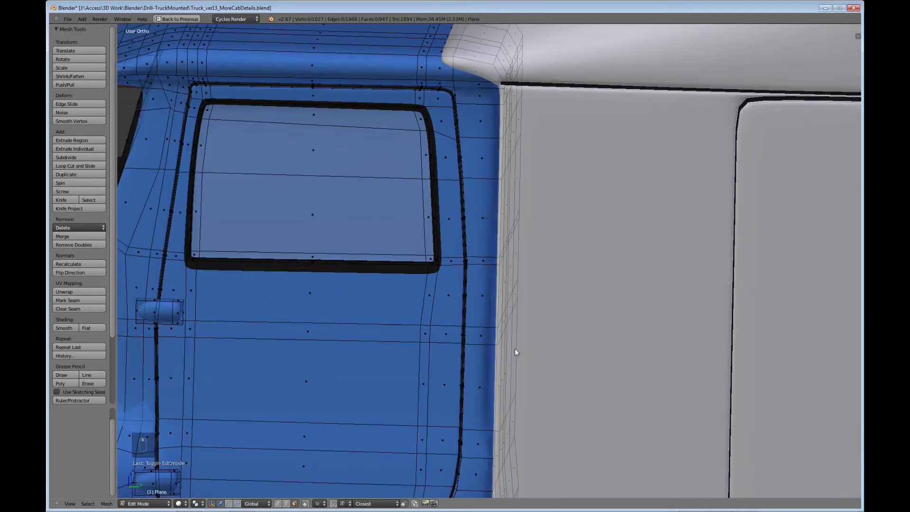
{"action": "middle_click_drag", "start_coordinate": [487, 353], "coordinate": [569, 311], "text": "shift"}
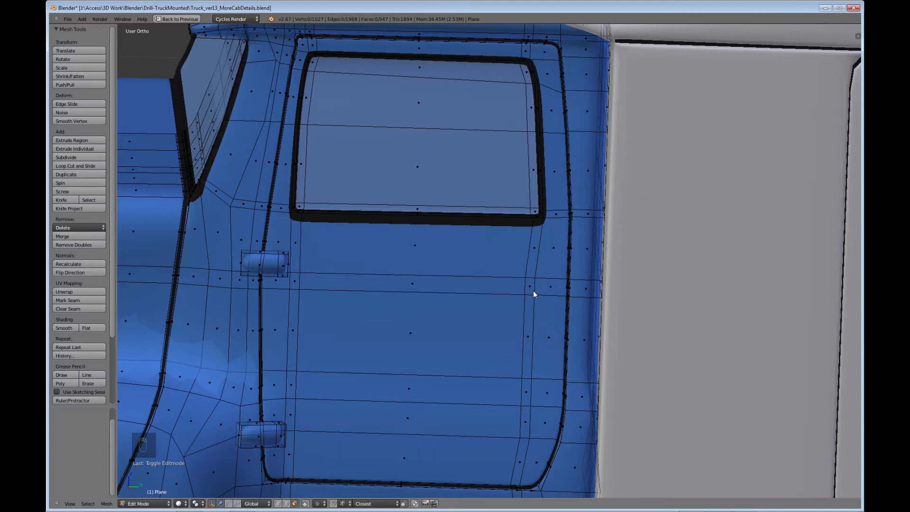
{"action": "left_click", "coordinate": [278, 504]}
{"action": "right_click", "coordinate": [539, 281]}
{"action": "right_click", "coordinate": [538, 297], "text": "shift"}
{"action": "right_click", "coordinate": [530, 382], "text": "shift"}
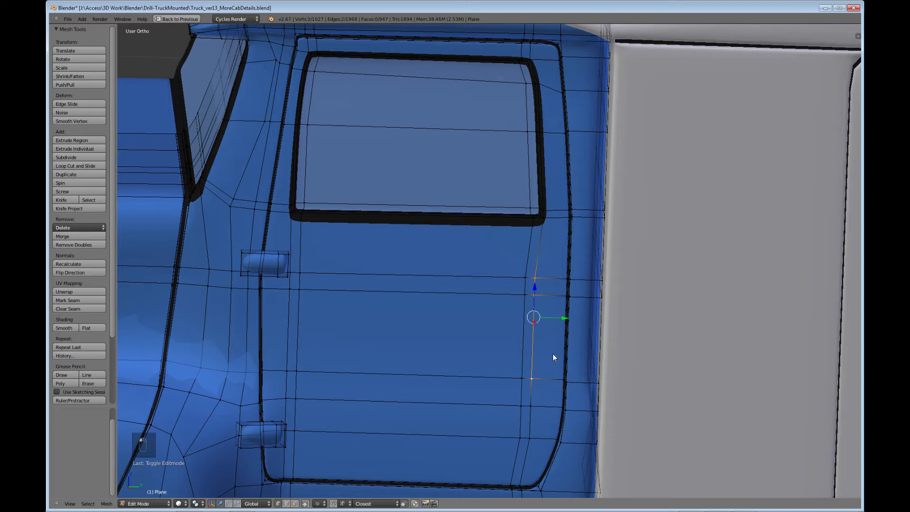
{"action": "left_click_drag", "start_coordinate": [564, 320], "coordinate": [570, 320]}
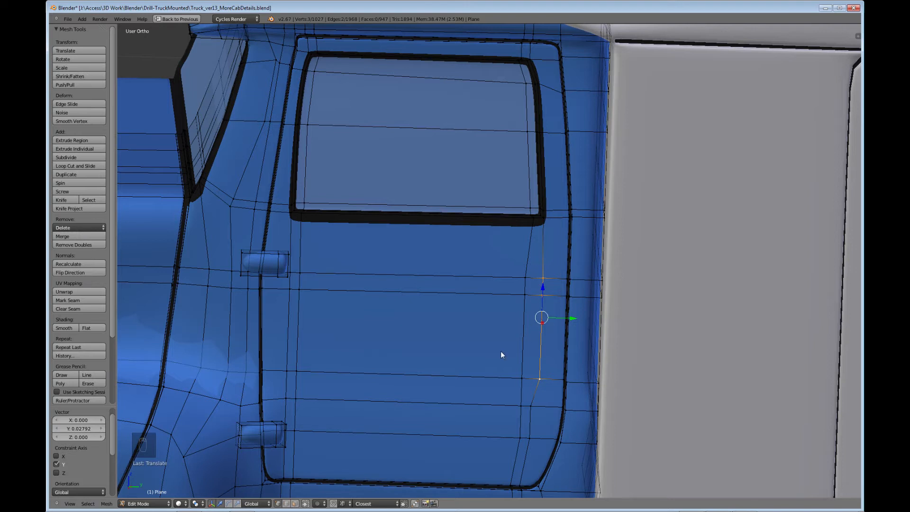
Step: In face select mode, select the two narrow faces at the door's rear below the window, extrude them in place and scale them to 0.84
{"action": "left_click", "coordinate": [295, 503]}
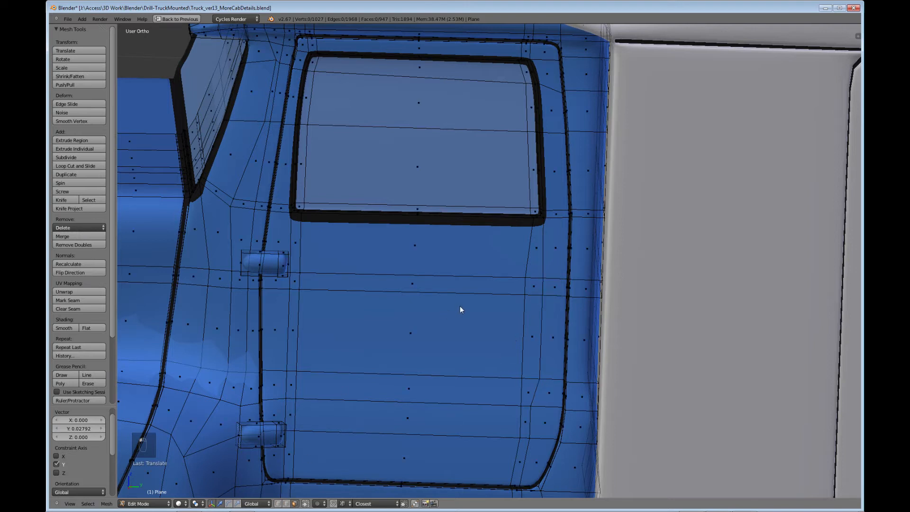
{"action": "right_click", "coordinate": [533, 342], "text": "shift"}
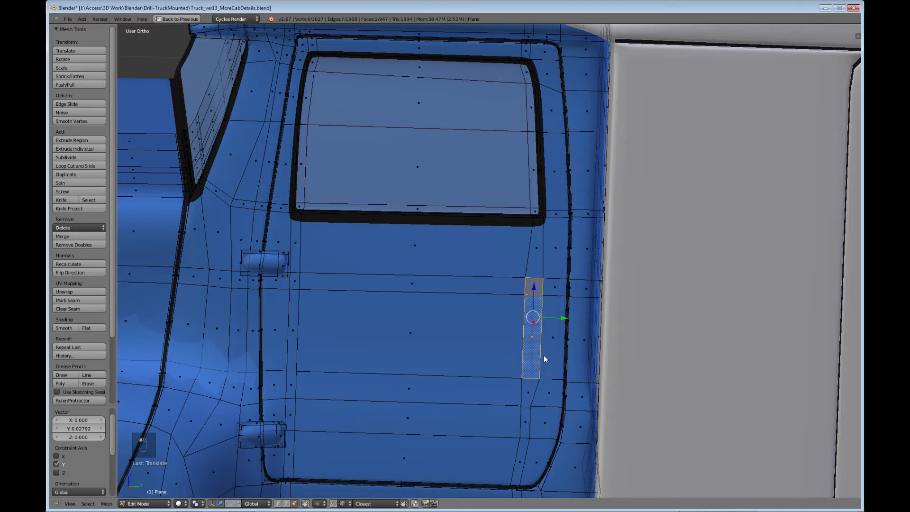
{"action": "key", "text": "e"}
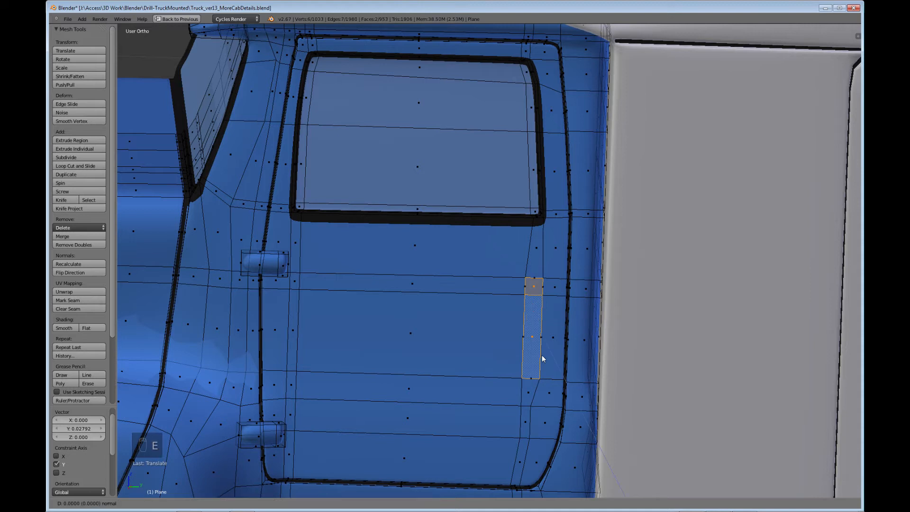
{"action": "right_click", "coordinate": [541, 354]}
{"action": "key", "text": "s"}
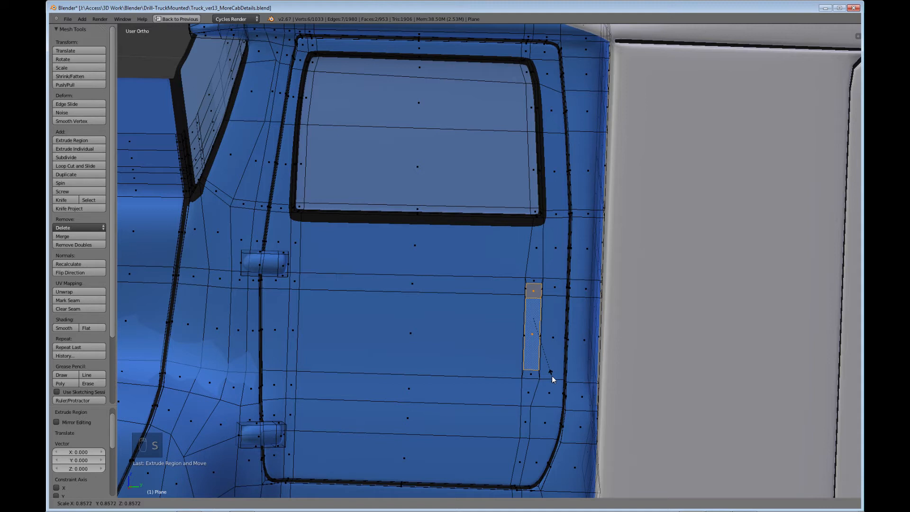
{"action": "left_click", "coordinate": [551, 374]}
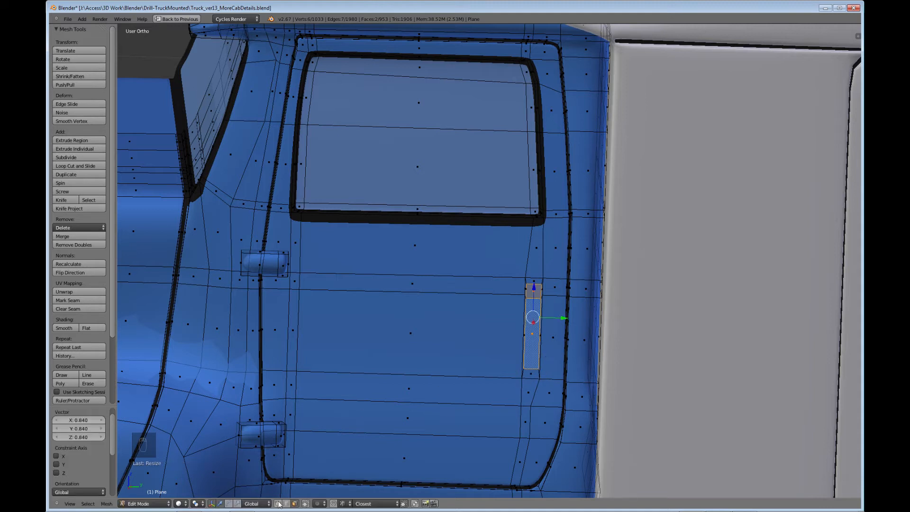
Step: Select the lower edge of the inset handle faces and move it about 0.113 units up along Z
{"action": "right_click", "coordinate": [532, 370]}
{"action": "key", "text": "g"}
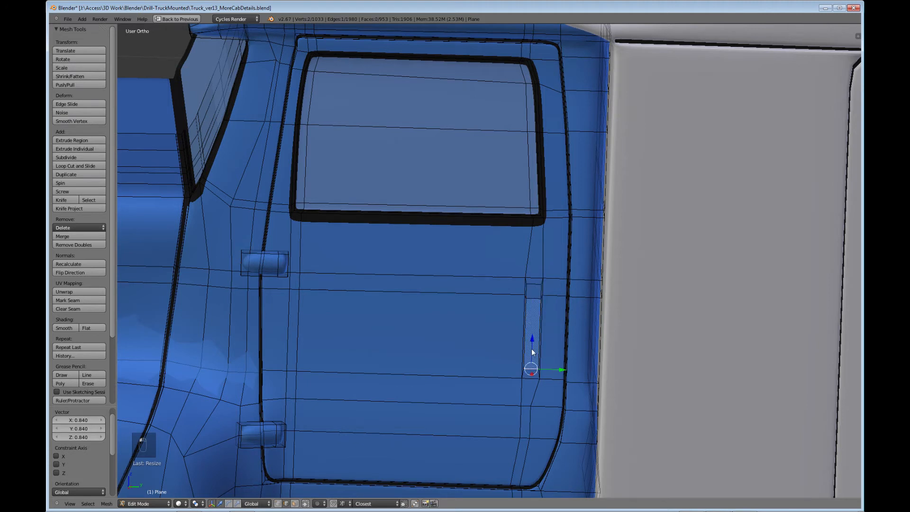
{"action": "left_click", "coordinate": [531, 320]}
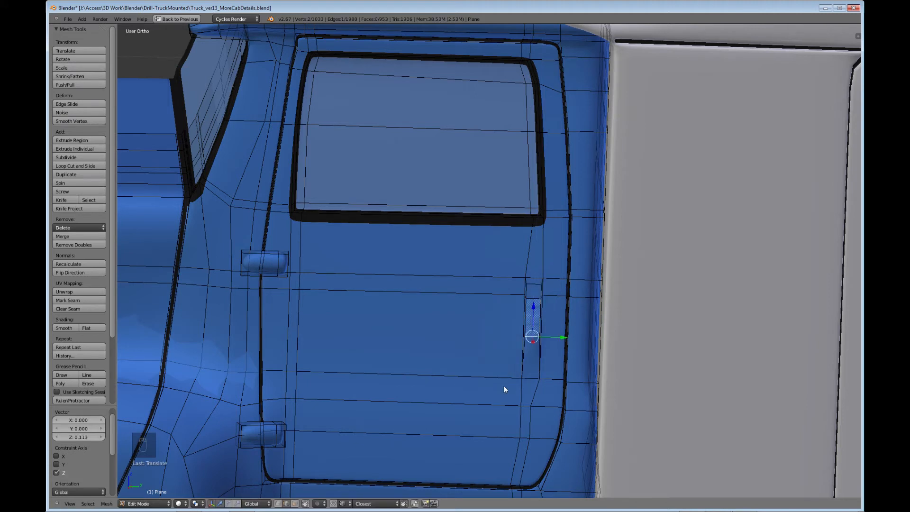
Step: Select the two inset handle faces and extrude them outward three times, by about 0.01, 0.027 and 0.009 units
{"action": "left_click", "coordinate": [294, 504]}
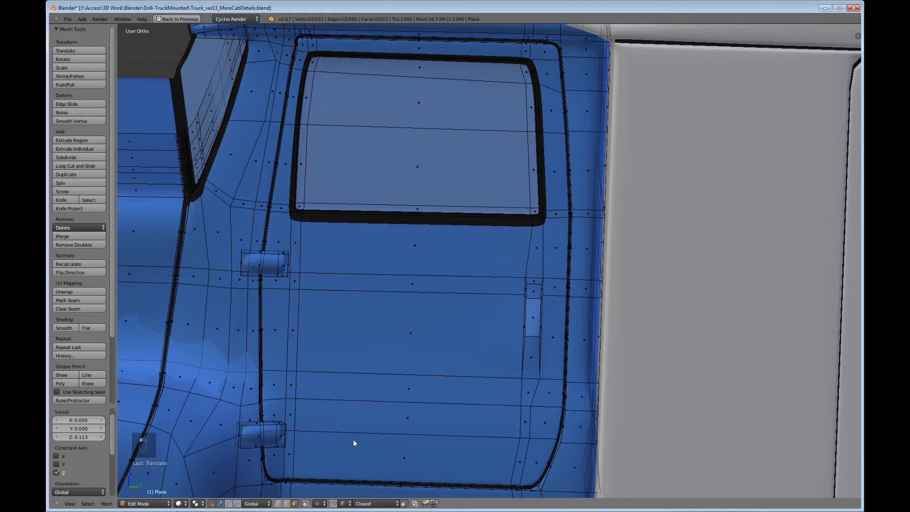
{"action": "right_click", "coordinate": [533, 319]}
{"action": "right_click", "coordinate": [539, 296], "text": "shift"}
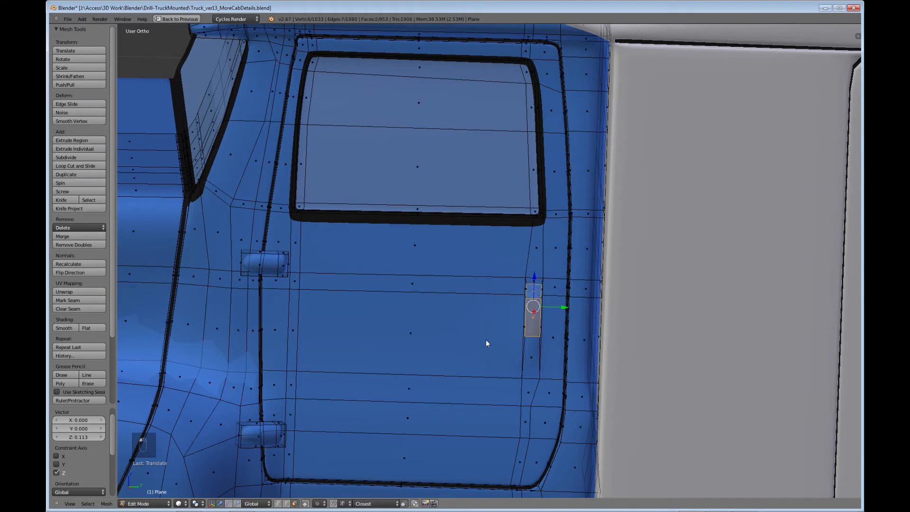
{"action": "middle_click_drag", "start_coordinate": [485, 340], "coordinate": [576, 370]}
{"action": "middle_click_drag", "start_coordinate": [471, 370], "coordinate": [483, 374]}
{"action": "scroll", "coordinate": [445, 377], "scroll_direction": "up", "scroll_amount": 3}
{"action": "middle_click_drag", "start_coordinate": [411, 379], "coordinate": [478, 395], "text": "shift"}
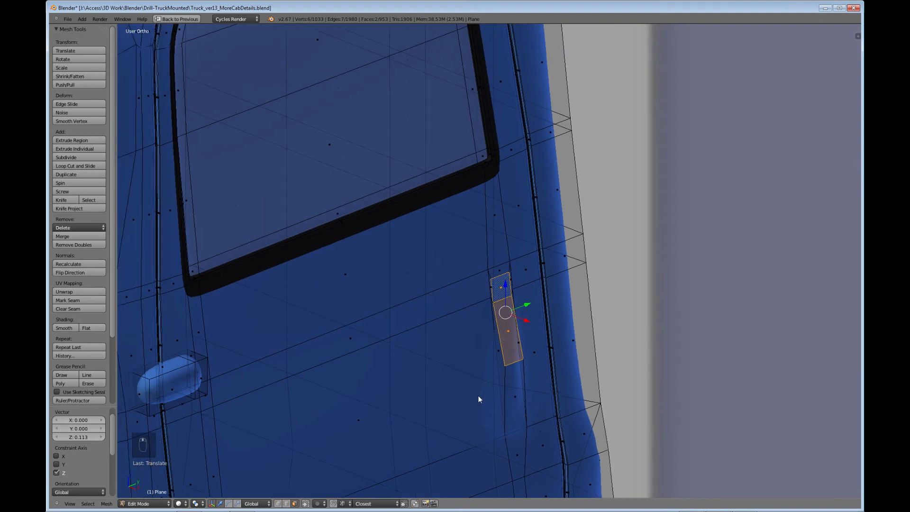
{"action": "key", "text": "e"}
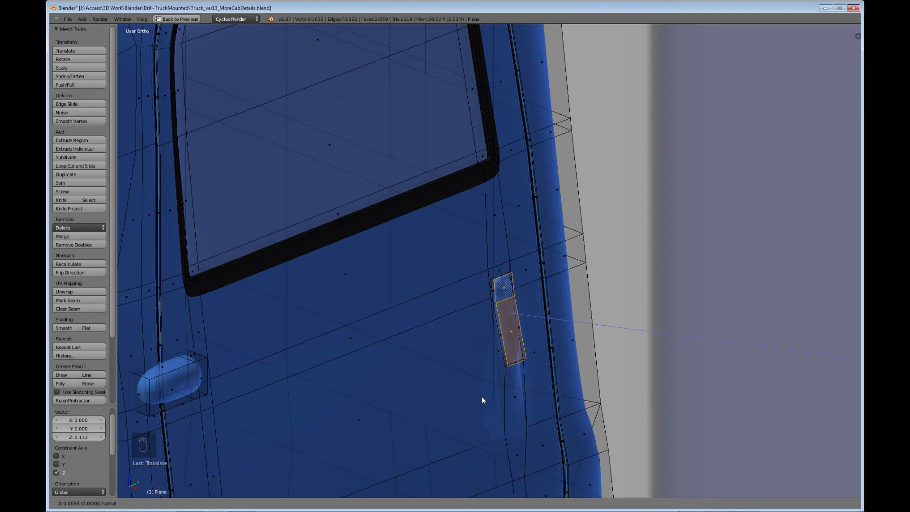
{"action": "left_click", "coordinate": [482, 396]}
{"action": "key", "text": "e"}
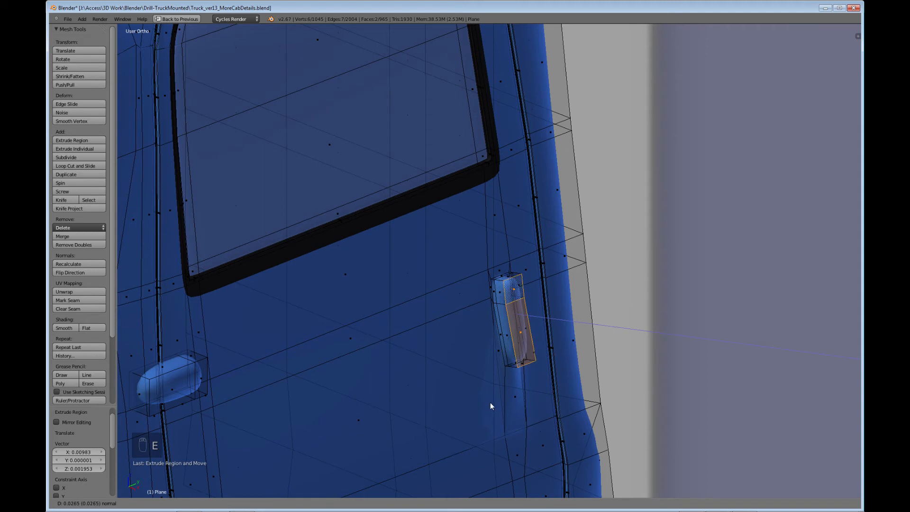
{"action": "left_click", "coordinate": [490, 403]}
{"action": "key", "text": "e"}
{"action": "left_click", "coordinate": [493, 403]}
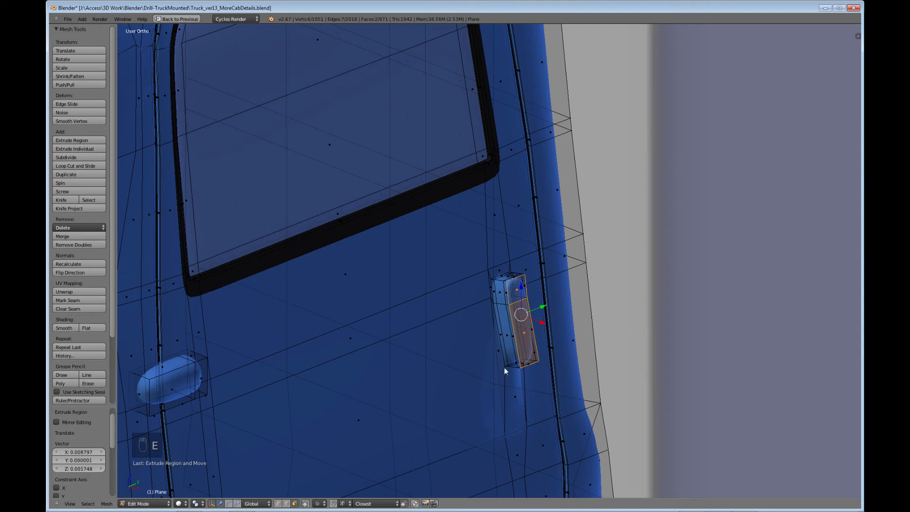
Step: Select the three lower faces on the handle's front side, extrude them in place and scale them to about 0.797
{"action": "middle_click_drag", "start_coordinate": [493, 403], "coordinate": [508, 396]}
{"action": "scroll", "coordinate": [507, 397], "scroll_direction": "up", "scroll_amount": 3}
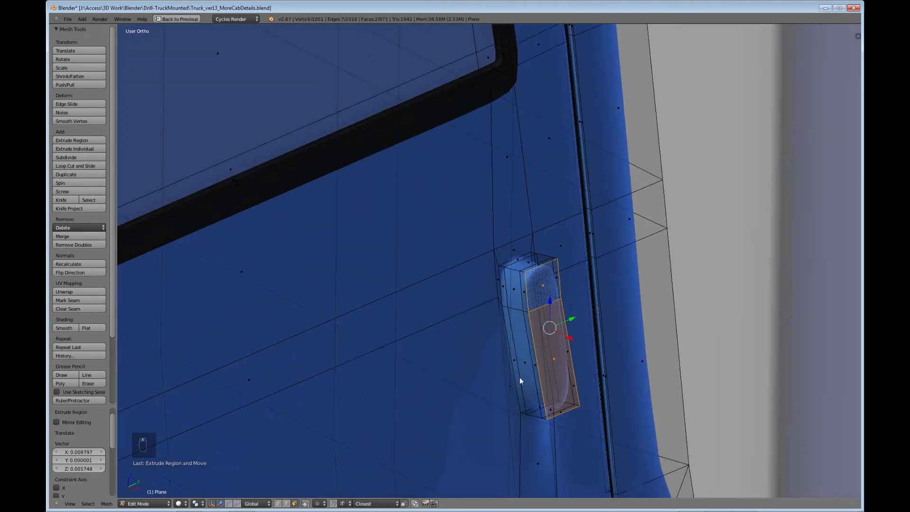
{"action": "right_click", "coordinate": [516, 363]}
{"action": "right_click", "coordinate": [526, 362], "text": "shift"}
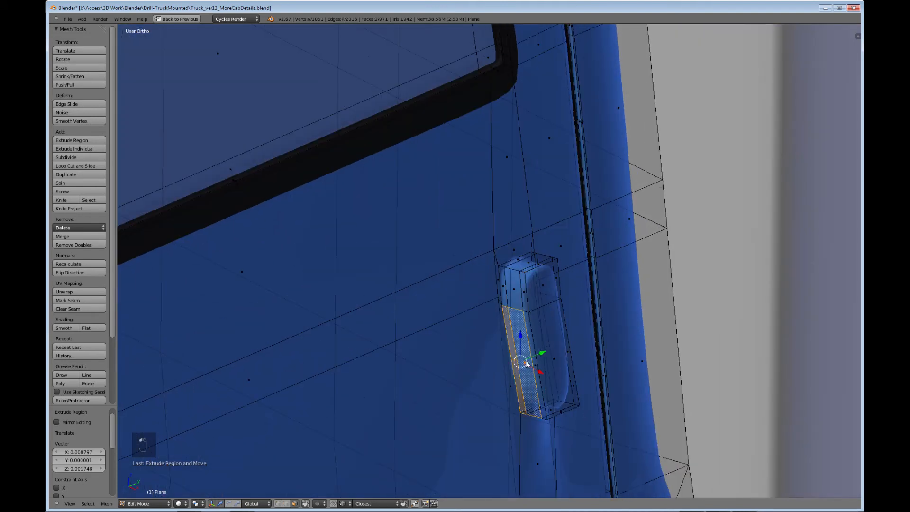
{"action": "right_click", "coordinate": [538, 367], "text": "shift"}
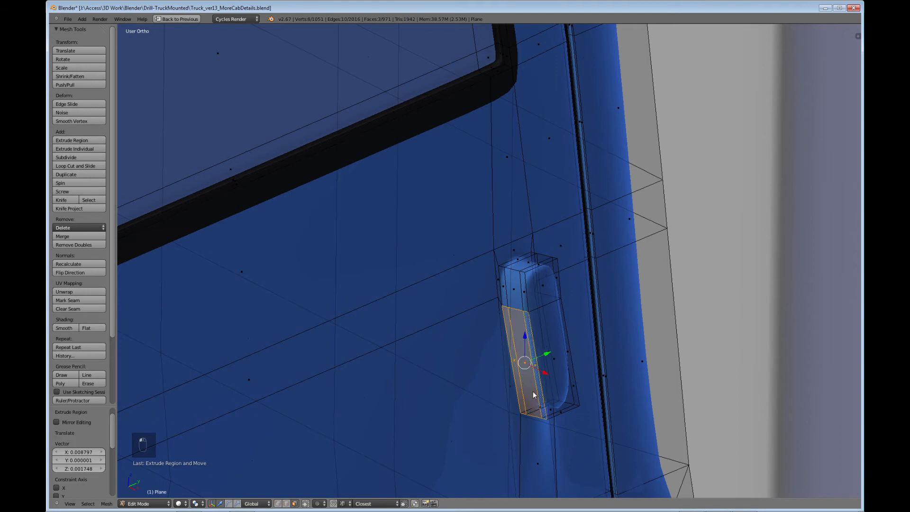
{"action": "key", "text": "e"}
{"action": "key", "text": "s"}
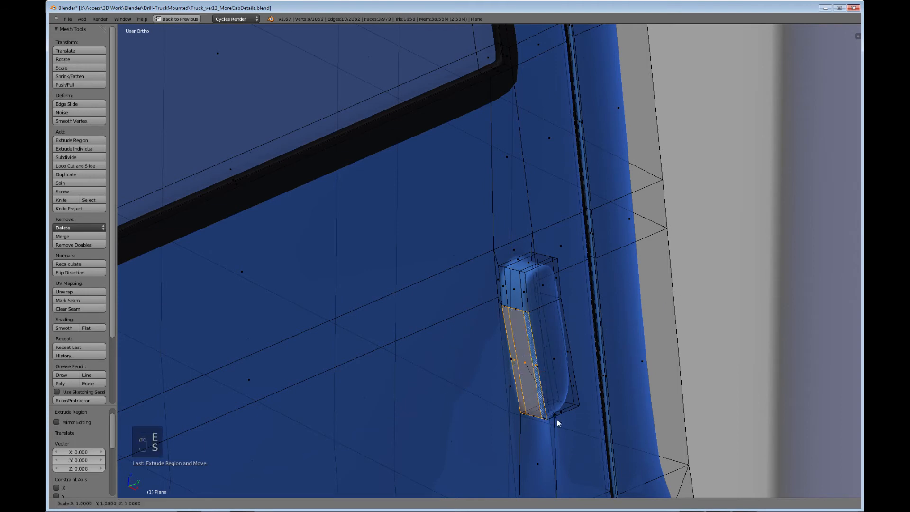
{"action": "left_click", "coordinate": [547, 409]}
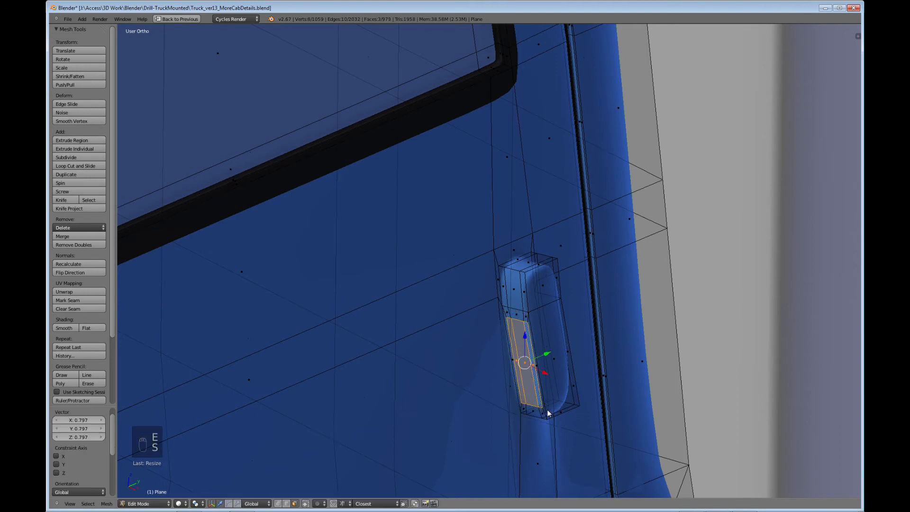
Step: Extrude the inset handle side faces into the handle twice, by about 0.006 and 0.009 units, to form a grip recess
{"action": "key", "text": "e"}
{"action": "left_click", "coordinate": [540, 406]}
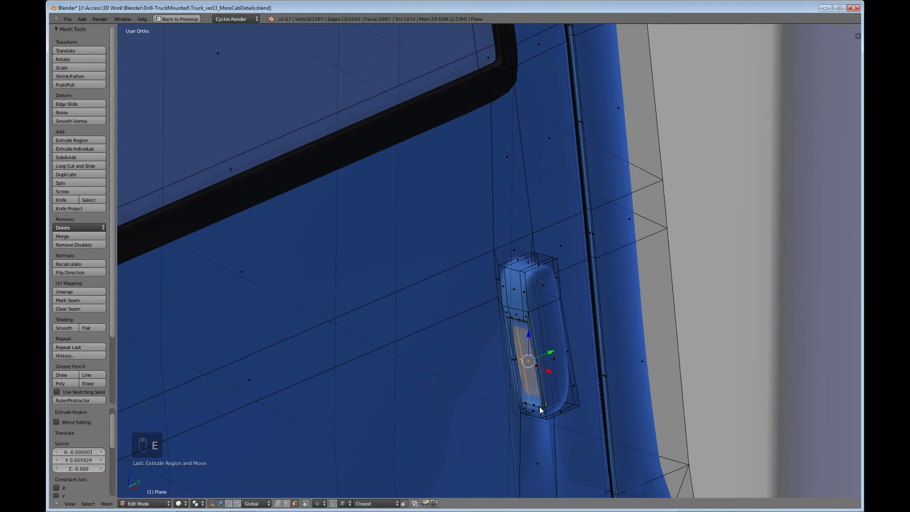
{"action": "key", "text": "e"}
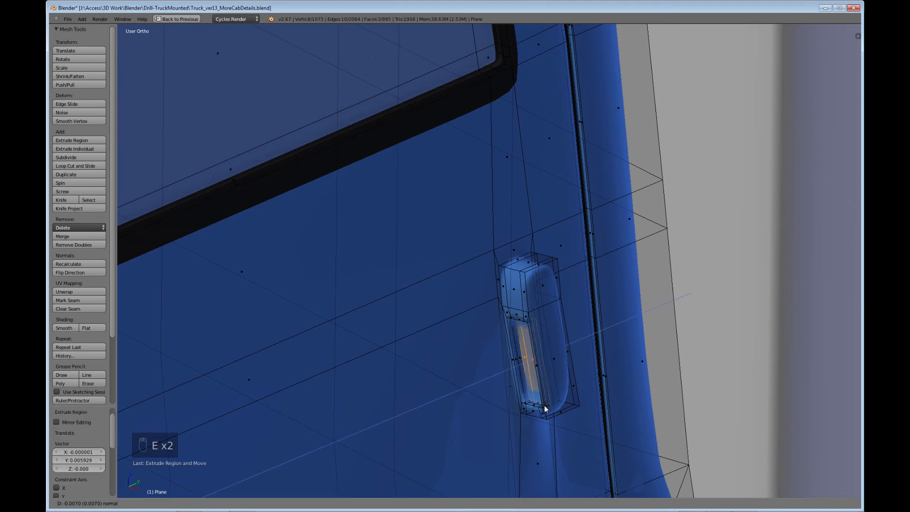
{"action": "left_click", "coordinate": [545, 405]}
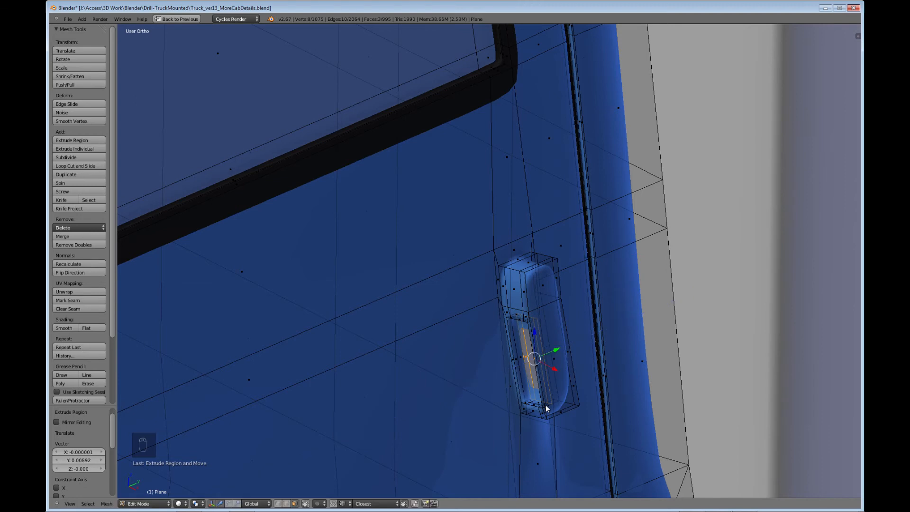
Step: Deselect everything, return to object mode and examine the door handle from several angles, up close and with the whole cab
{"action": "middle_click_drag", "start_coordinate": [545, 405], "coordinate": [624, 274]}
{"action": "scroll", "coordinate": [533, 405], "scroll_direction": "down", "scroll_amount": 1}
{"action": "key", "text": "a"}
{"action": "scroll", "coordinate": [533, 405], "scroll_direction": "down", "scroll_amount": 2}
{"action": "key", "text": "Tab"}
{"action": "scroll", "coordinate": [526, 327], "scroll_direction": "down", "scroll_amount": 2}
{"action": "scroll", "coordinate": [511, 350], "scroll_direction": "down", "scroll_amount": 2}
{"action": "scroll", "coordinate": [456, 264], "scroll_direction": "up", "scroll_amount": 1}
{"action": "scroll", "coordinate": [456, 269], "scroll_direction": "down", "scroll_amount": 3}
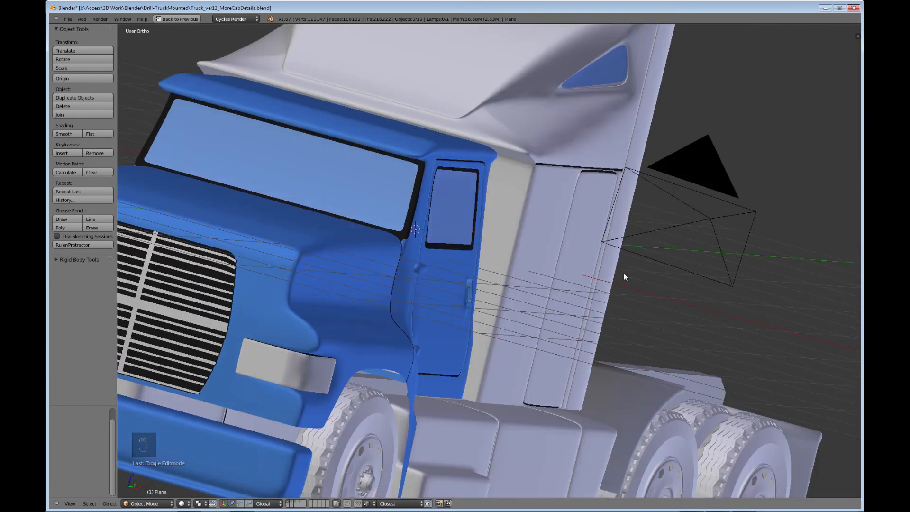
{"action": "scroll", "coordinate": [483, 296], "scroll_direction": "up", "scroll_amount": 2}
{"action": "middle_click_drag", "start_coordinate": [482, 291], "coordinate": [559, 257]}
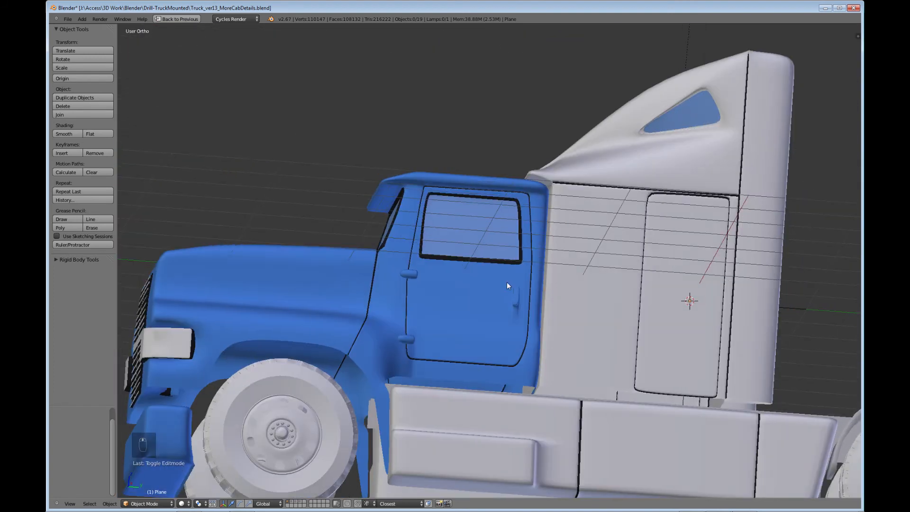
{"action": "middle_click_drag", "start_coordinate": [514, 285], "coordinate": [525, 350]}
{"action": "middle_click_drag", "start_coordinate": [439, 292], "coordinate": [459, 318]}
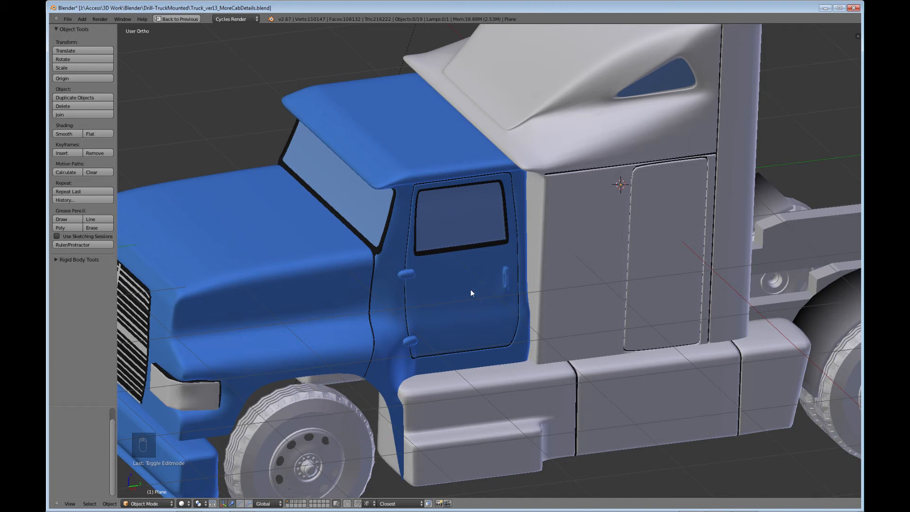
{"action": "middle_click_drag", "start_coordinate": [470, 289], "coordinate": [514, 303]}
{"action": "scroll", "coordinate": [514, 303], "scroll_direction": "up", "scroll_amount": 4}
{"action": "middle_click_drag", "start_coordinate": [531, 349], "coordinate": [491, 341]}
{"action": "scroll", "coordinate": [554, 360], "scroll_direction": "down", "scroll_amount": 4}
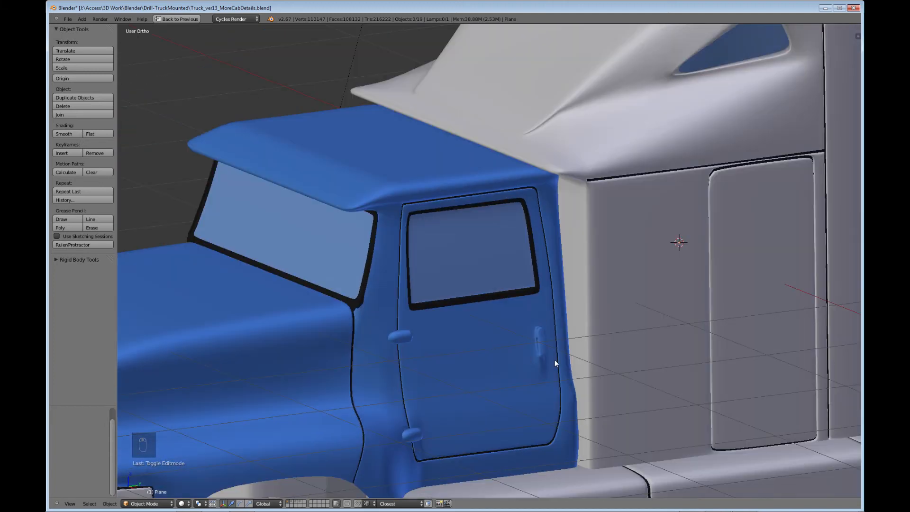
Step: Examine the whole truck from the front, side and rear, including the cab, sleeper and chassis
{"action": "middle_click_drag", "start_coordinate": [527, 361], "coordinate": [576, 357]}
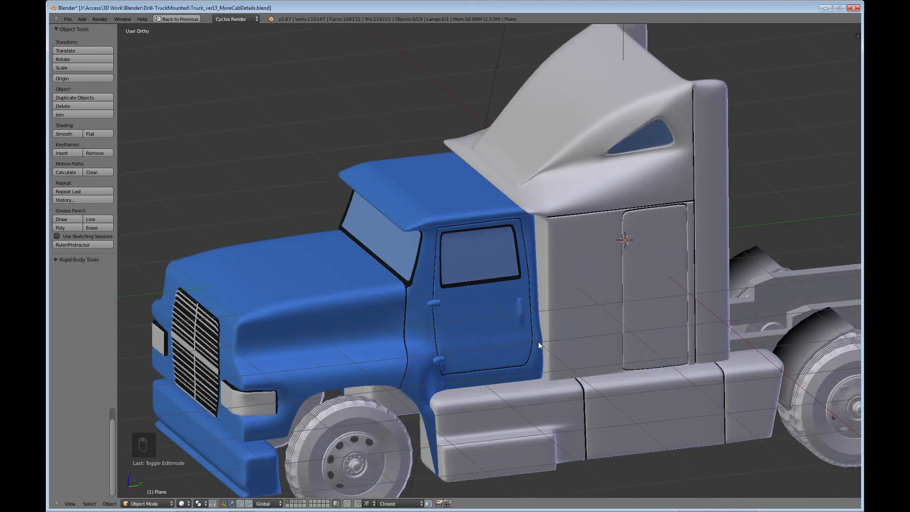
{"action": "scroll", "coordinate": [499, 338], "scroll_direction": "down", "scroll_amount": 1}
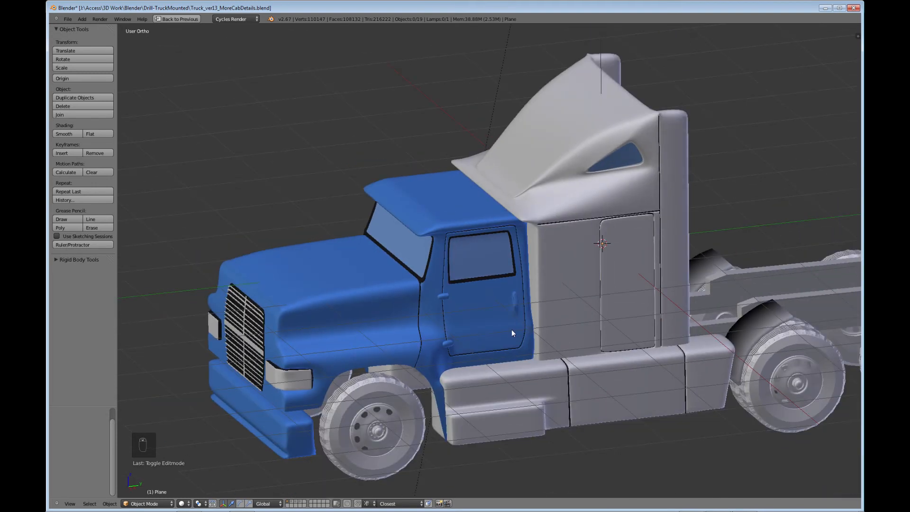
{"action": "middle_click_drag", "start_coordinate": [511, 320], "coordinate": [563, 334]}
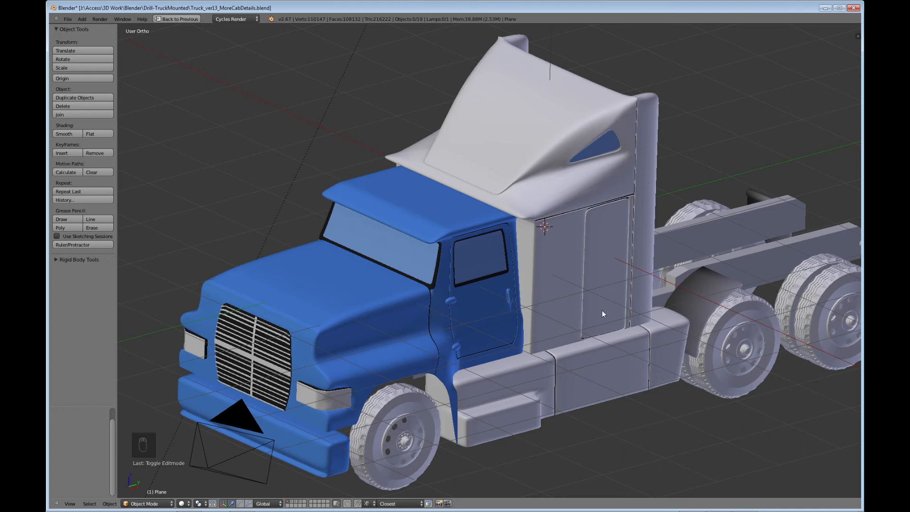
{"action": "middle_click_drag", "start_coordinate": [602, 310], "coordinate": [414, 340]}
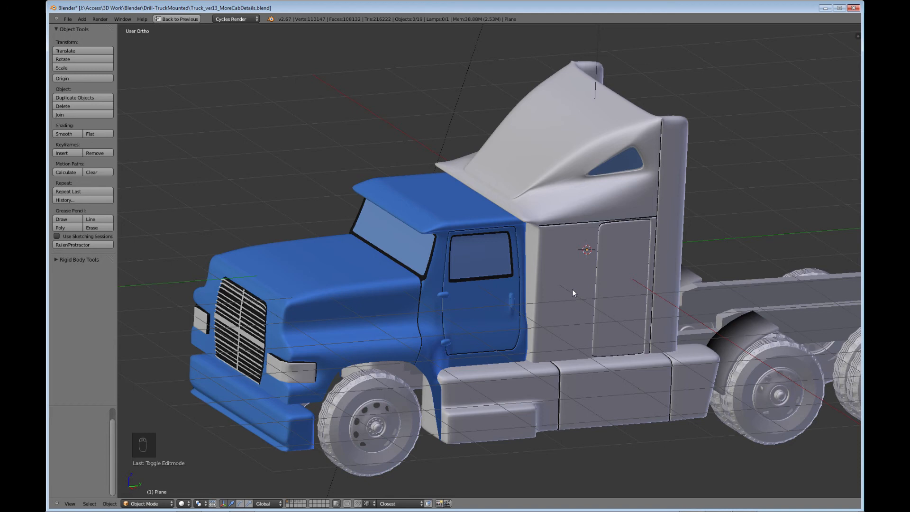
{"action": "middle_click_drag", "start_coordinate": [553, 306], "coordinate": [445, 317]}
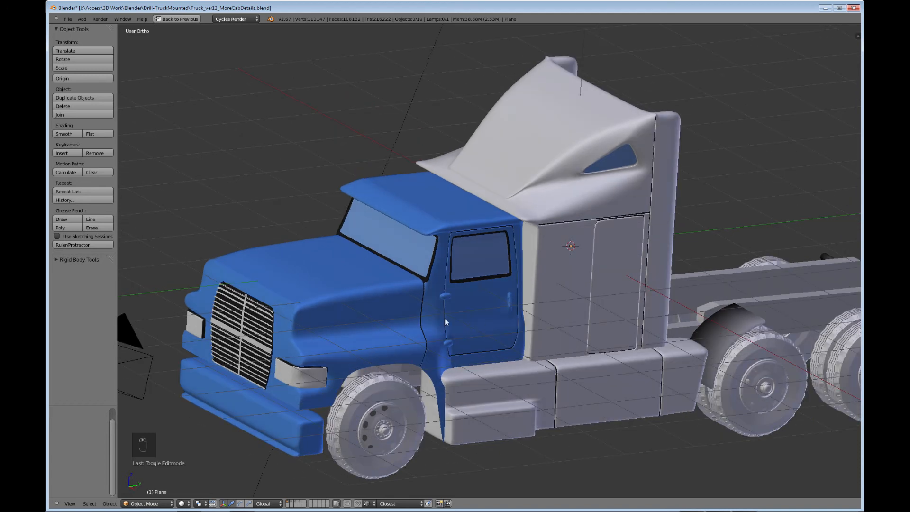
{"action": "middle_click_drag", "start_coordinate": [386, 303], "coordinate": [614, 323]}
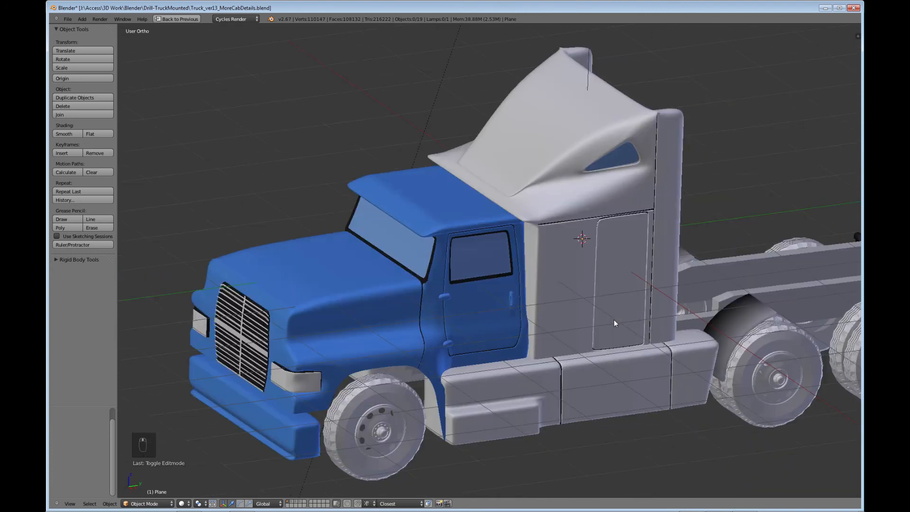
{"action": "mouse_move", "coordinate": [551, 311]}
{"action": "middle_mouse_down"}
{"action": "mouse_move", "coordinate": [562, 318]}
{"action": "mouse_move", "coordinate": [533, 308]}
{"action": "middle_mouse_up"}
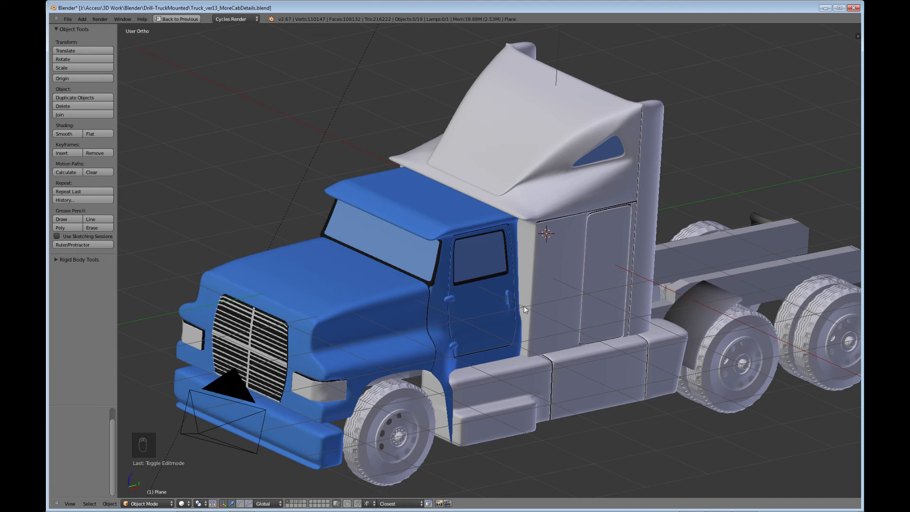
{"action": "middle_click_drag", "start_coordinate": [553, 325], "coordinate": [534, 336]}
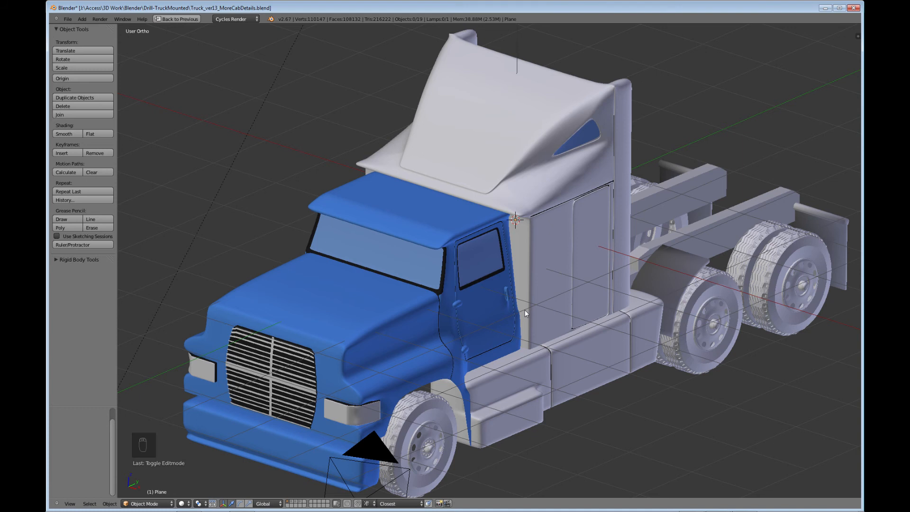
{"action": "mouse_move", "coordinate": [545, 305]}
{"action": "middle_mouse_down"}
{"action": "mouse_move", "coordinate": [496, 337]}
{"action": "mouse_move", "coordinate": [467, 331]}
{"action": "mouse_move", "coordinate": [547, 298]}
{"action": "mouse_move", "coordinate": [443, 305]}
{"action": "mouse_move", "coordinate": [511, 302]}
{"action": "mouse_move", "coordinate": [565, 317]}
{"action": "mouse_move", "coordinate": [501, 320]}
{"action": "mouse_move", "coordinate": [556, 317]}
{"action": "mouse_move", "coordinate": [499, 309]}
{"action": "mouse_move", "coordinate": [558, 302]}
{"action": "mouse_move", "coordinate": [507, 313]}
{"action": "mouse_move", "coordinate": [457, 305]}
{"action": "mouse_move", "coordinate": [513, 318]}
{"action": "mouse_move", "coordinate": [493, 368]}
{"action": "mouse_move", "coordinate": [436, 258]}
{"action": "mouse_move", "coordinate": [421, 260]}
{"action": "mouse_move", "coordinate": [444, 277]}
{"action": "mouse_move", "coordinate": [561, 257]}
{"action": "mouse_move", "coordinate": [395, 266]}
{"action": "mouse_move", "coordinate": [376, 247]}
{"action": "mouse_move", "coordinate": [334, 288]}
{"action": "mouse_move", "coordinate": [430, 281]}
{"action": "mouse_move", "coordinate": [514, 300]}
{"action": "mouse_move", "coordinate": [508, 255]}
{"action": "mouse_move", "coordinate": [519, 279]}
{"action": "mouse_move", "coordinate": [548, 282]}
{"action": "mouse_move", "coordinate": [541, 346]}
{"action": "mouse_move", "coordinate": [456, 360]}
{"action": "mouse_move", "coordinate": [445, 328]}
{"action": "mouse_move", "coordinate": [499, 283]}
{"action": "mouse_move", "coordinate": [525, 316]}
{"action": "mouse_move", "coordinate": [539, 302]}
{"action": "mouse_move", "coordinate": [548, 330]}
{"action": "mouse_move", "coordinate": [567, 338]}
{"action": "mouse_move", "coordinate": [551, 335]}
{"action": "mouse_move", "coordinate": [550, 318]}
{"action": "middle_mouse_up"}
{"action": "scroll", "coordinate": [493, 294], "scroll_direction": "up", "scroll_amount": 2}
{"action": "middle_click_drag", "start_coordinate": [436, 269], "coordinate": [485, 201], "text": "shift"}
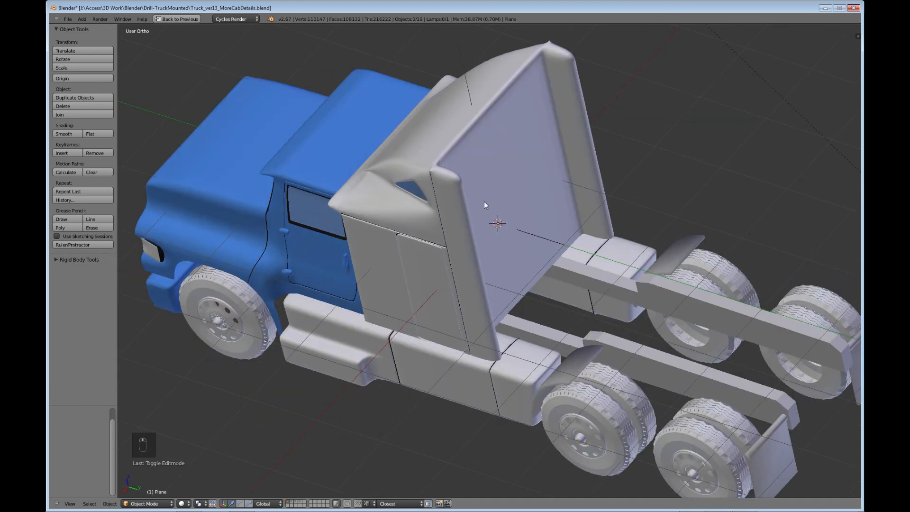
{"action": "middle_click_drag", "start_coordinate": [581, 218], "coordinate": [679, 296]}
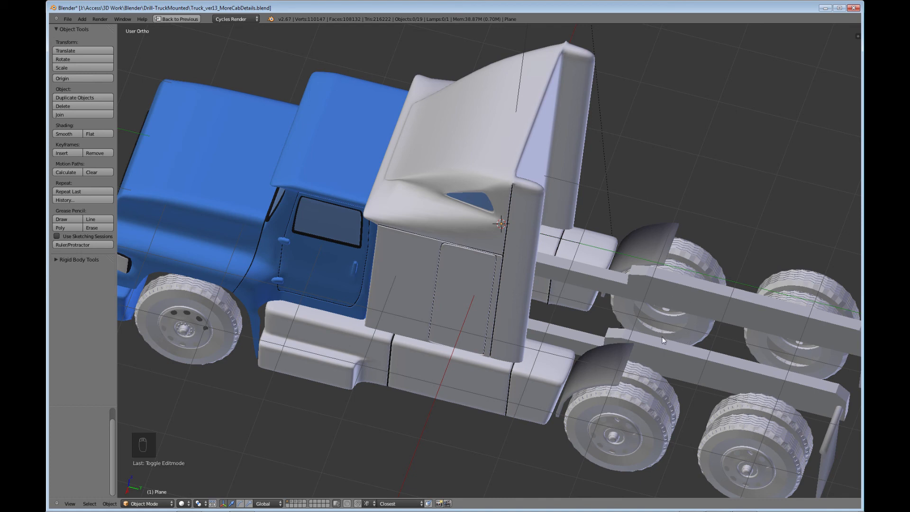
{"action": "middle_click_drag", "start_coordinate": [664, 339], "coordinate": [711, 346]}
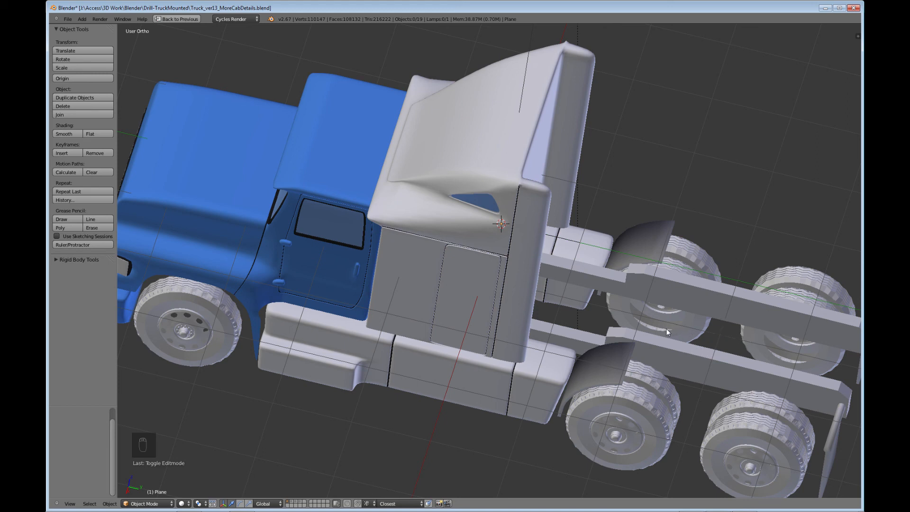
{"action": "middle_click_drag", "start_coordinate": [630, 342], "coordinate": [579, 322]}
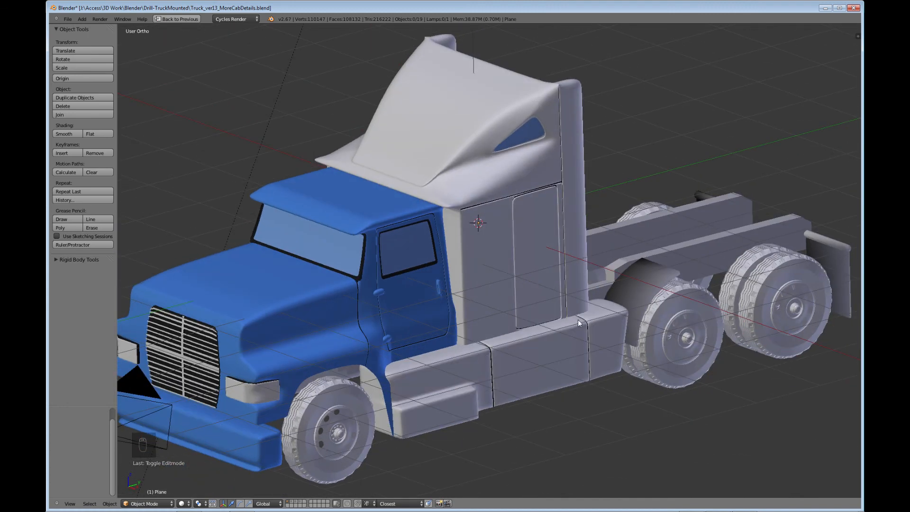